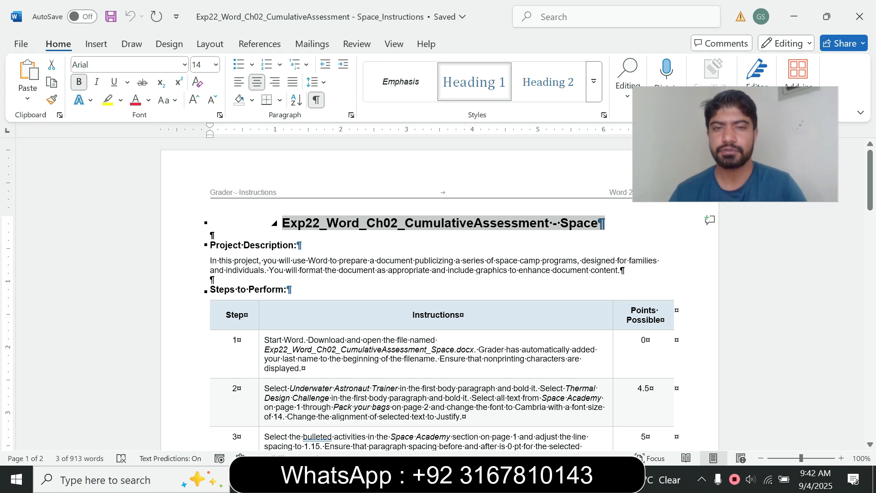
Read the title and project description of the Space instructions document.
left_click(413, 224)
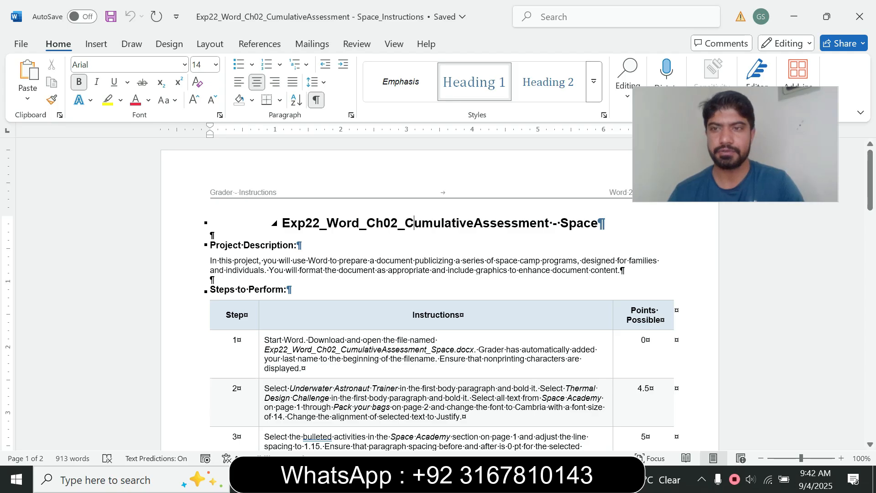
left_click_drag(207, 245, 624, 270)
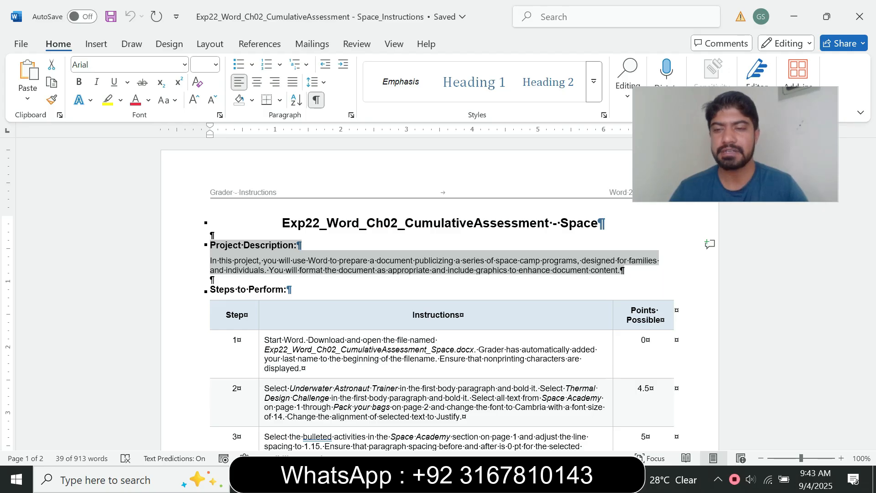
left_click(365, 289)
mouse_move(870, 196)
left_mouse_down()
mouse_move(870, 406)
mouse_move(870, 196)
left_mouse_up()
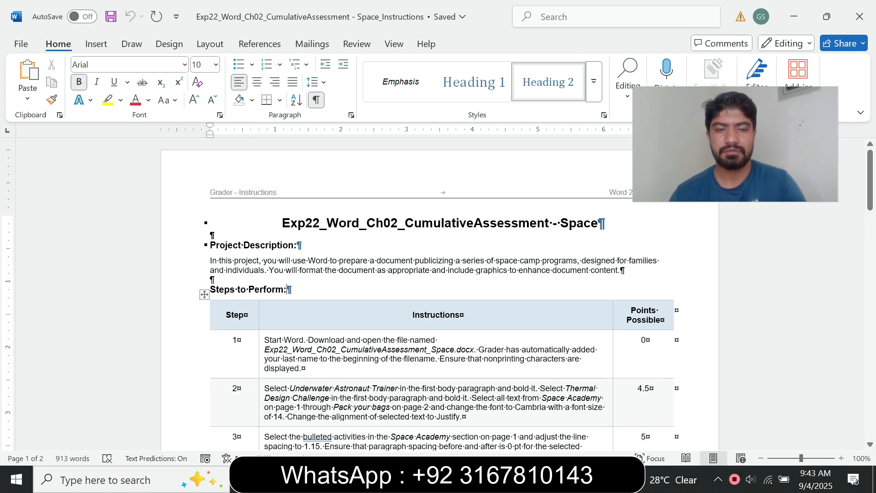
Highlight the step 1 instruction text in yellow and read through it.
left_click(262, 358)
left_click(321, 337)
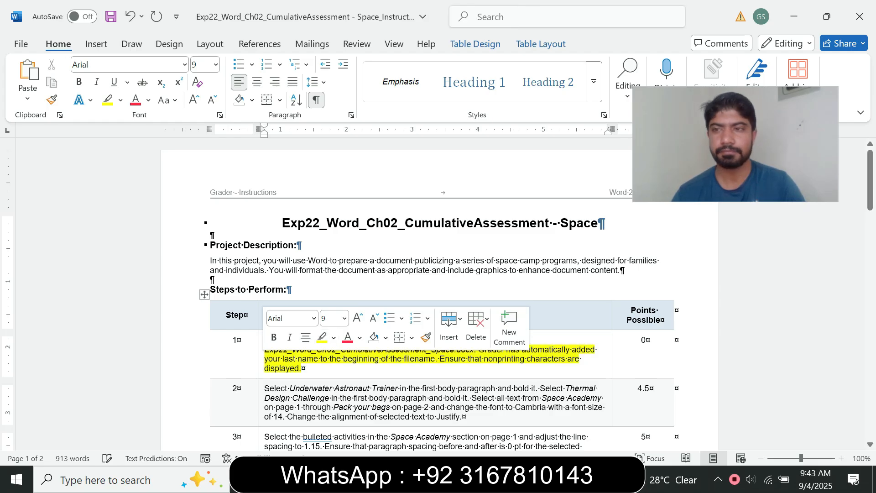
scroll(438, 292, "down", 3)
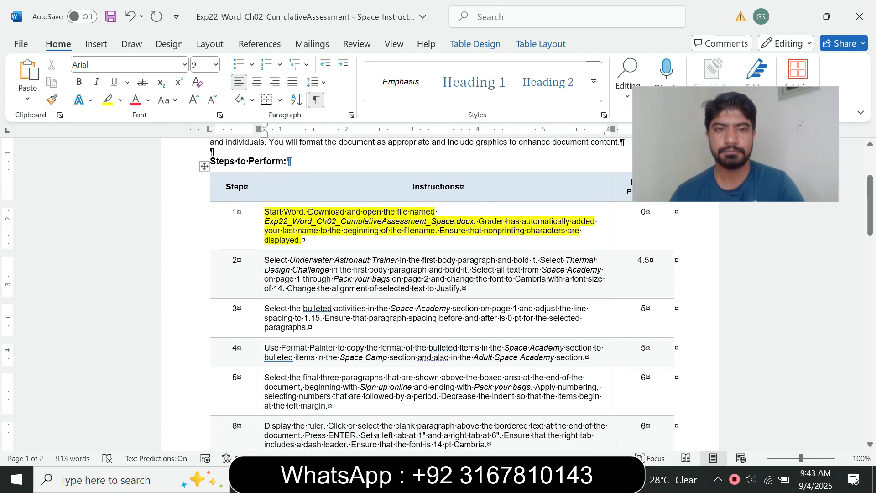
left_click_drag(264, 212, 299, 240)
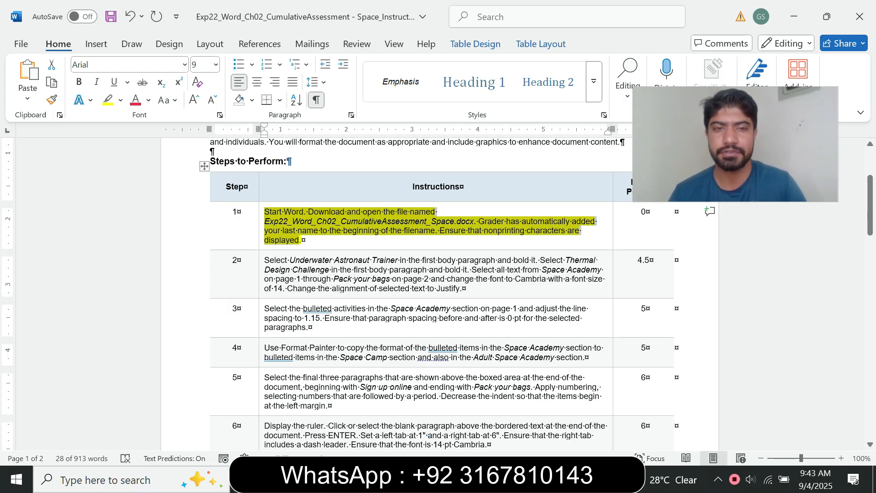
left_click(302, 240)
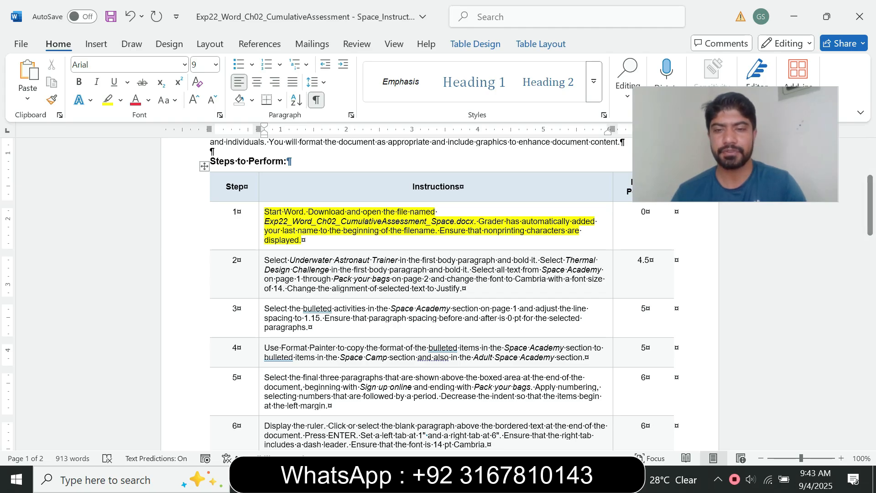
Look at the Space Camp Programs assignment document to check its nonprinting characters, and return to the instructions document.
mouse_move(520, 479)
left_click(593, 420)
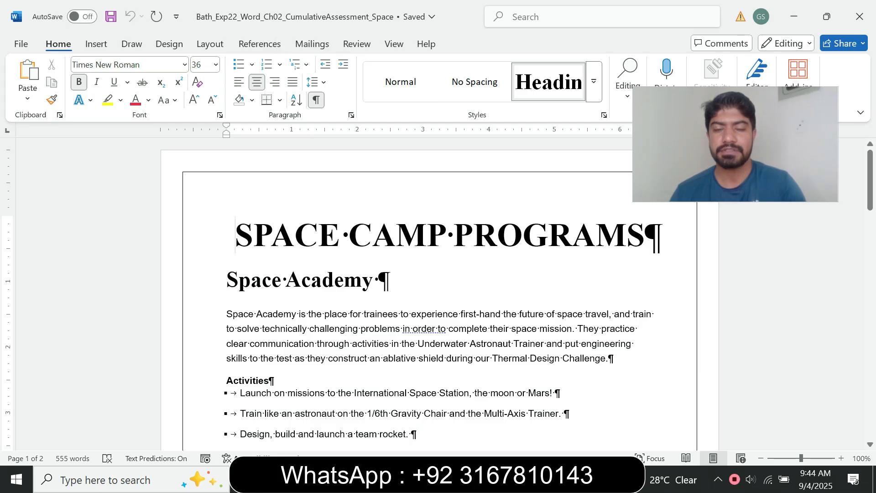
mouse_move(521, 479)
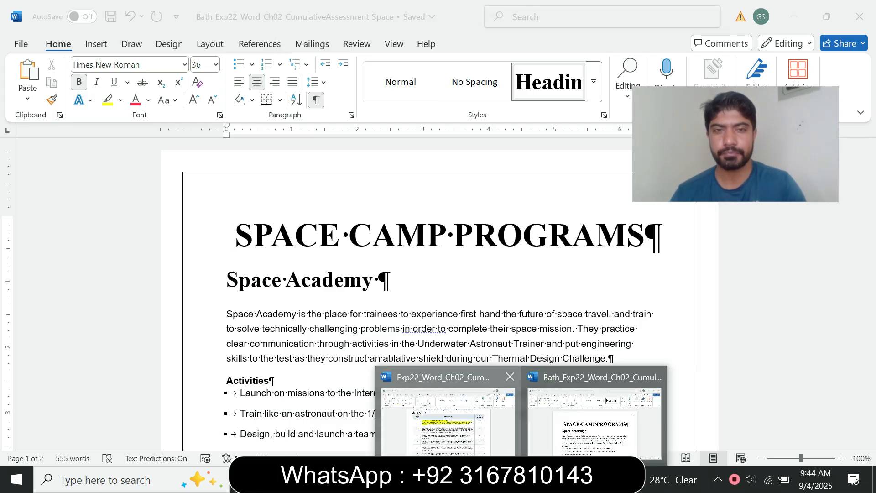
left_click(446, 420)
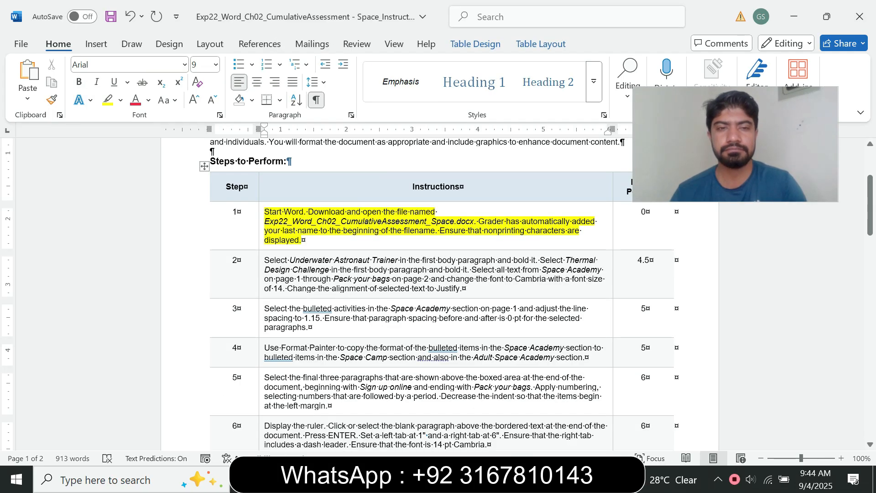
Set the step 1 instruction text to 10 pt and remove its highlight.
left_click(261, 236)
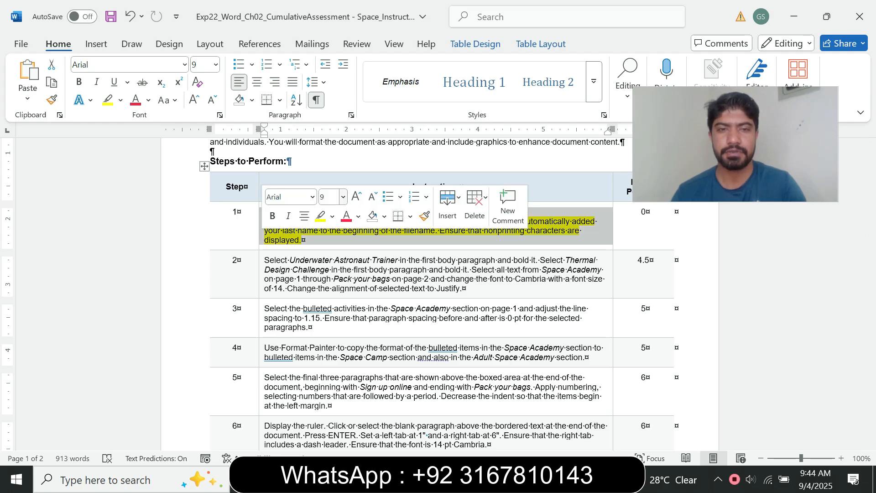
left_click(343, 196)
left_click(326, 214)
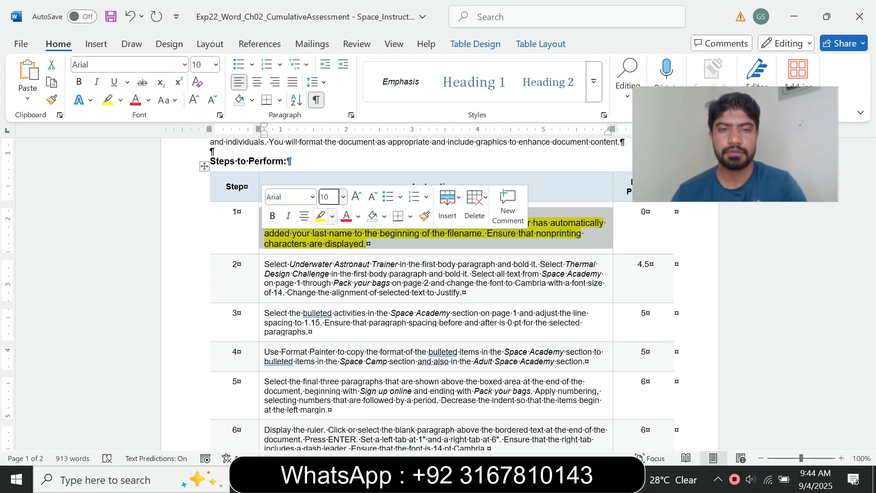
left_click(332, 216)
left_click(352, 326)
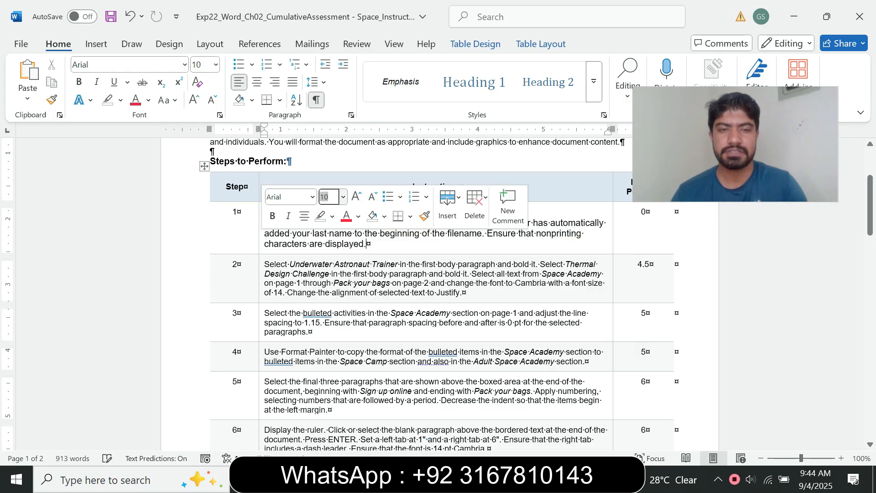
Set the step 2 instruction text to 12 pt and highlight it in turquoise.
left_click(261, 294)
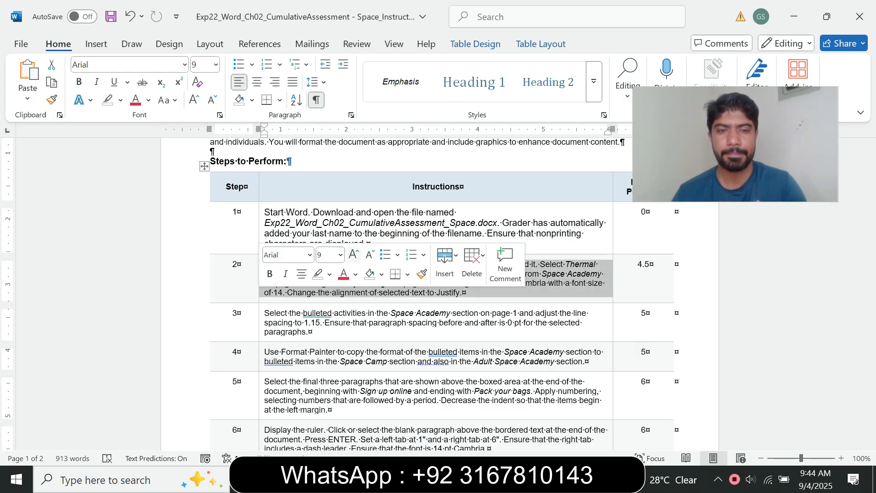
left_click(340, 255)
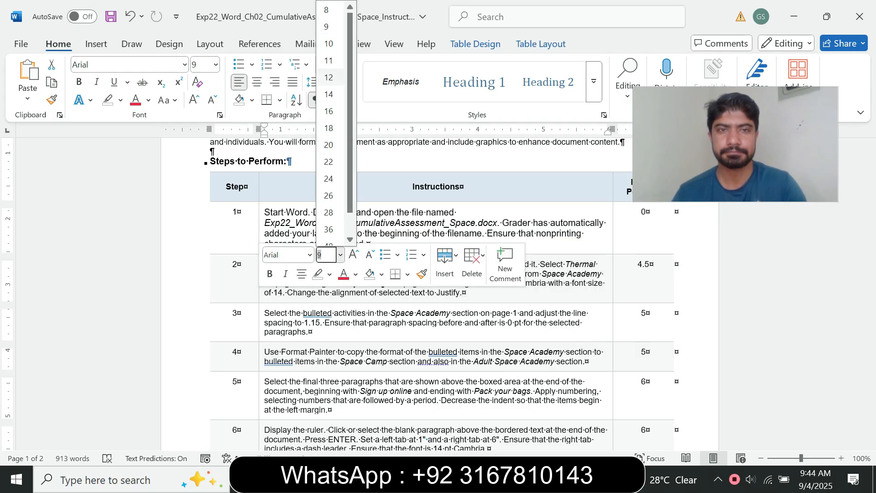
left_click(328, 77)
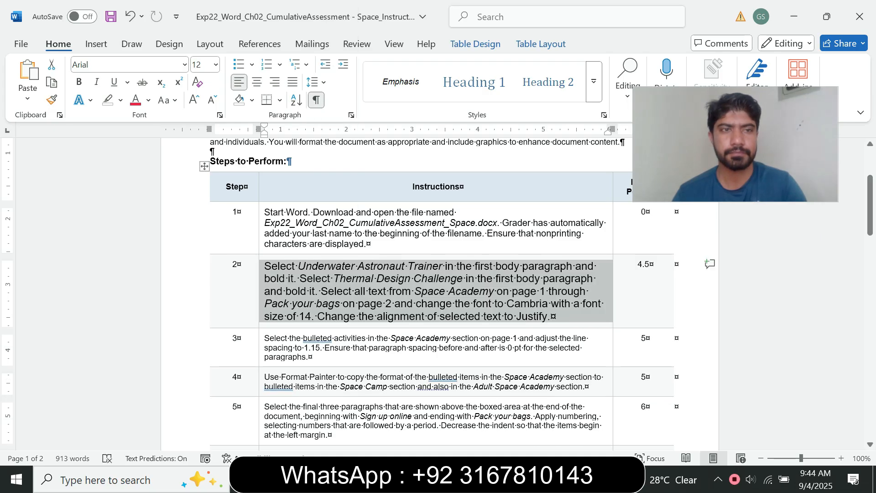
left_click(120, 100)
left_click(151, 147)
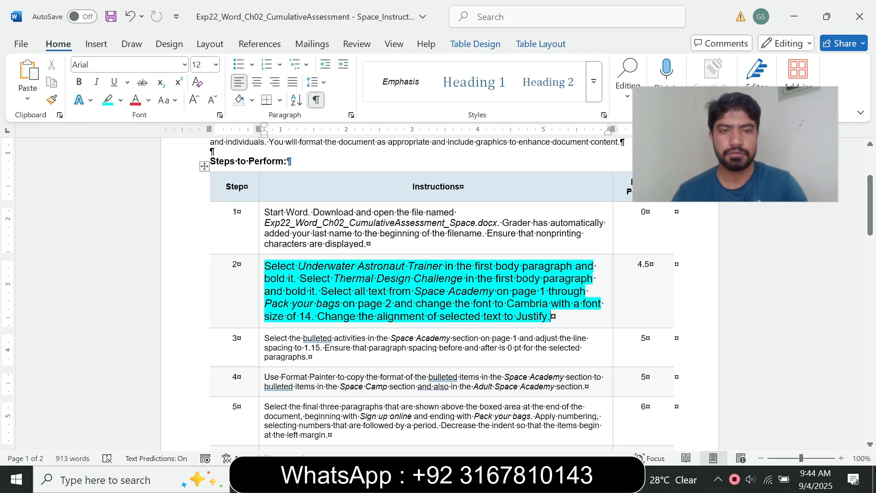
Read the step 2 instruction, focusing on the part about Underwater Astronaut Trainer.
mouse_move(265, 266)
left_mouse_down()
mouse_move(403, 266)
mouse_move(539, 337)
left_mouse_up()
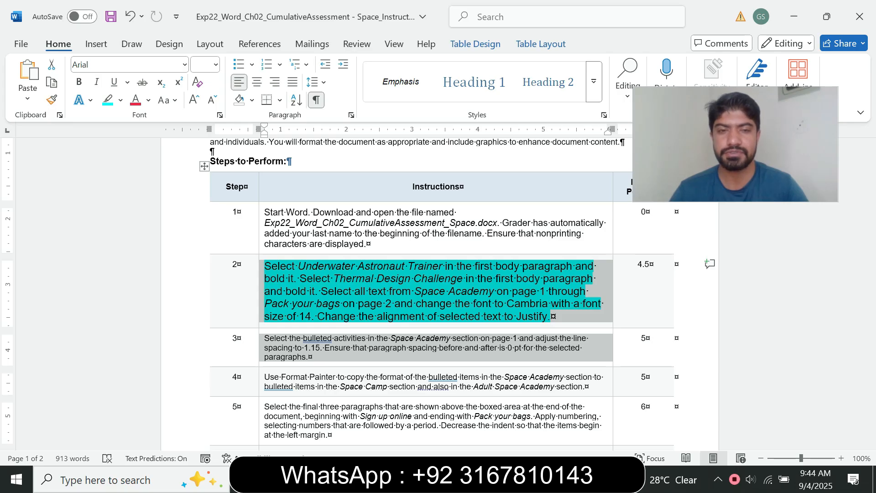
left_click(345, 265)
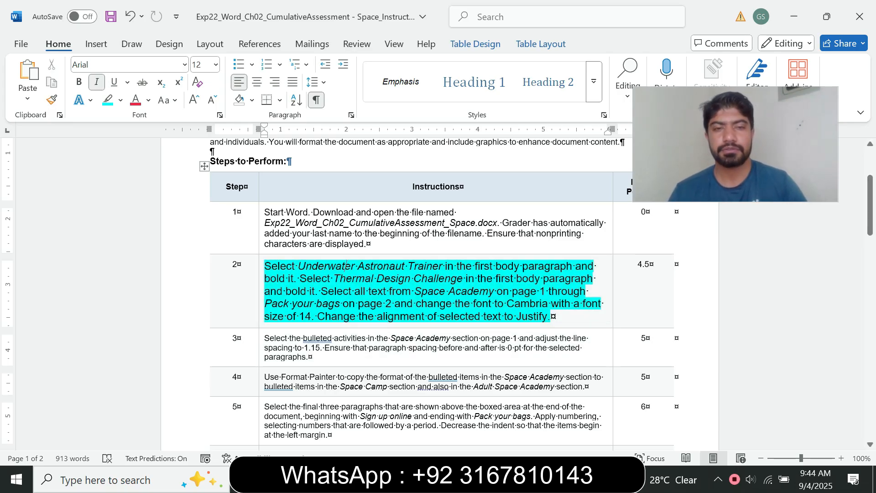
left_click_drag(265, 266, 406, 266)
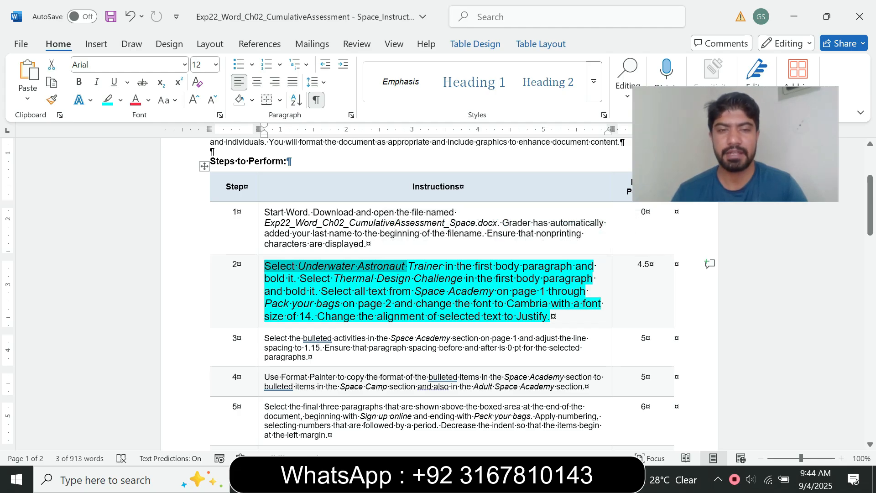
left_click(294, 279)
left_click_drag(293, 278, 265, 278)
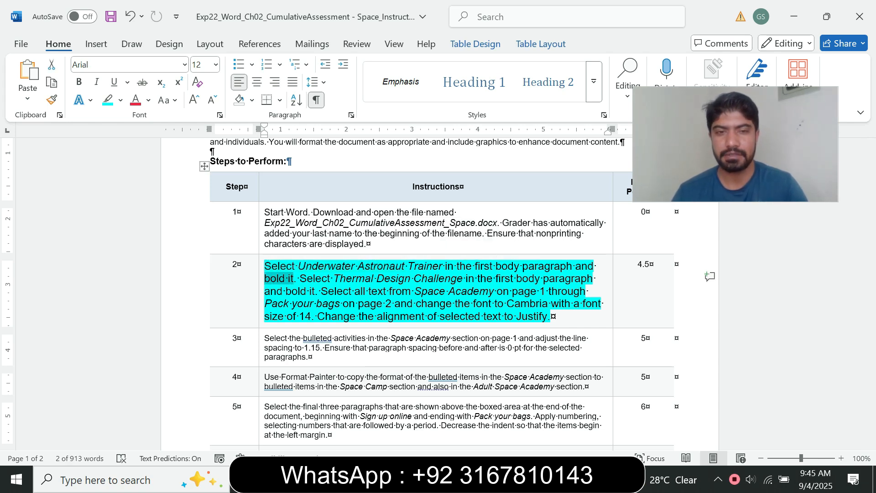
Bold "Underwater Astronaut Trainer" in the first body paragraph of the Space Camp Programs document.
mouse_move(522, 479)
left_click(577, 449)
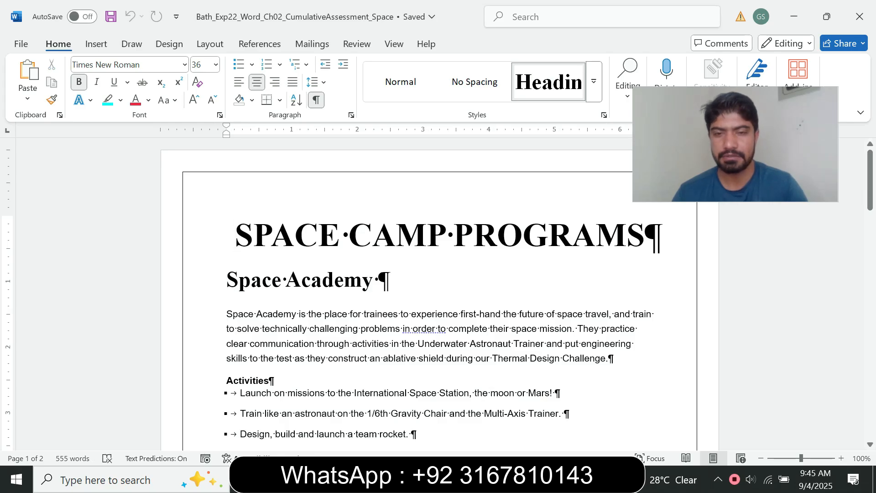
left_click_drag(418, 344, 545, 344)
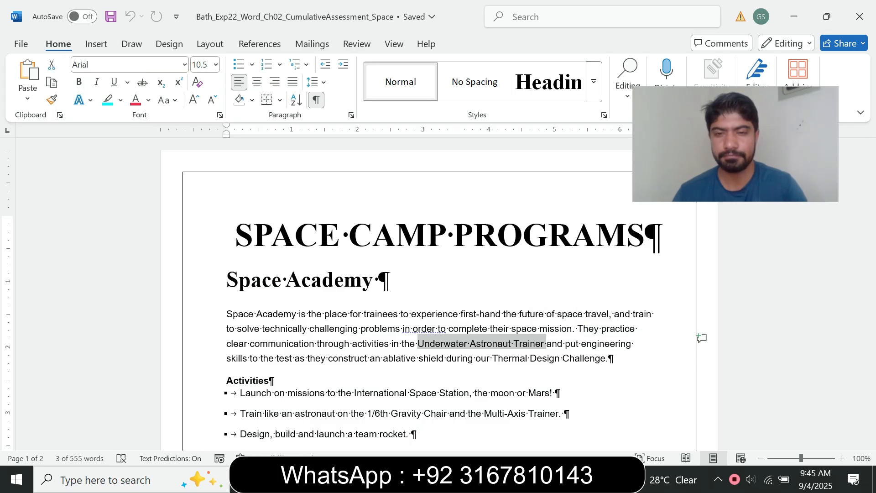
mouse_move(521, 479)
left_click(448, 422)
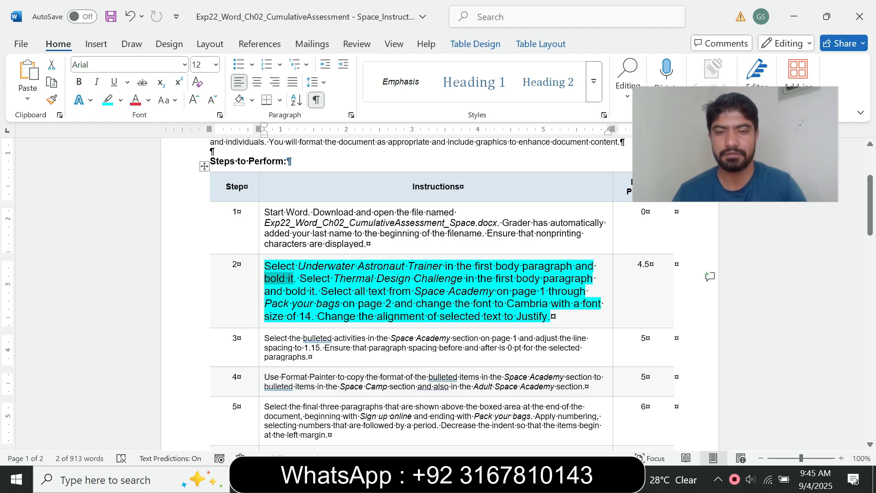
mouse_move(523, 479)
left_click(570, 452)
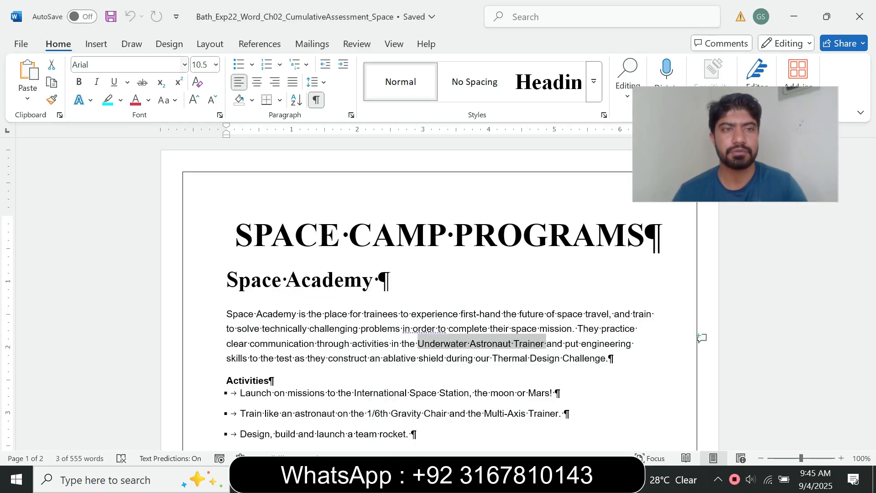
left_click(79, 82)
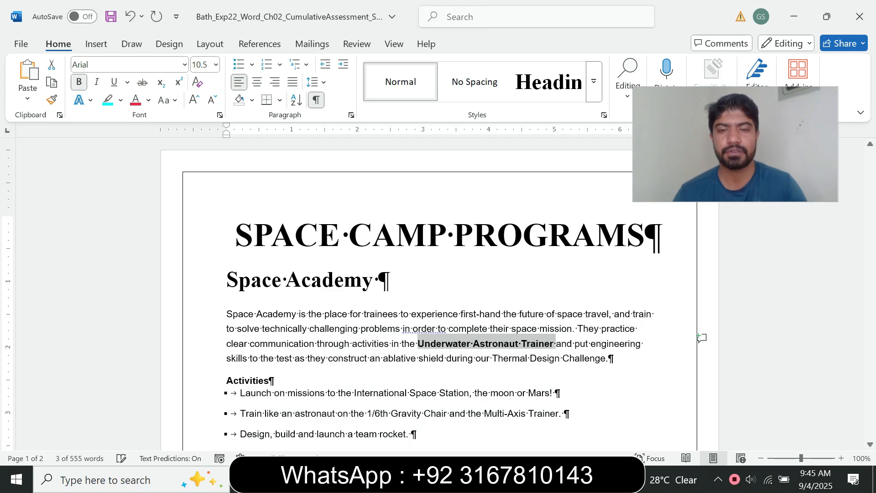
Return to the instructions document and read the part of step 2 about Thermal Design Challenge.
left_click(525, 479)
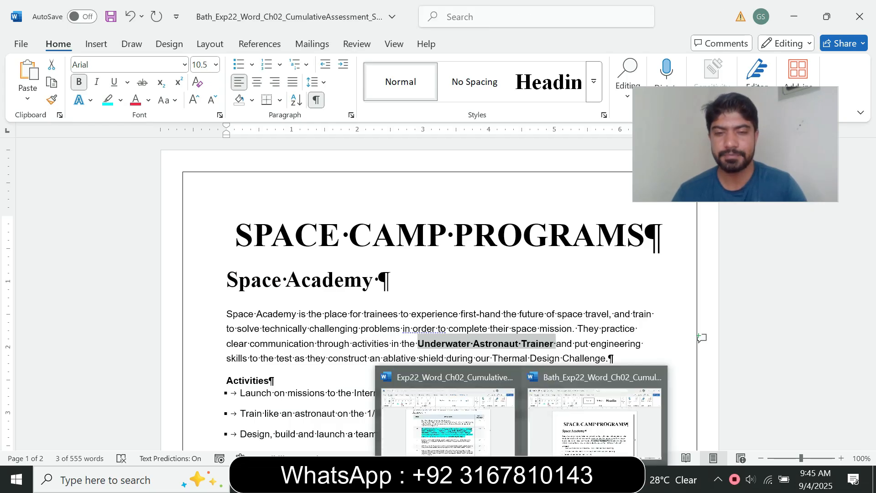
left_click(449, 413)
left_click(378, 291)
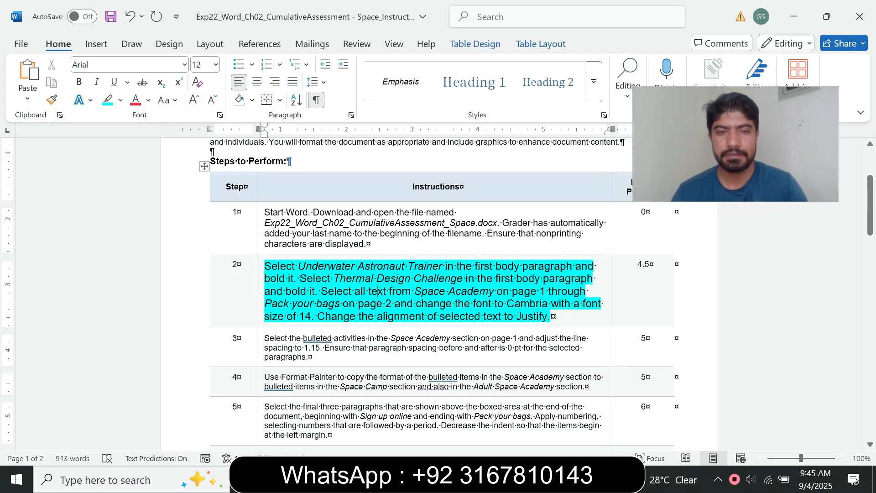
mouse_move(299, 279)
left_mouse_down()
mouse_move(516, 279)
mouse_move(517, 291)
mouse_move(380, 278)
mouse_move(312, 278)
mouse_move(311, 291)
left_mouse_up()
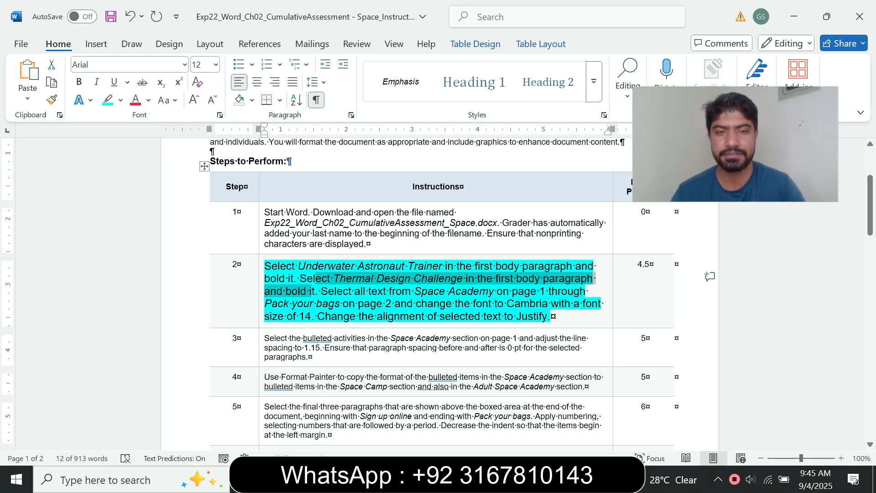
right_click(344, 279)
left_click(307, 279)
left_click(307, 278)
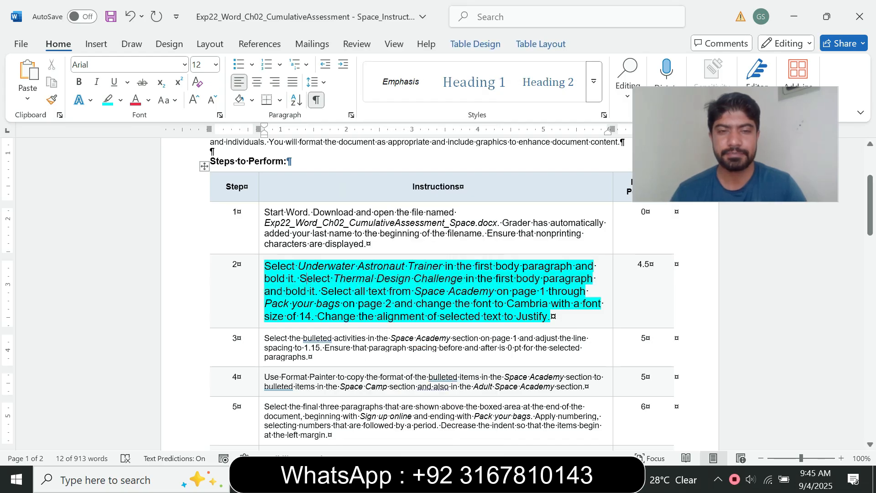
left_click_drag(307, 279, 412, 279)
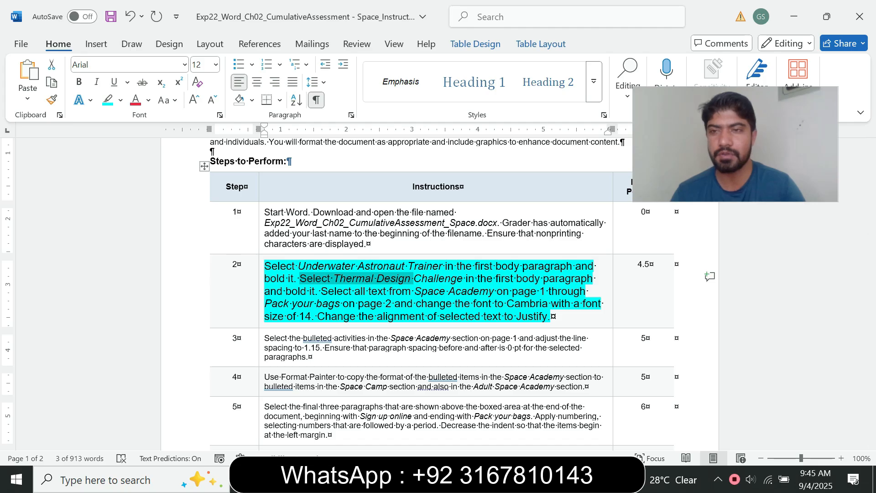
Bold "Thermal Design Challenge" in the first body paragraph of the Space Camp Programs document.
mouse_move(520, 479)
left_click(594, 422)
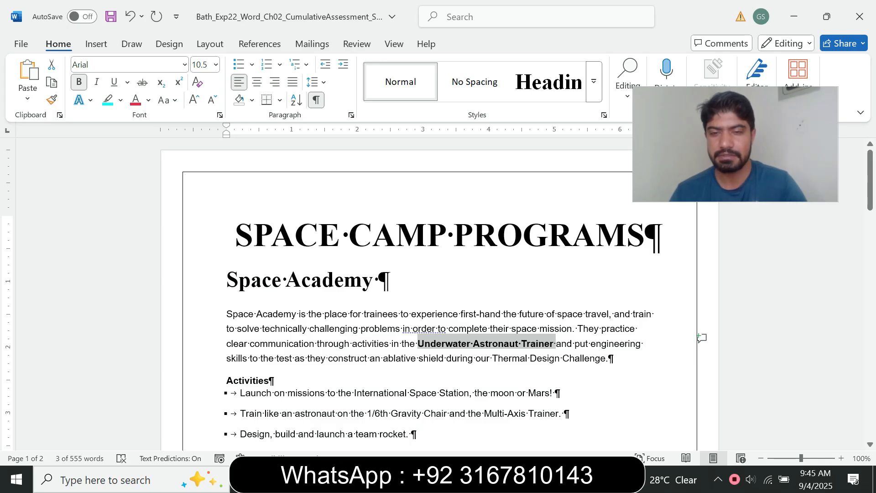
left_click_drag(492, 358, 605, 358)
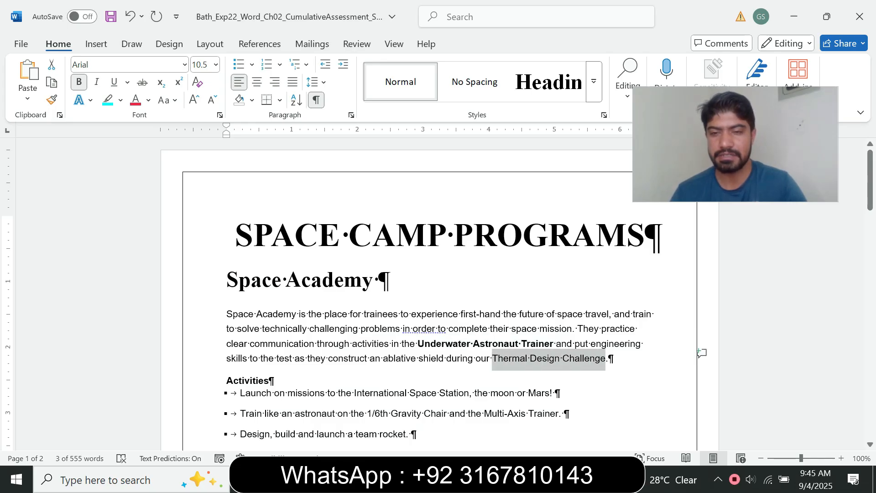
mouse_move(521, 479)
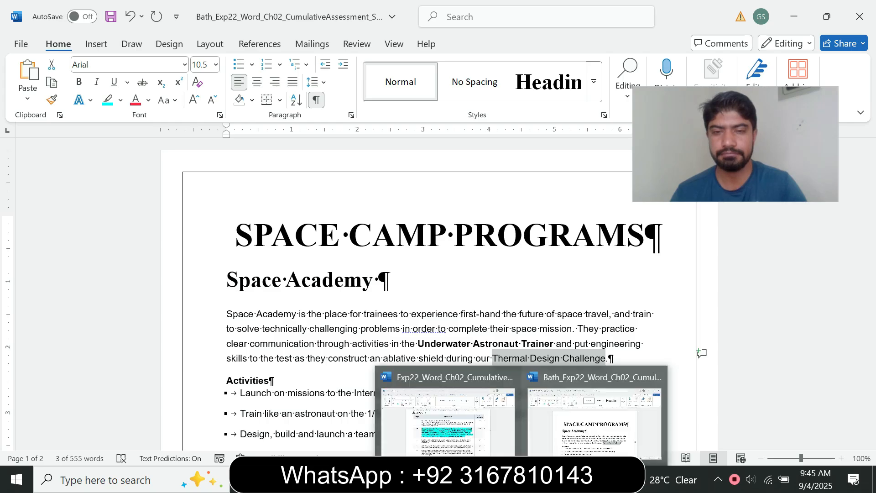
left_click(447, 421)
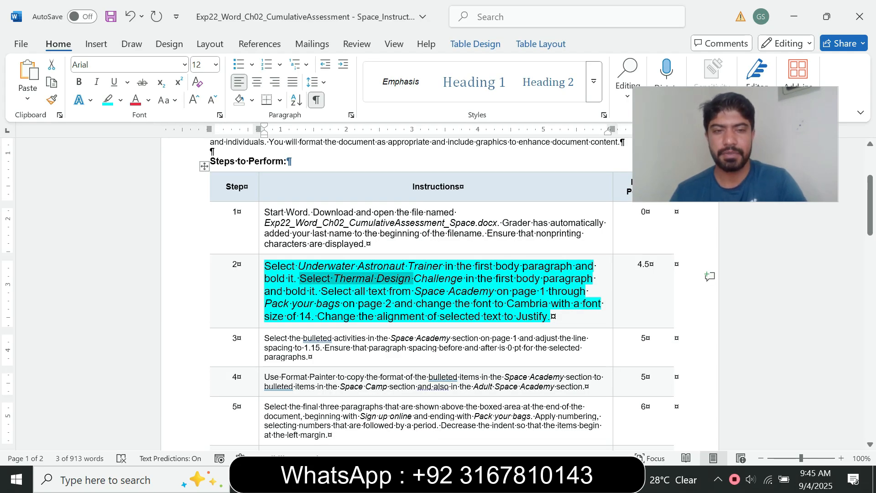
mouse_move(521, 479)
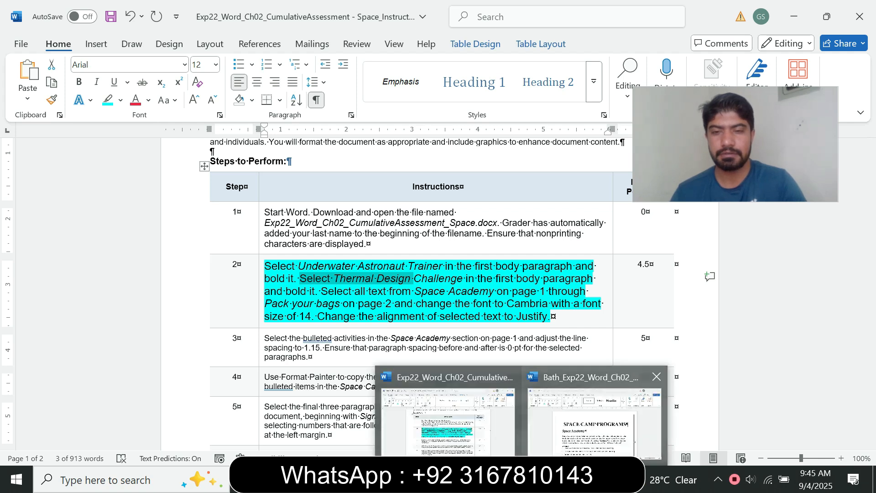
left_click(596, 422)
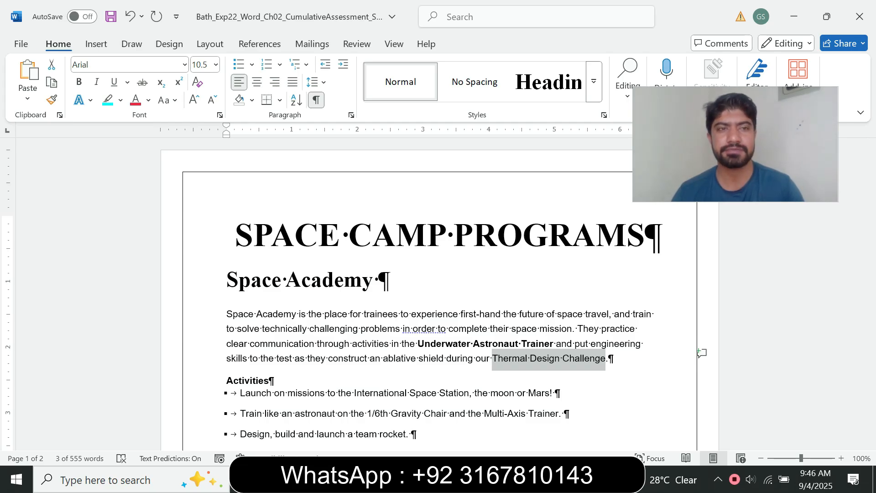
left_click(78, 82)
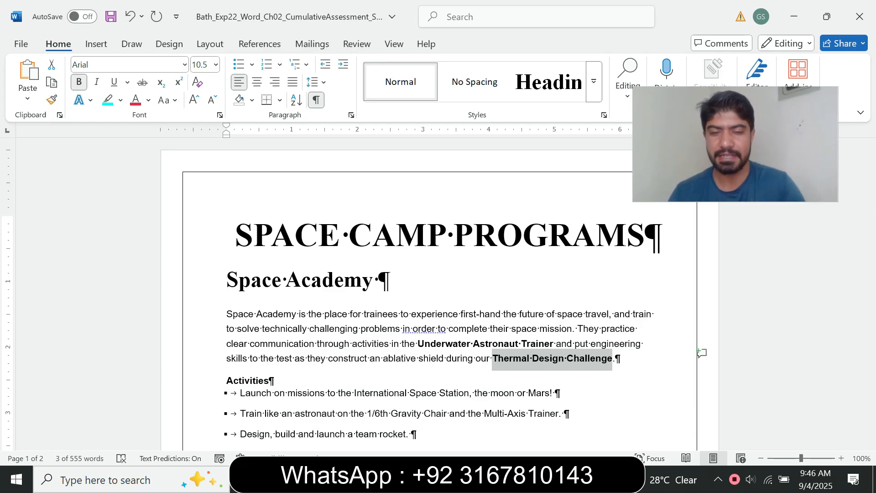
Check the step 2 instruction, and change all text from the Space Academy heading through "Pack your bags" on page 2 to Cambria.
mouse_move(522, 479)
left_click(448, 417)
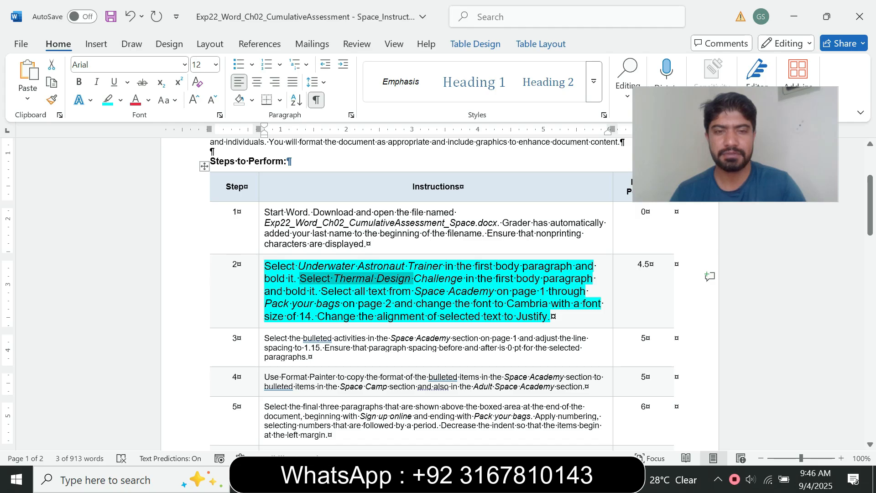
left_click_drag(321, 291, 551, 303)
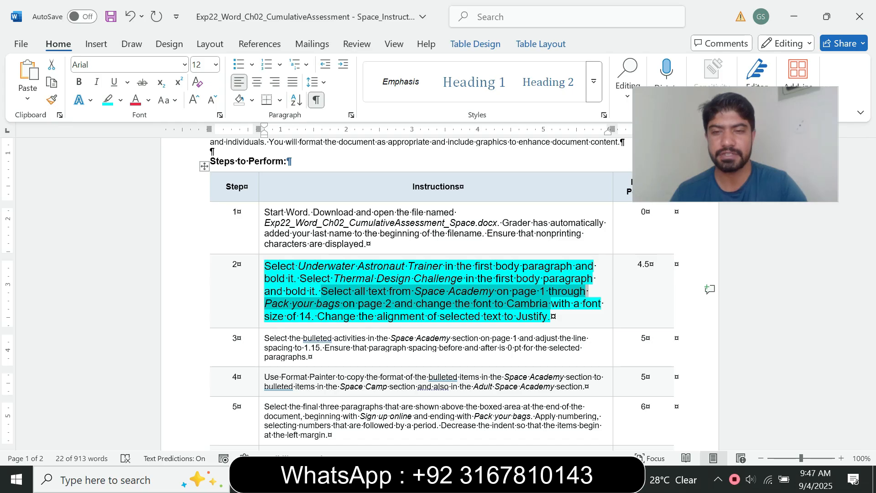
mouse_move(521, 479)
left_click(593, 415)
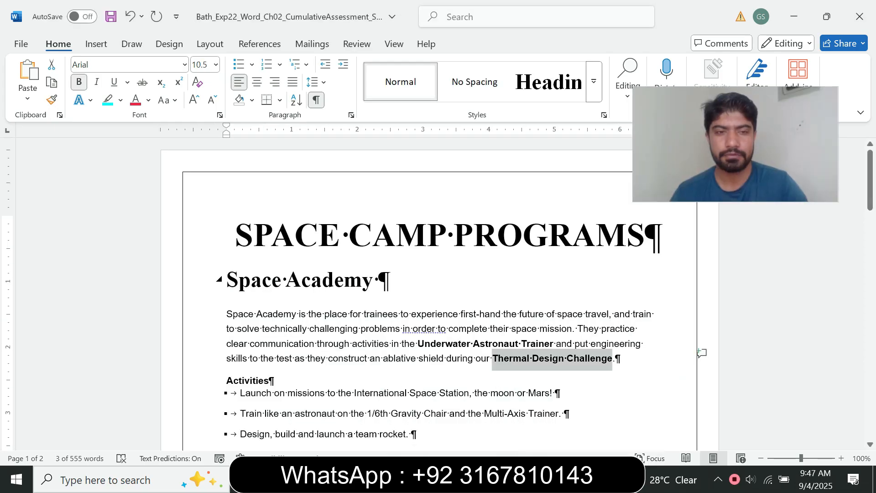
left_click_drag(227, 279, 295, 183)
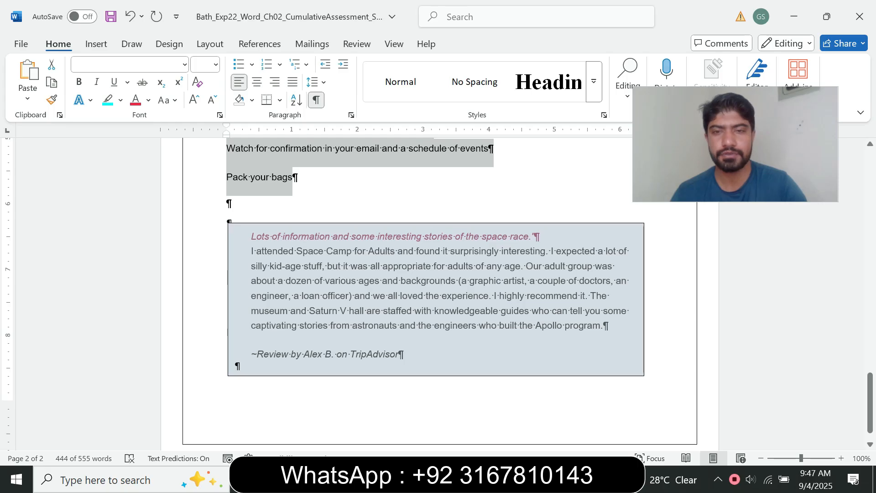
mouse_move(522, 478)
left_click(449, 424)
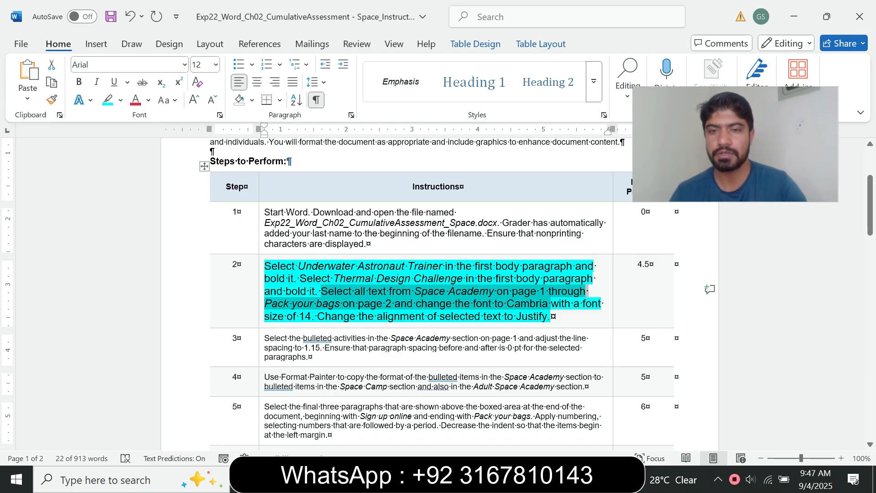
mouse_move(521, 479)
left_click(557, 460)
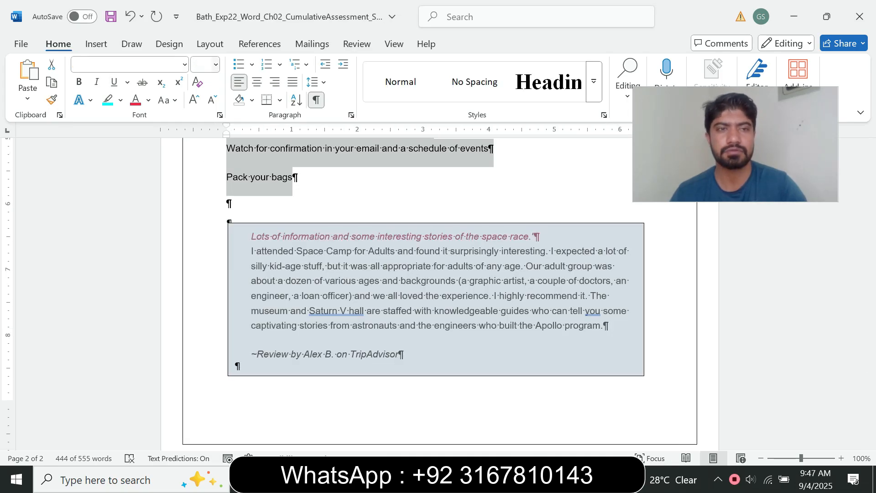
left_click(184, 64)
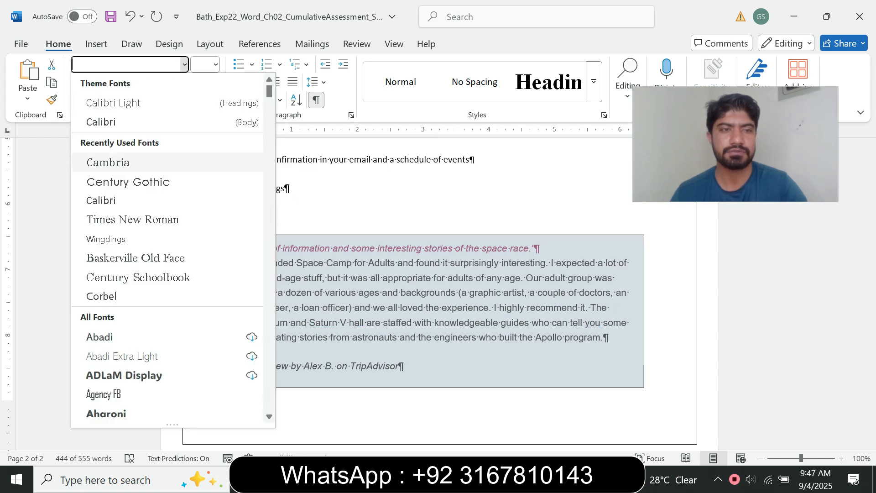
left_click(151, 165)
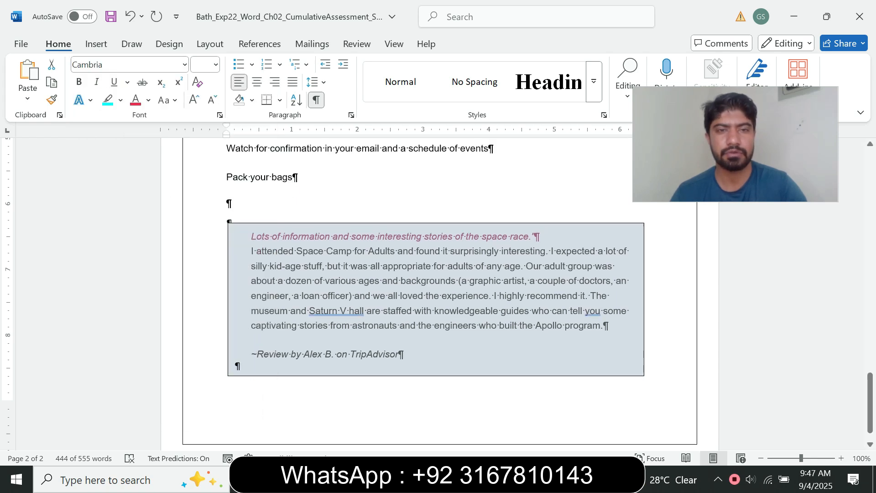
left_click_drag(870, 401, 870, 191)
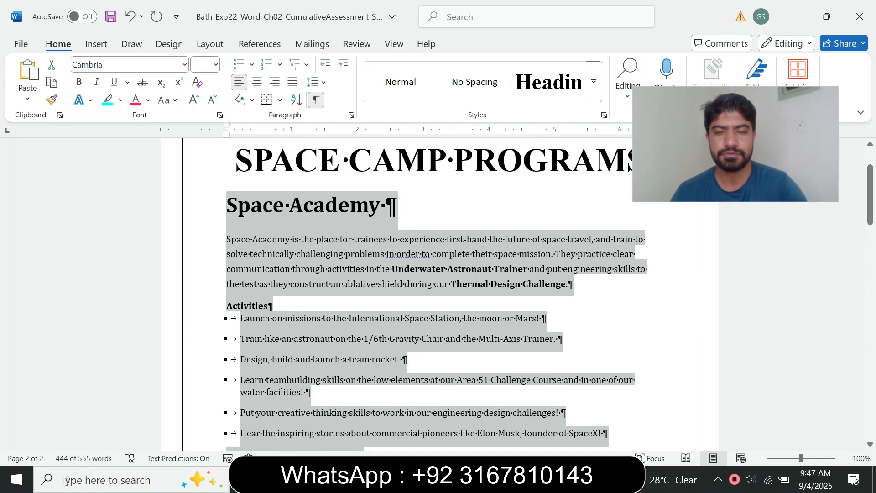
Check the required size in the instructions document and set the selected Space Camp Programs text to 14 pt.
left_click(447, 420)
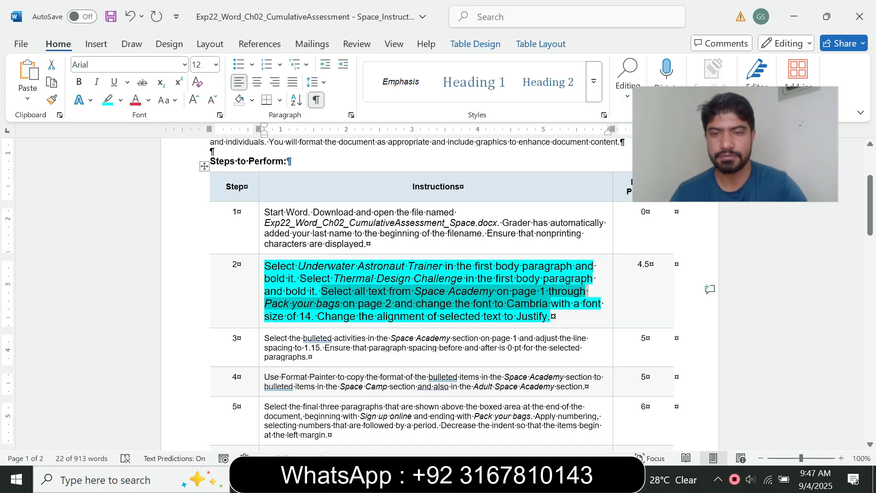
left_click(570, 304)
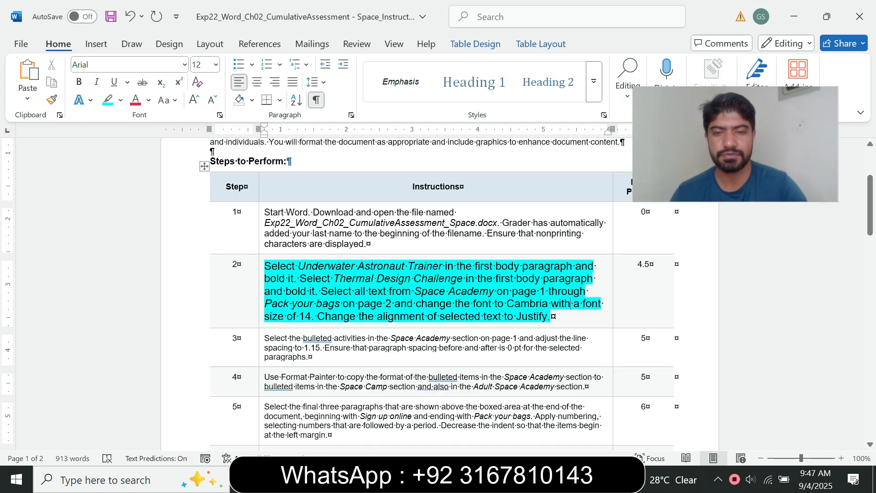
left_click(593, 420)
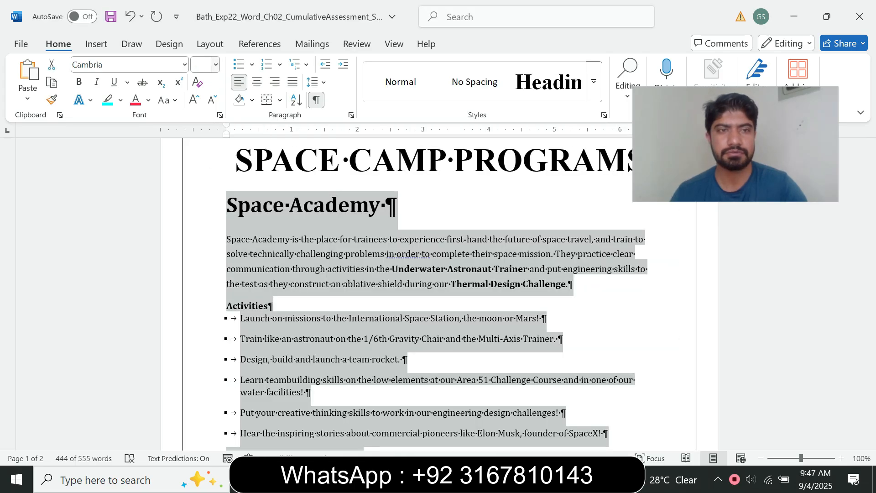
left_click(216, 64)
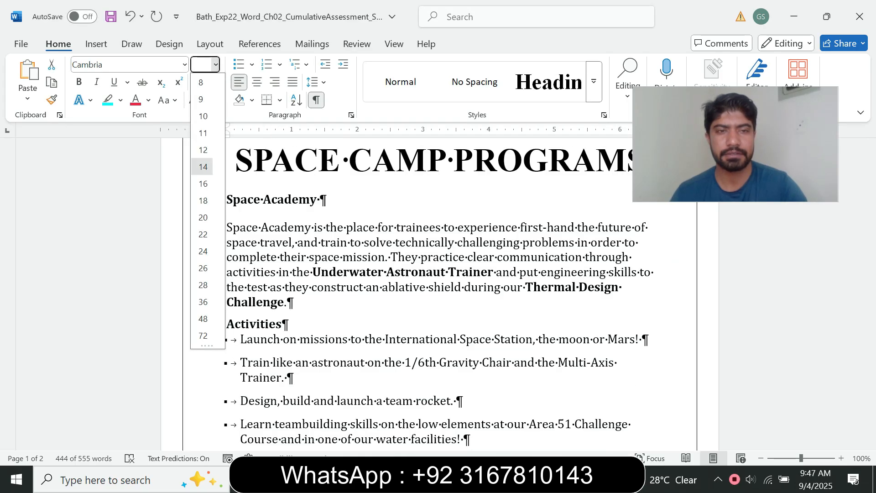
left_click(202, 166)
Read the alignment part of the step 2 instruction and justify the selected text in the Space Camp Programs document.
mouse_move(523, 478)
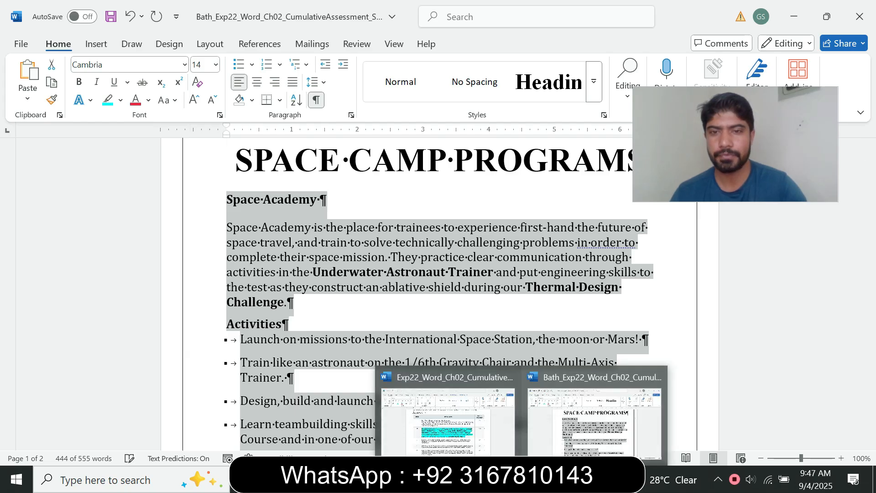
left_click(448, 413)
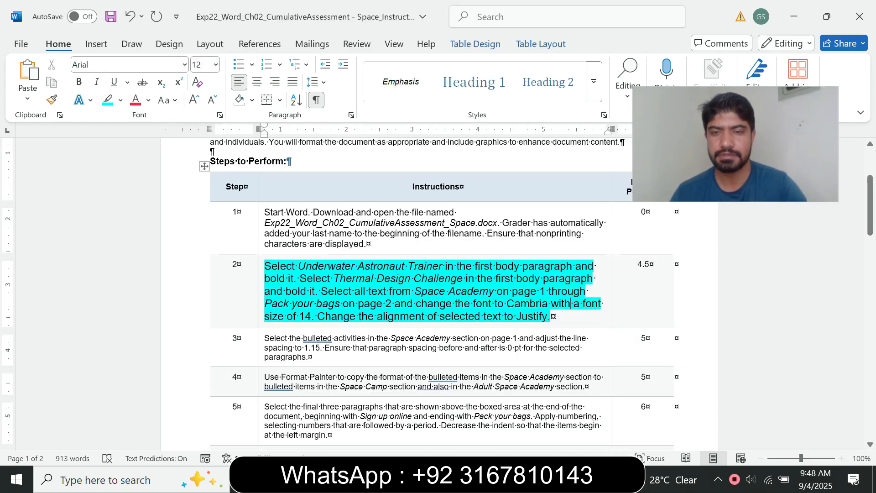
left_click_drag(318, 316, 547, 316)
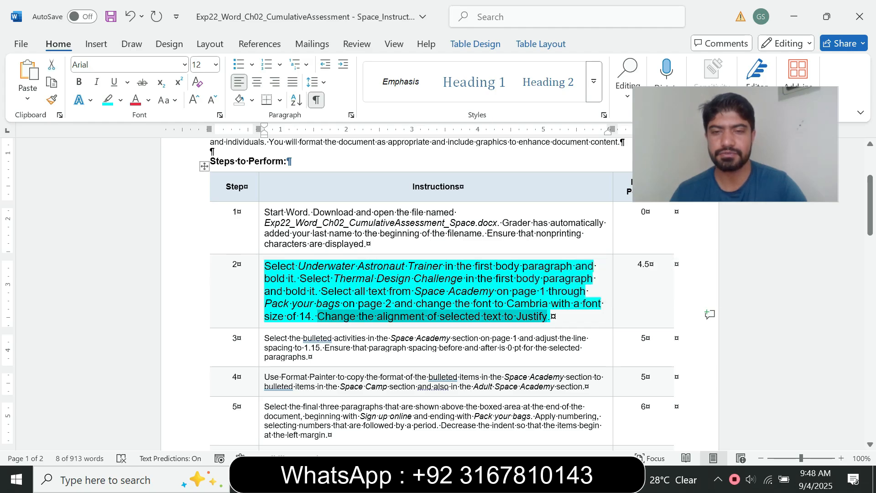
mouse_move(523, 479)
left_click(592, 415)
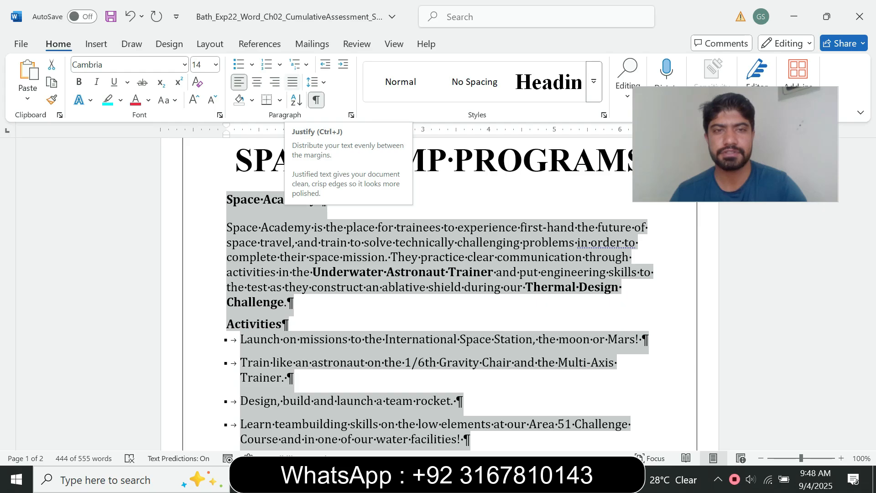
left_click(293, 82)
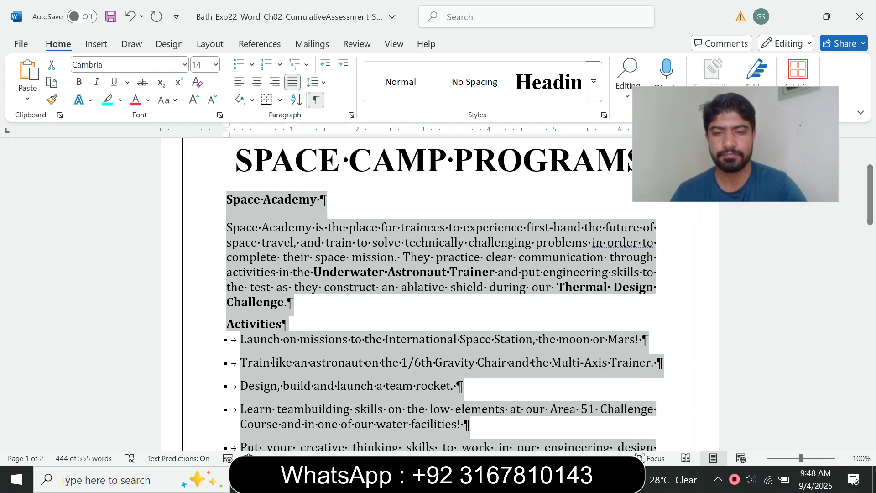
In the instructions document, set the step 2 instruction text to 9 pt and remove its turquoise highlight.
left_click(449, 420)
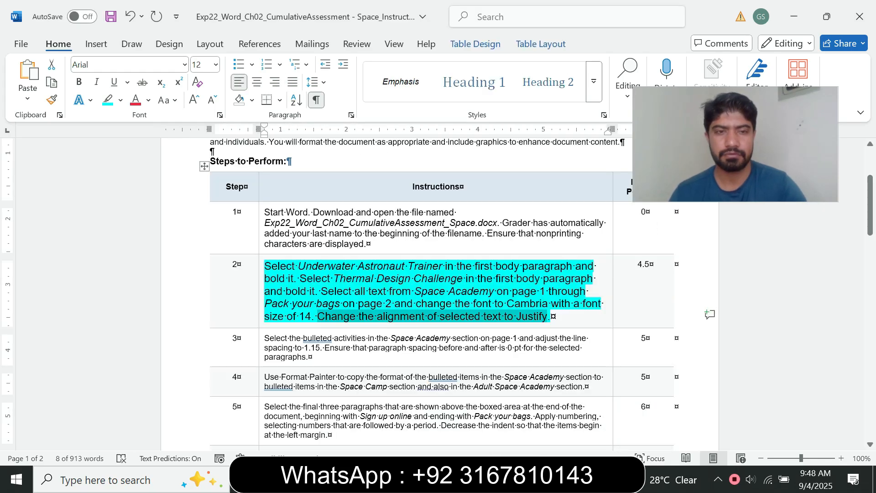
left_click(261, 318)
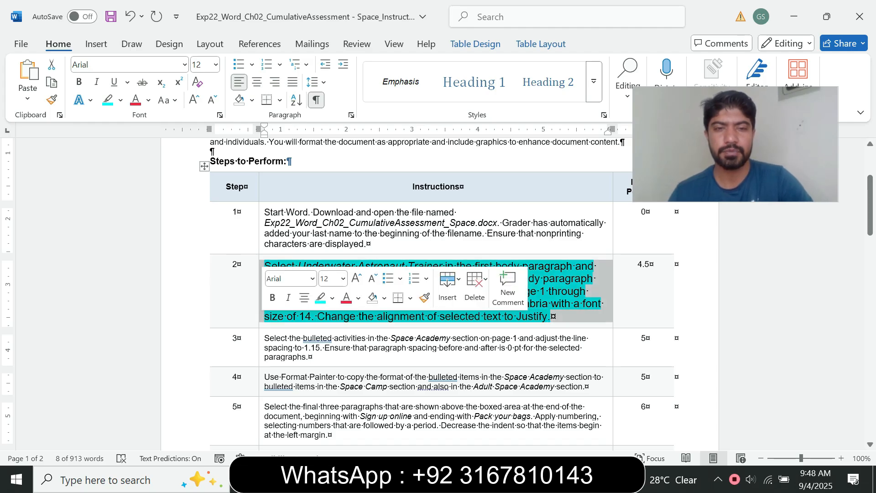
left_click(343, 278)
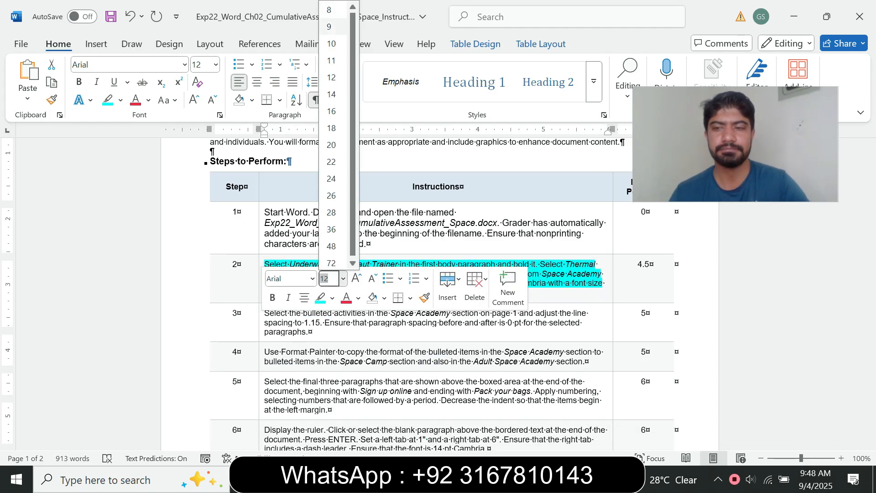
left_click(332, 27)
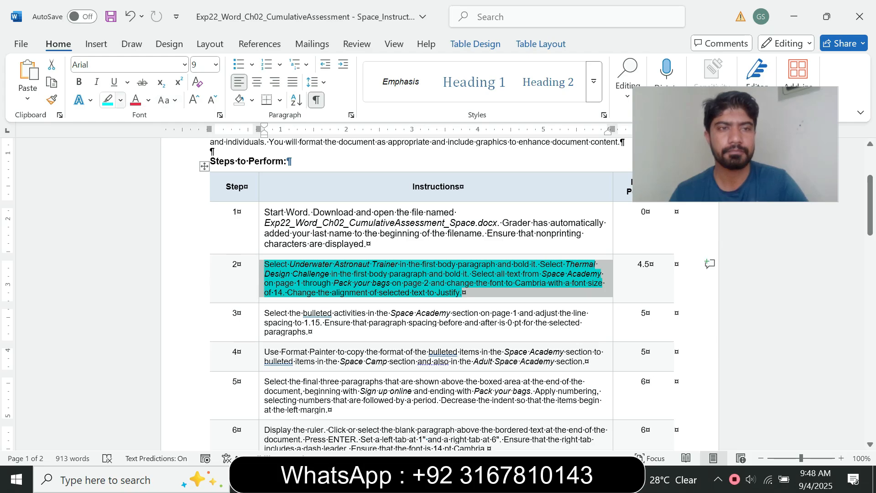
left_click(107, 100)
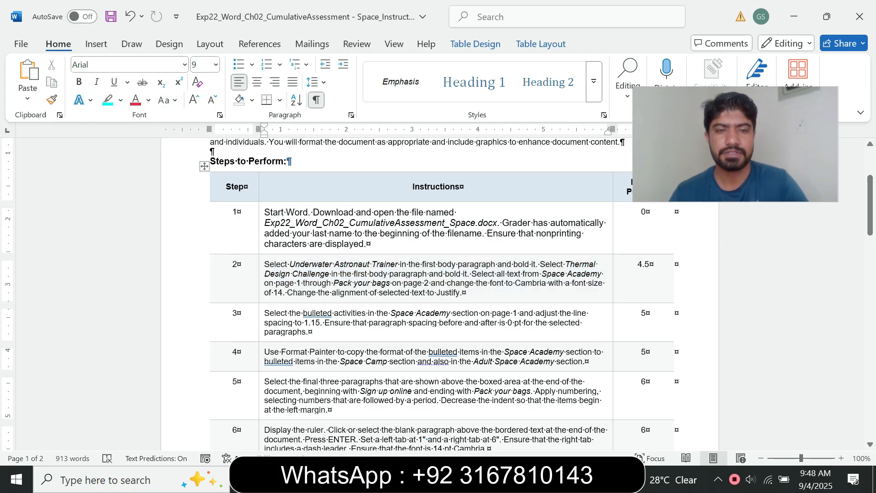
Set the step 3 instruction text to 14 pt, highlight it in turquoise, and read it.
left_click(261, 322)
left_click(345, 283)
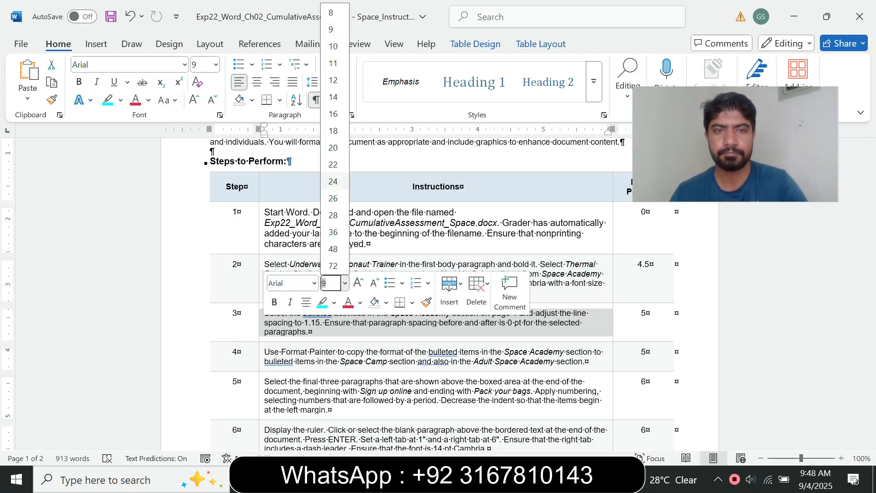
left_click(333, 96)
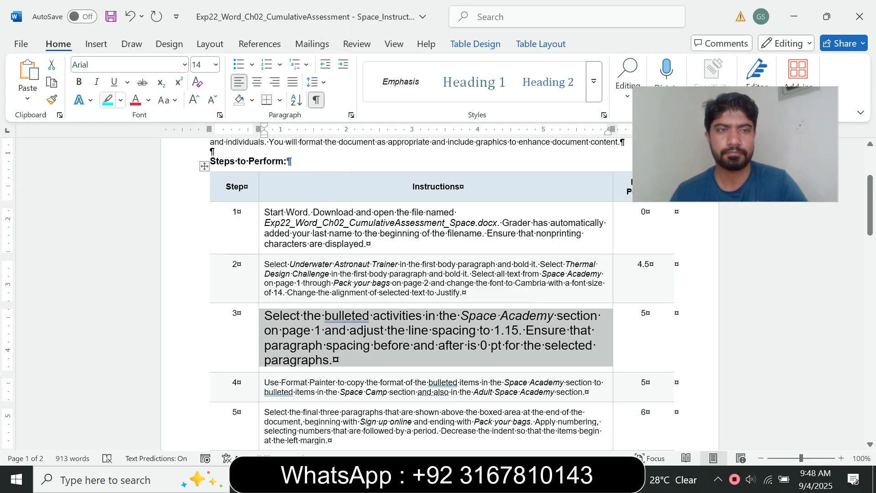
left_click(107, 100)
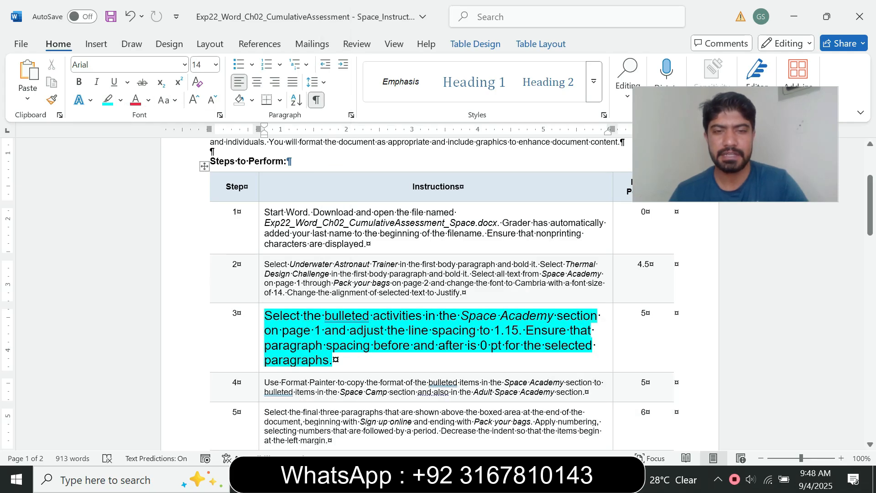
left_click_drag(265, 315, 354, 346)
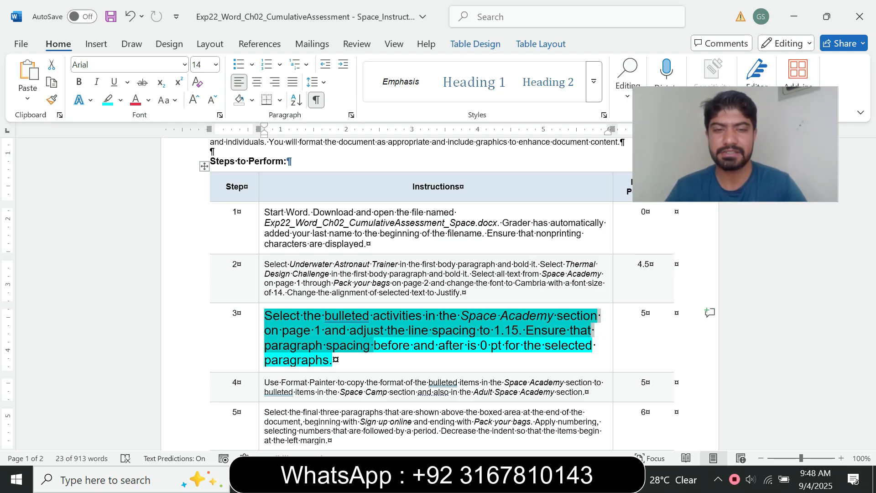
left_click(304, 330)
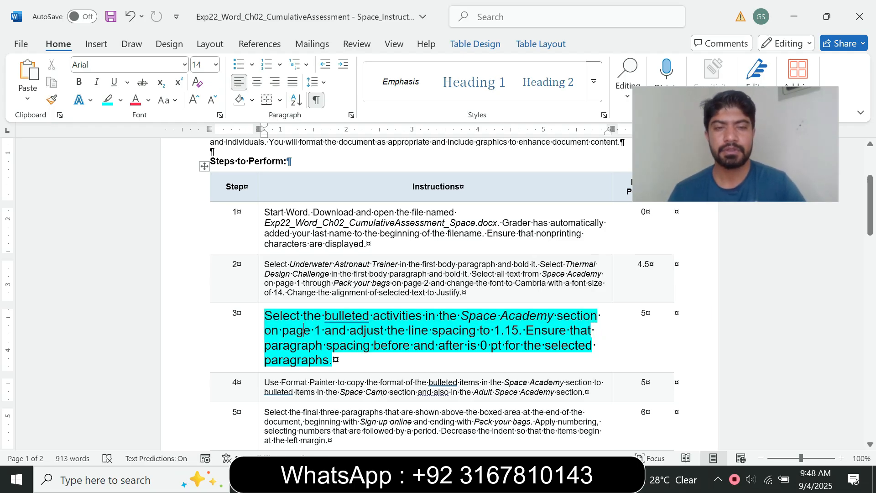
Read the step 3 instruction and select all bulleted activities in the Space Academy section of the Space Camp Programs document.
left_click_drag(264, 316, 372, 315)
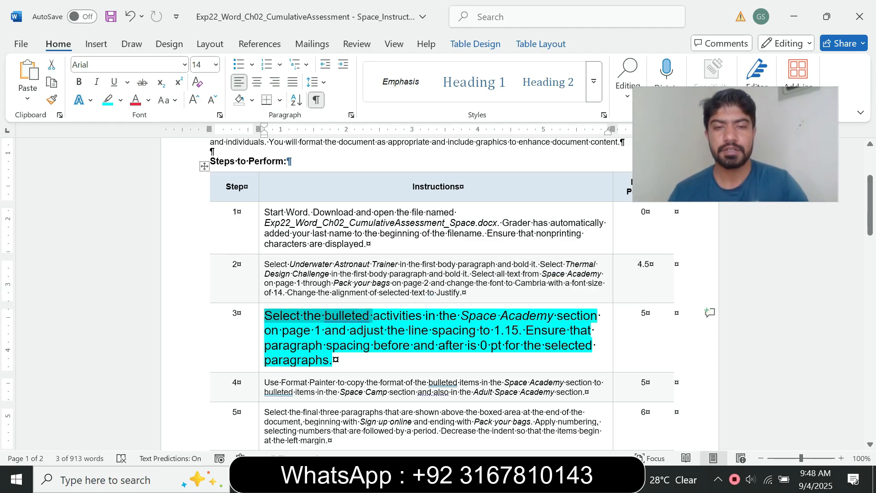
left_click(439, 315)
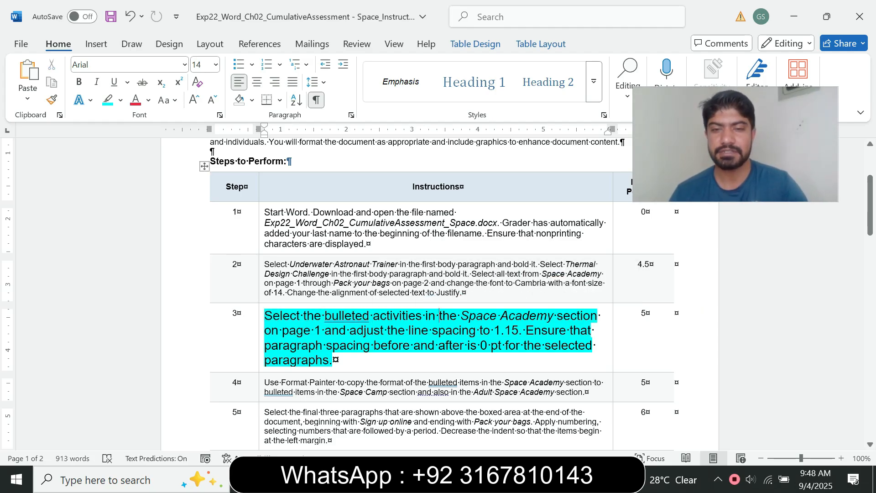
left_click_drag(461, 315, 570, 331)
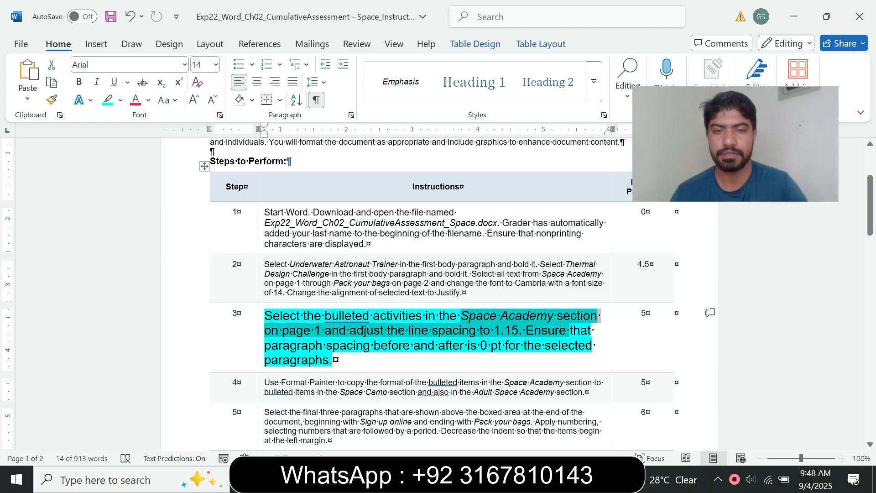
left_click(440, 315)
left_click_drag(439, 316, 504, 330)
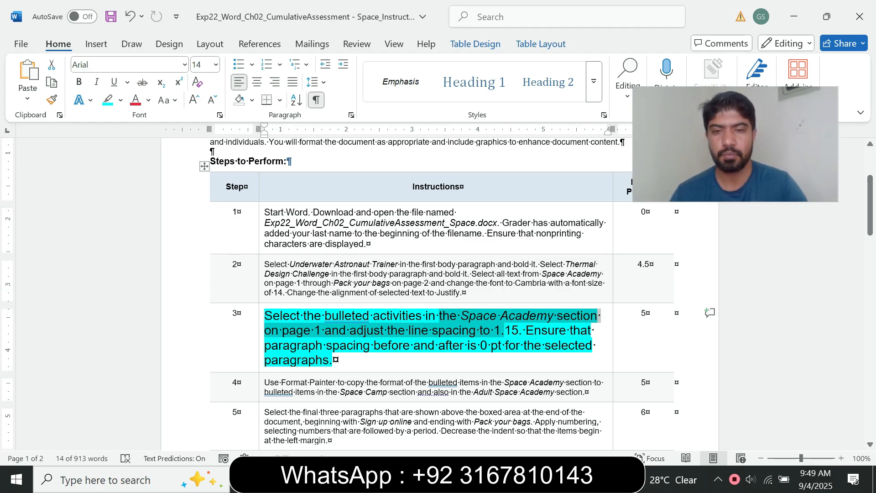
mouse_move(521, 479)
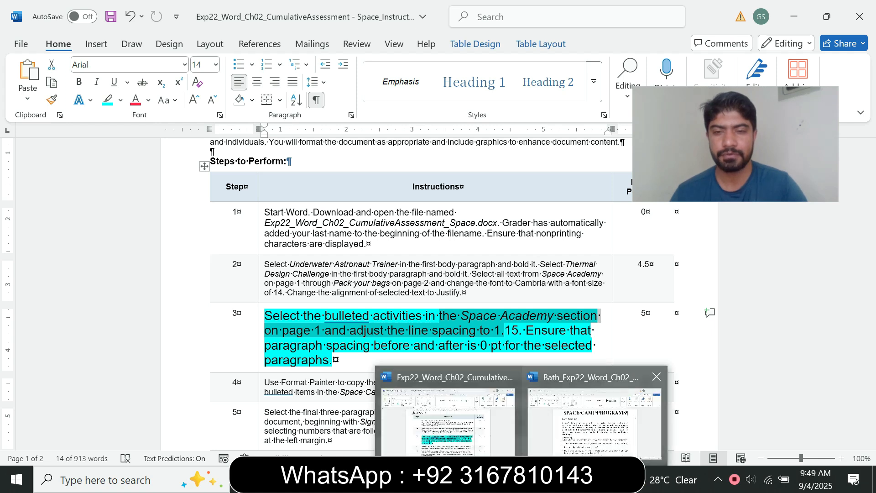
left_click(594, 422)
left_click(267, 339)
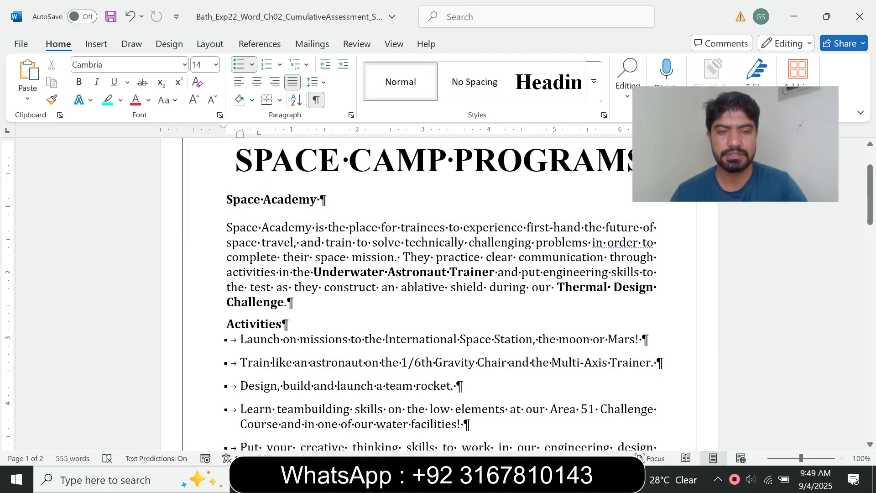
left_click_drag(240, 338, 382, 404)
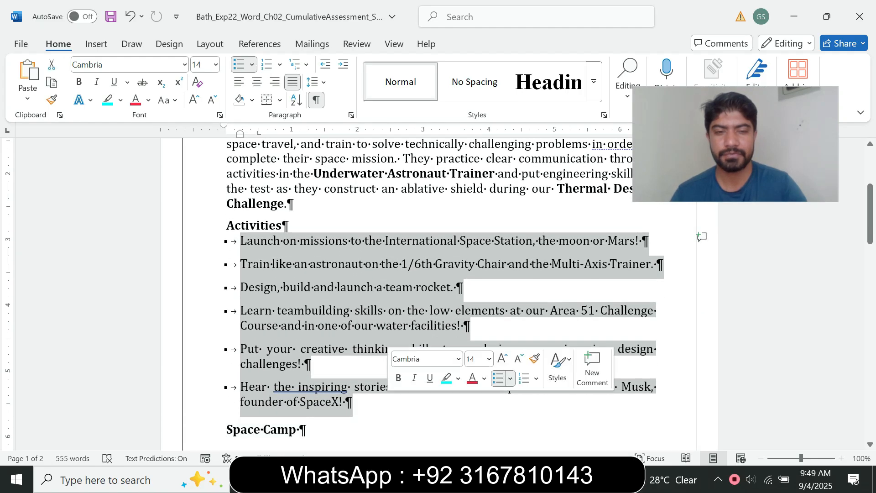
left_click_drag(869, 222, 869, 188)
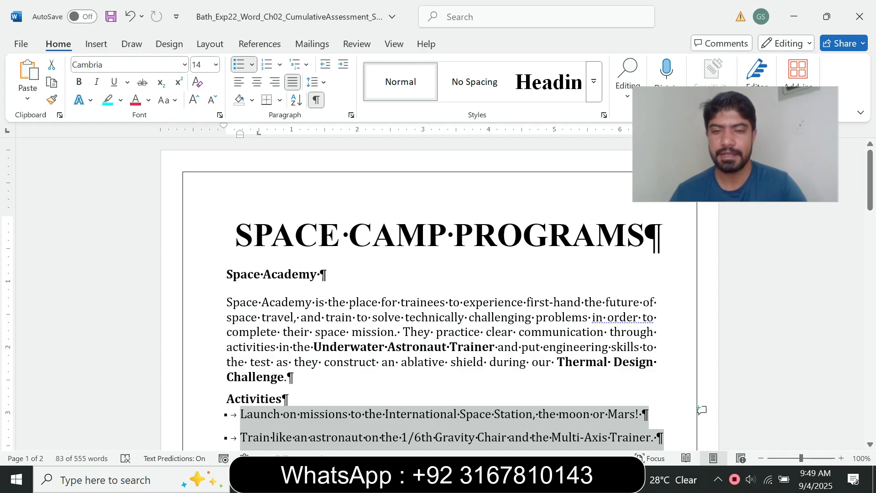
Check the required line spacing in the instructions document and set the selected Space Academy bullets to 1.15 line spacing.
mouse_move(522, 479)
left_click(456, 450)
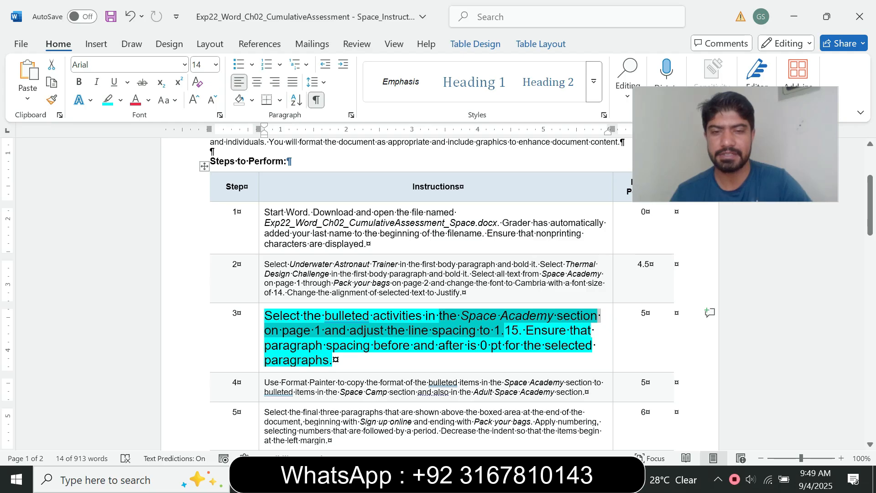
mouse_move(522, 479)
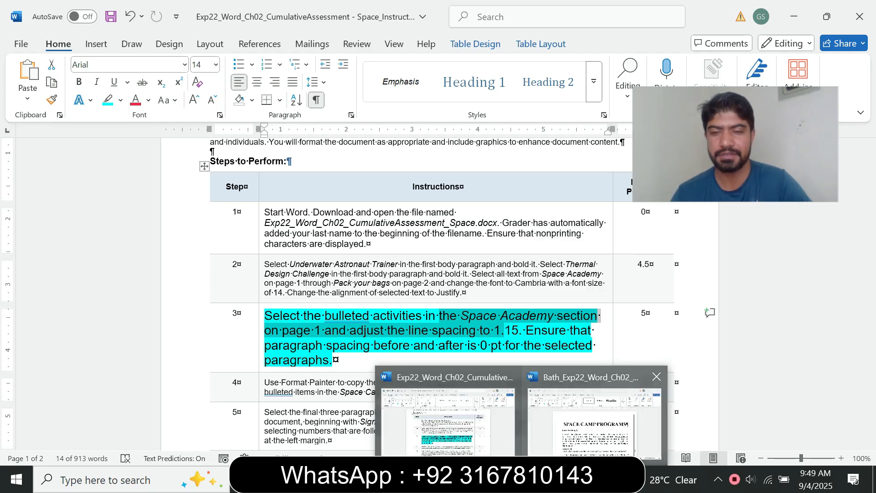
left_click(593, 417)
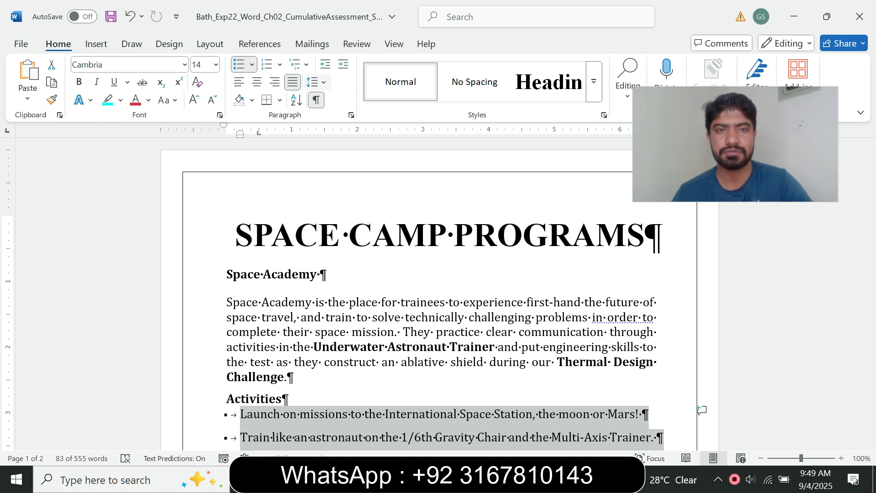
left_click(317, 83)
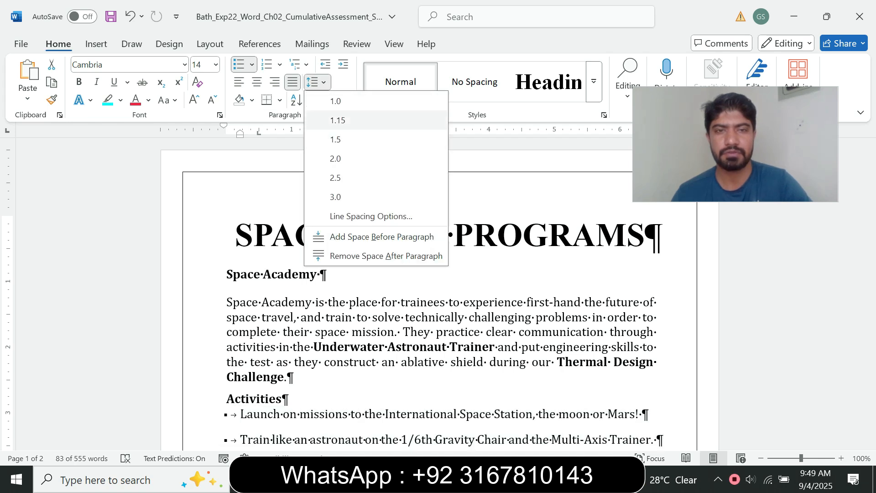
left_click(338, 120)
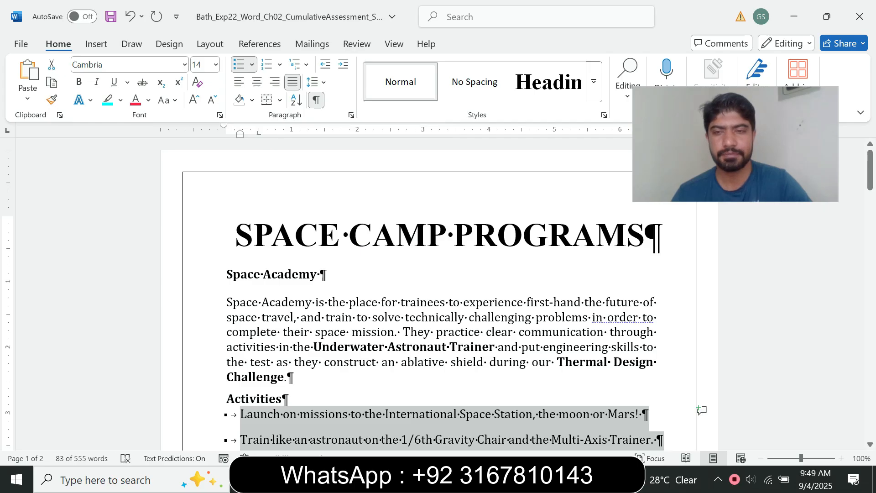
Read the paragraph spacing requirement in the step 3 instruction and set the spacing after the selected Space Academy bullets to Auto.
mouse_move(522, 479)
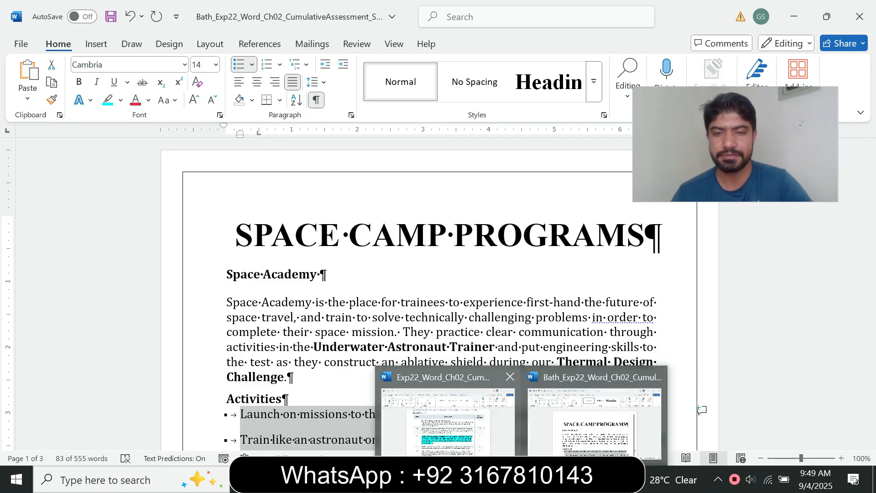
left_click(469, 444)
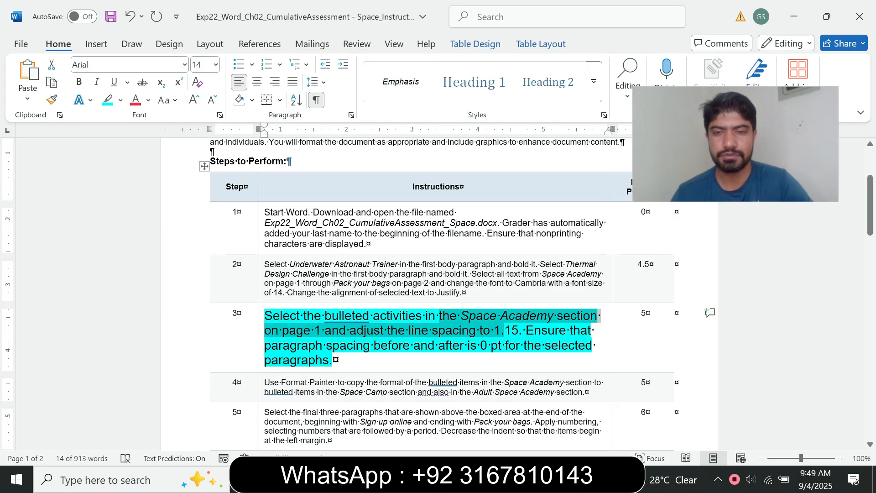
left_click_drag(526, 330, 332, 360)
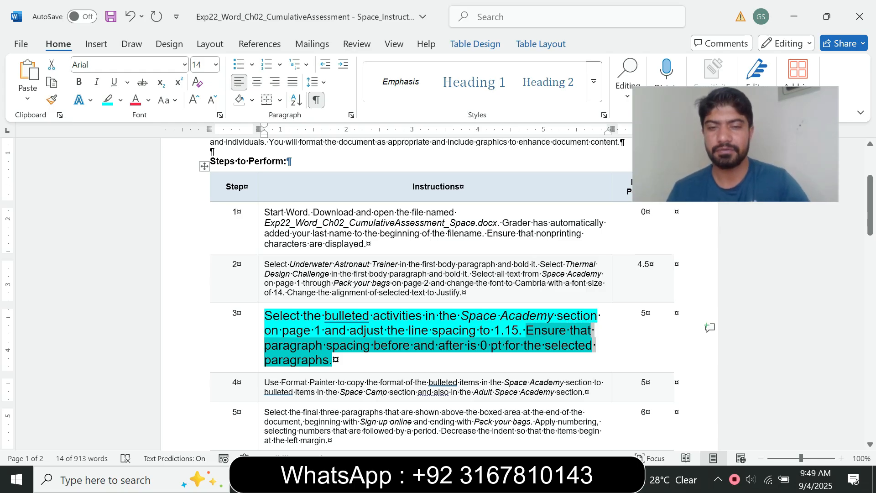
left_click(522, 479)
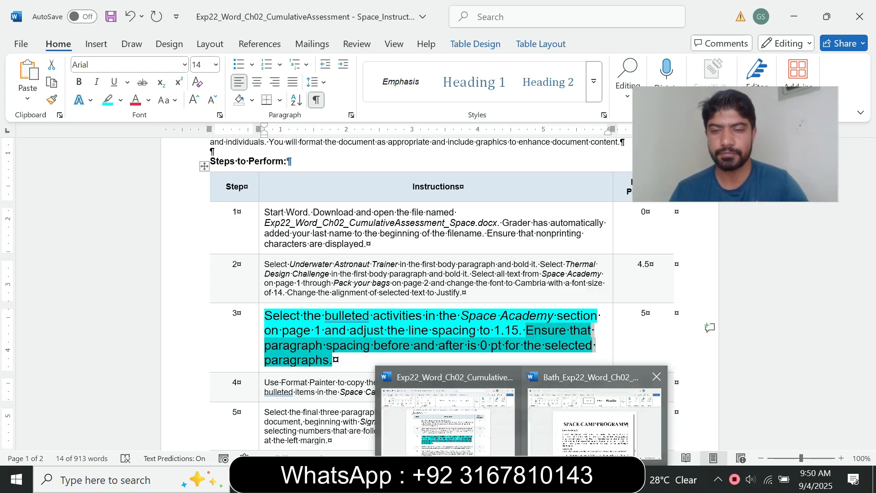
left_click(596, 424)
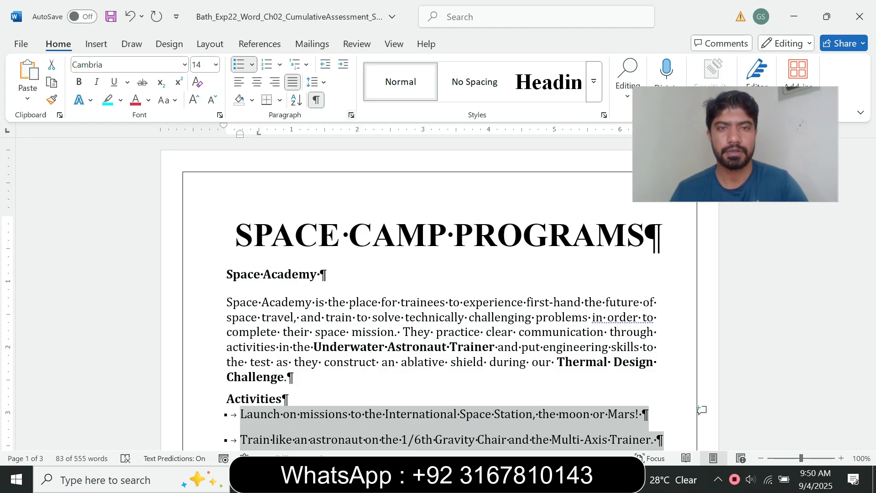
left_click(351, 115)
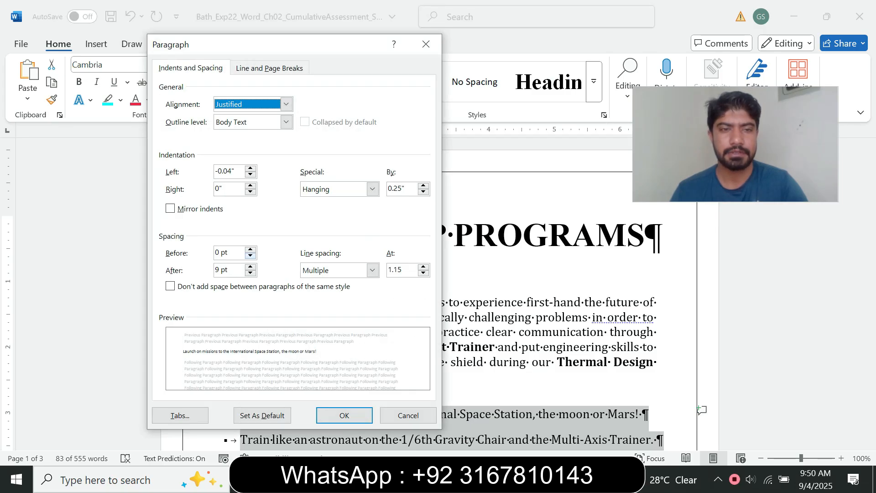
left_click(250, 273)
left_click(250, 273)
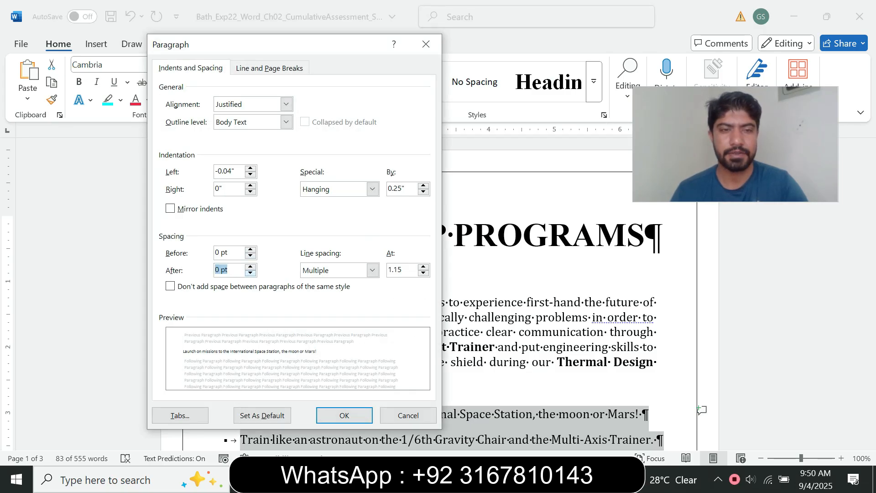
left_click(250, 273)
mouse_move(521, 479)
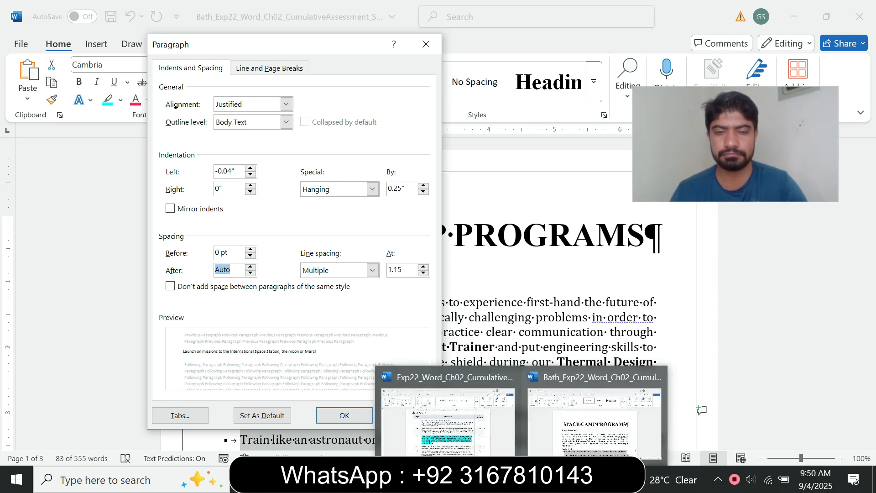
mouse_move(447, 419)
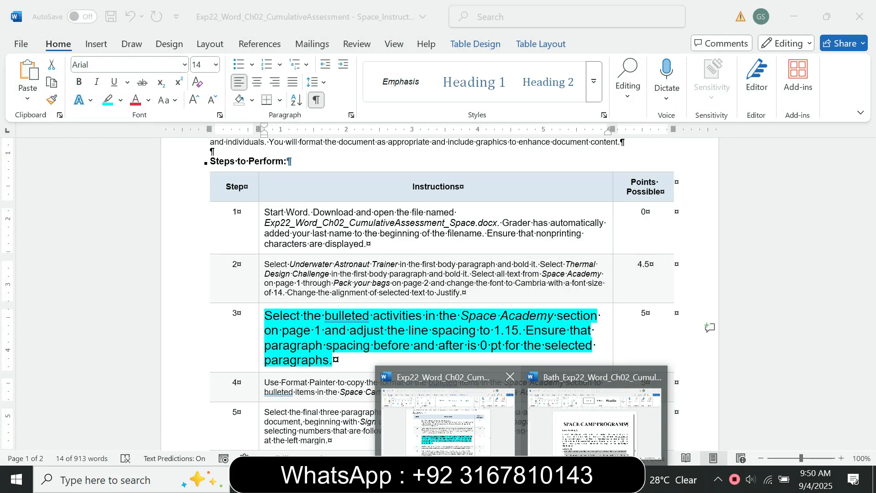
left_click(594, 419)
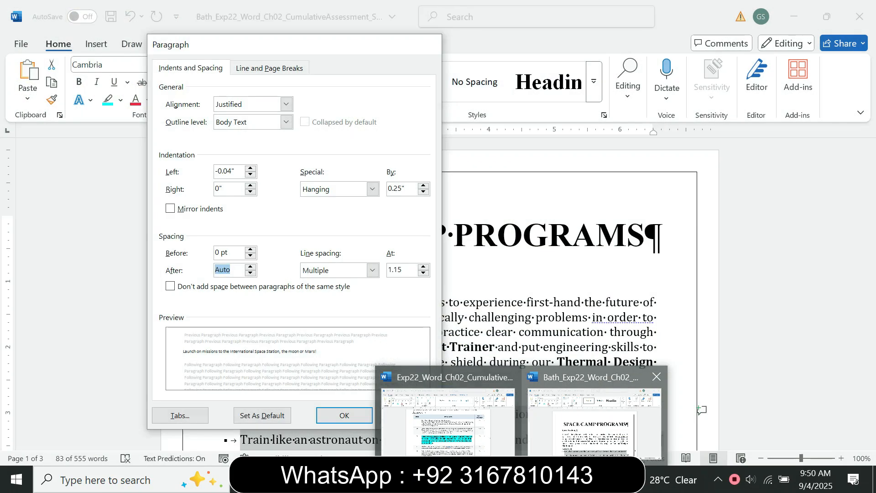
left_click(344, 415)
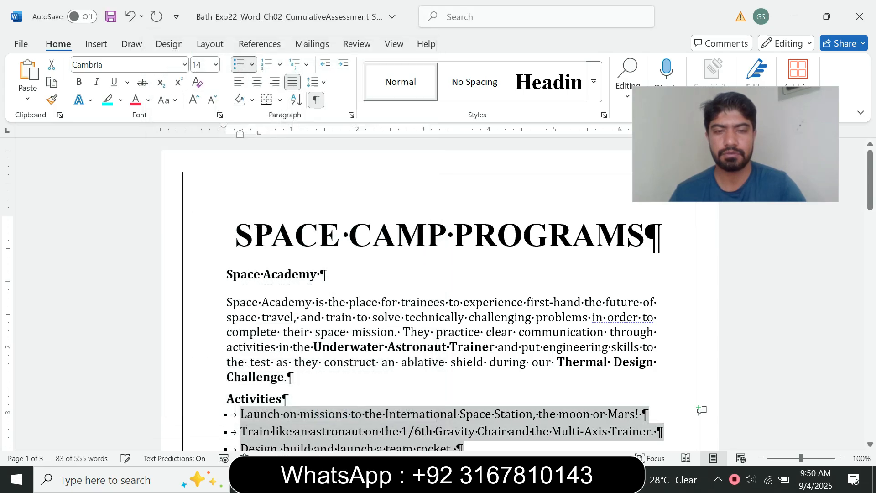
left_click_drag(869, 197, 870, 228)
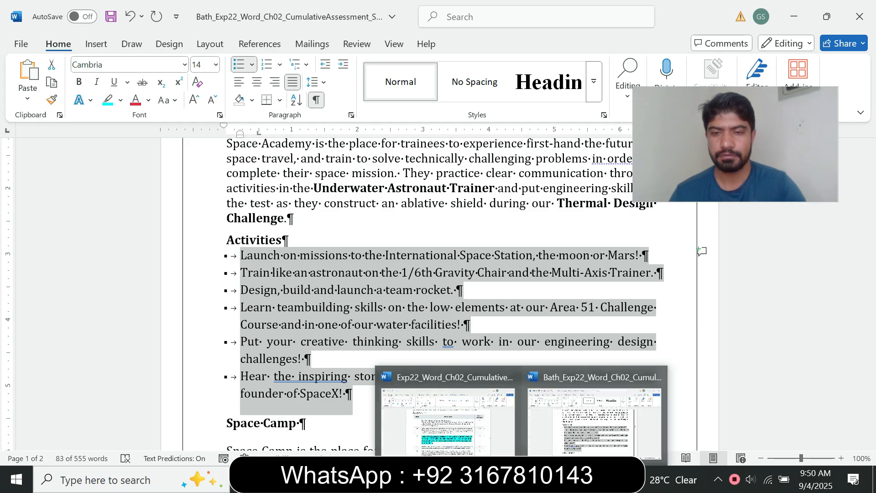
In the instructions document, set the step 3 instruction text to 9 pt and remove its turquoise highlight.
left_click(449, 410)
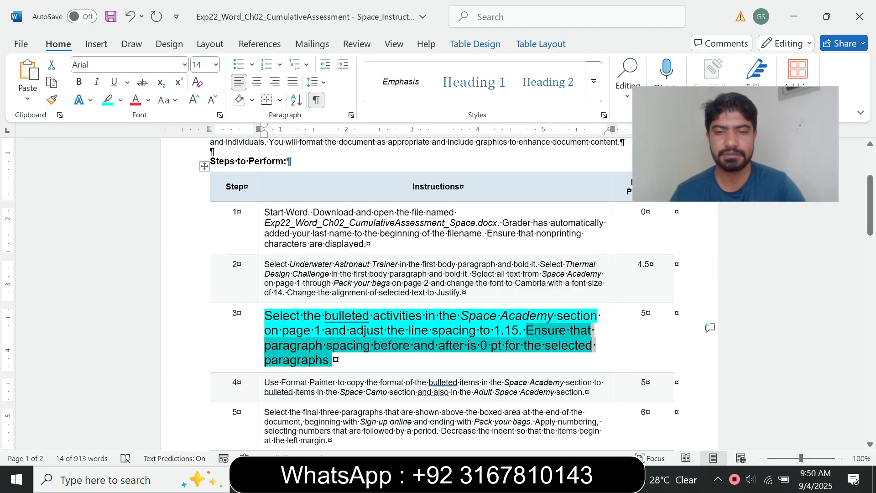
left_click(262, 362)
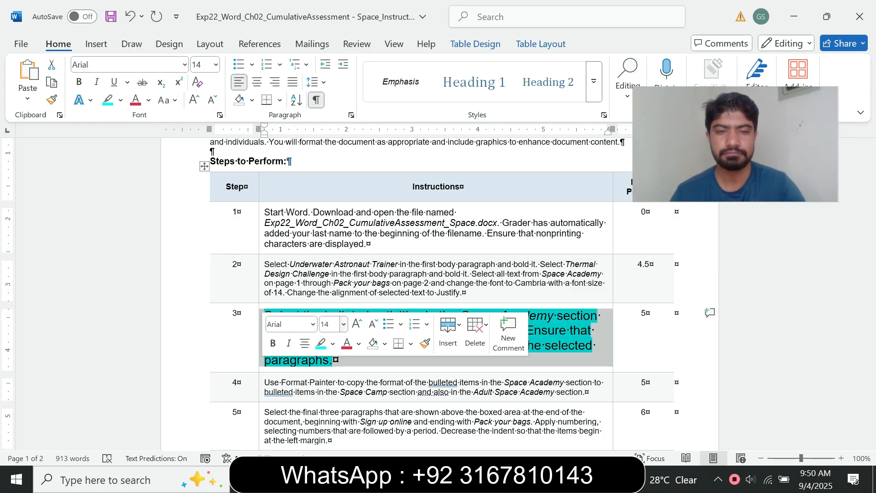
left_click(343, 324)
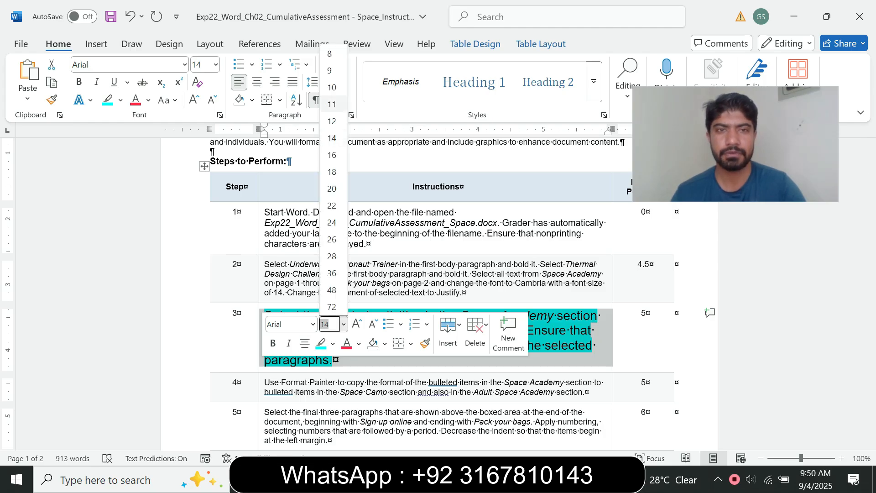
left_click(411, 346)
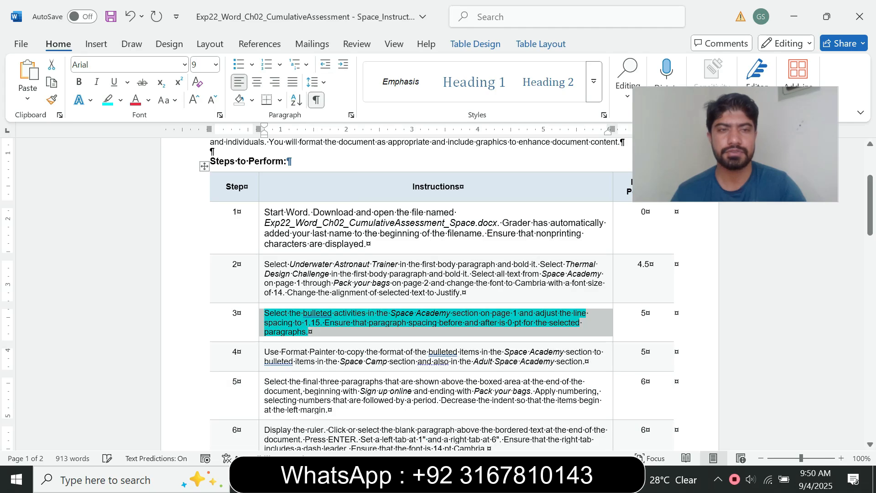
left_click(120, 100)
left_click(208, 163)
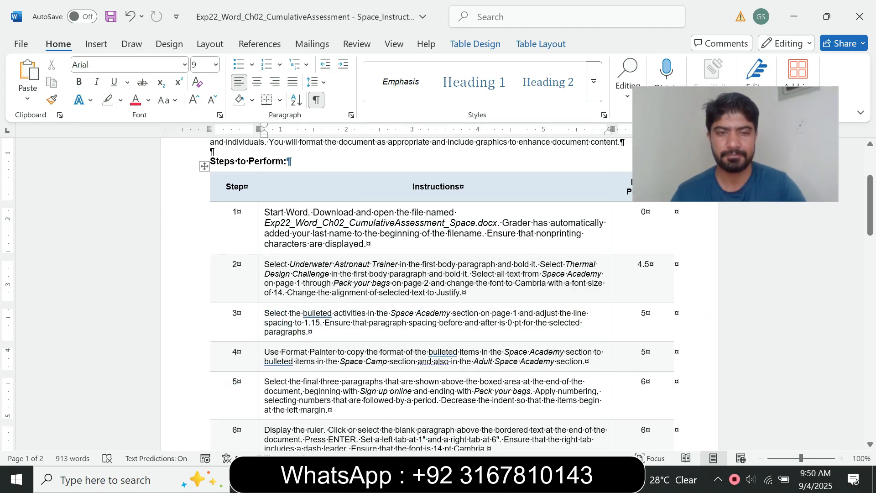
Set the step 4 instruction text to 14 pt and highlight it in turquoise.
left_click(262, 356)
left_click(340, 319)
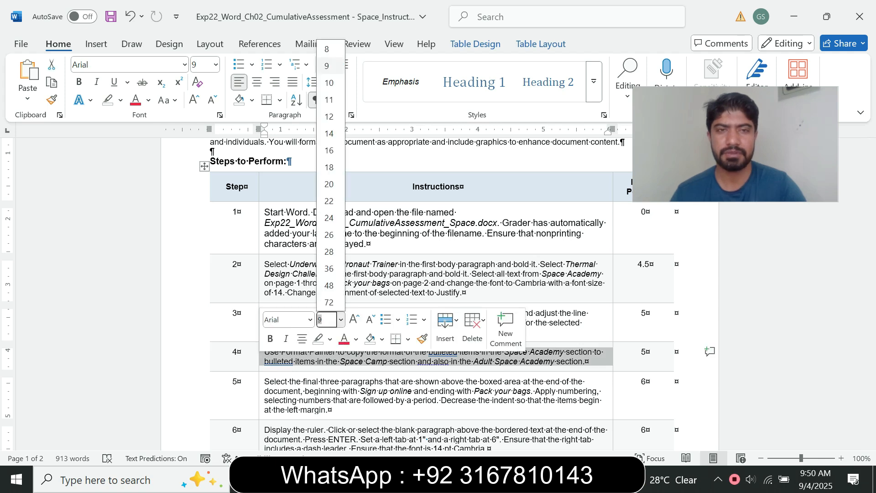
left_click(329, 133)
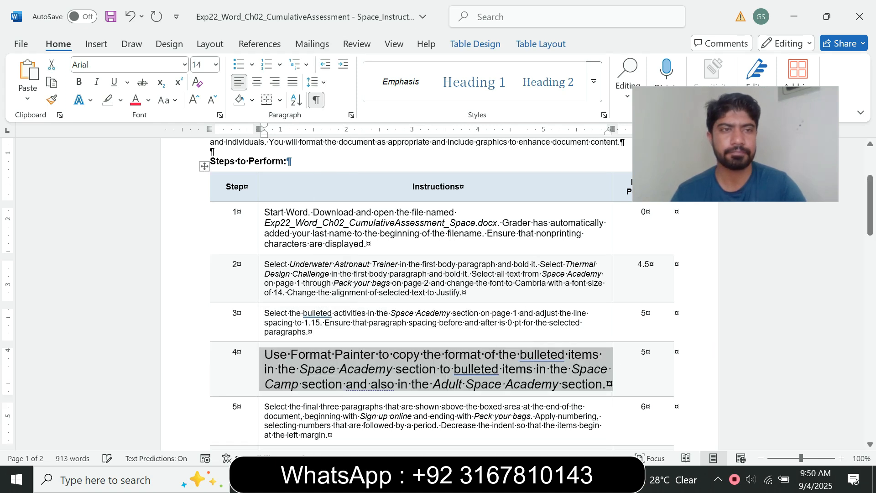
left_click(120, 100)
left_click(151, 147)
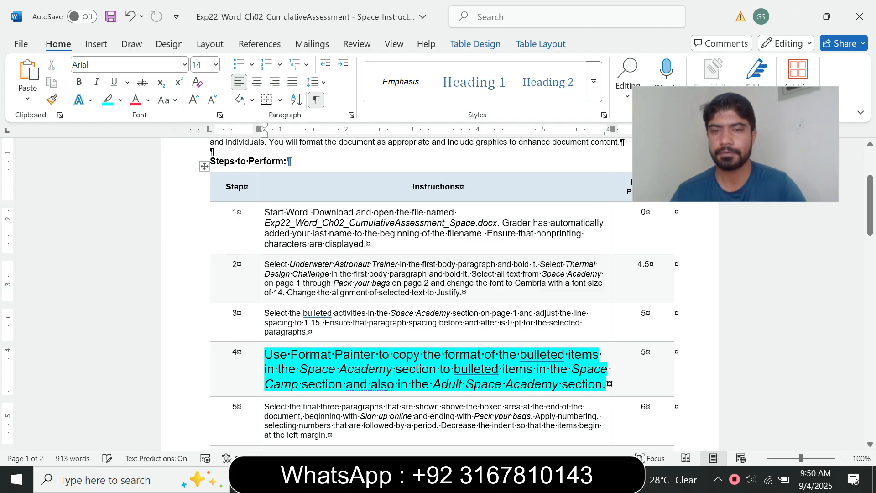
Read the step 4 instruction and copy the Space Academy bullets' formatting onto the Space Camp bullets with Format Painter.
left_click_drag(264, 354, 603, 384)
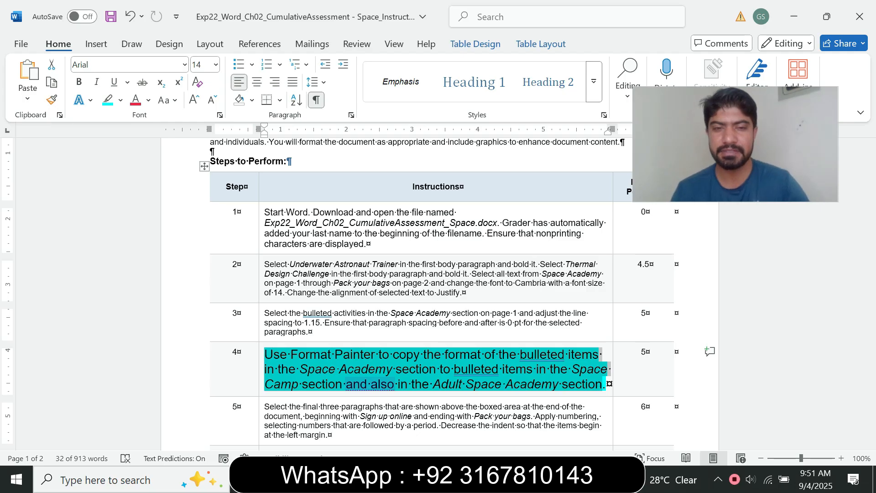
mouse_move(524, 479)
left_click(596, 411)
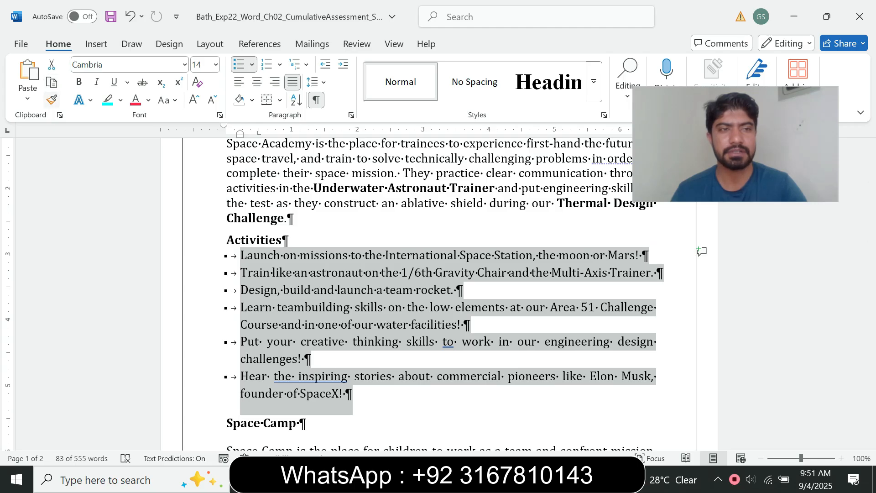
left_click(51, 100)
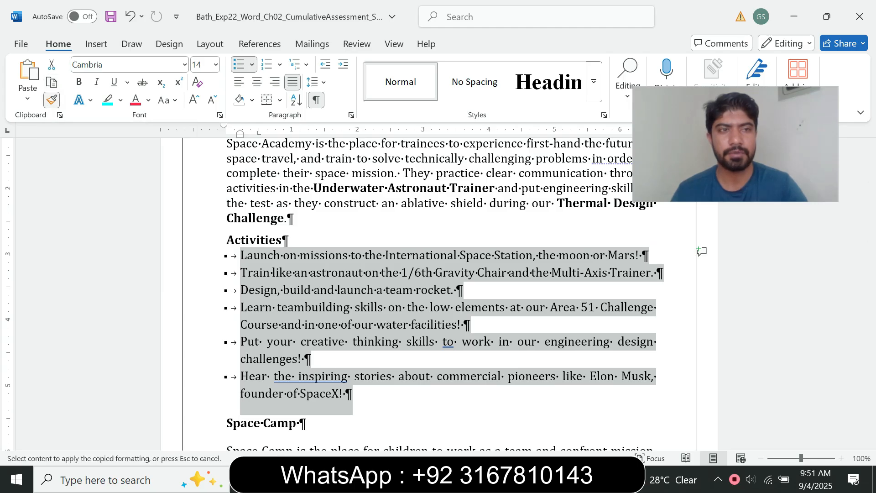
left_click_drag(870, 212, 870, 278)
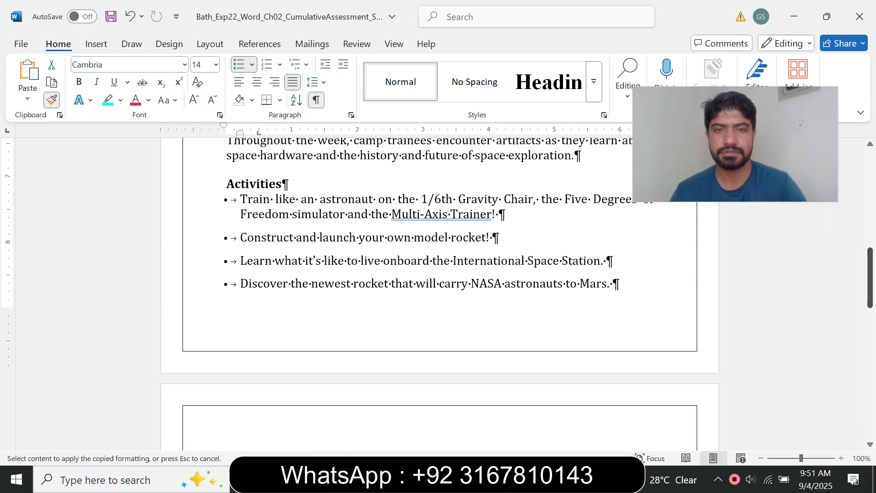
mouse_move(240, 199)
left_mouse_down()
mouse_move(352, 281)
mouse_move(391, 282)
mouse_move(401, 449)
mouse_move(472, 417)
left_mouse_up()
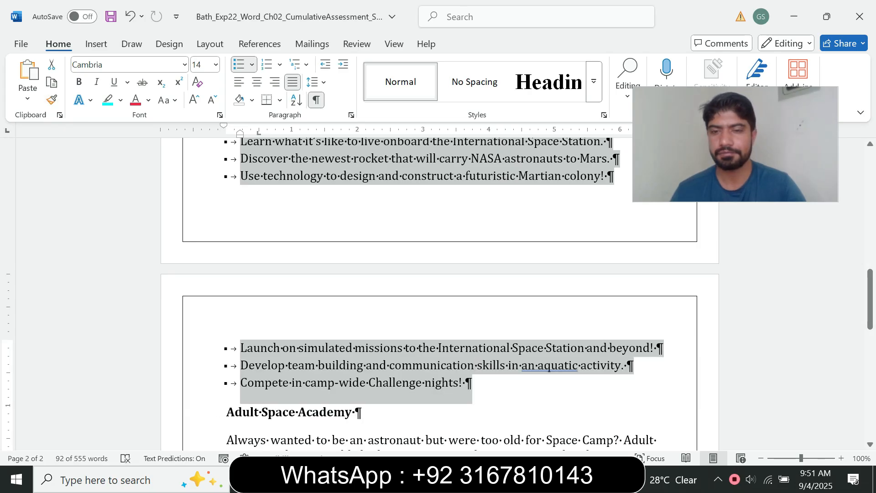
Recheck the step 4 instruction and use Format Painter to copy the Space Academy bullets' formatting onto the Adult Space Academy bullets.
mouse_move(522, 479)
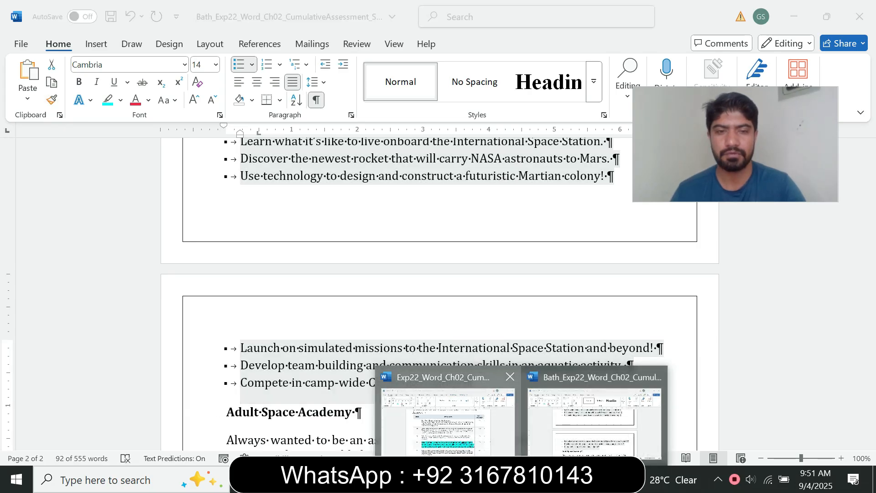
left_click(475, 460)
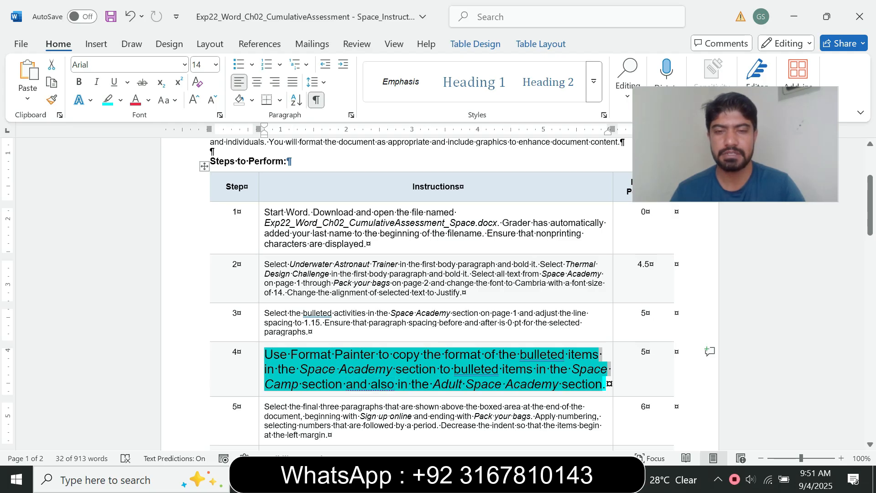
mouse_move(521, 479)
left_click(596, 418)
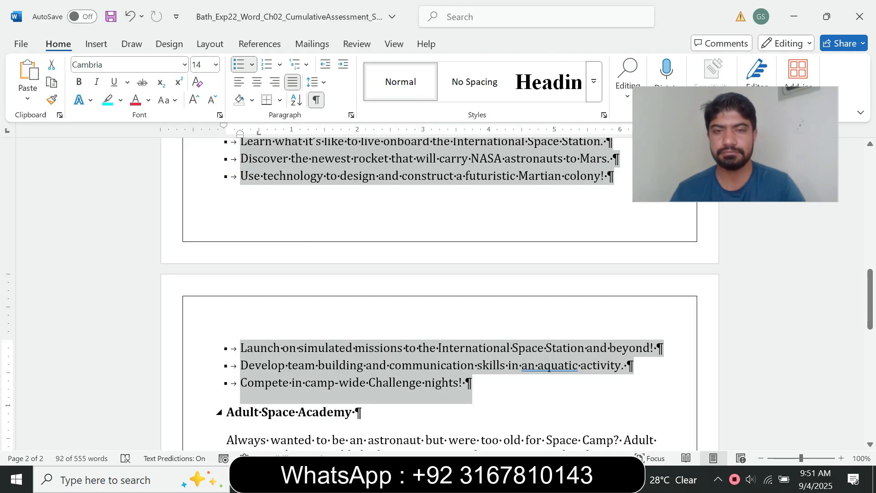
left_click_drag(870, 298, 870, 206)
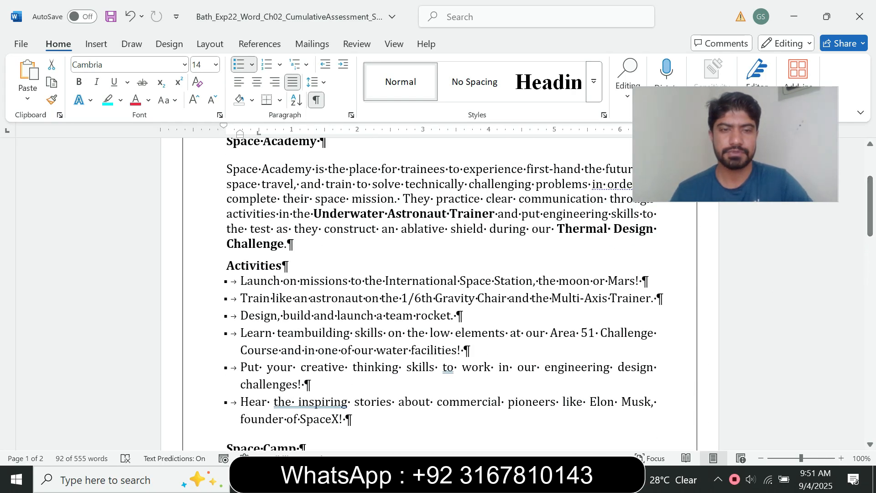
left_click_drag(241, 280, 352, 421)
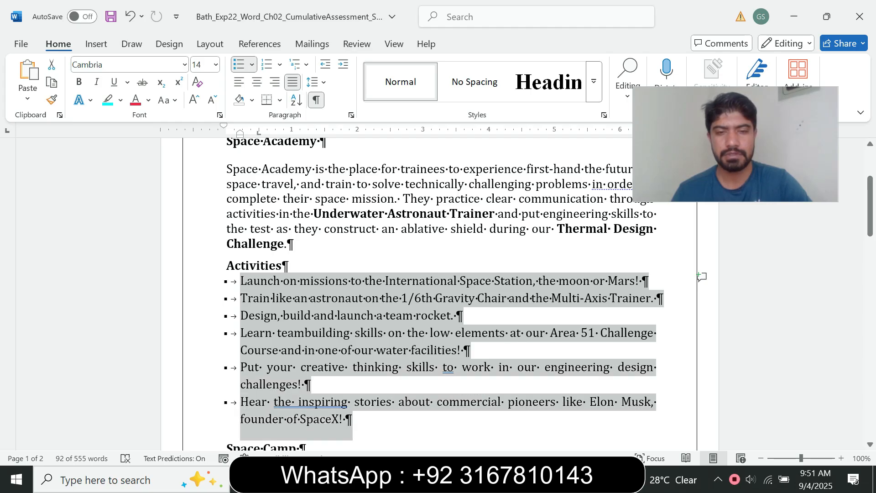
left_click(52, 99)
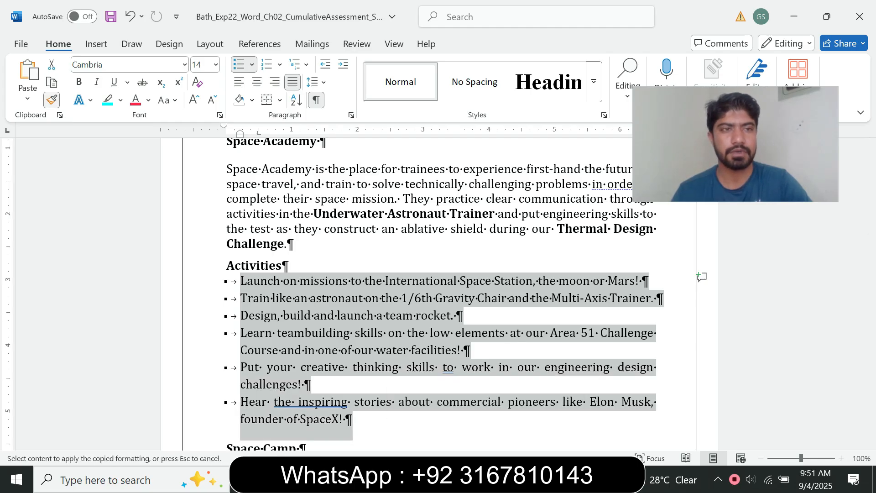
left_click_drag(870, 205, 870, 374)
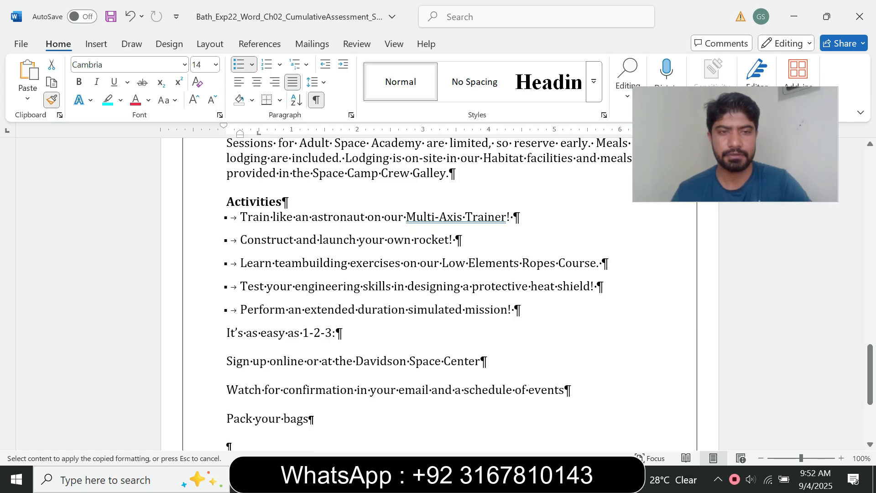
mouse_move(240, 217)
left_mouse_down()
mouse_move(348, 263)
mouse_move(303, 287)
mouse_move(391, 286)
mouse_move(408, 311)
mouse_move(521, 310)
left_mouse_up()
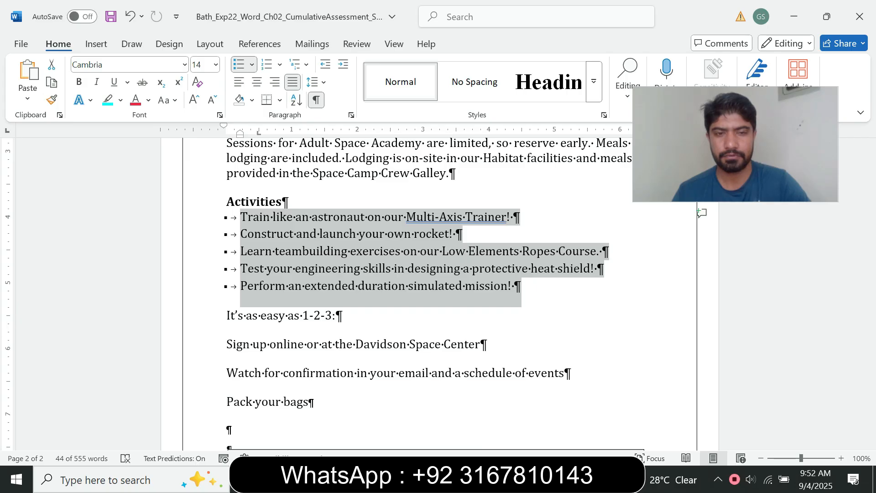
In the instructions document, set the step 4 instruction text to 9 pt and remove its turquoise highlight.
mouse_move(521, 479)
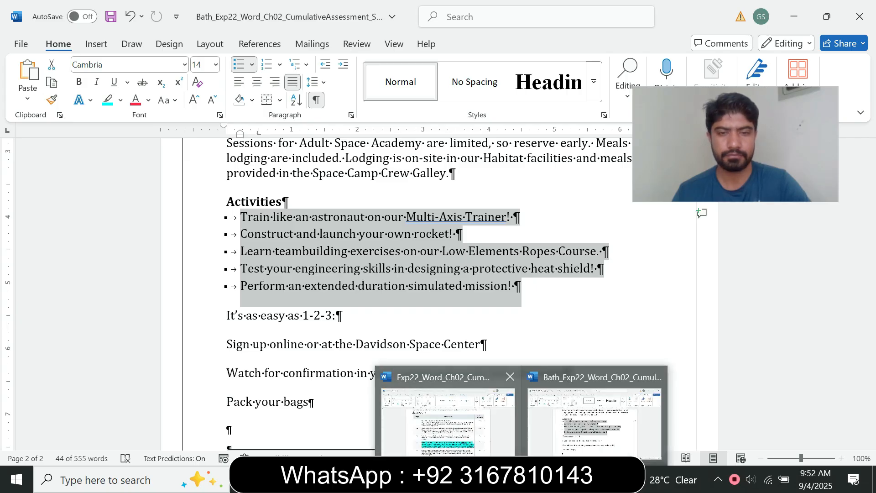
left_click(447, 415)
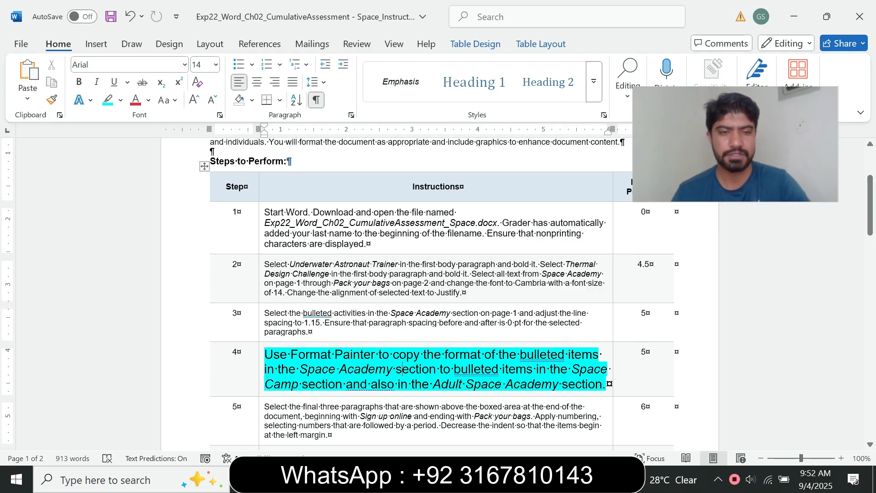
triple_click(401, 369)
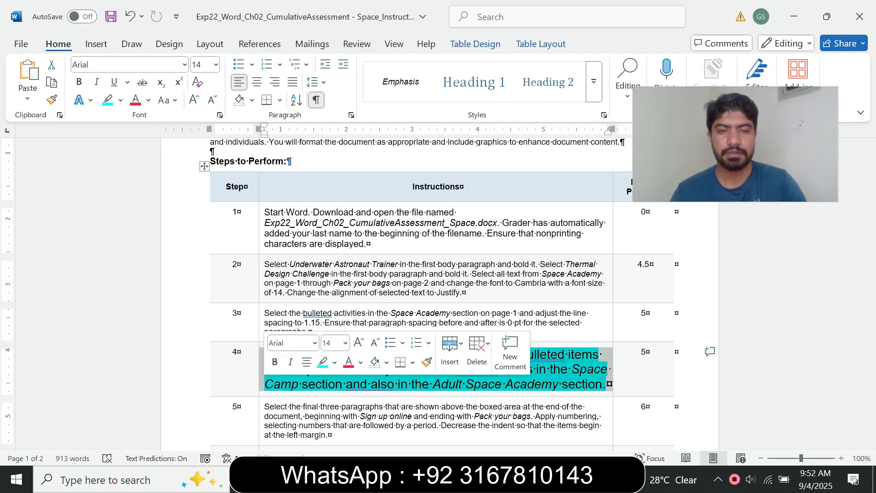
left_click(346, 342)
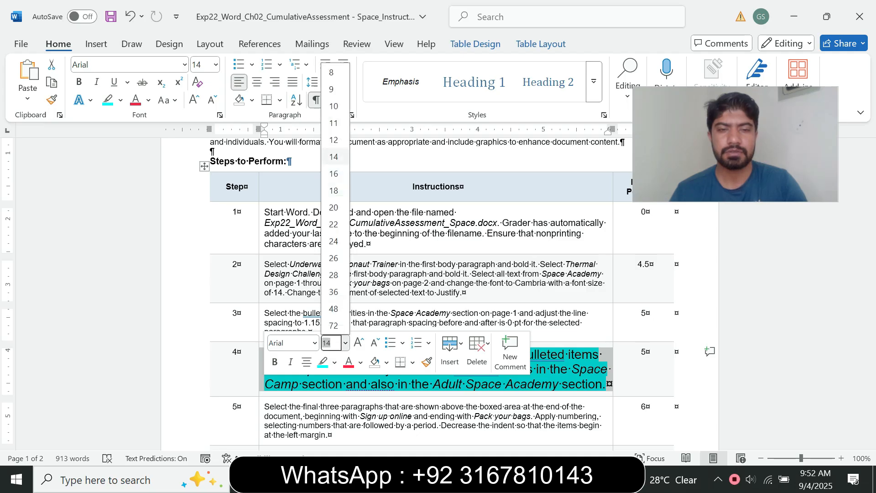
left_click(332, 89)
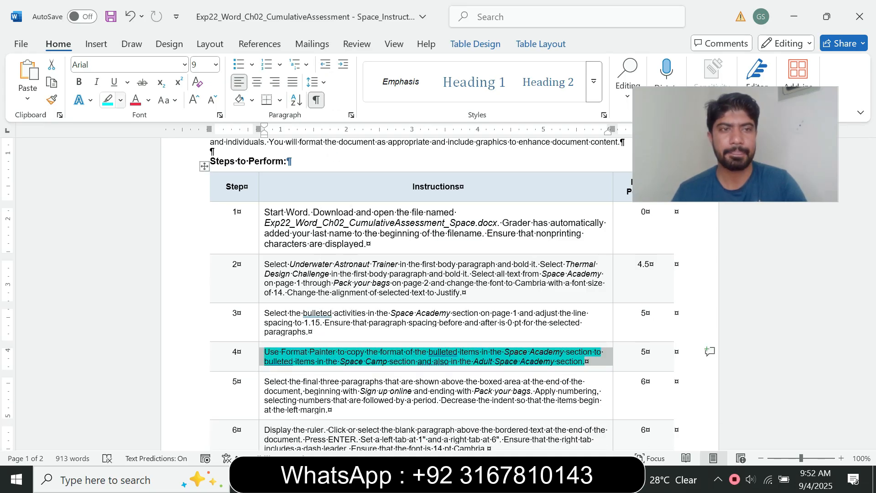
left_click(121, 100)
left_click(141, 210)
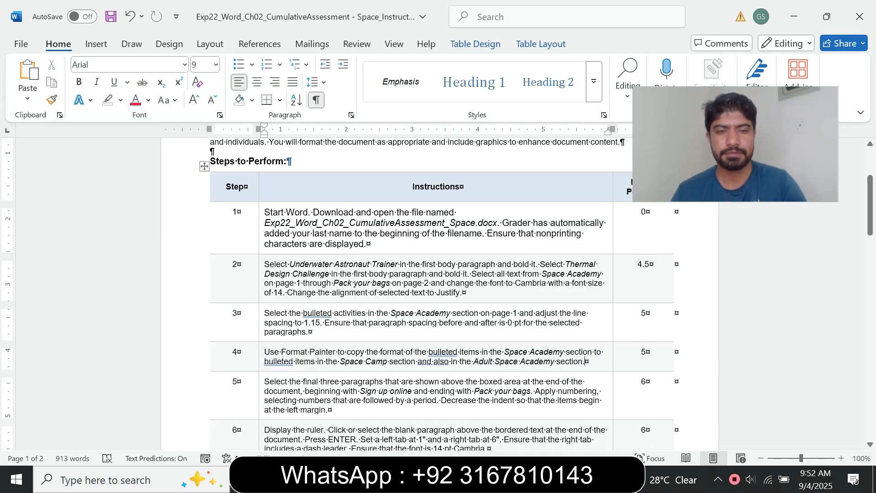
Set the step 5 instruction text to 14 pt and highlight it in turquoise.
left_click(261, 392)
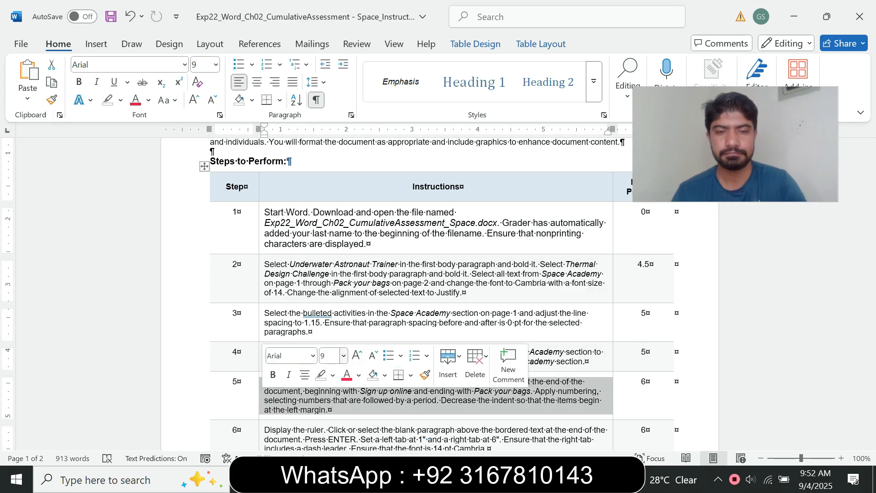
left_click(344, 355)
left_click(332, 170)
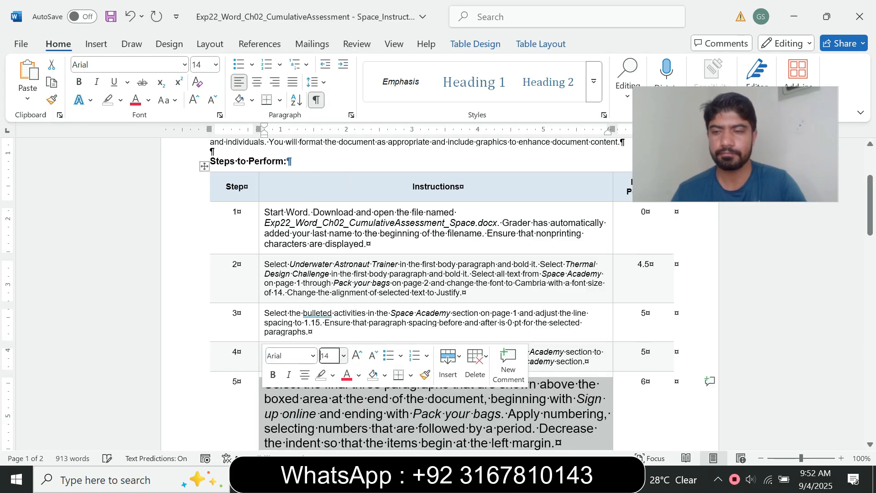
left_click(120, 100)
left_click(152, 147)
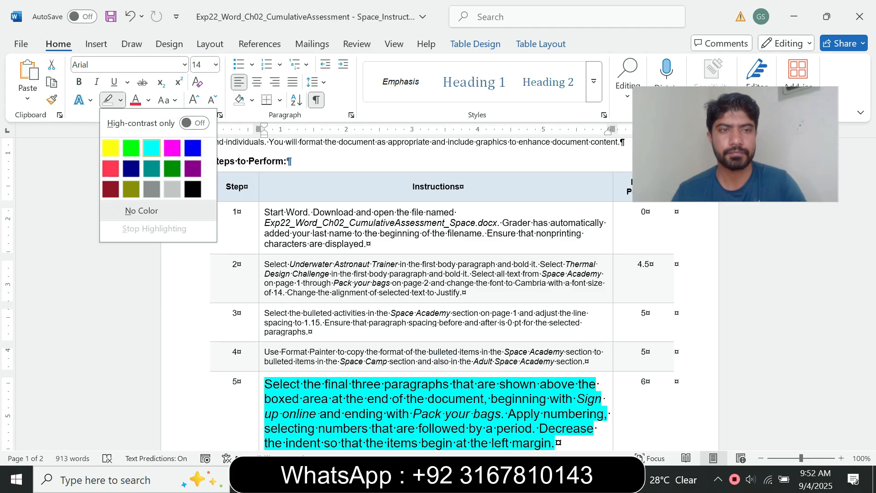
Read the step 5 instruction and select the three paragraphs from "Sign up online" through "Pack your bags" in the Space document.
left_click_drag(870, 204, 870, 233)
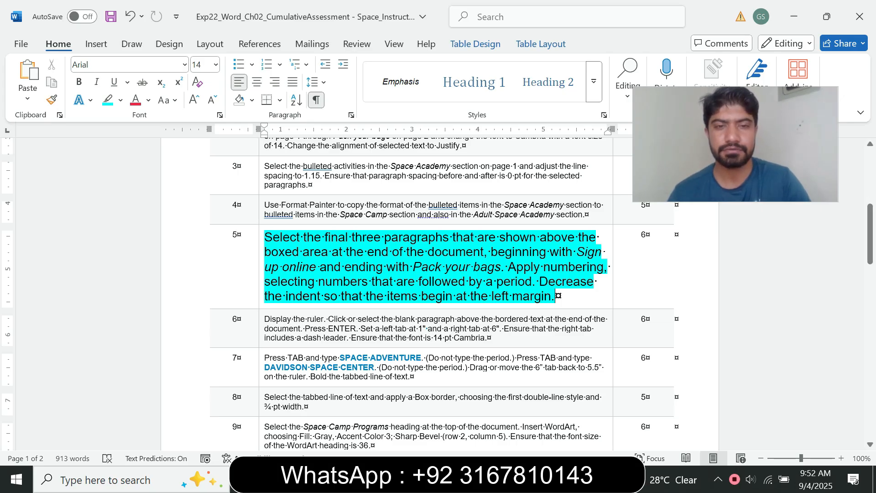
left_click_drag(265, 237, 452, 236)
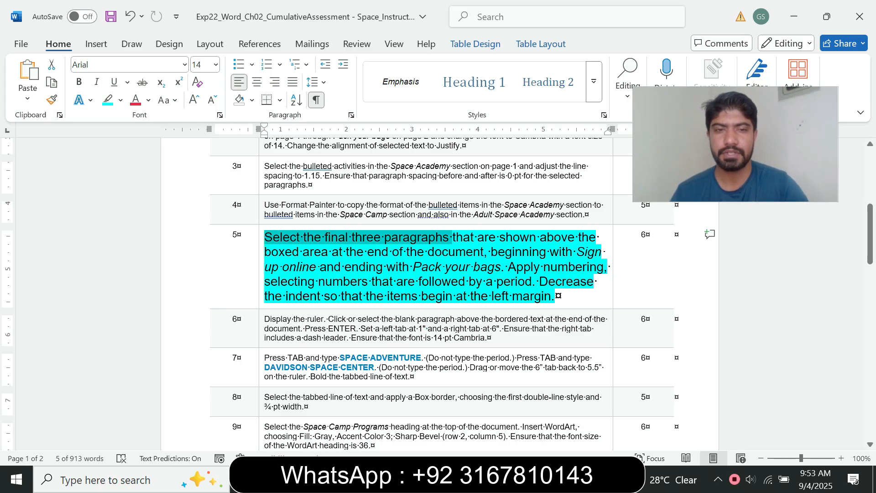
left_click_drag(303, 251, 484, 252)
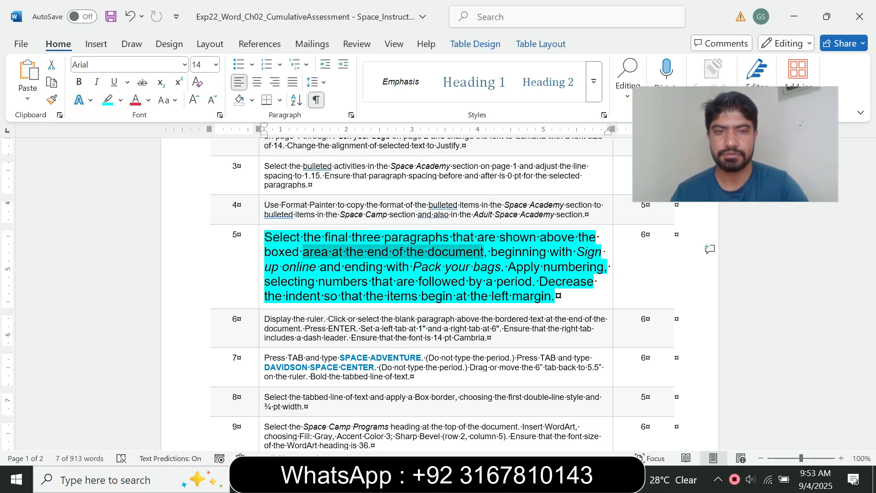
mouse_move(523, 479)
left_click(598, 415)
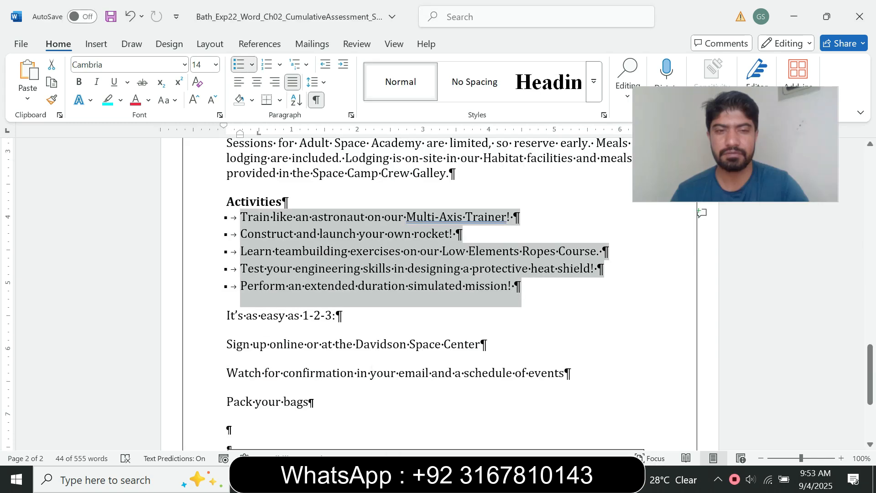
left_click_drag(701, 401, 701, 340)
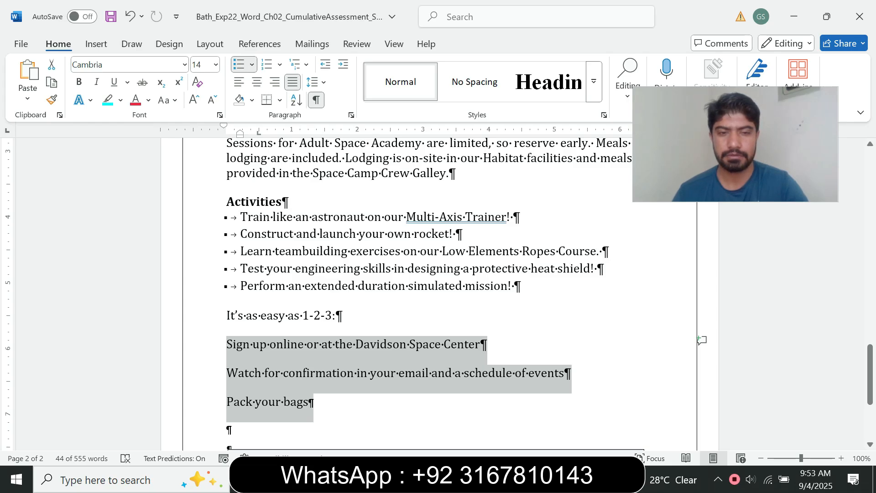
mouse_move(869, 356)
left_mouse_down()
mouse_move(869, 391)
mouse_move(869, 348)
mouse_move(870, 356)
left_mouse_up()
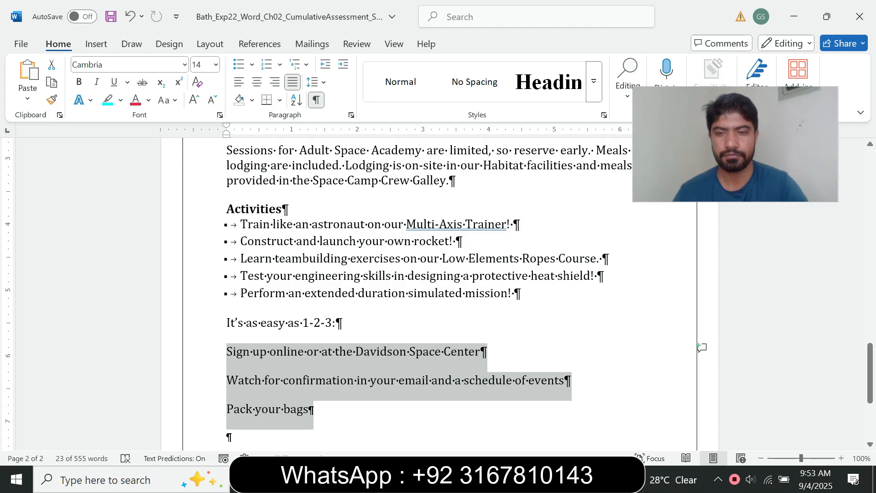
Recheck in the instructions document which final three paragraphs step 5 asks for, then return to the Space document.
key("alt+Tab")
left_click(459, 266)
left_click_drag(265, 237, 452, 237)
left_click(519, 479)
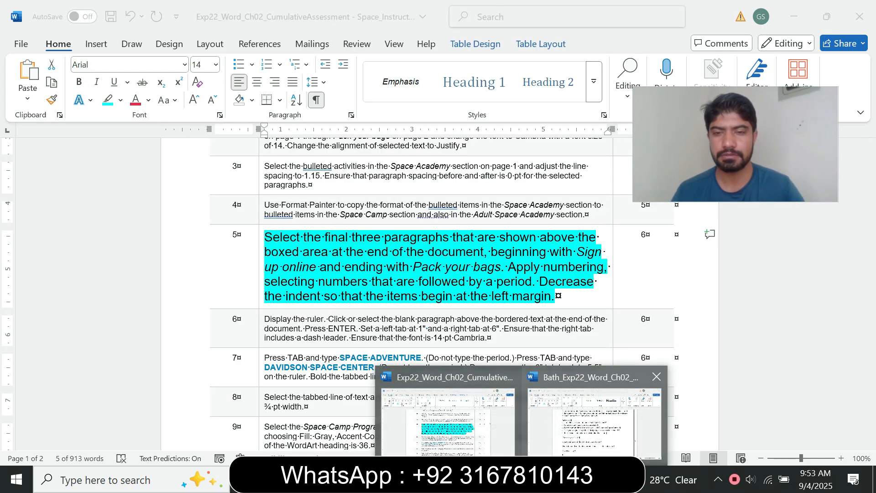
left_click(588, 419)
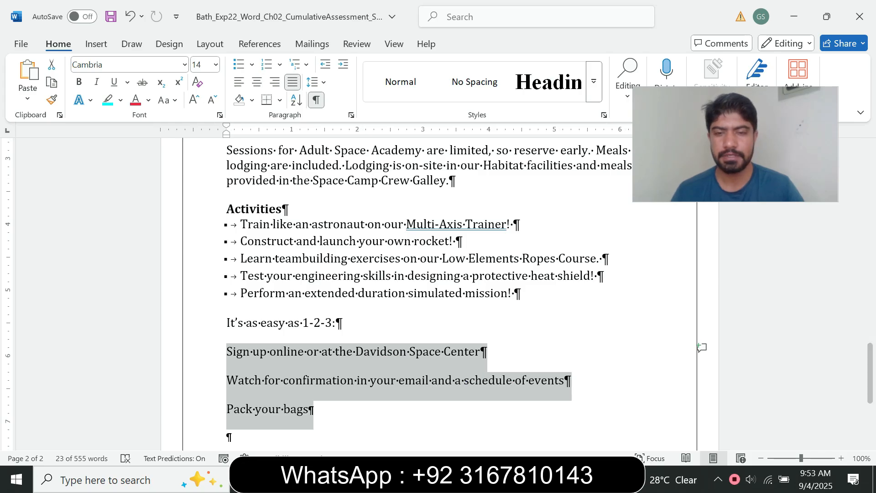
Read the step 5 numbering instruction and apply 1. 2. 3. numbering with periods to the three selected paragraphs in the Space document.
left_click(518, 479)
left_click(450, 420)
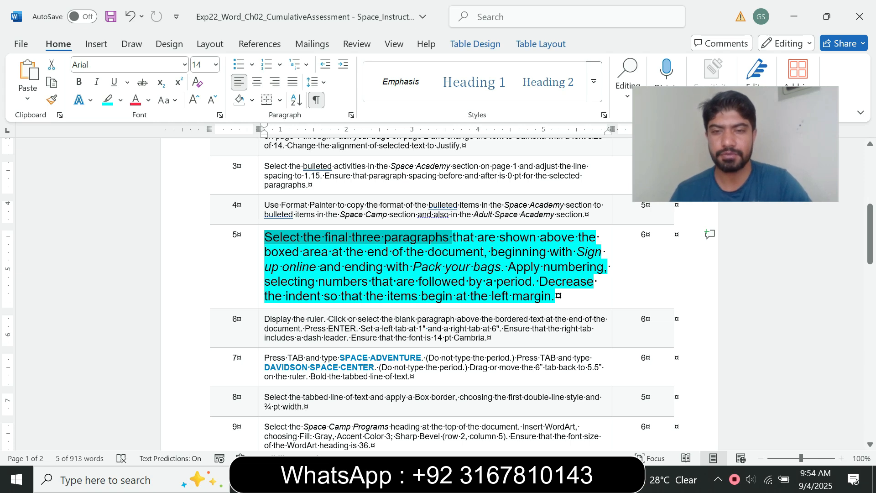
left_click_drag(508, 267, 532, 281)
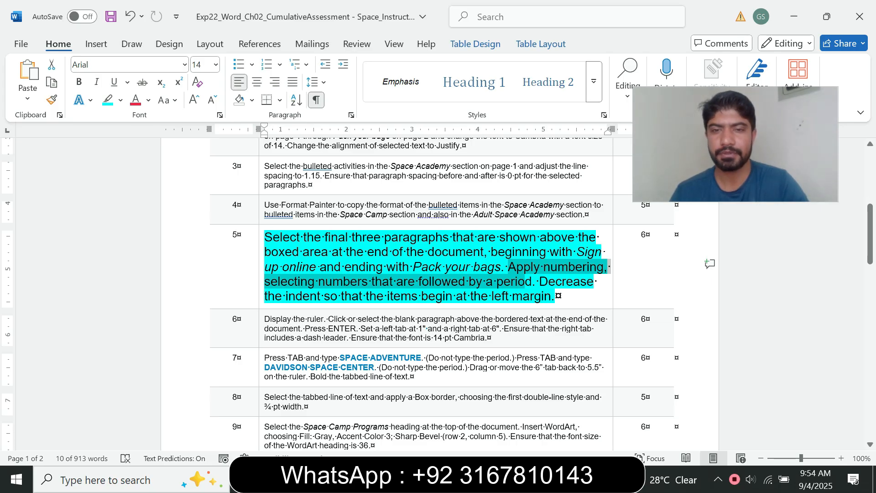
mouse_move(522, 479)
left_click(595, 420)
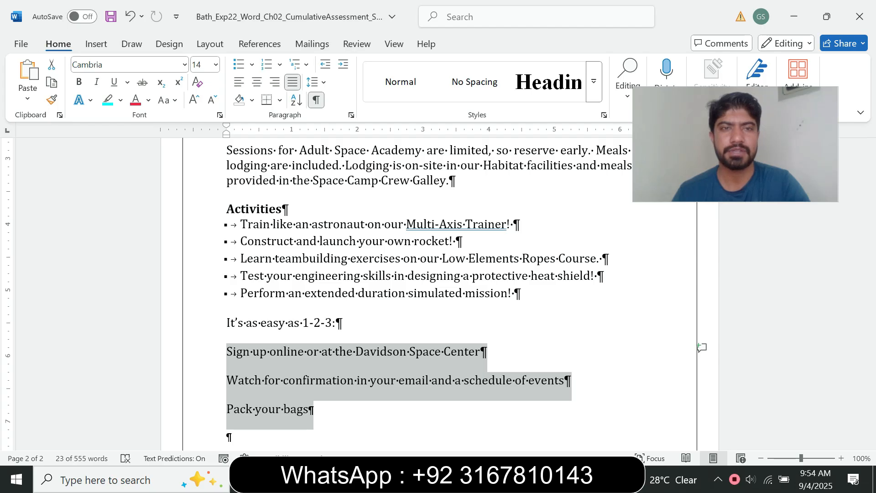
right_click(284, 69)
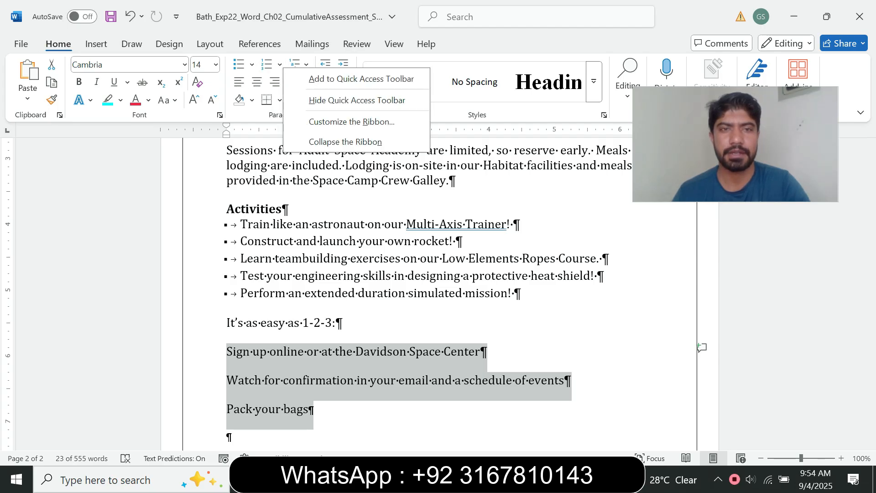
left_click(279, 64)
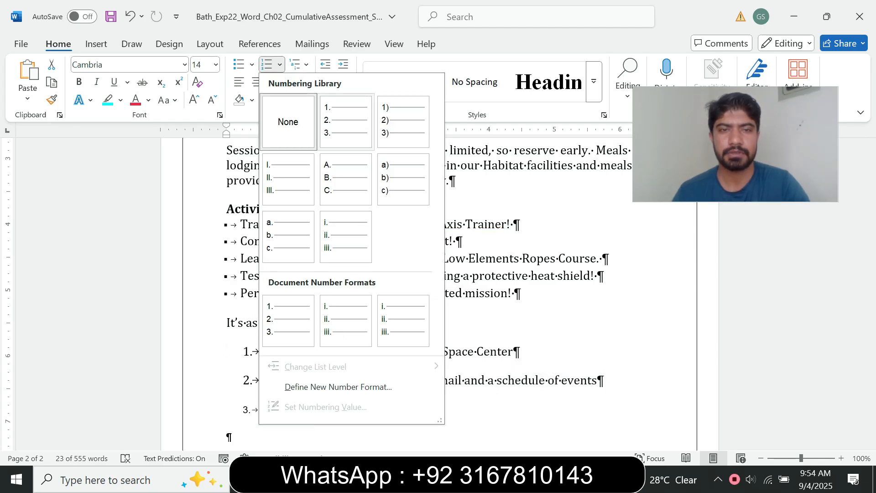
left_click(346, 121)
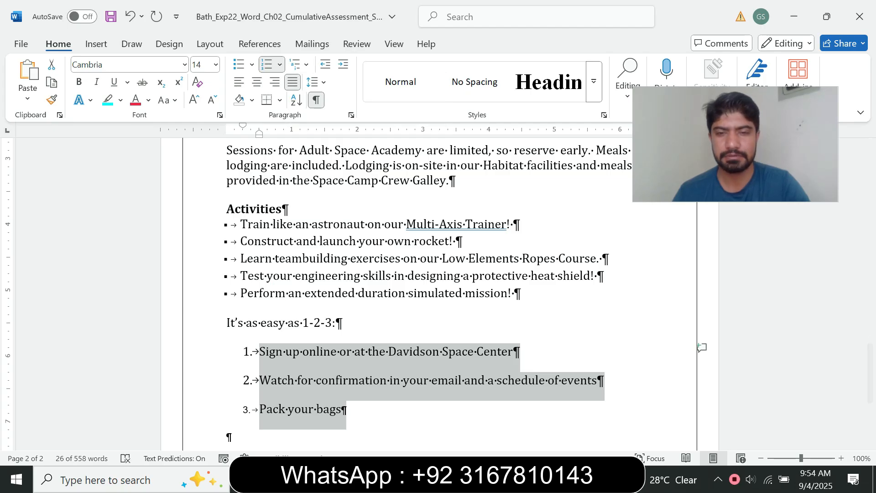
Read the rest of the step 5 instruction and decrease the numbered list's indent to the left margin in the Space document.
mouse_move(521, 479)
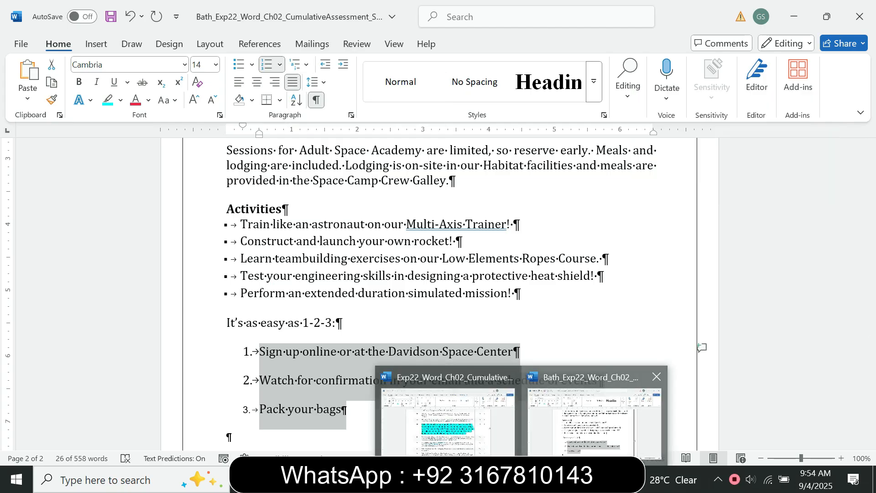
left_click(447, 419)
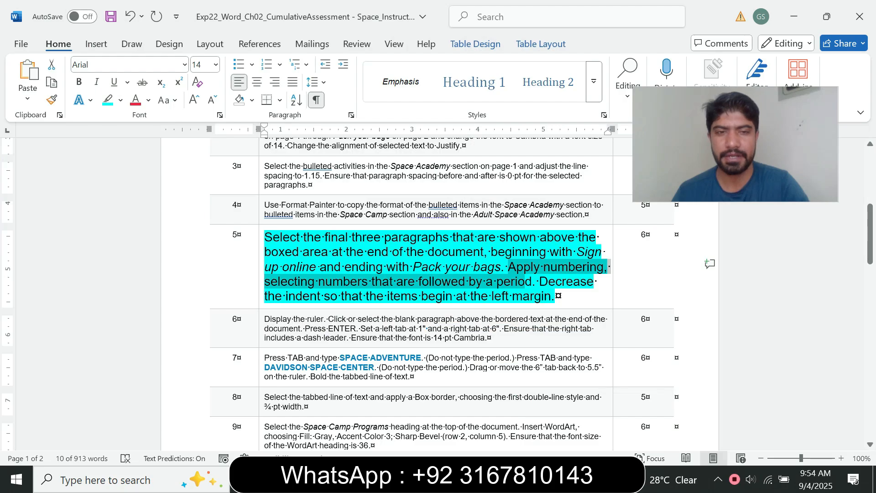
left_click_drag(533, 282, 551, 295)
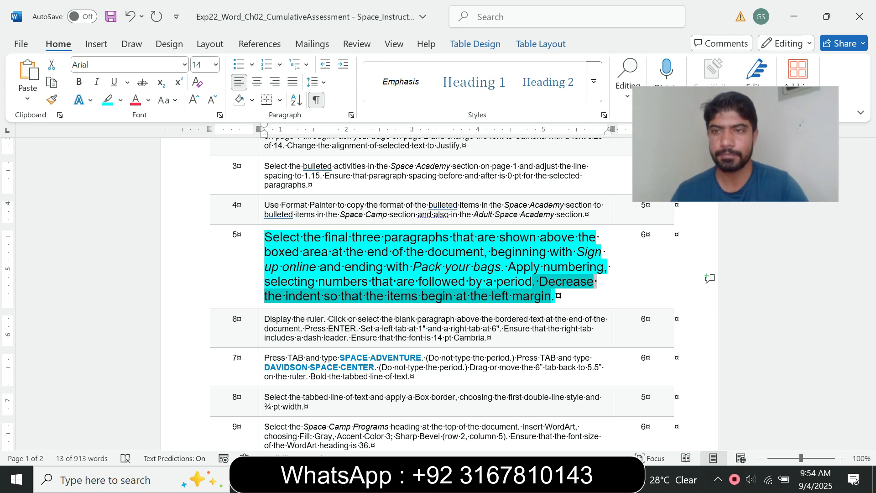
mouse_move(522, 479)
left_click(596, 415)
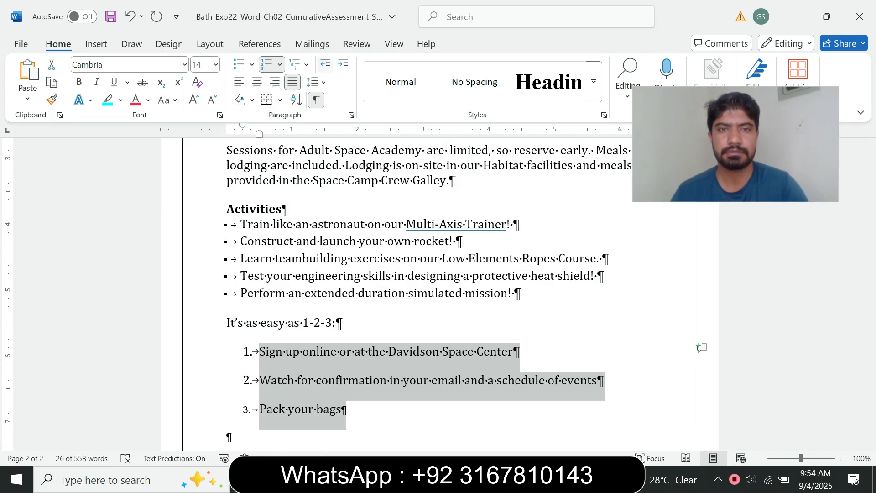
left_click(325, 64)
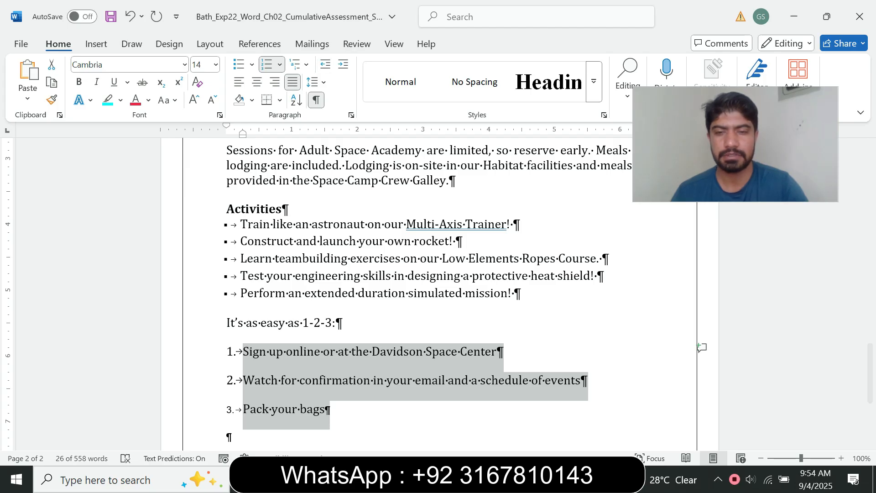
In the instructions document, set the step 5 instruction text to 9 pt and remove its turquoise highlight.
mouse_move(521, 479)
left_click(444, 411)
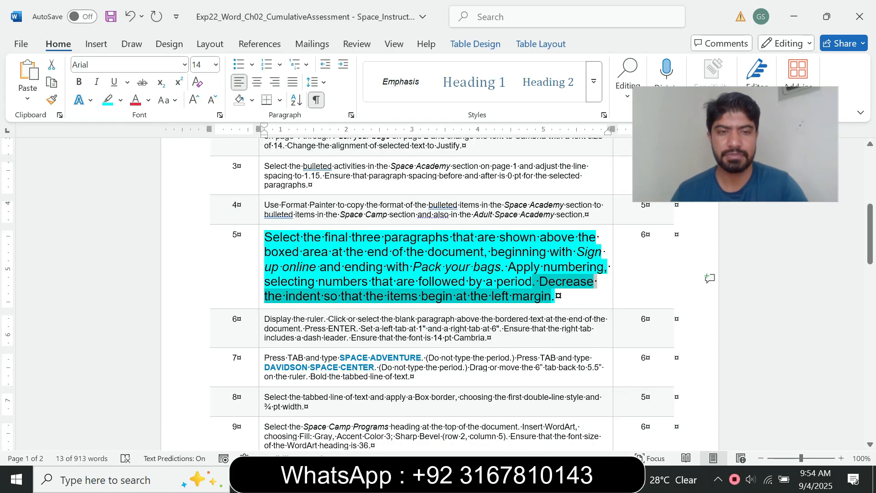
left_click(292, 296)
left_click(262, 298)
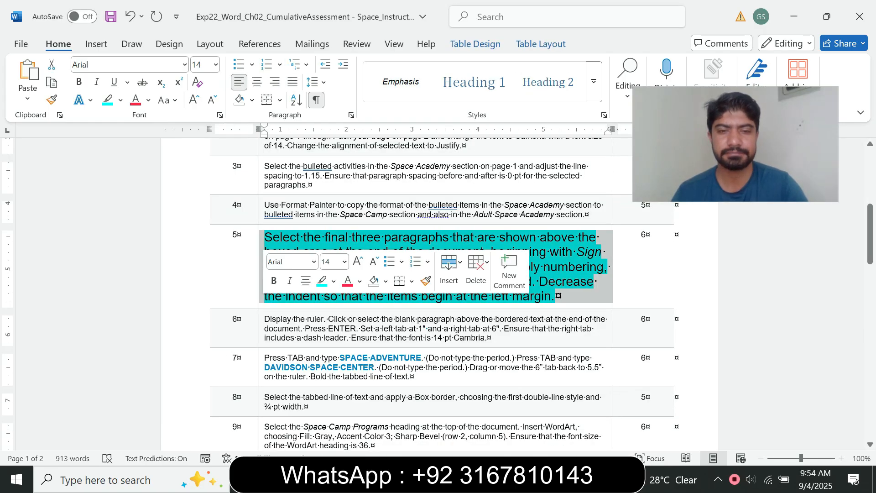
left_click(345, 262)
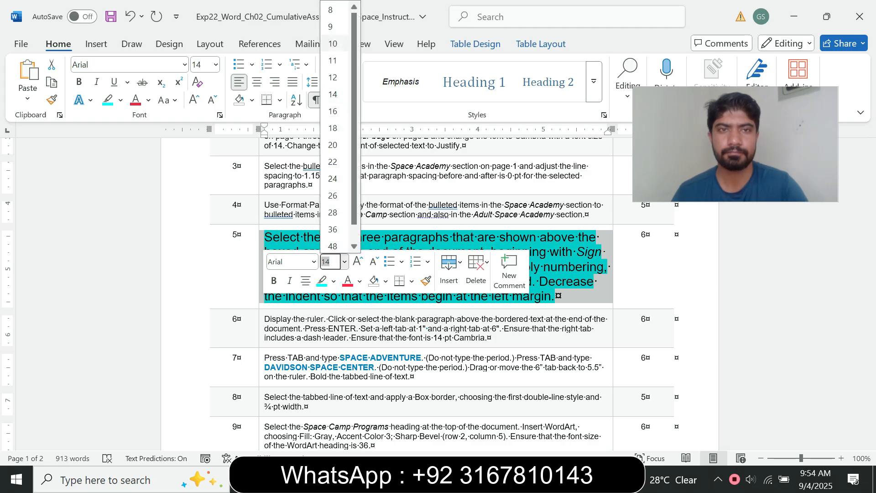
left_click(331, 26)
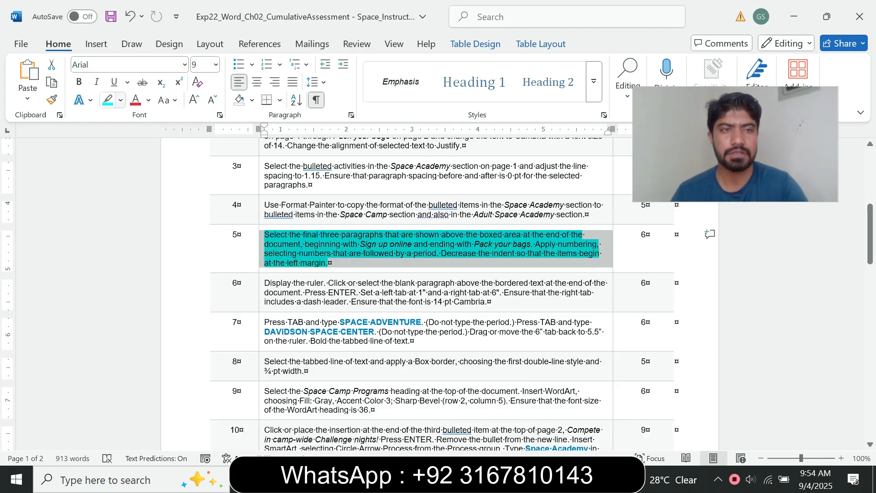
left_click(121, 100)
left_click(139, 210)
left_click(328, 263)
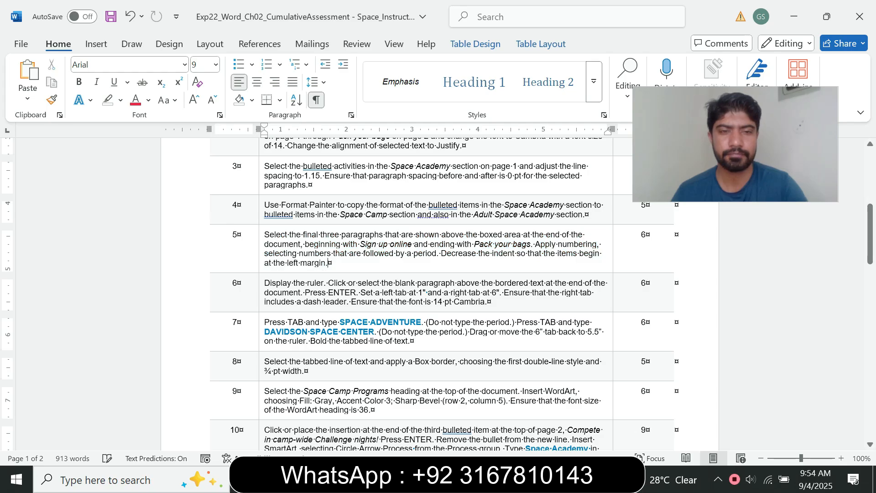
Set the step 6 instruction text to 14 pt and highlight it in turquoise.
left_click(261, 332)
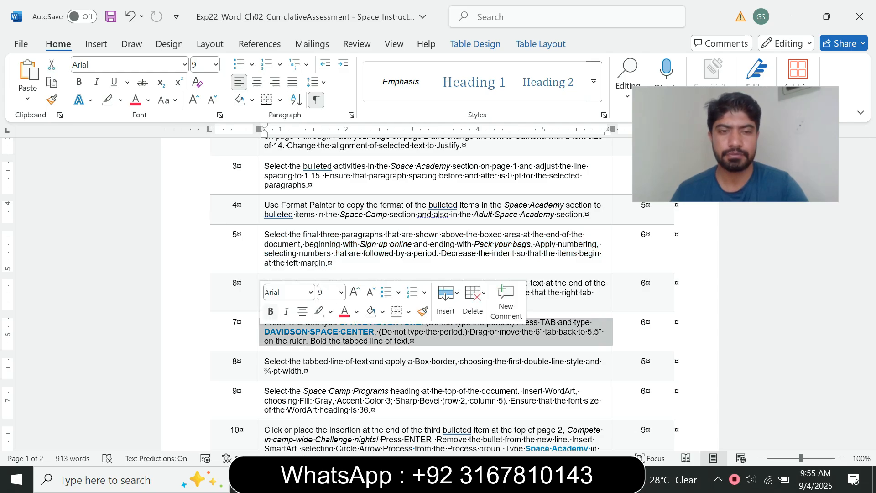
left_click(262, 302)
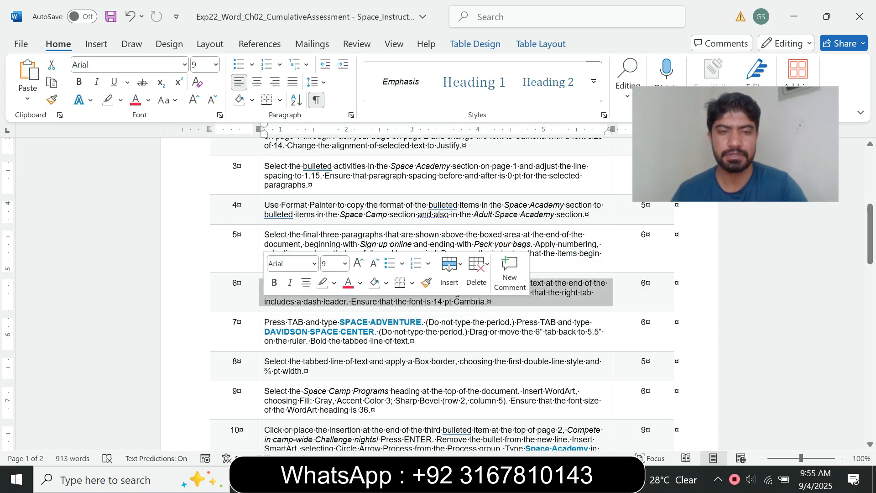
left_click(345, 264)
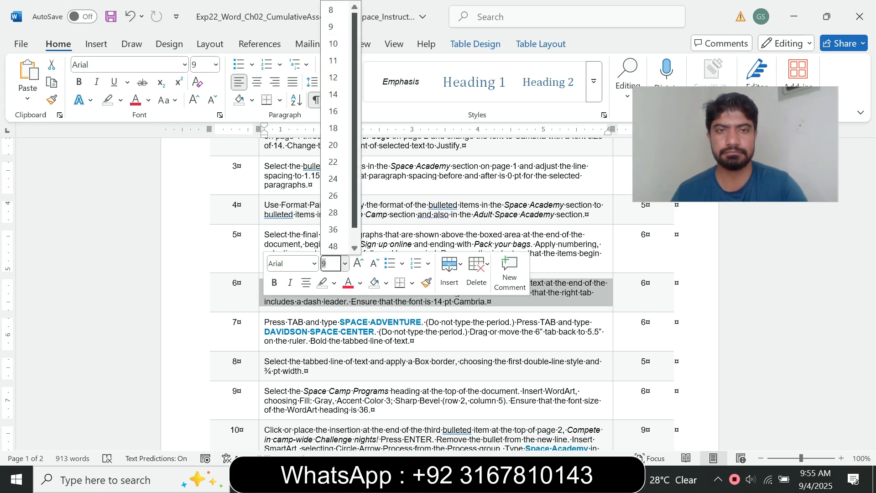
left_click(333, 95)
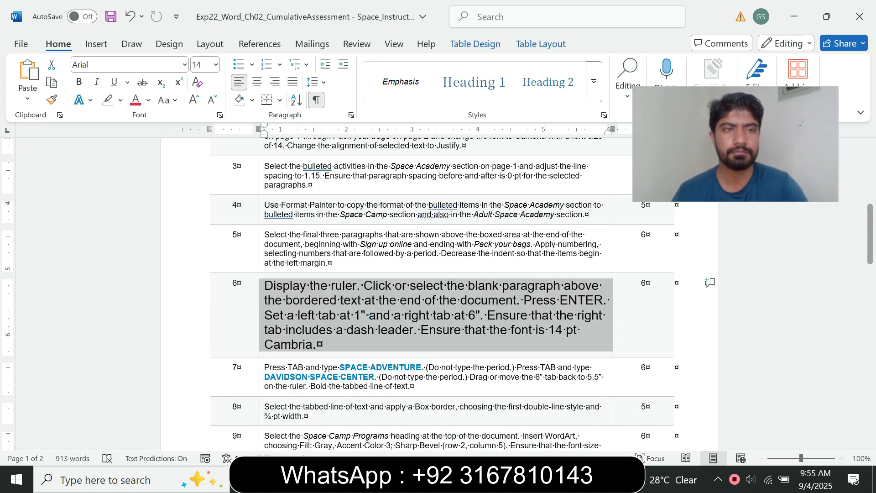
left_click(121, 100)
left_click(150, 146)
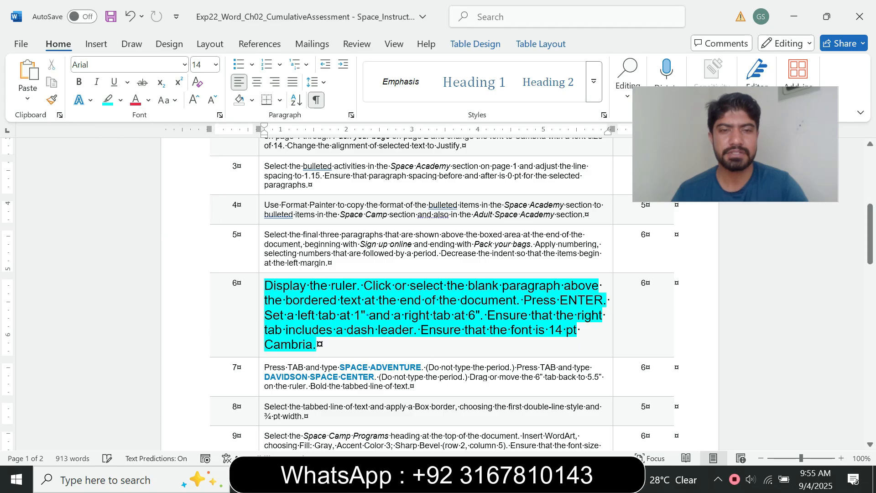
Read the step 6 instruction and check in the Space document's view options whether the ruler is enabled.
left_click_drag(265, 285, 318, 344)
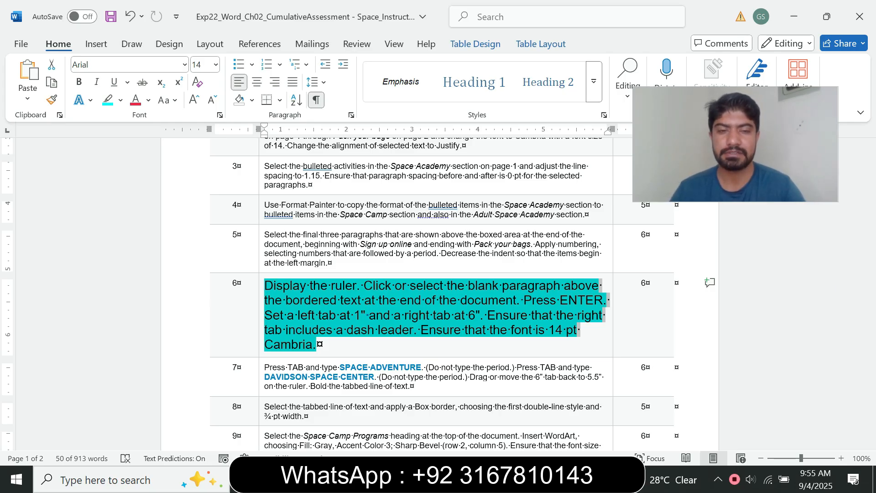
key("alt")
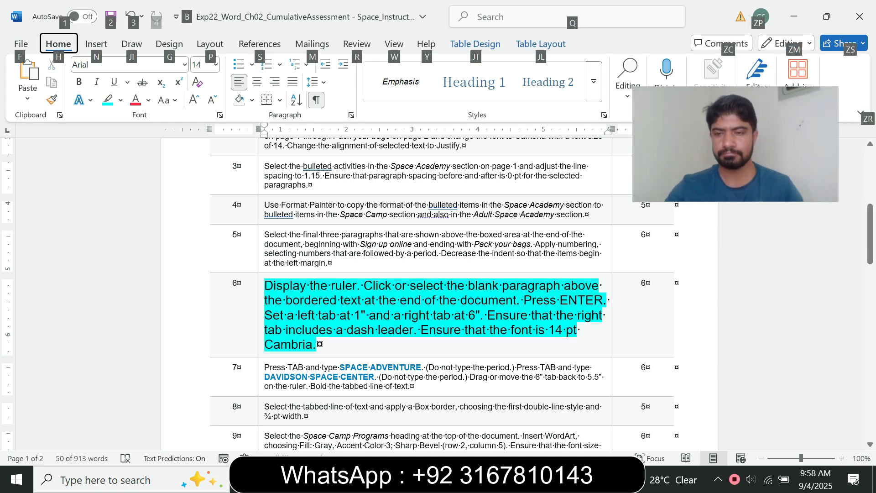
left_click(385, 286)
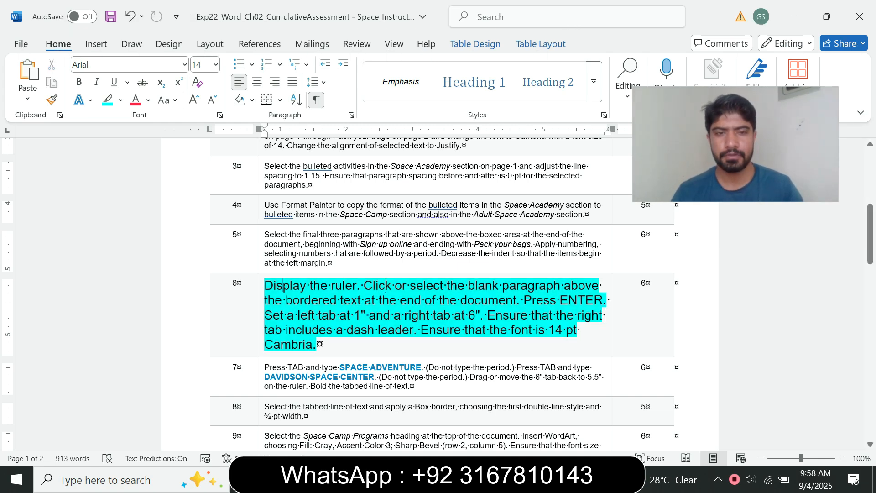
left_click_drag(264, 286, 356, 286)
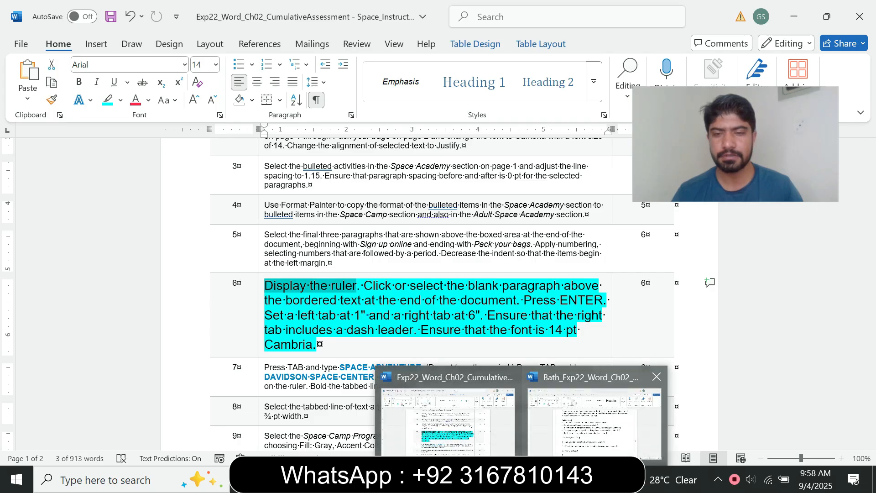
left_click(602, 415)
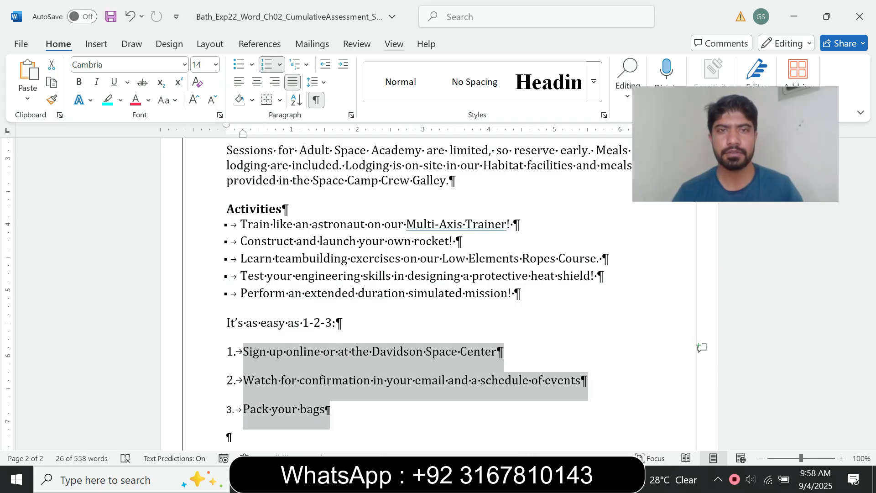
left_click(394, 44)
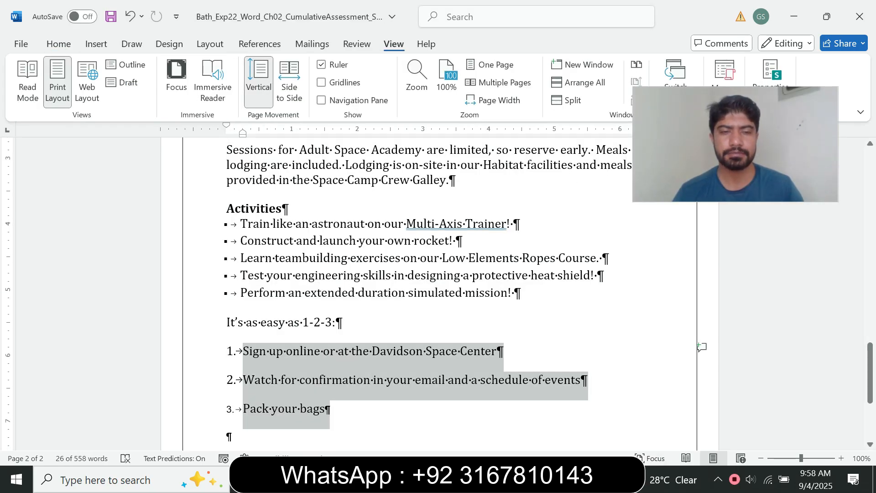
Place the insertion point in the blank paragraph below "Pack your bags" and read the tab settings required by the step 6 instruction.
left_click(230, 409)
left_click(229, 436)
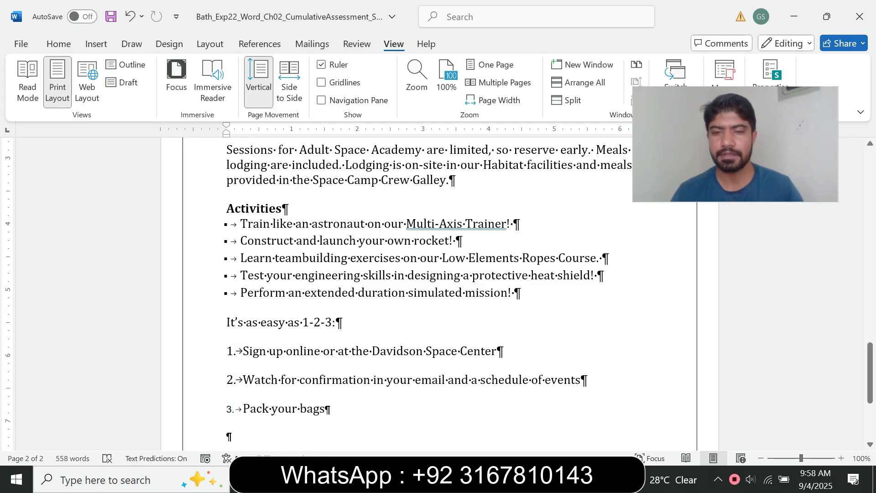
mouse_move(524, 479)
left_click(449, 412)
left_click_drag(364, 285, 468, 315)
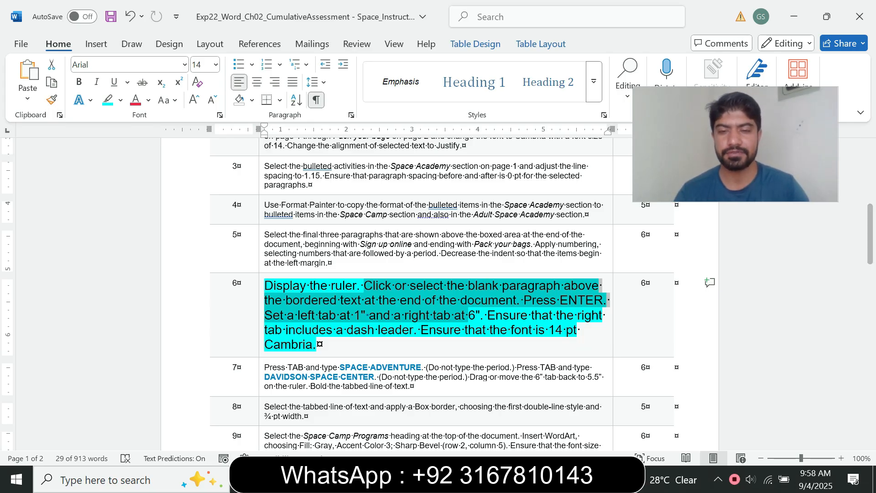
mouse_move(521, 479)
left_click(593, 420)
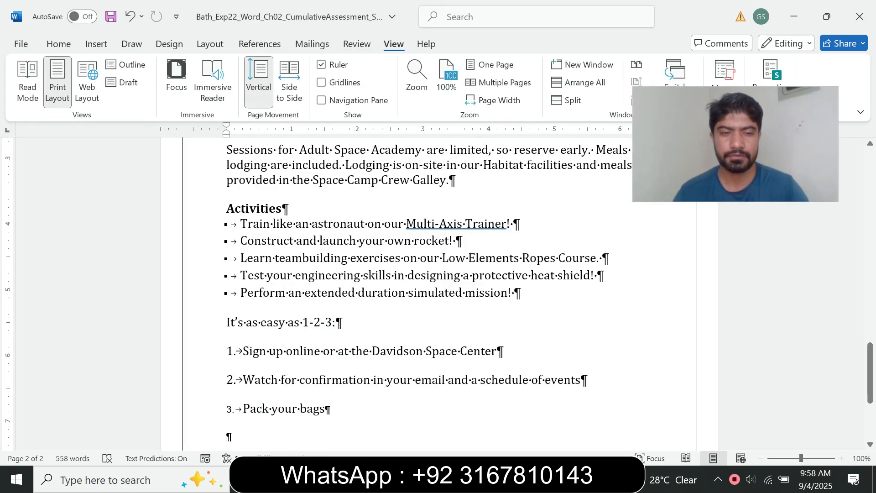
Set a left-aligned tab stop at 1" with no leader for the blank paragraph below the numbered list.
left_click(58, 44)
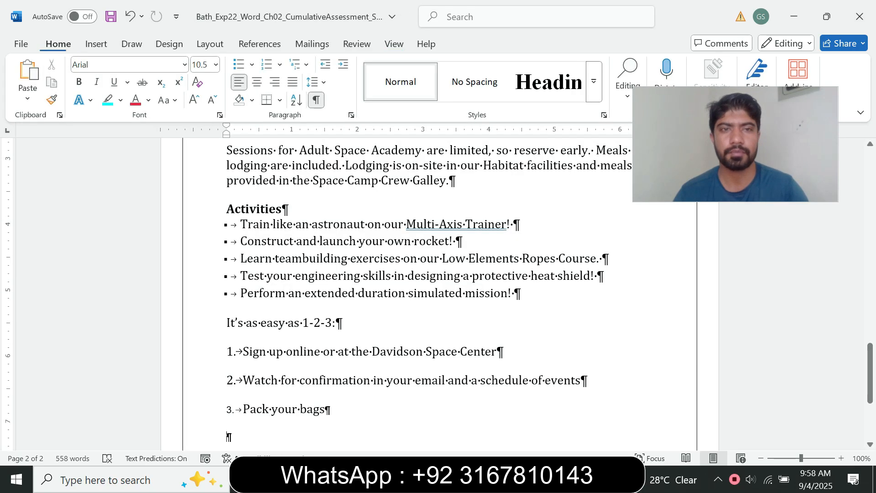
left_click(352, 115)
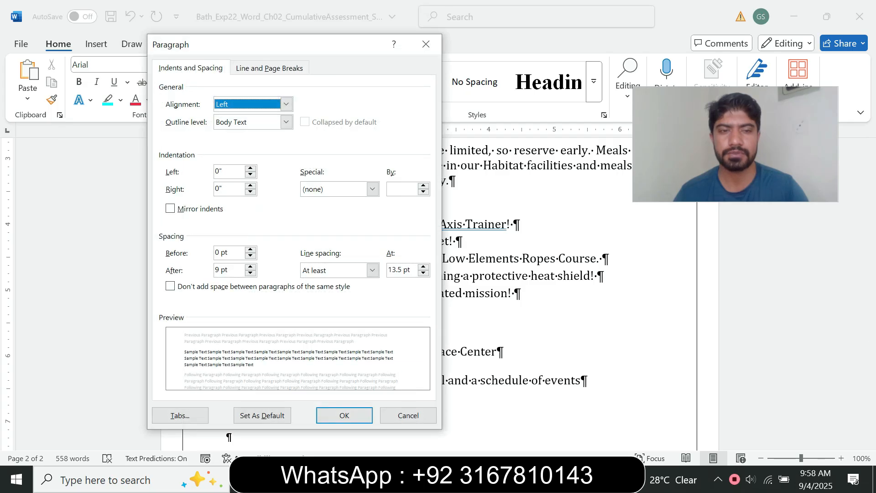
left_click(180, 415)
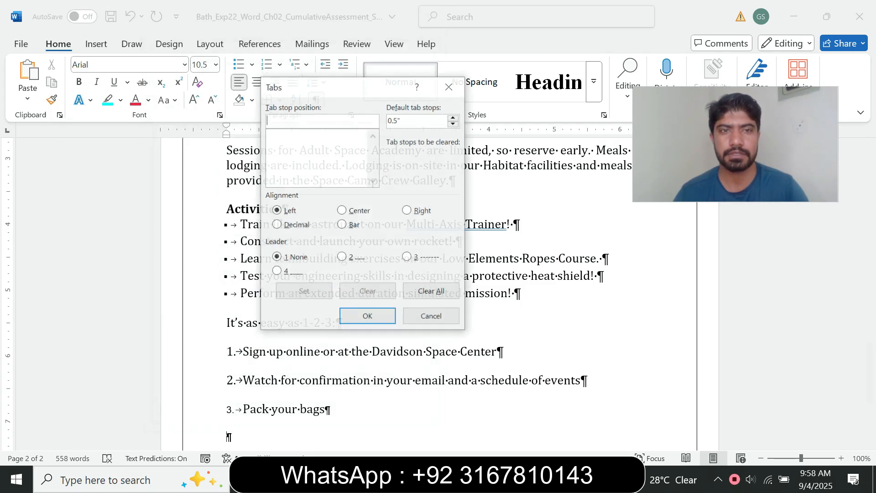
mouse_move(521, 479)
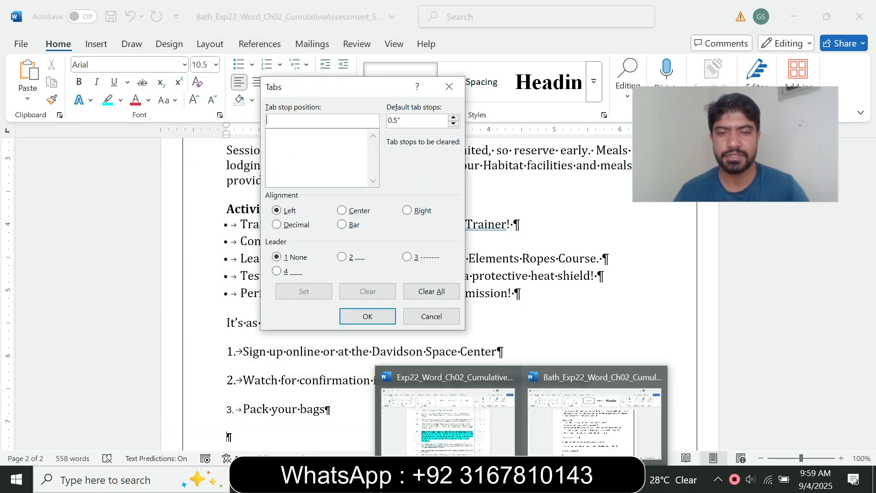
mouse_move(475, 460)
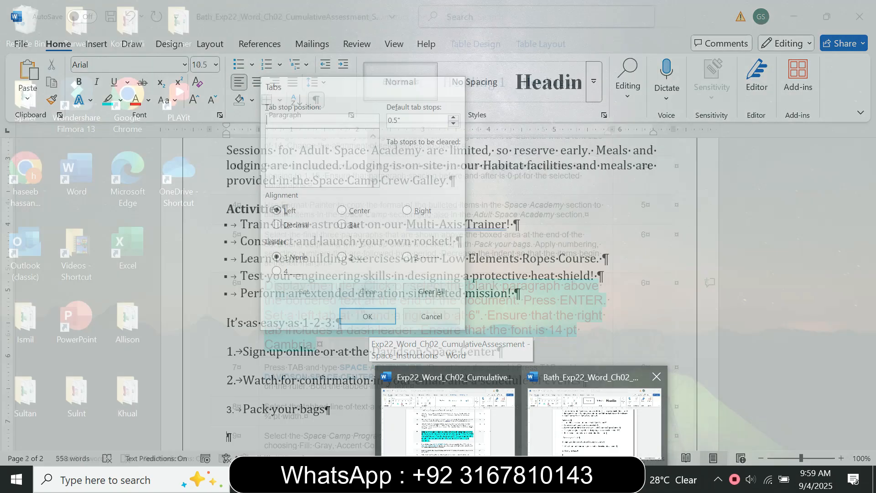
left_click(587, 452)
type("1")
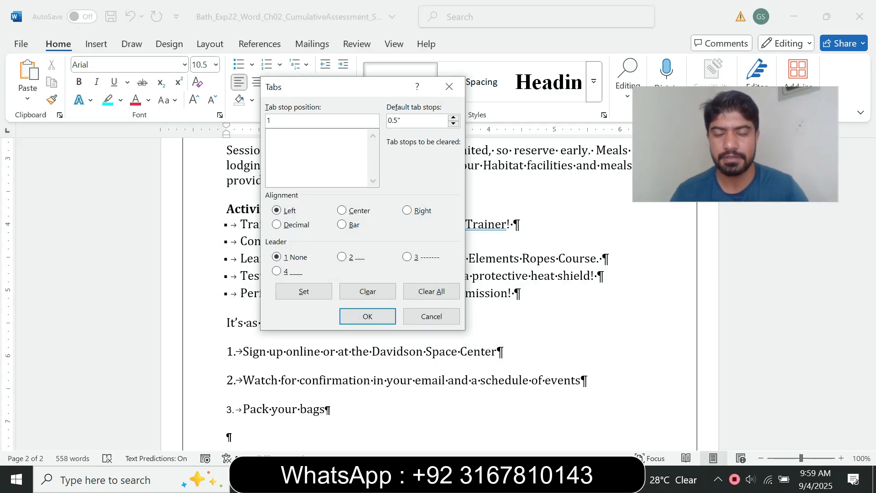
mouse_move(521, 479)
mouse_move(449, 458)
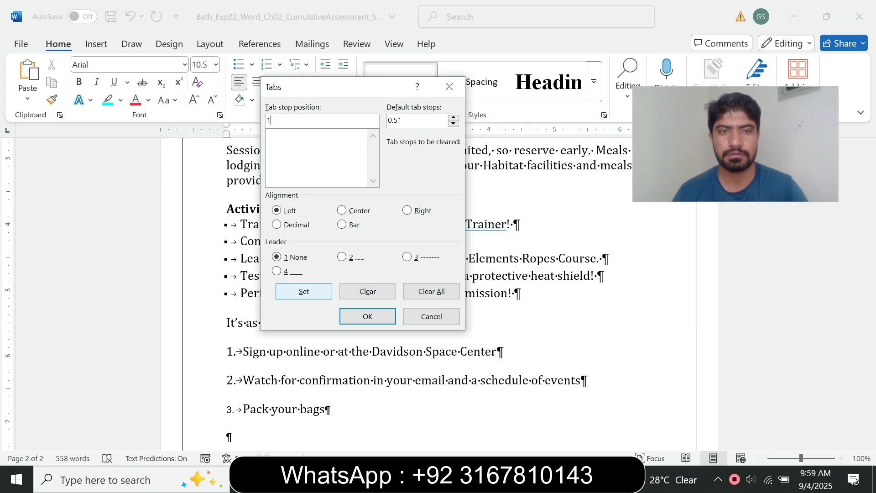
left_click(303, 291)
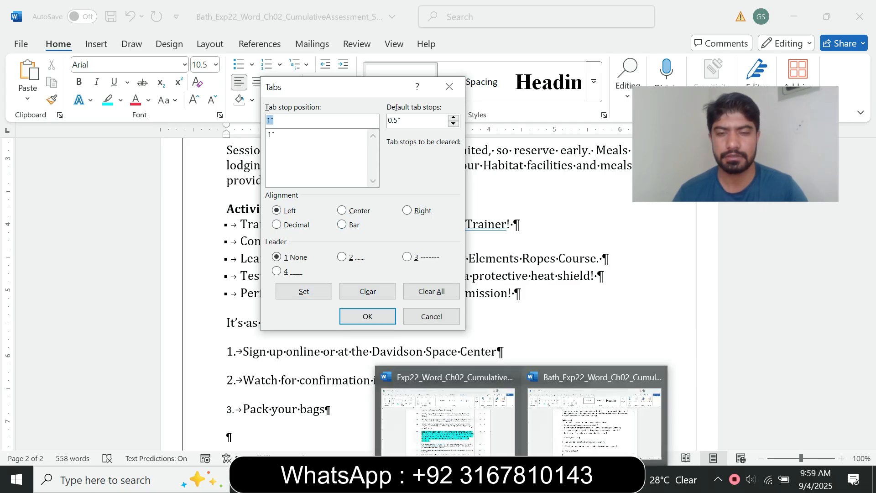
Add a right-aligned tab stop at 6" with leader style 2 to the blank paragraph and apply the tab settings.
mouse_move(486, 459)
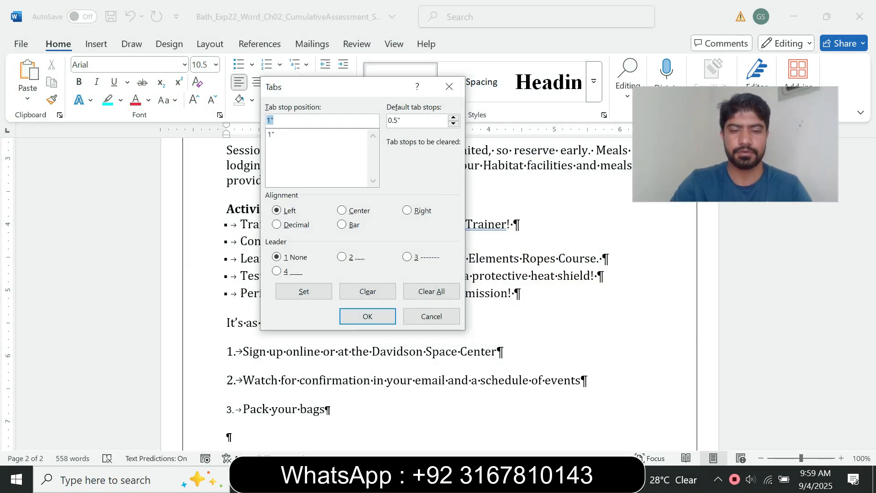
type("6")
left_click(407, 210)
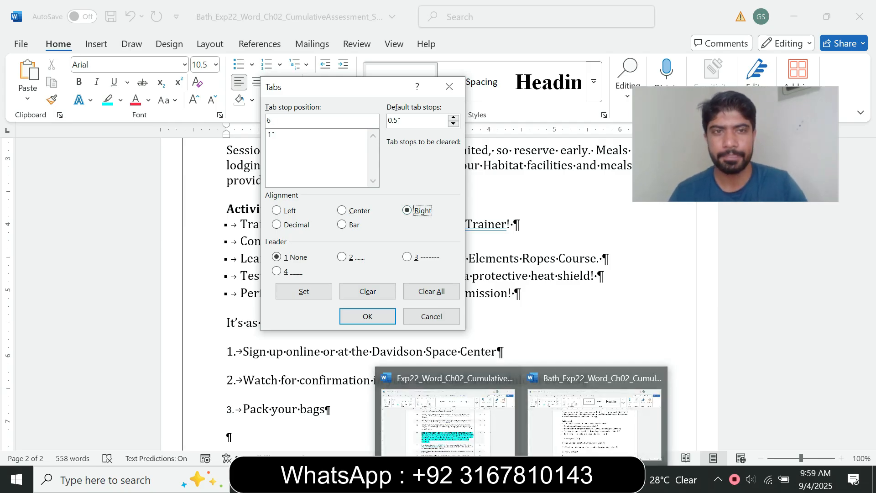
mouse_move(447, 411)
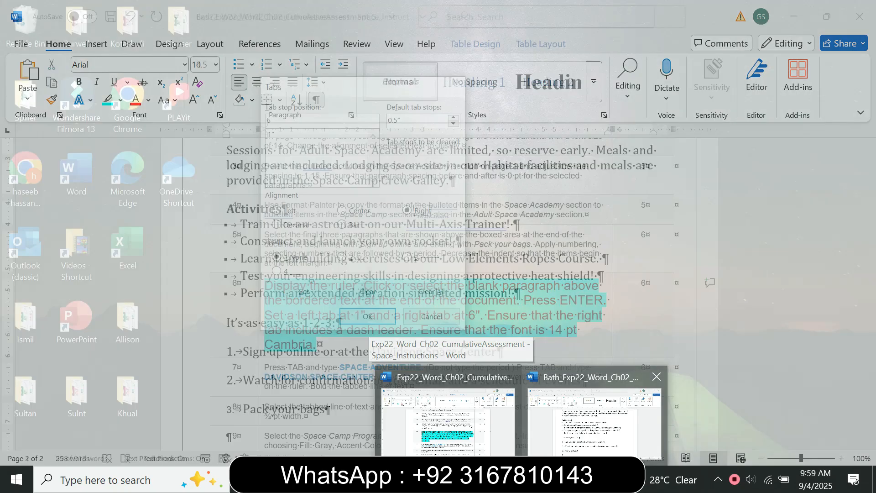
left_click(594, 419)
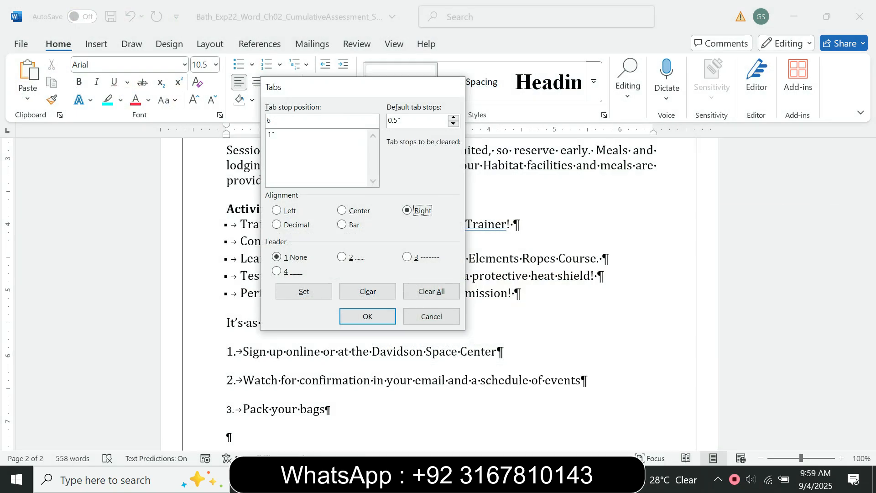
key("alt+2")
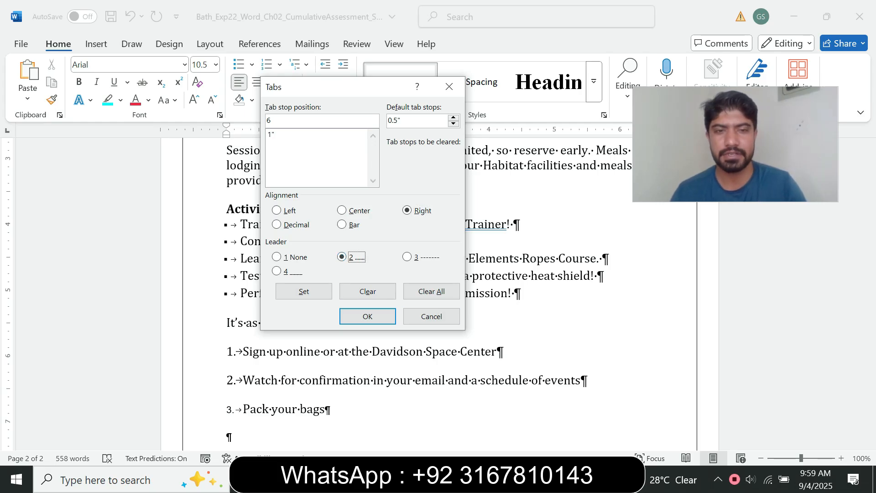
mouse_move(449, 419)
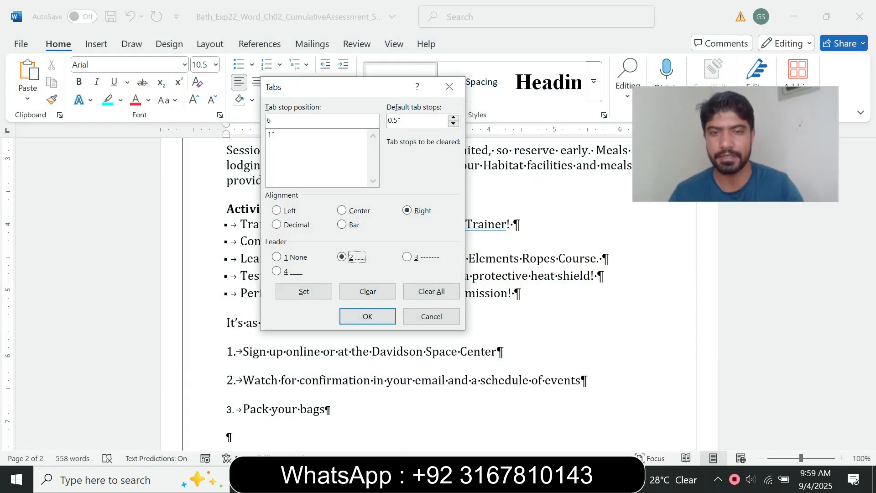
key("Return")
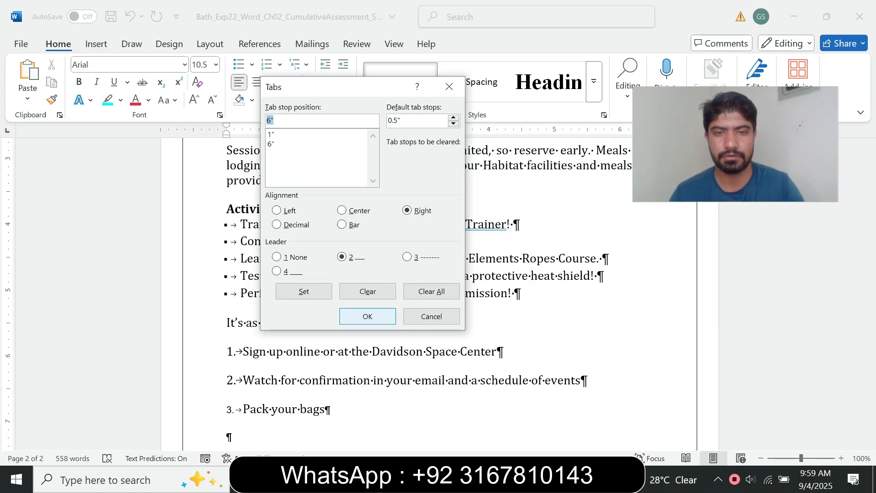
key("Return")
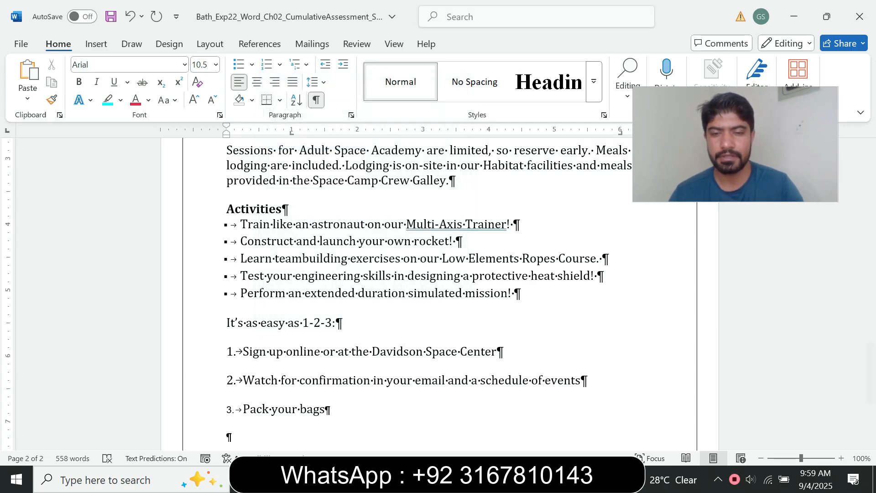
Check the font requirement in the step 6 instruction and set the blank paragraph in the Space document to 14 pt Cambria.
left_click(438, 392)
left_click(470, 315)
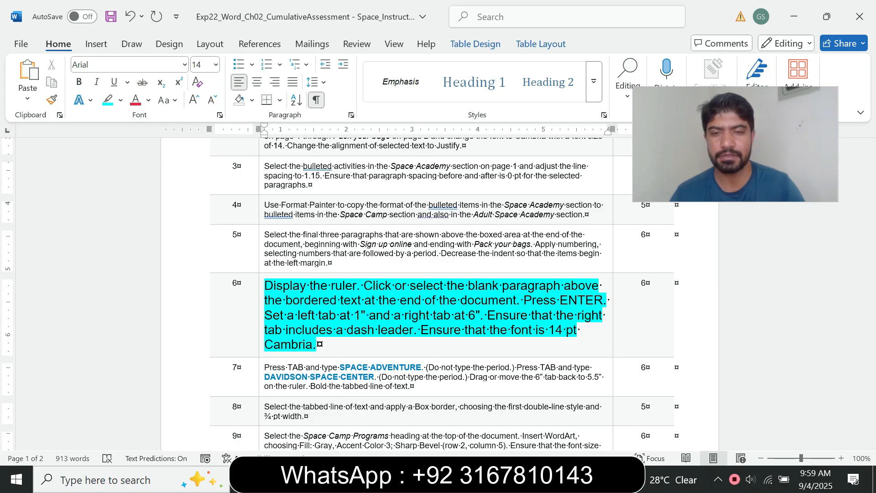
mouse_move(521, 479)
left_click(593, 419)
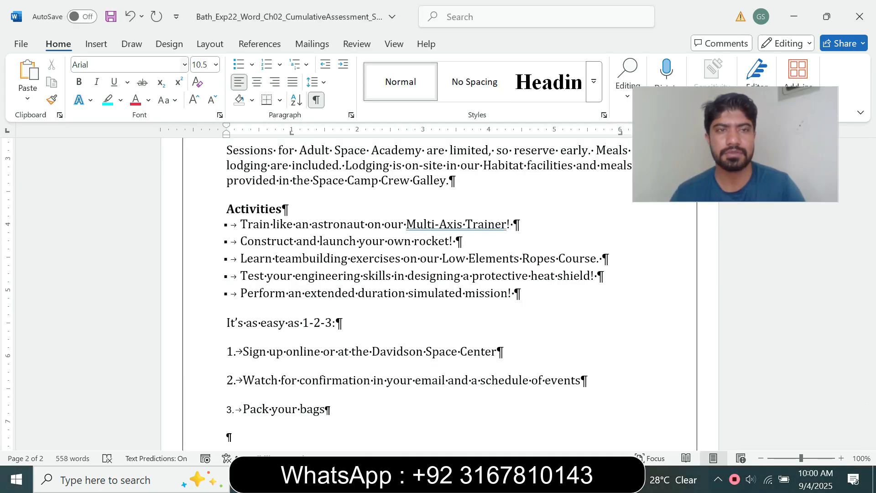
left_click(216, 65)
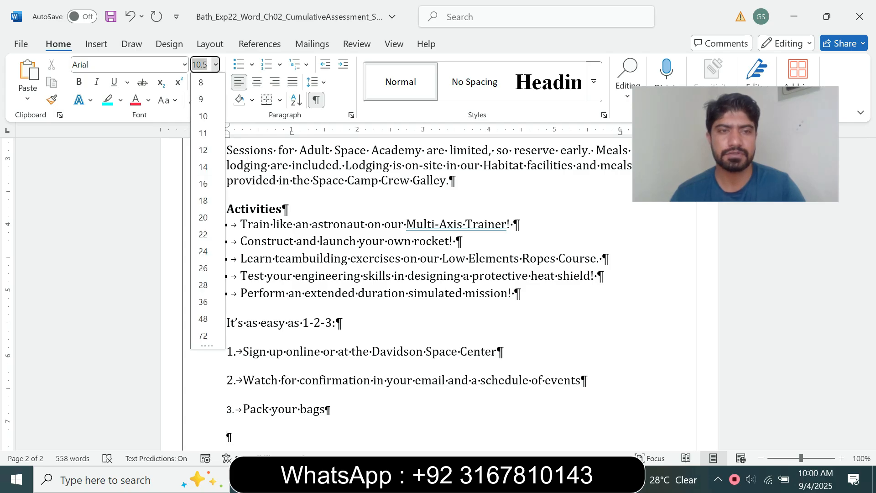
left_click(203, 167)
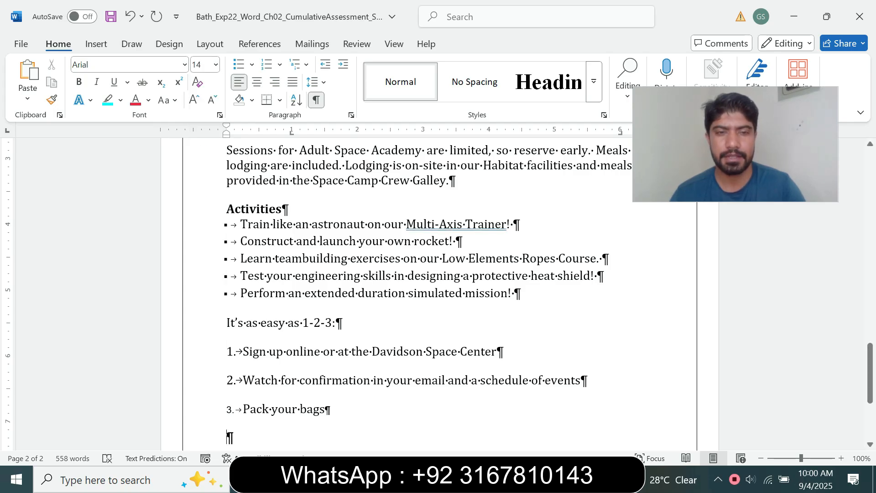
mouse_move(521, 479)
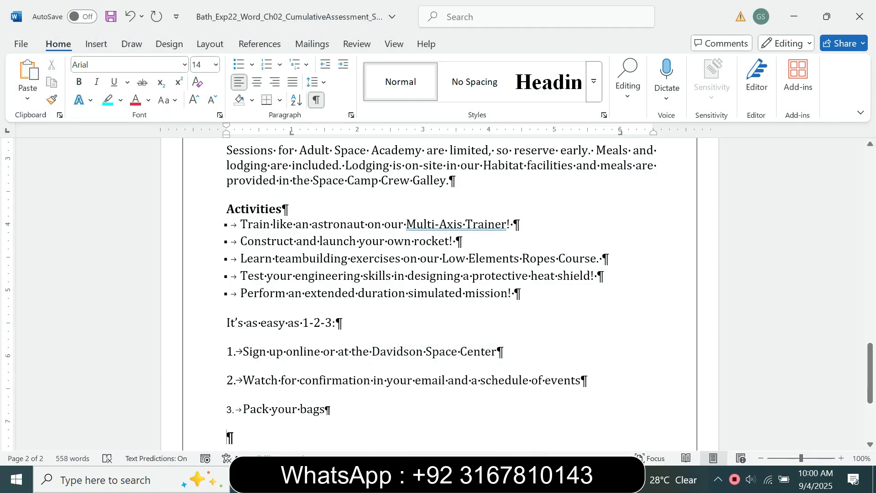
left_click(594, 420)
left_click(185, 64)
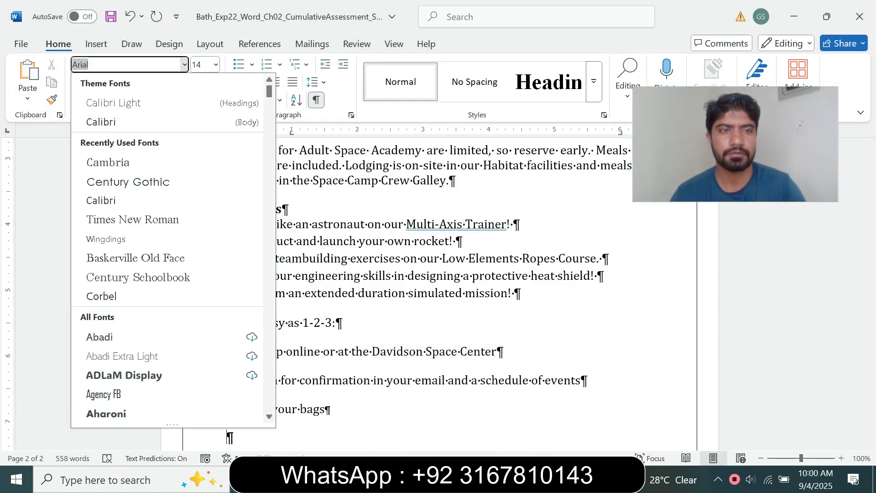
left_click(110, 162)
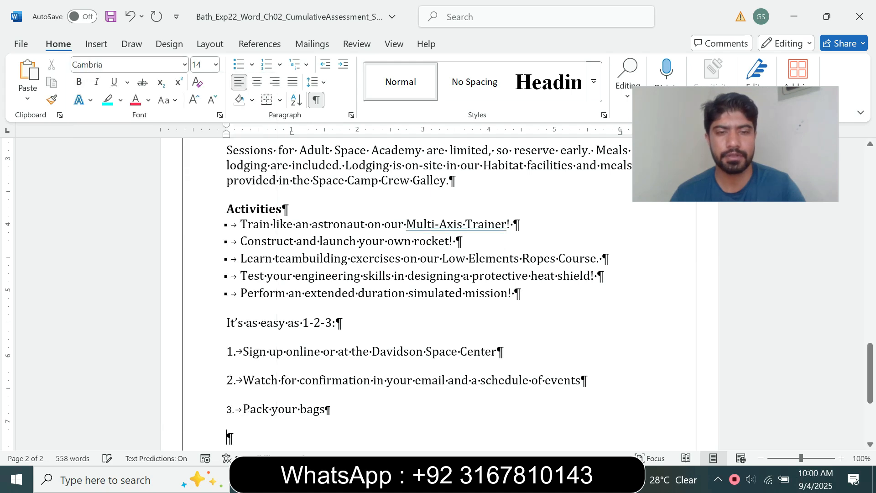
In the instructions document, set the step 6 instruction text to 9 pt and remove its turquoise highlight.
mouse_move(522, 479)
left_click(596, 417)
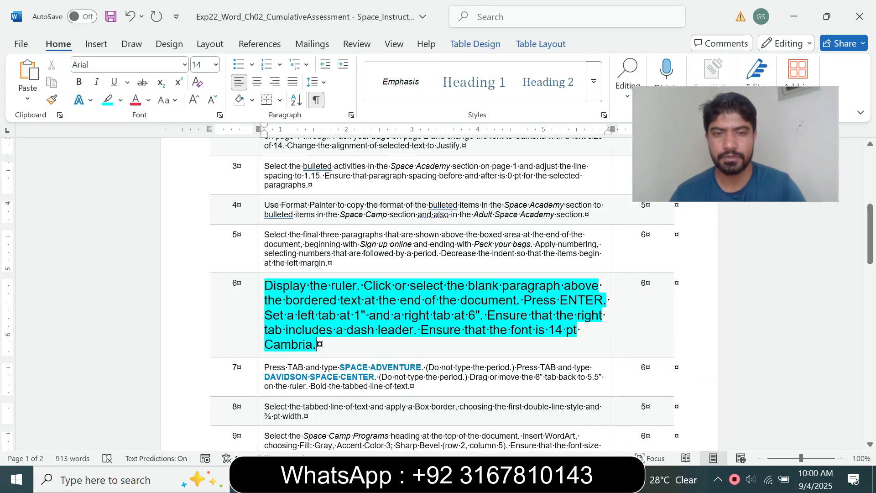
left_click(262, 345)
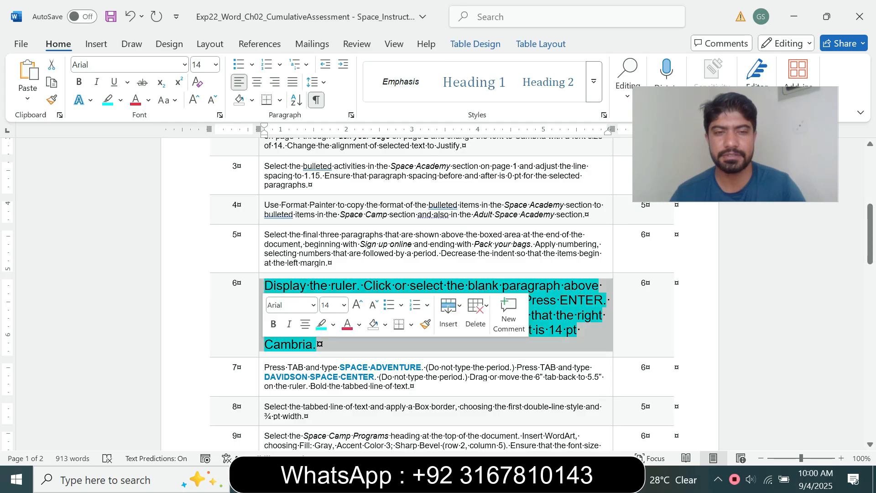
left_click(344, 305)
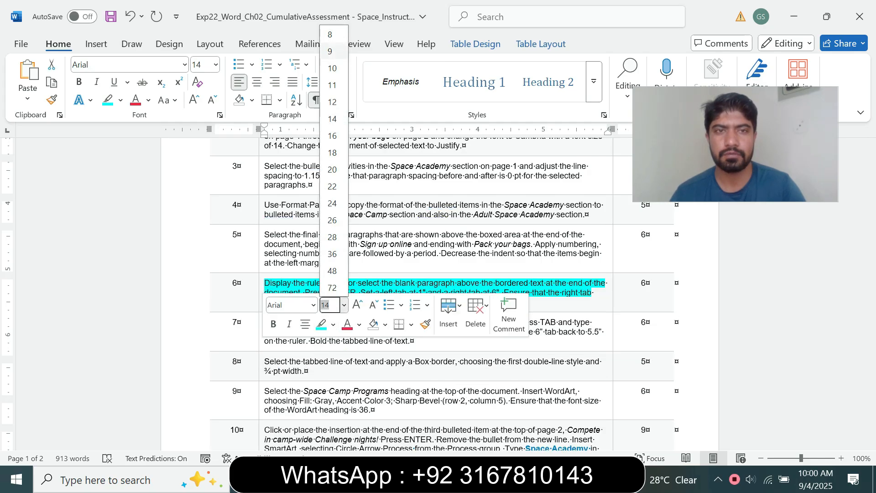
left_click(331, 52)
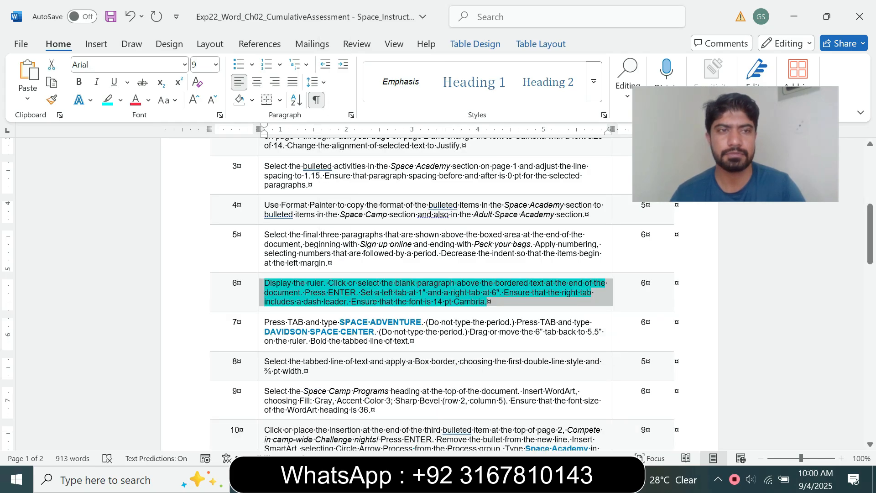
left_click(121, 100)
left_click(143, 209)
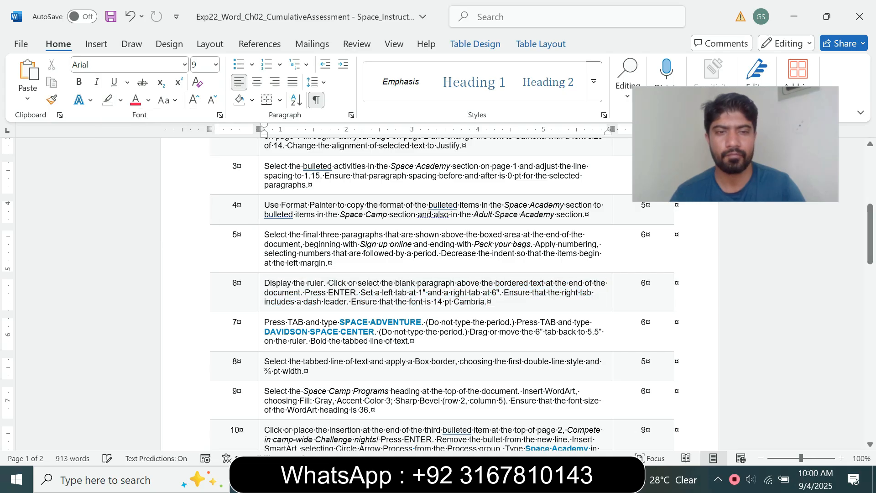
Set the step 7 instruction text to 14 pt and highlight it in turquoise.
left_click(261, 339)
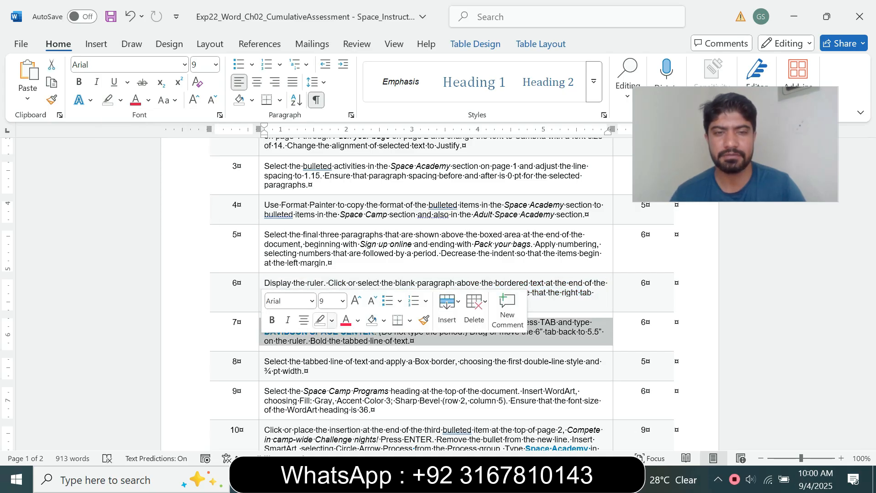
left_click(343, 301)
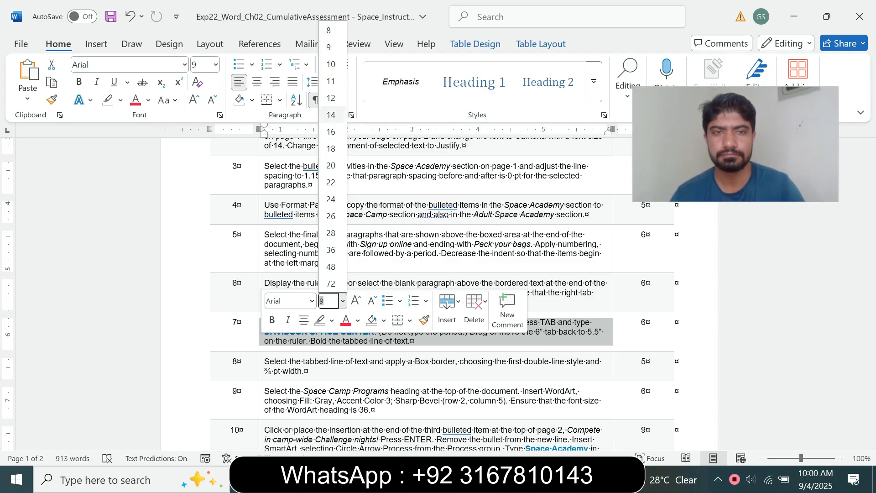
left_click(331, 115)
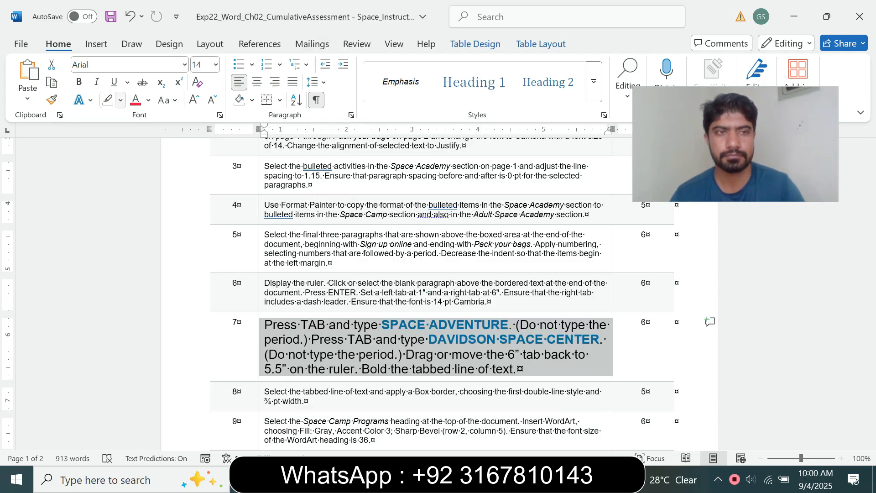
left_click(121, 100)
left_click(151, 148)
left_click_drag(870, 233, 869, 245)
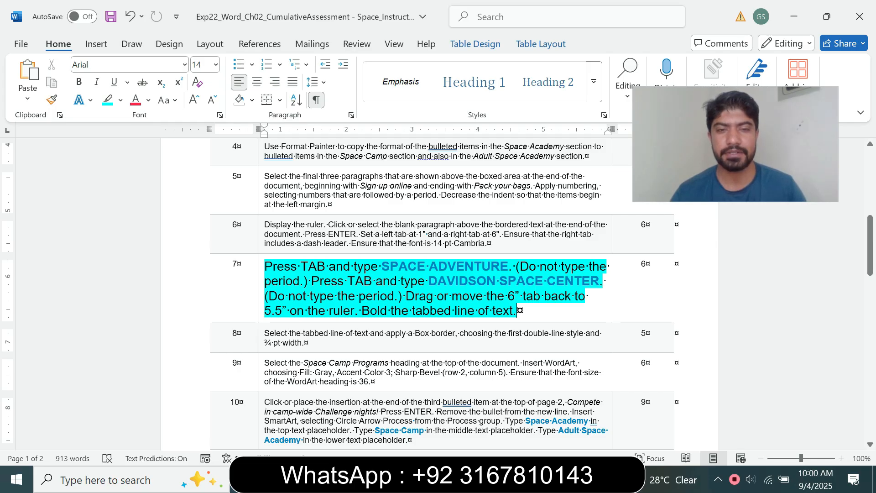
Copy SPACE ADVENTURE from the step 7 instruction and paste it as text only after a tab in the Space document's blank paragraph.
left_click_drag(381, 266, 507, 266)
key("ctrl+c")
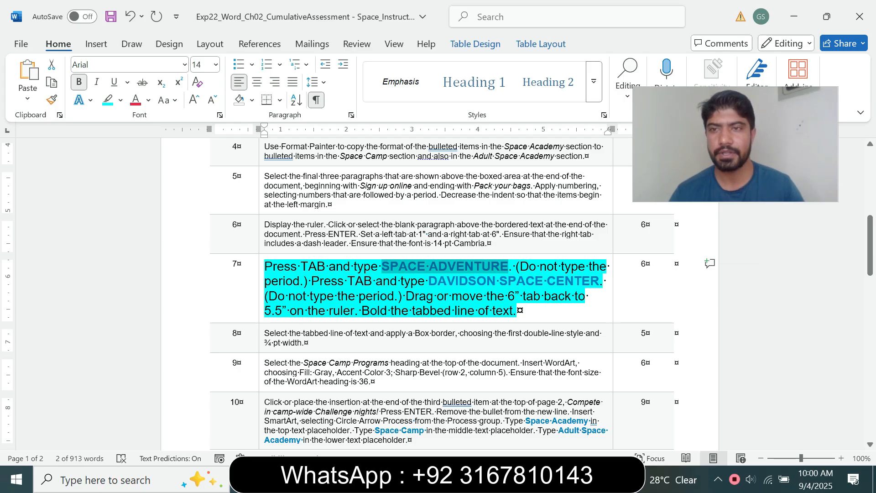
right_click(520, 479)
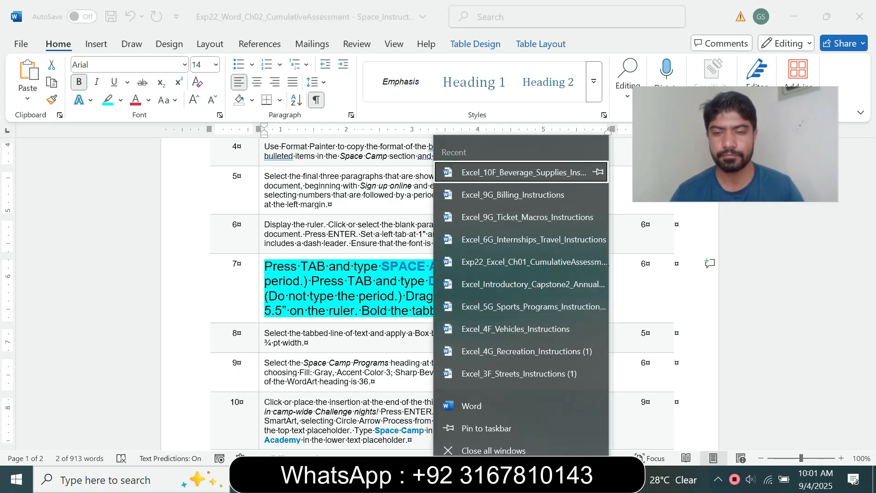
left_click(521, 479)
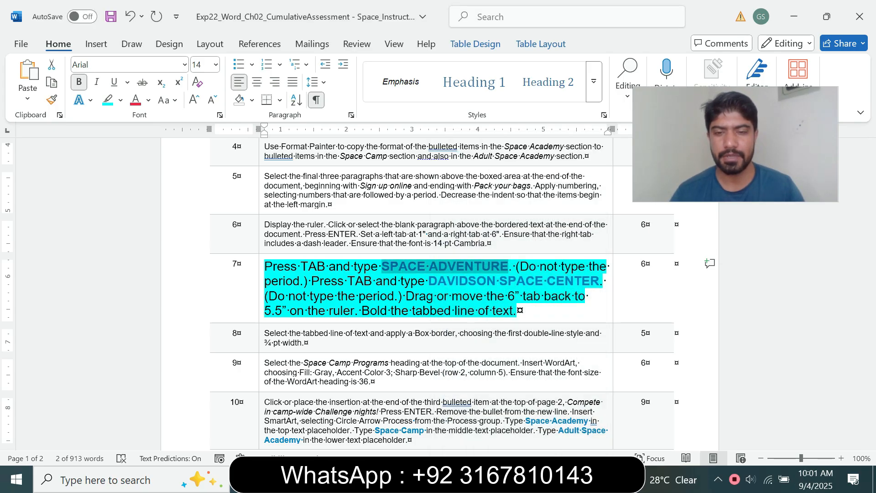
mouse_move(521, 479)
left_click(594, 422)
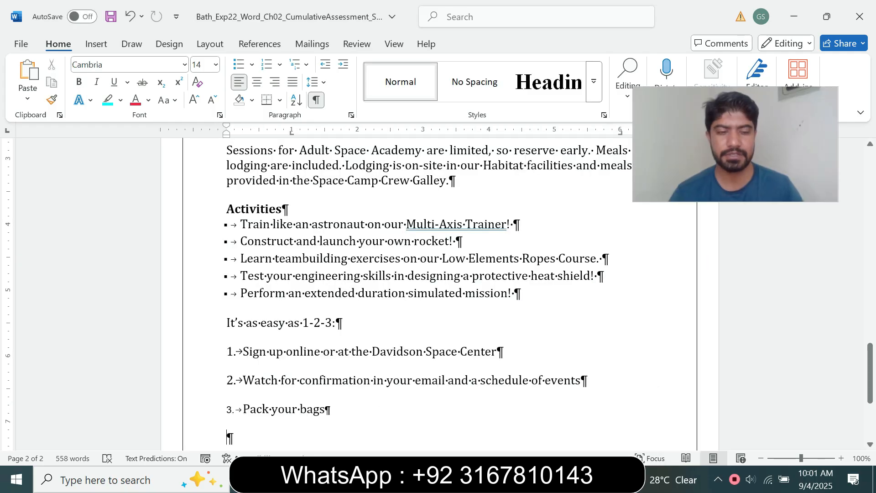
key("Tab")
key("ctrl+v")
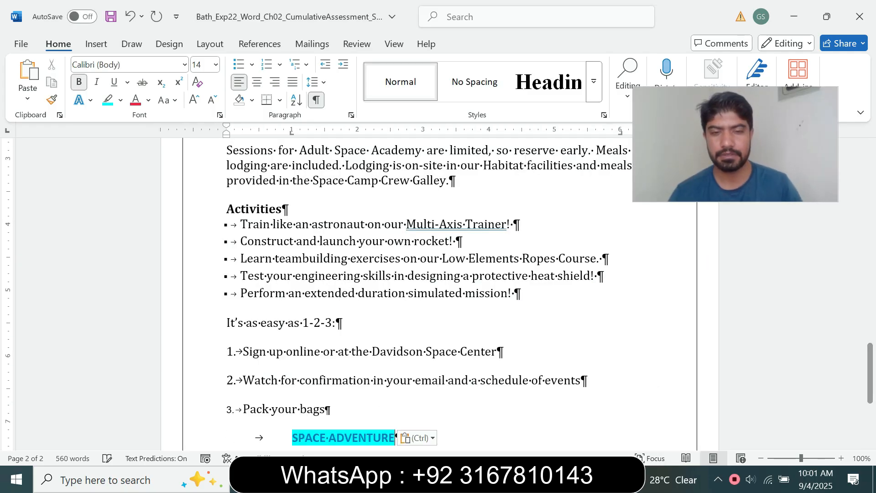
key("ctrl")
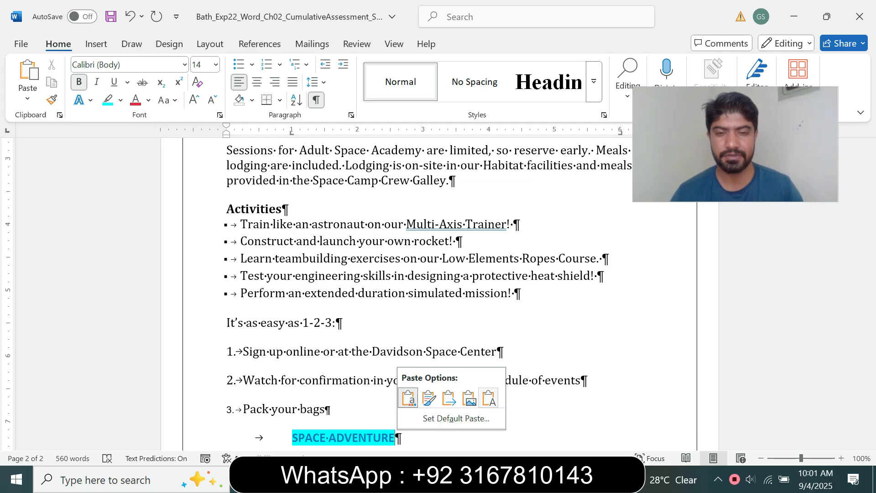
key("t")
Copy DAVIDSON SPACE CENTER from the step 7 instruction and paste it as text only after a second tab following SPACE ADVENTURE.
left_click(444, 413)
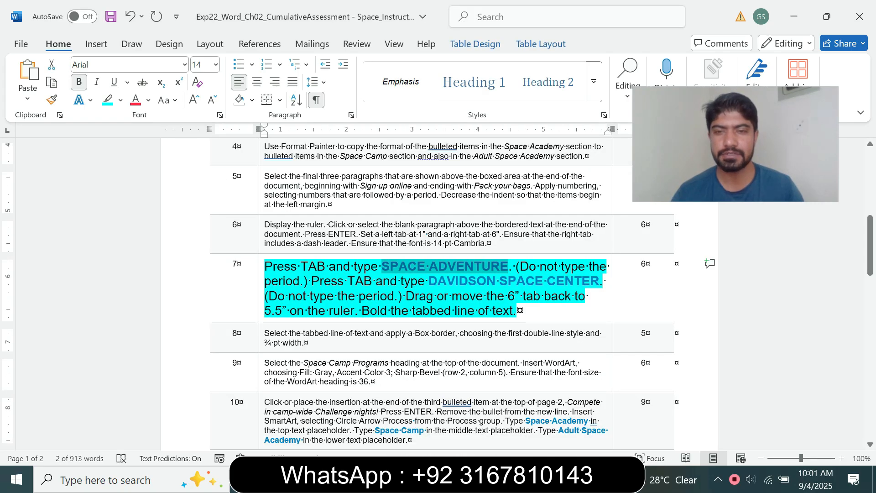
left_click(522, 479)
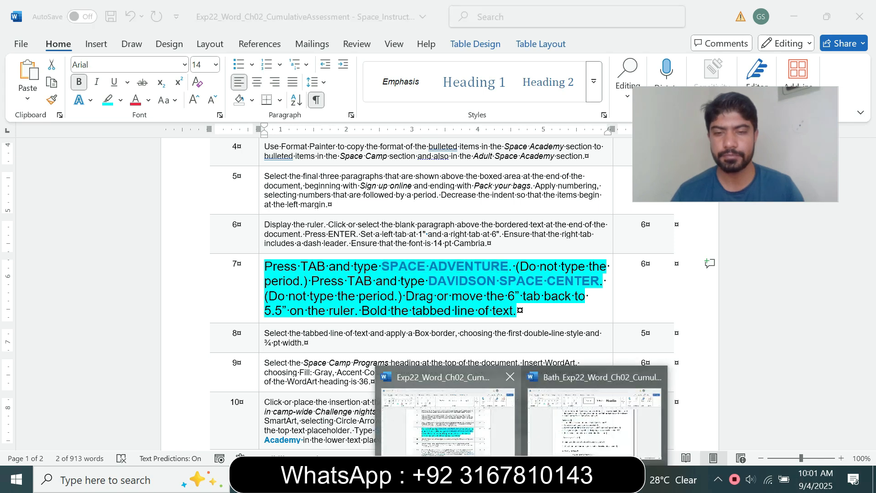
left_click(593, 420)
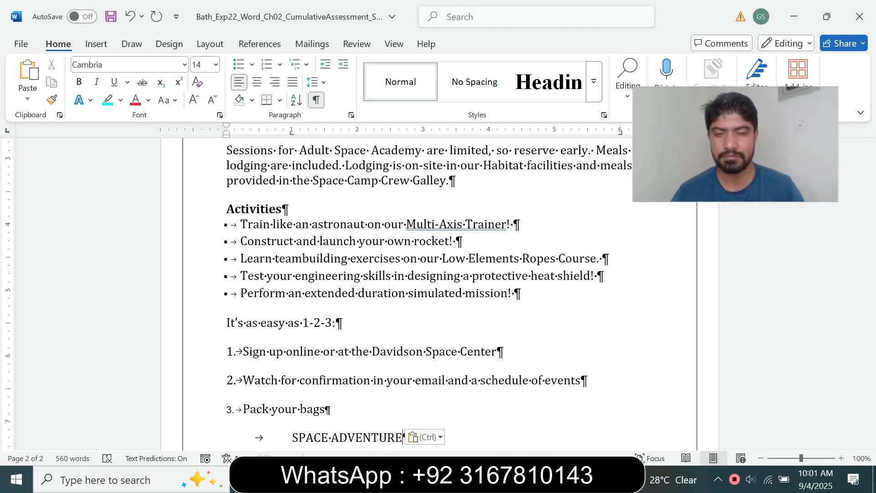
left_click(521, 479)
left_click(444, 413)
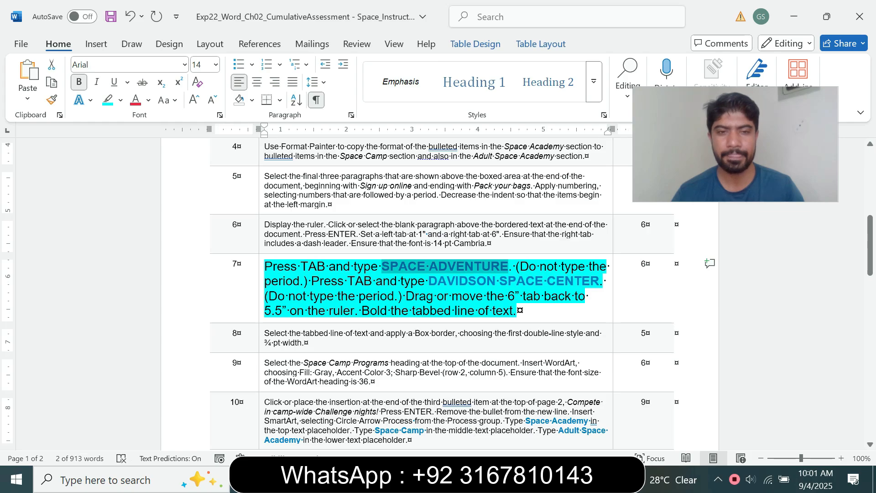
left_click_drag(312, 281, 398, 281)
left_click(426, 295)
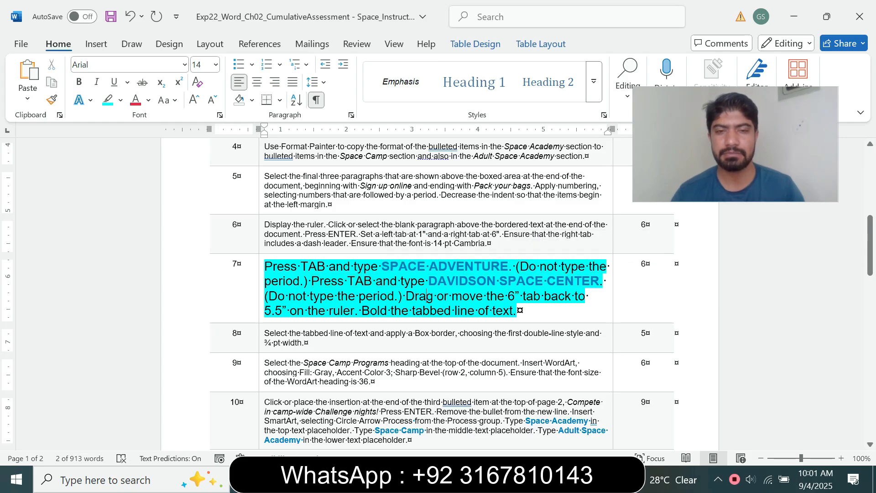
left_click_drag(429, 281, 599, 281)
key("ctrl+c")
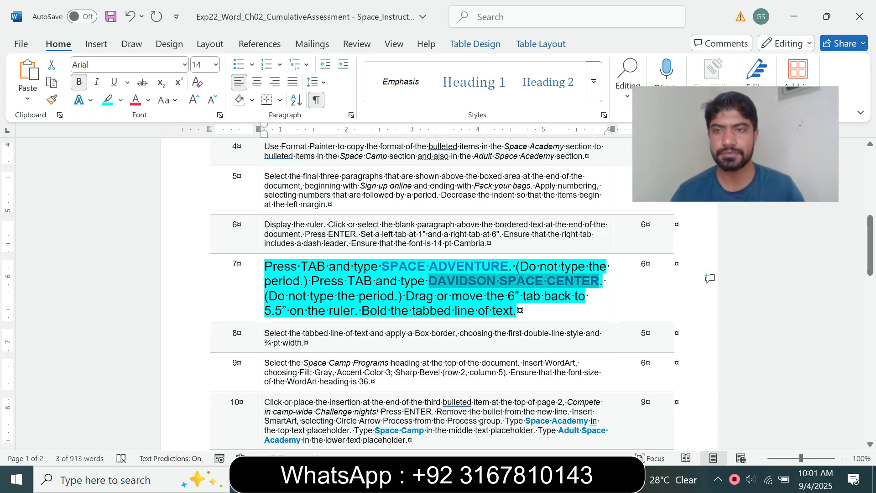
mouse_move(520, 479)
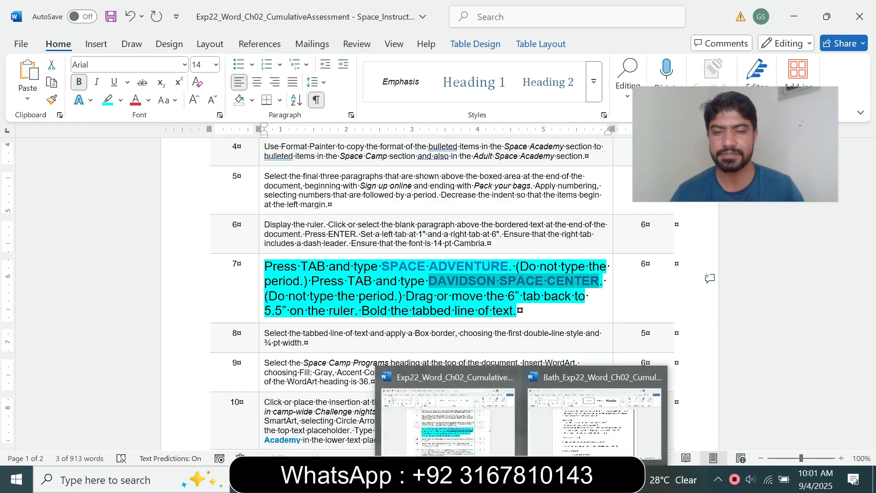
left_click(593, 419)
key("Tab")
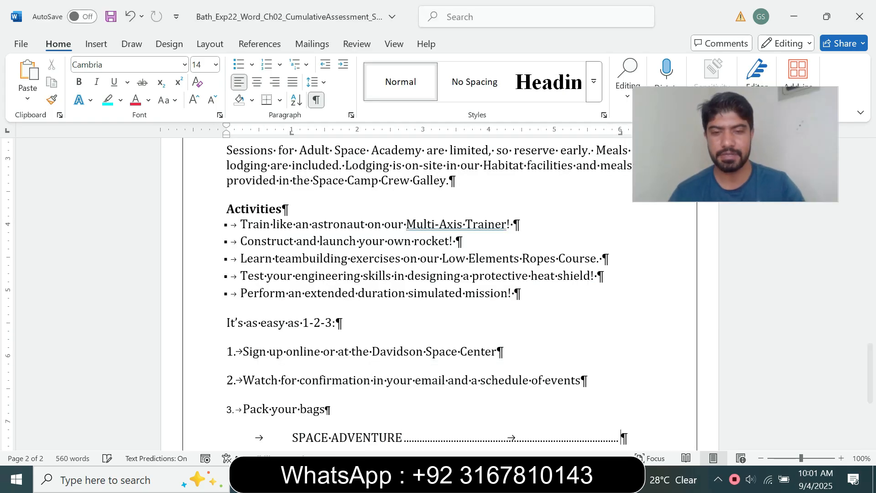
key("ctrl+v")
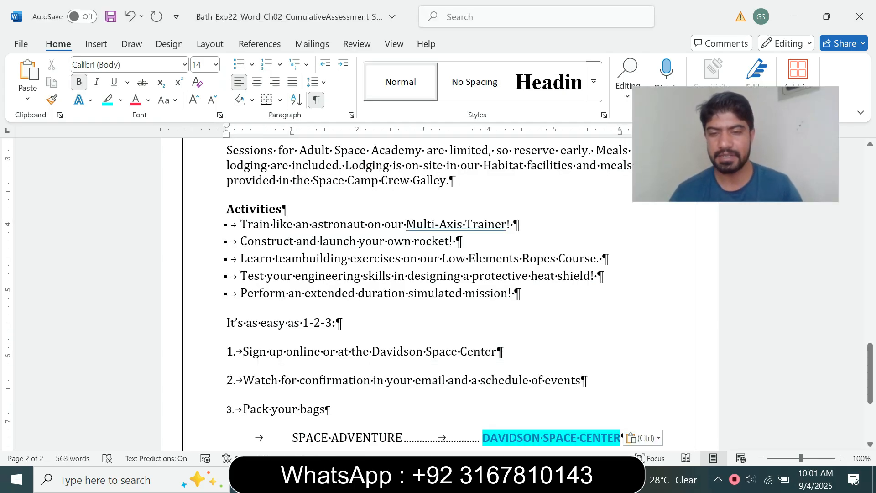
key("ctrl")
key("t")
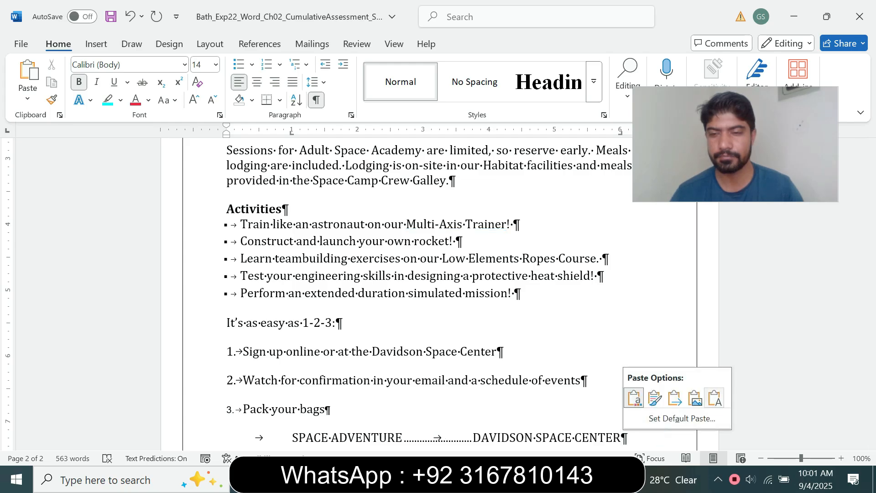
Read the step 7 requirement for repositioning the tab stop, and return to the Space document.
left_click(451, 417)
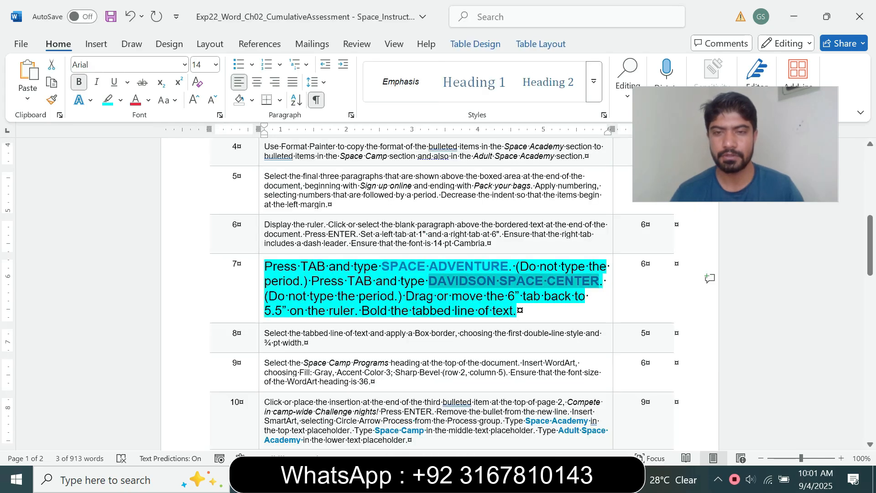
left_click_drag(268, 296, 338, 297)
left_click(405, 297)
left_click_drag(405, 296, 513, 310)
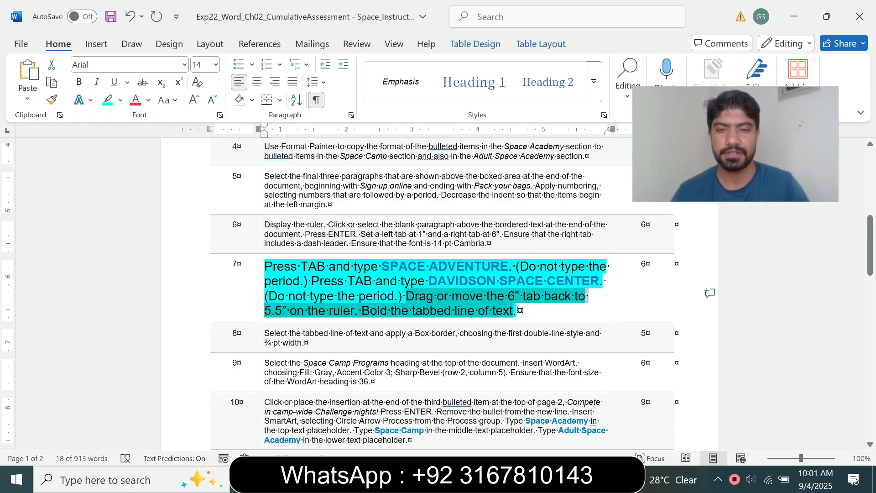
left_click_drag(406, 296, 519, 296)
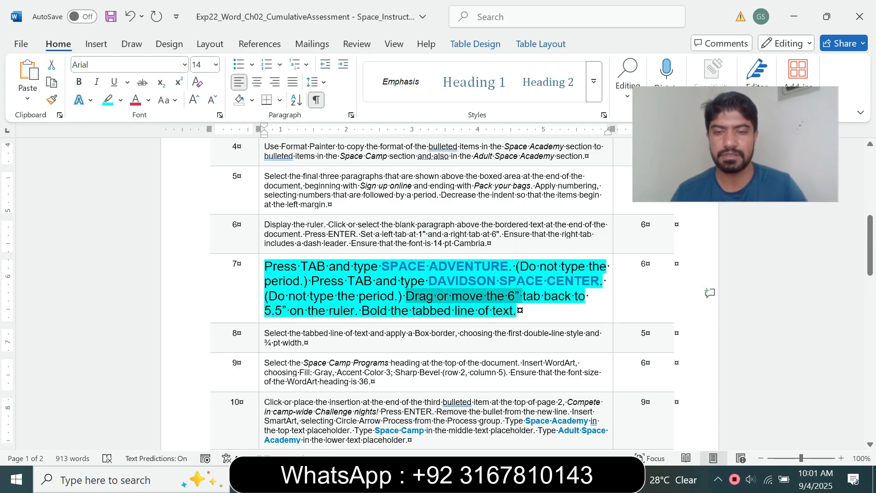
mouse_move(520, 479)
left_click(594, 418)
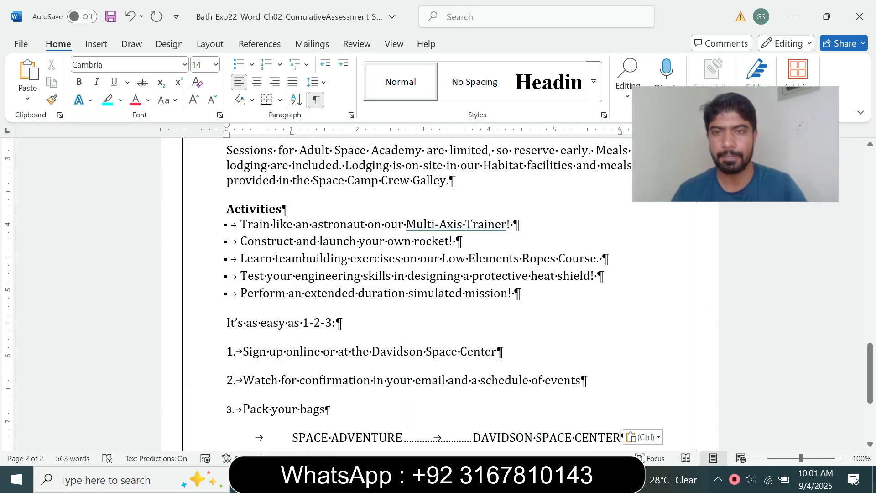
Try to set the ruler position to 5.5" with the insertion point in the numbered item Pack your bags.
right_click(868, 390)
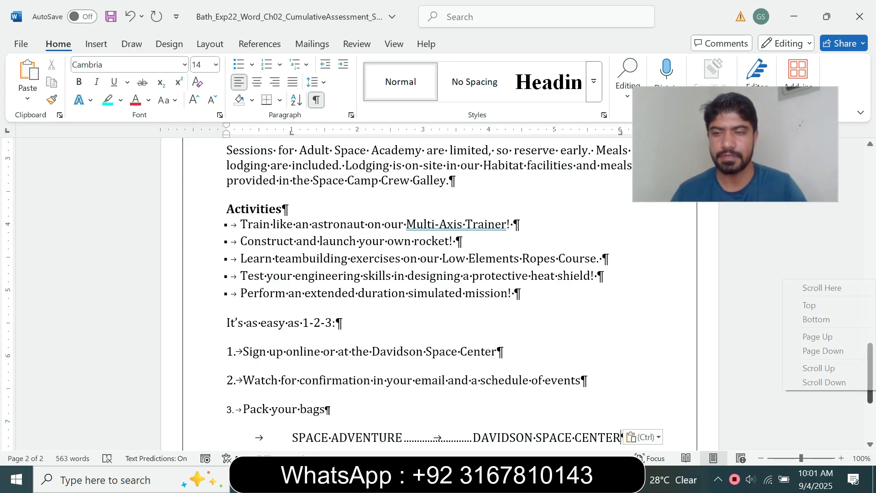
left_click(325, 408)
left_click_drag(870, 390, 869, 302)
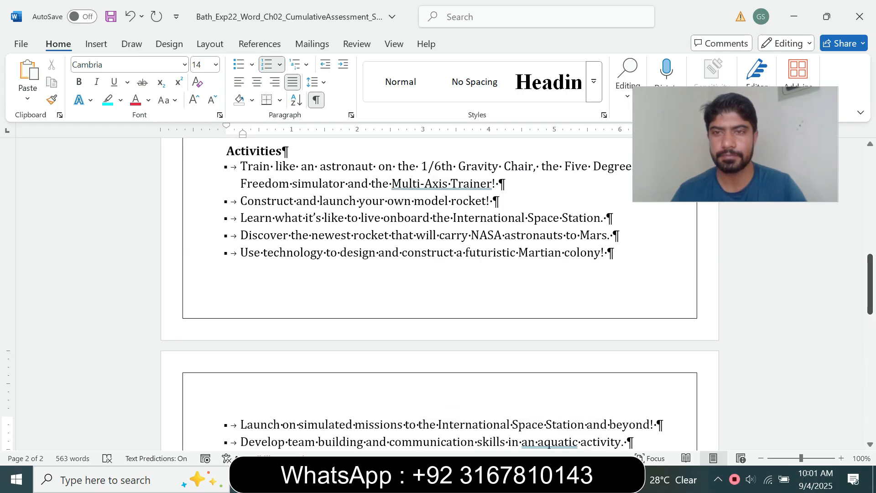
left_click_drag(736, 144, 822, 187)
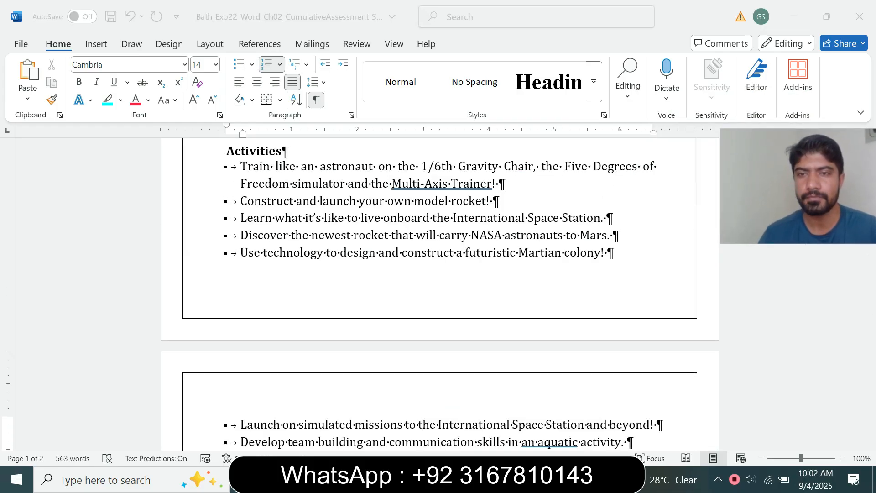
mouse_move(521, 479)
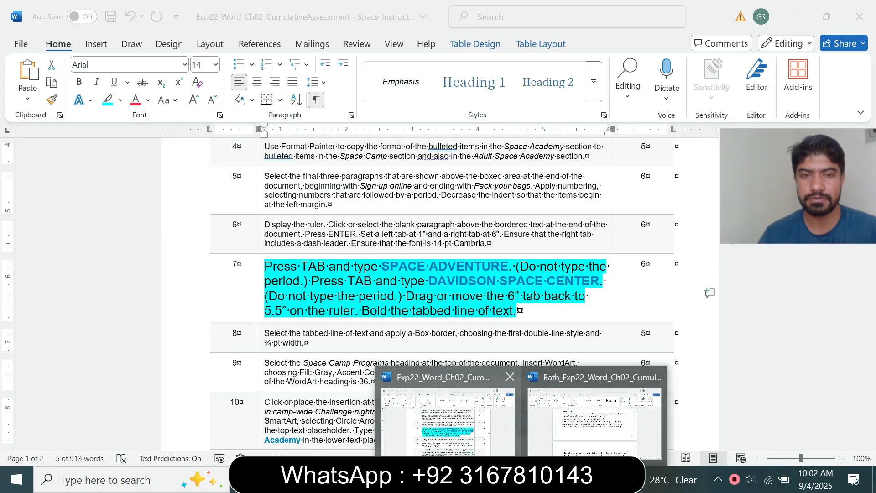
right_click(456, 416)
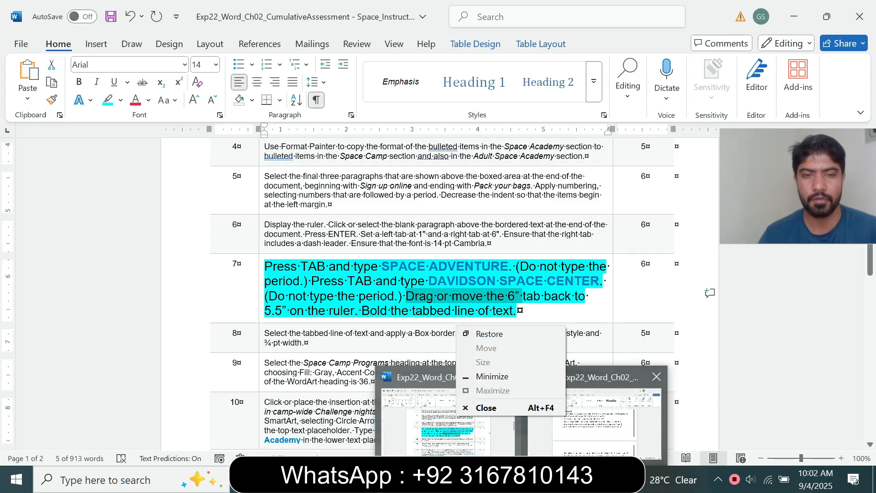
key("Escape")
mouse_move(521, 479)
left_click(595, 416)
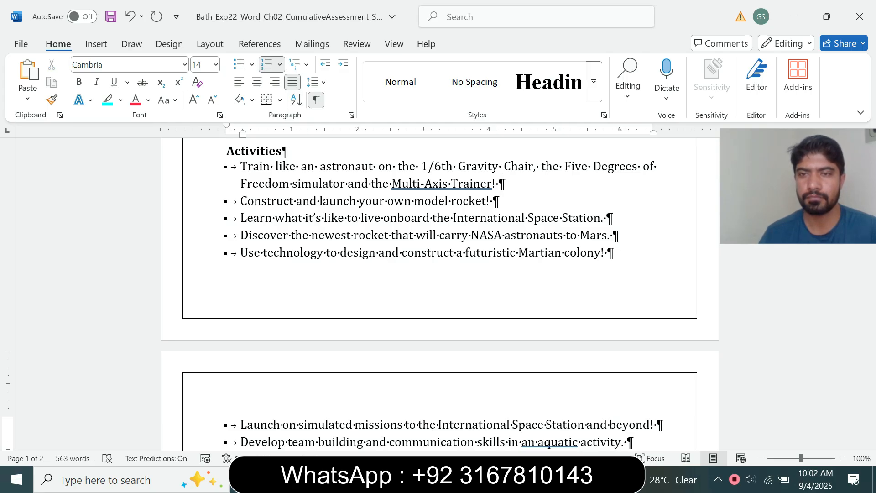
left_click_drag(653, 132, 588, 132)
Move the right tab stop of the SPACE ADVENTURE line to 5.5" on the ruler.
left_click_drag(870, 370, 869, 408)
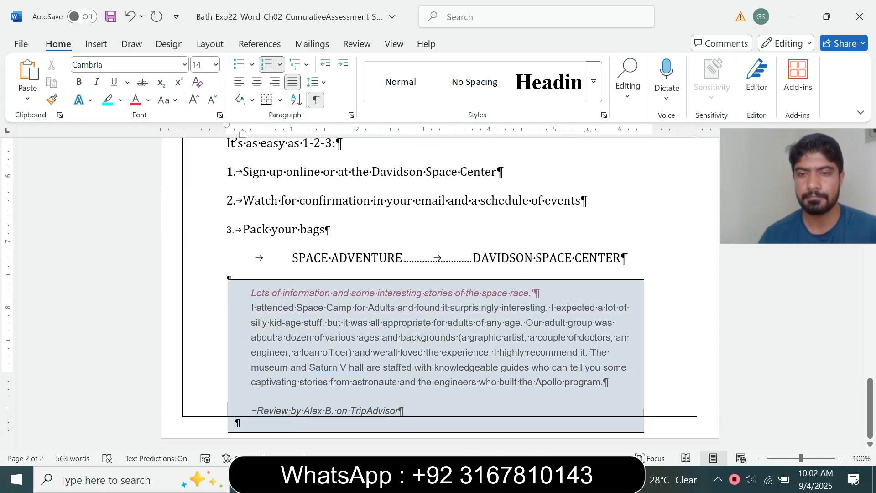
left_click(620, 257)
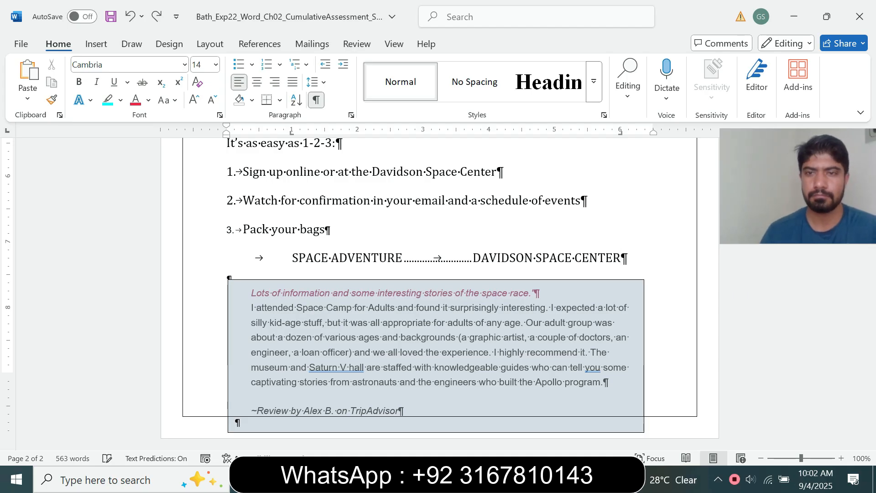
left_click_drag(620, 133, 588, 133)
Check the last requirement of step 7, bold the tabbed SPACE ADVENTURE line in the Space document, and return to the instructions document.
mouse_move(521, 480)
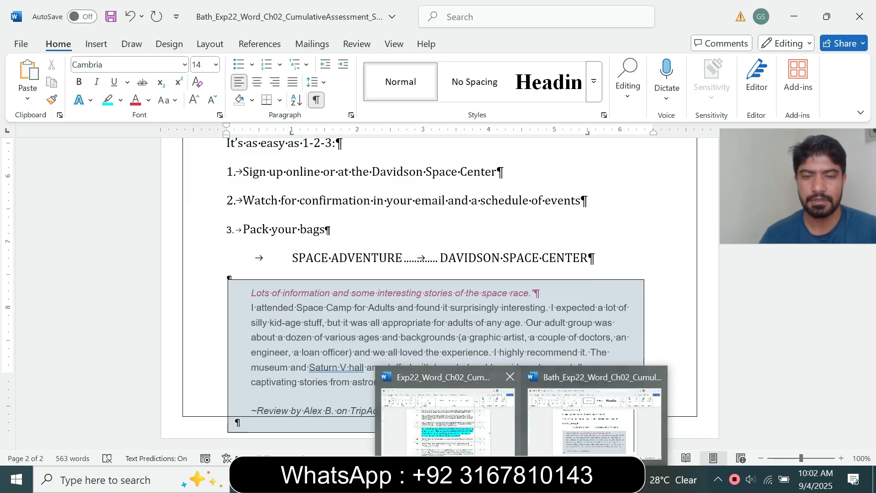
left_click(447, 422)
left_click_drag(363, 310, 514, 310)
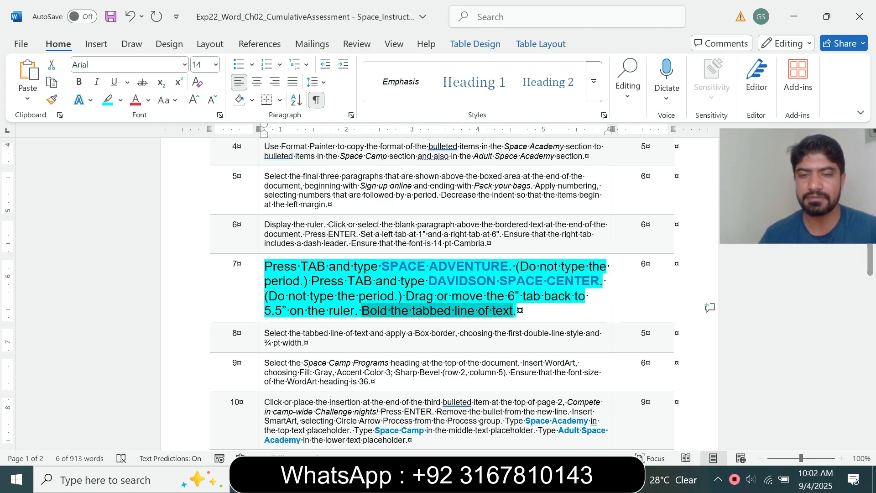
mouse_move(520, 479)
left_click(607, 422)
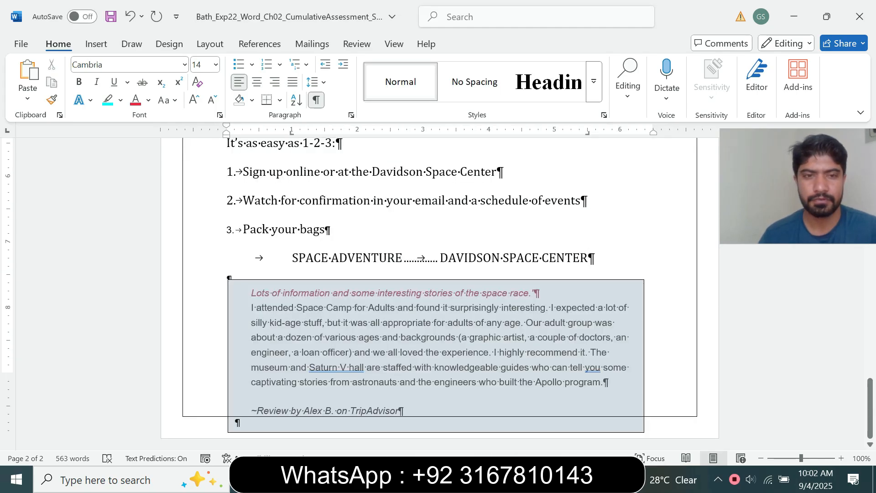
left_click_drag(292, 257, 587, 258)
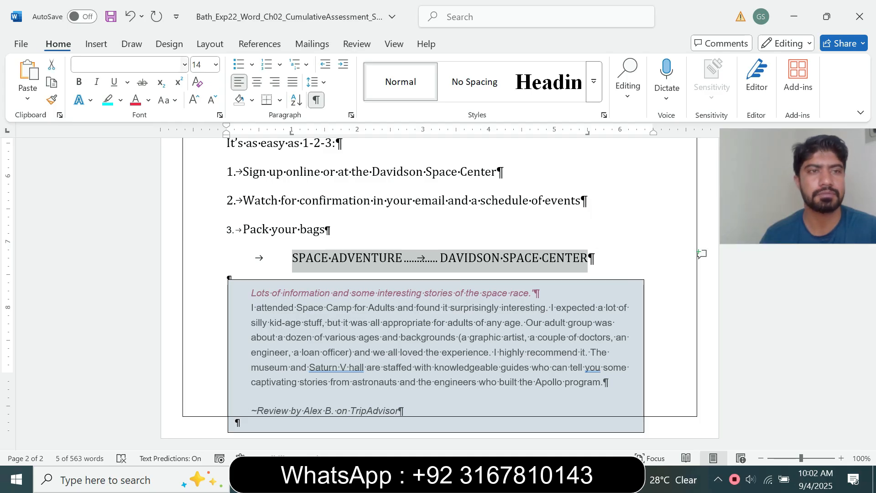
left_click(79, 82)
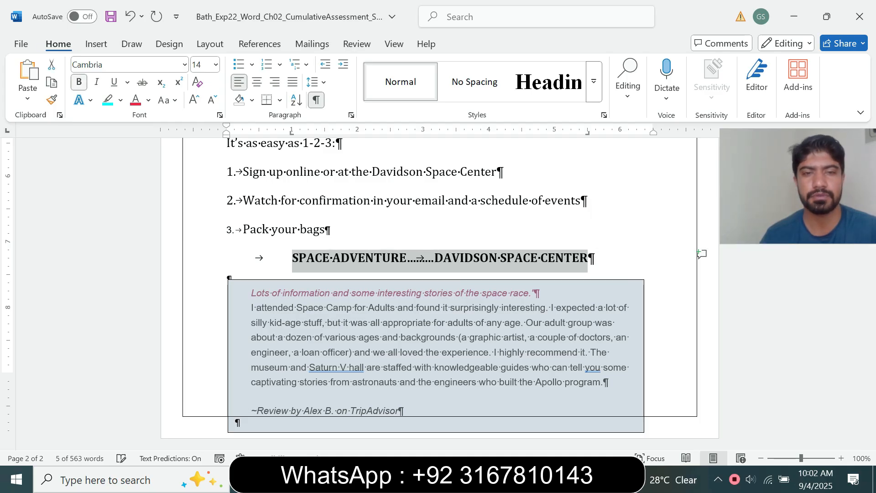
left_click(205, 264)
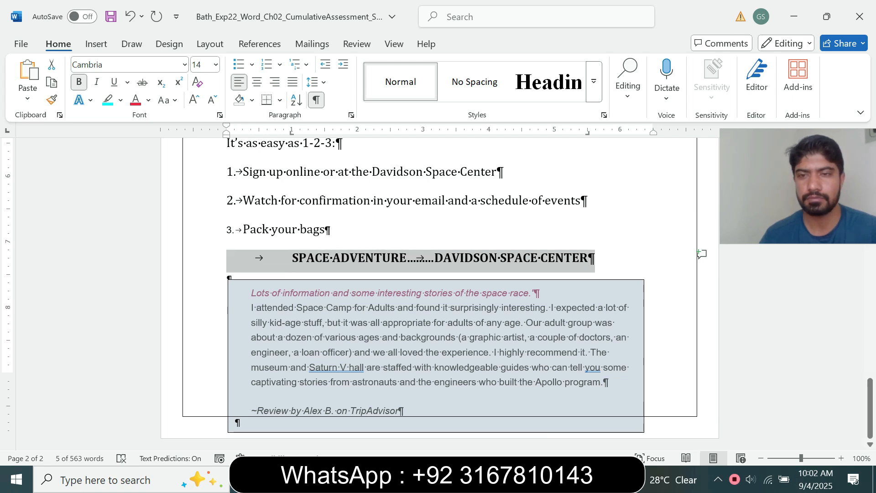
left_click(581, 200)
mouse_move(521, 479)
left_click(445, 412)
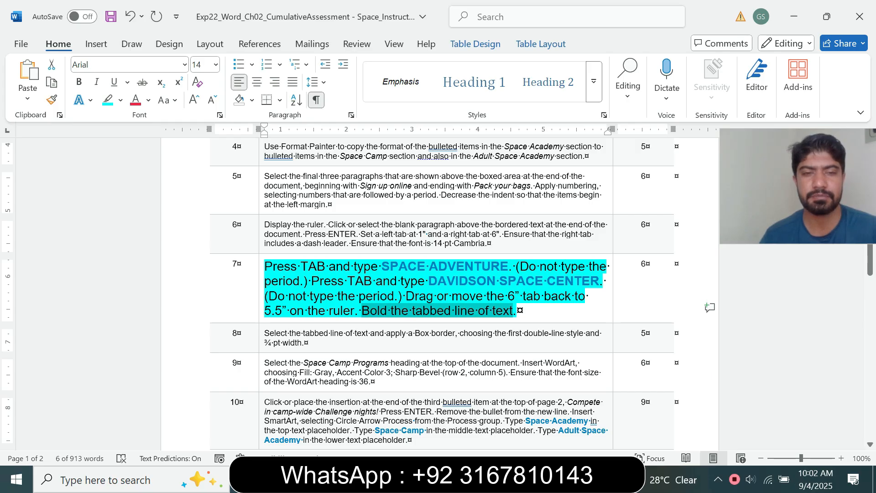
Reset the step 7 instruction text to 9 pt and remove its highlight.
left_click(262, 307)
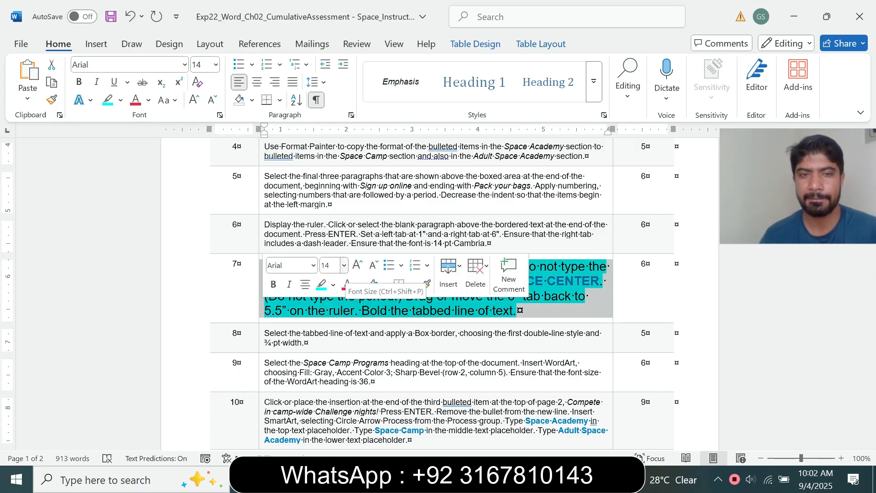
left_click(344, 265)
left_click(331, 27)
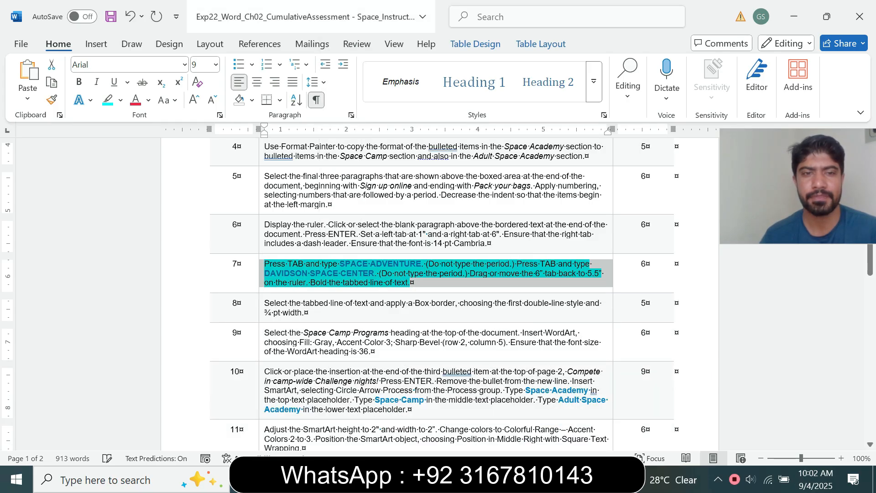
left_click(120, 100)
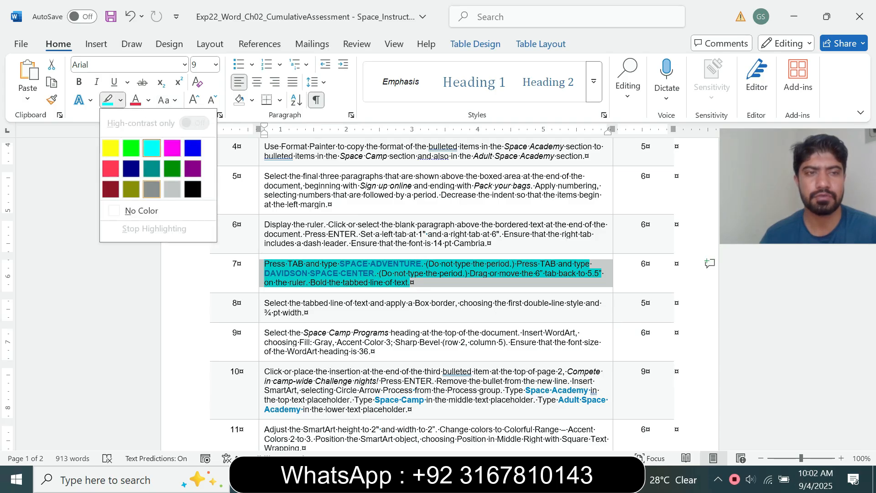
left_click(142, 210)
Enlarge the step 8 instruction text to 14 pt and highlight it in turquoise.
left_click(261, 312)
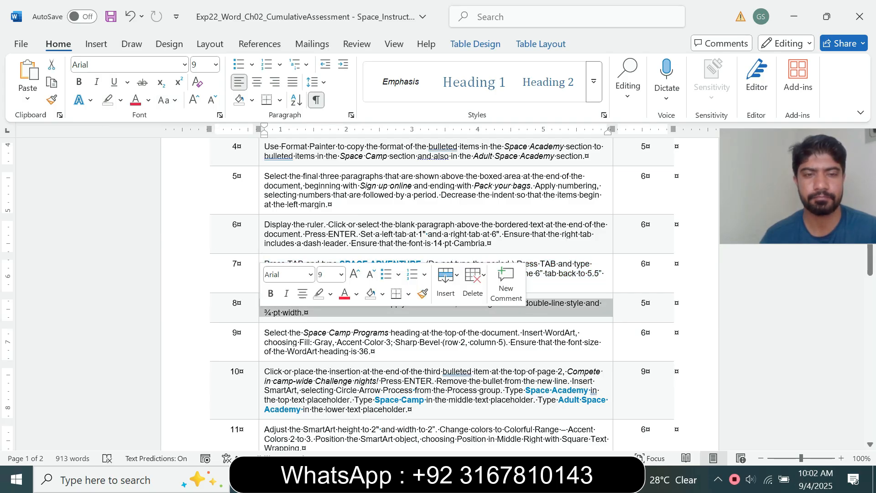
left_click(341, 274)
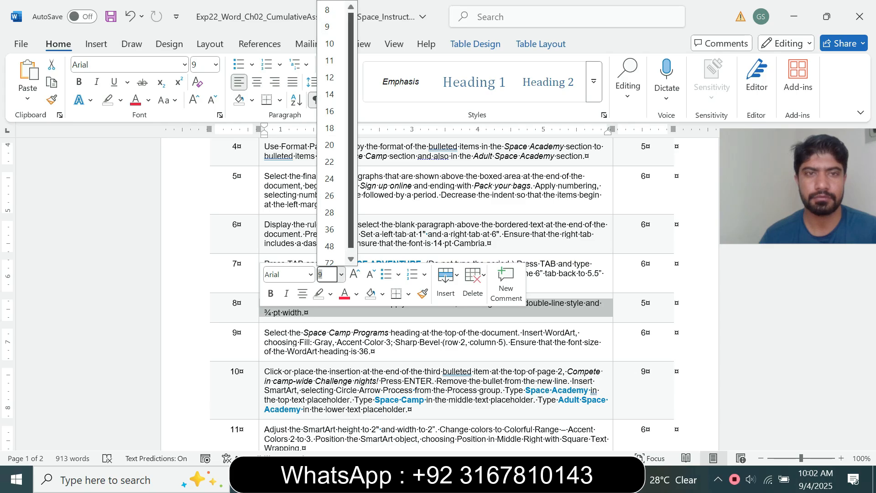
left_click(330, 93)
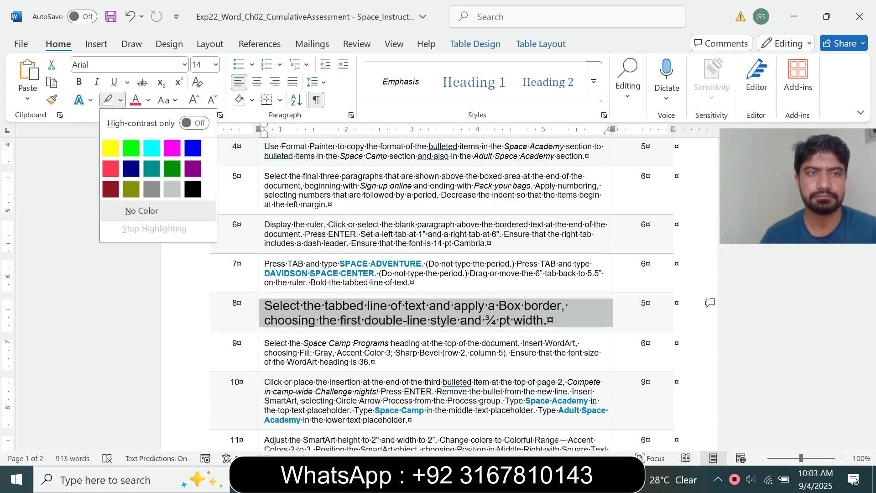
left_click(121, 100)
left_click(152, 148)
Read the step 8 requirement, and select the tabbed text from SPACE ADVENTURE to DAVIDSON SPACE CENTER in the Space document.
left_click_drag(265, 305, 513, 320)
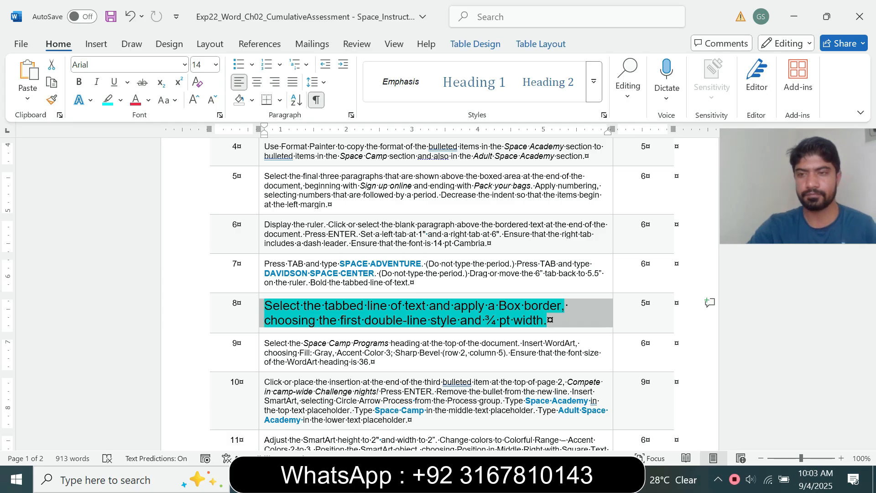
left_click(300, 305)
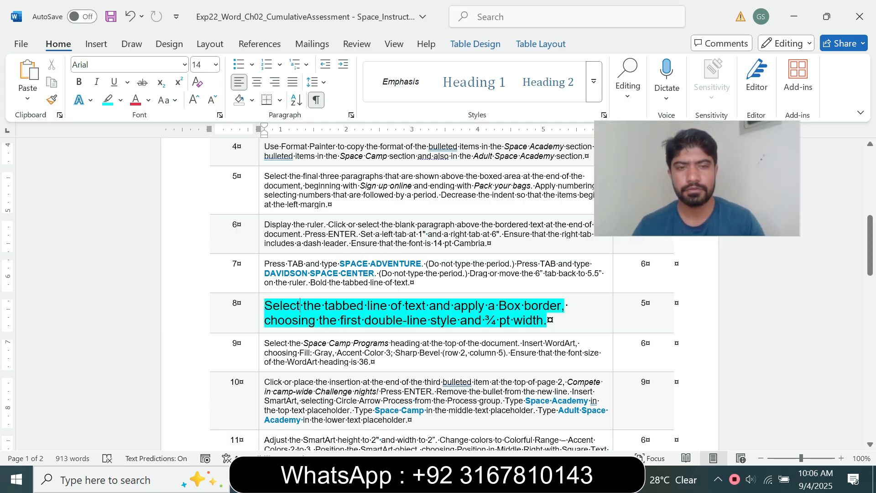
left_click_drag(300, 304, 513, 320)
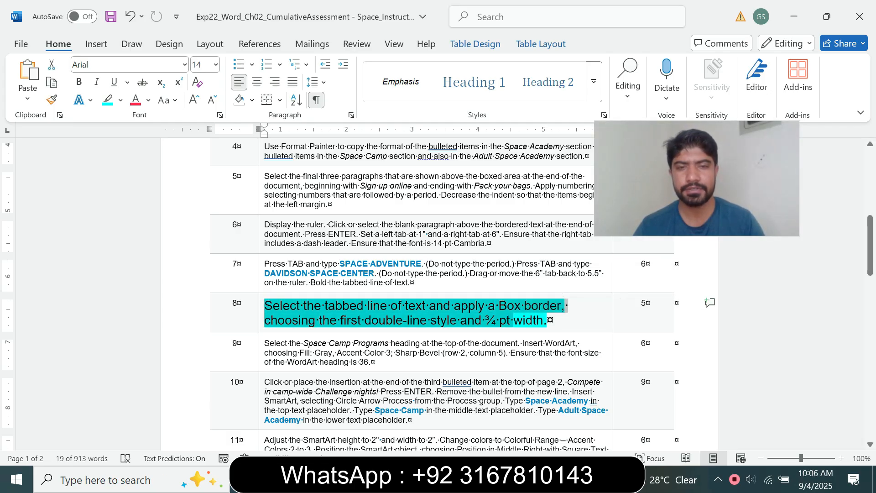
mouse_move(522, 479)
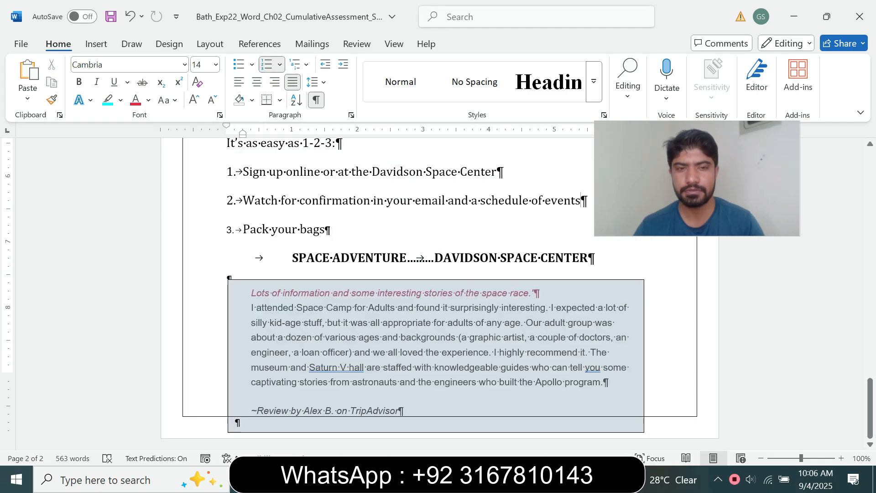
left_click(594, 416)
left_click_drag(291, 259, 588, 259)
Check the Box border requirement in step 8 of the instructions document, and return to the Space document.
mouse_move(522, 479)
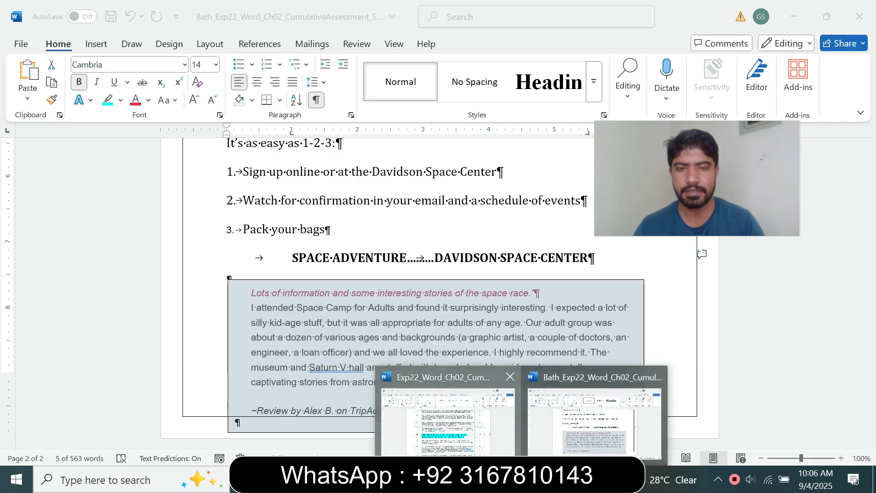
left_click(440, 416)
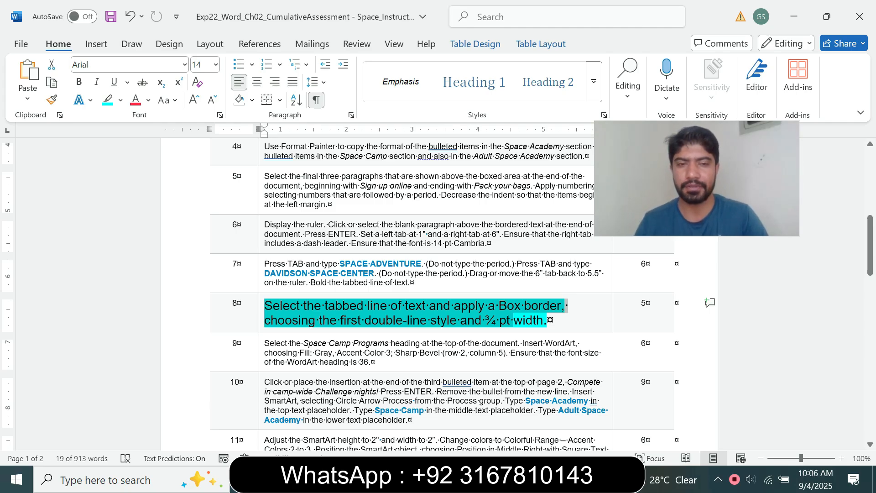
left_click(455, 306)
left_click_drag(454, 306, 561, 306)
mouse_move(522, 479)
left_click(593, 414)
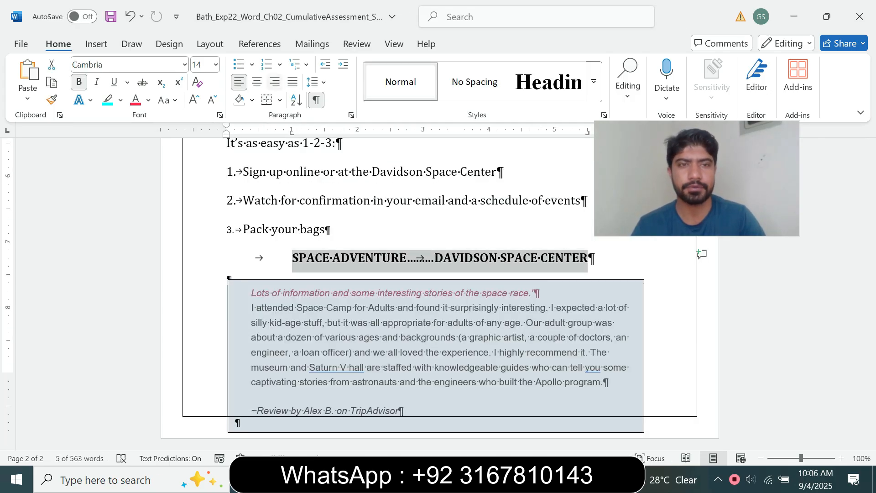
Open the border options for the selected SPACE ADVENTURE line.
right_click(280, 104)
left_click(279, 100)
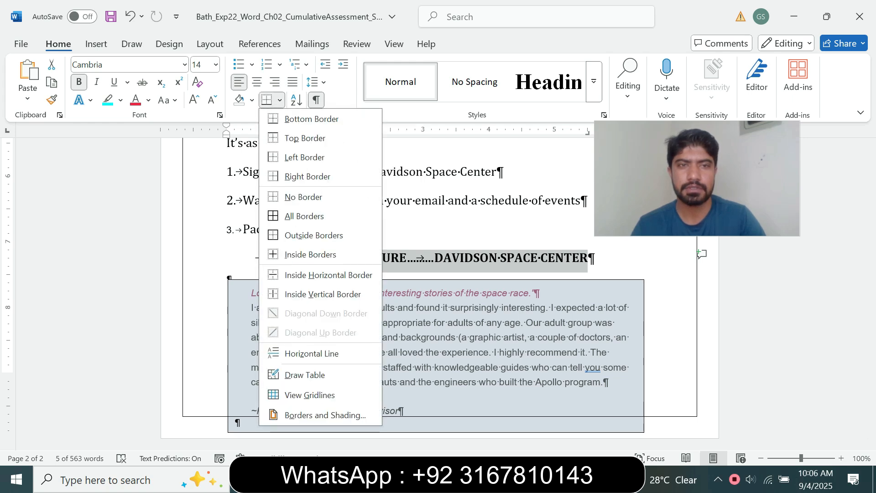
Choose a Box border with the first double-line style for the selected SPACE ADVENTURE tabbed text.
left_click(324, 414)
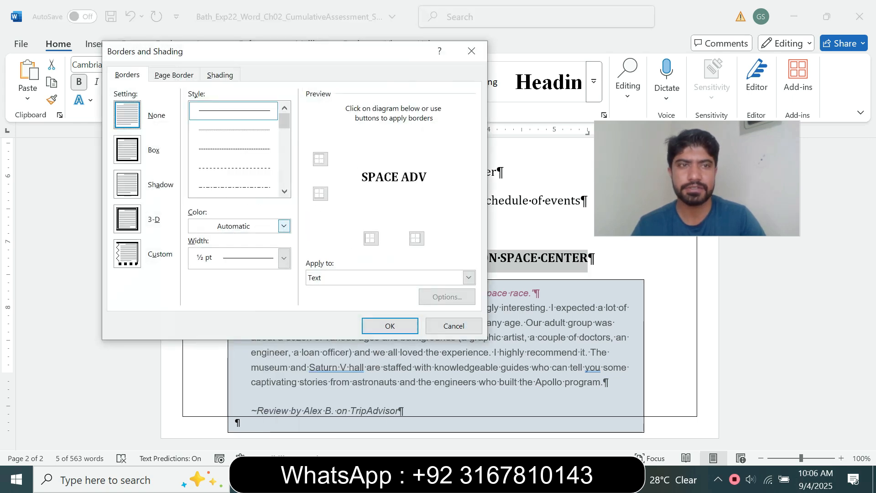
left_click(127, 149)
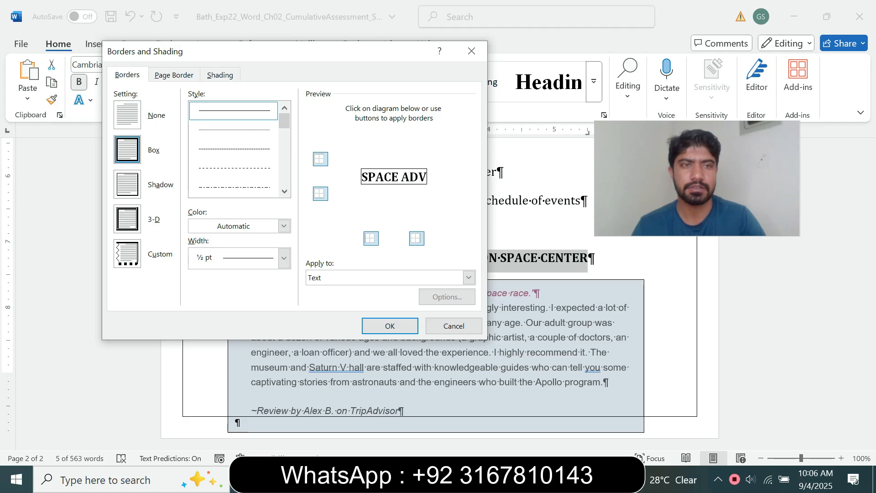
mouse_move(521, 479)
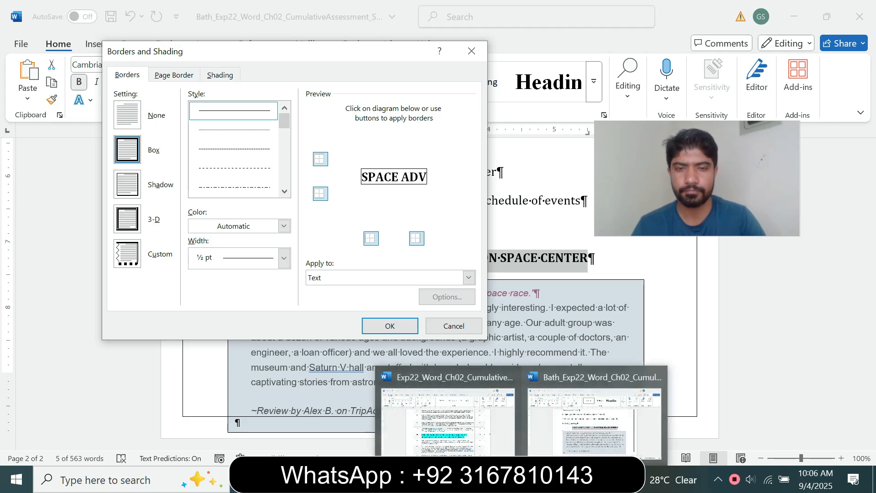
mouse_move(495, 460)
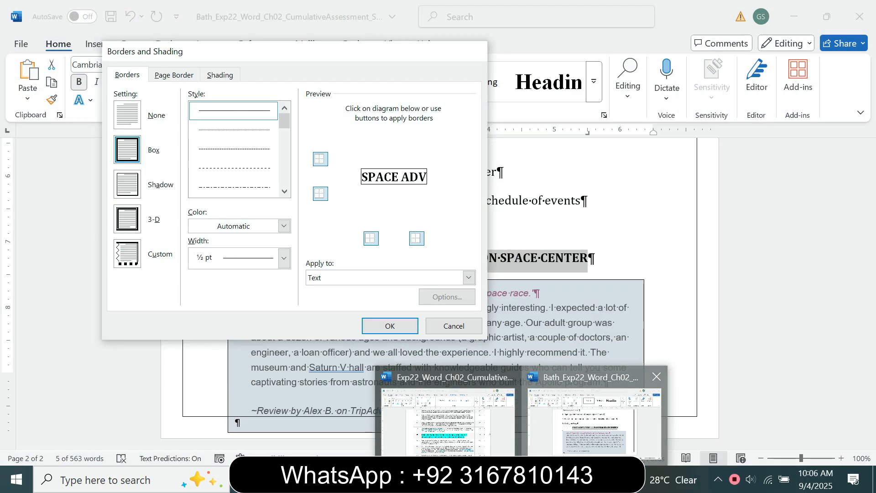
left_click(594, 422)
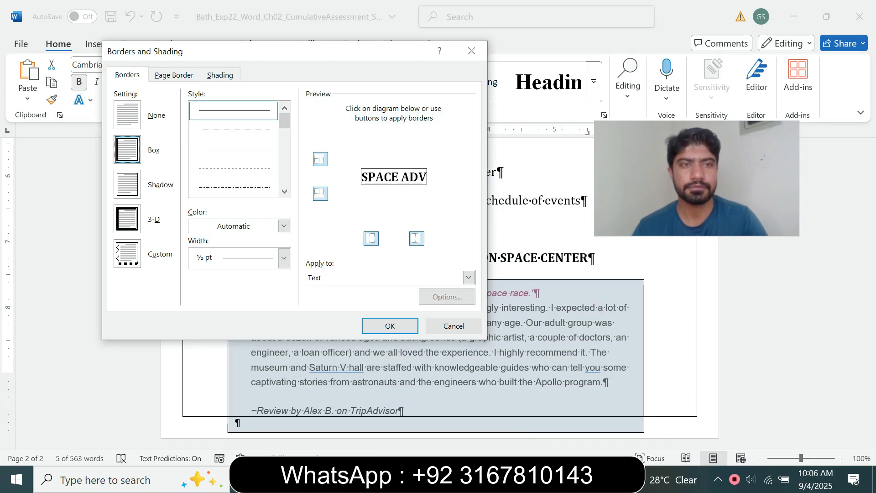
scroll(234, 148, "down", 5)
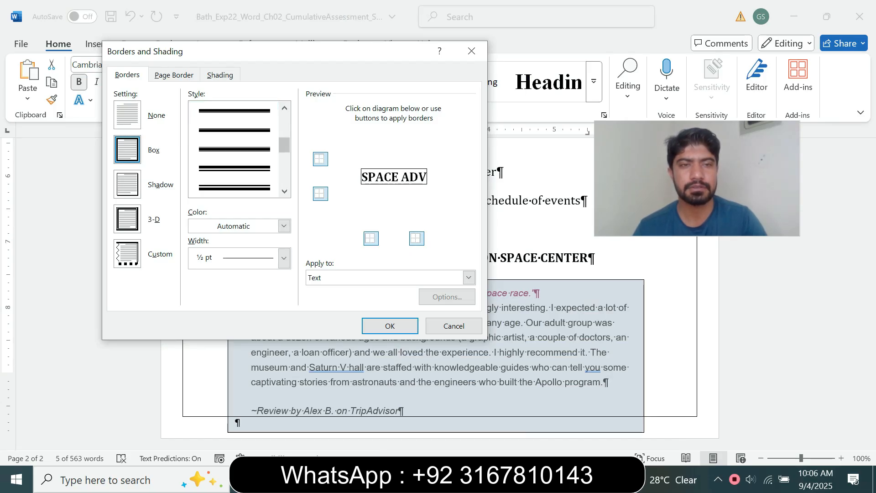
scroll(285, 145, "up", 3)
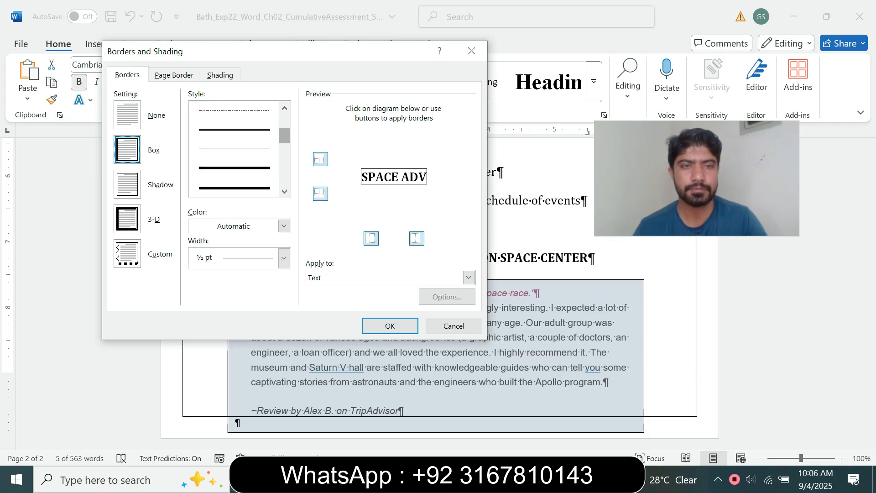
left_click(284, 108)
left_click(234, 149)
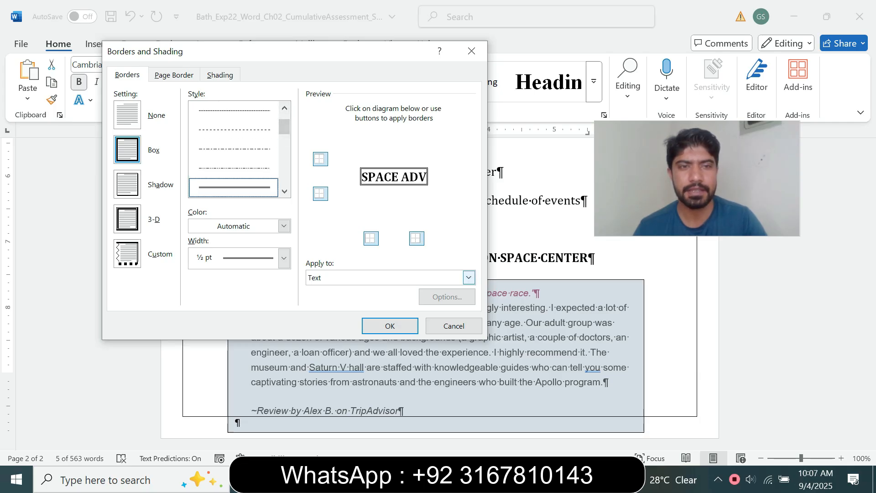
Set the double-line Box border's width to ¾ pt, checking instruction 8, and apply it to the tabbed text.
left_click(445, 377)
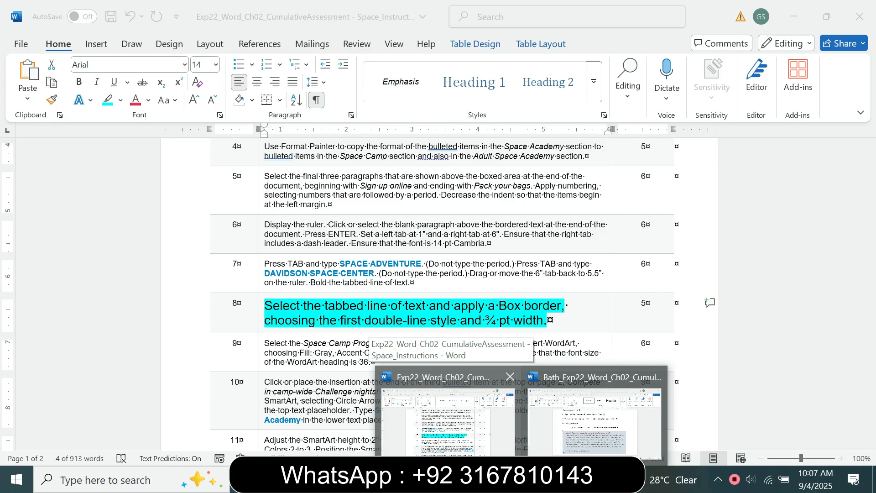
left_click(593, 420)
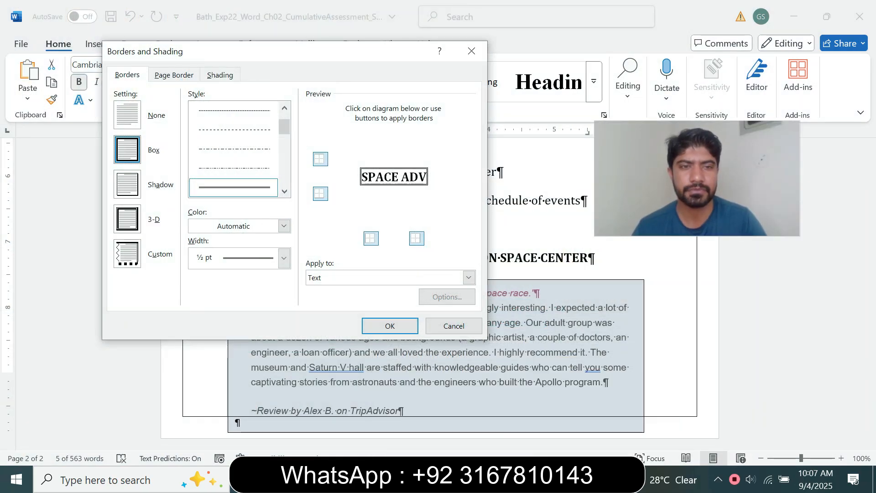
left_click(284, 258)
key("Down")
key("Down")
key("Up")
key("Return")
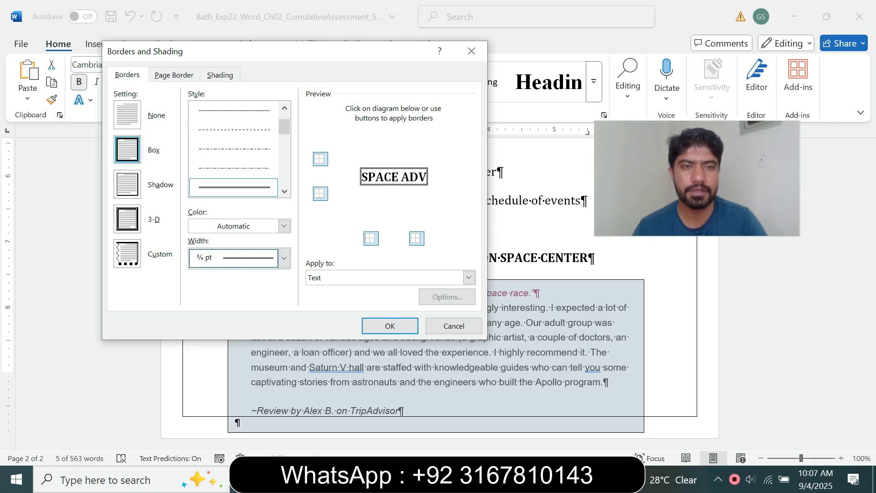
mouse_move(521, 479)
mouse_move(448, 418)
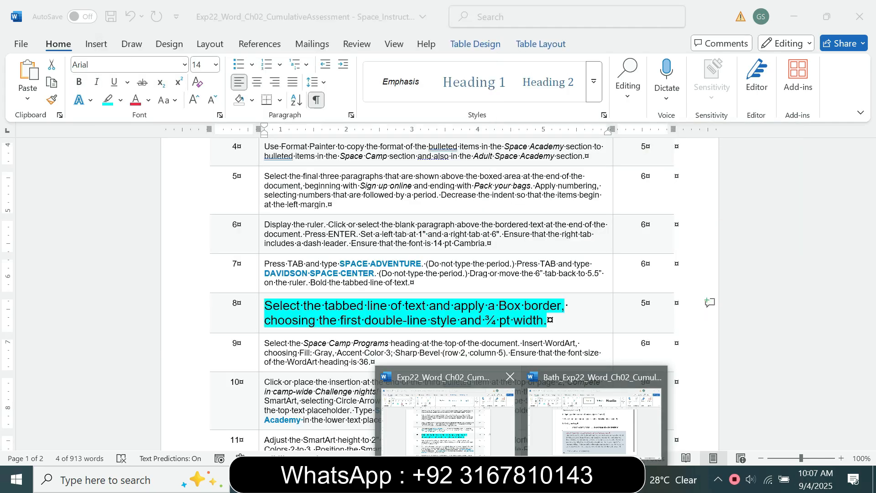
left_click(594, 417)
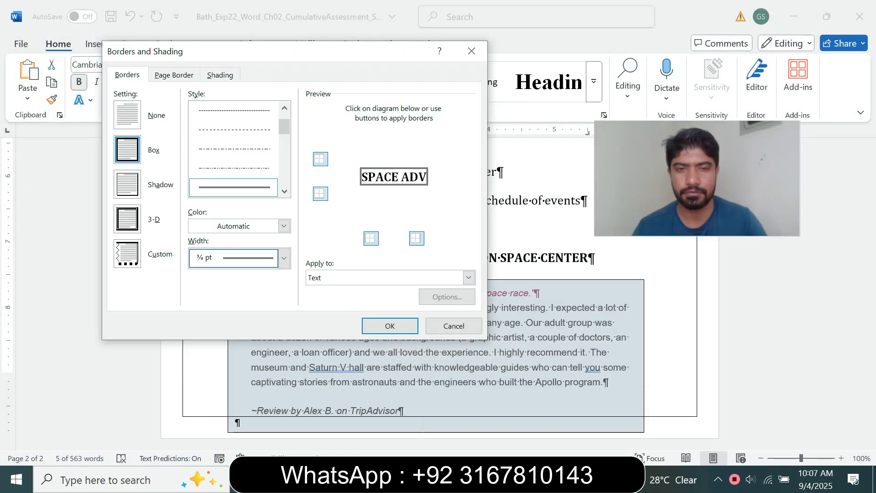
left_click(389, 325)
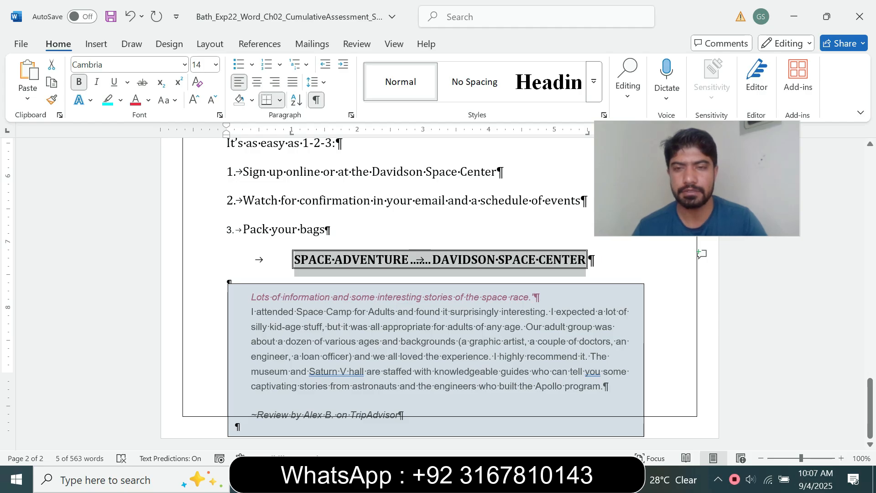
left_click(589, 260)
In the instructions document, return instruction 8's text to 9 pt and remove its highlighting.
mouse_move(523, 479)
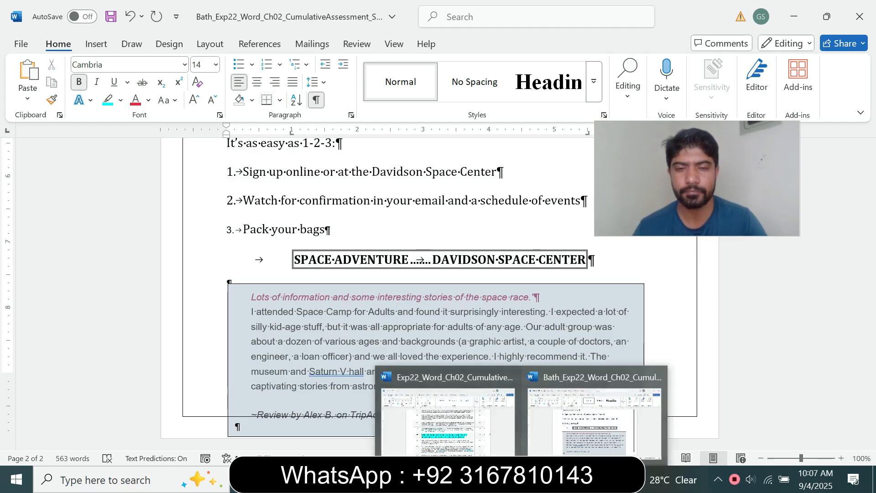
left_click(449, 417)
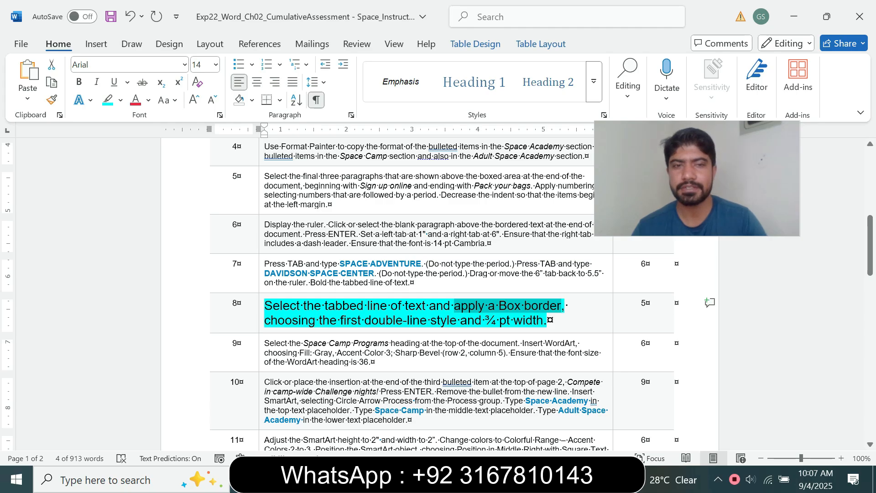
left_click(261, 321)
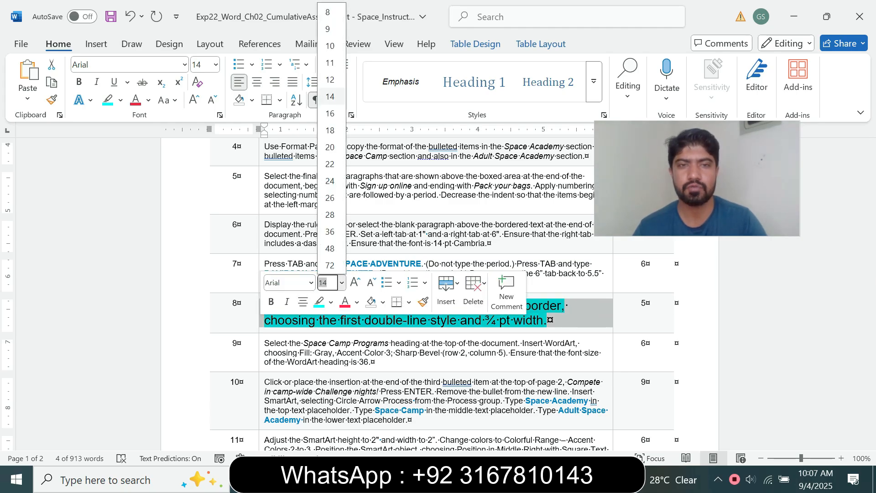
left_click(327, 283)
type("9")
key("Return")
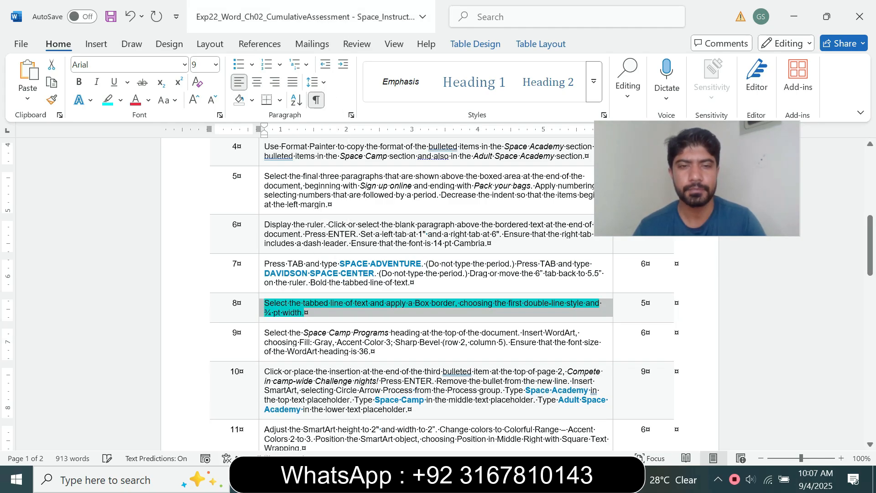
left_click(120, 100)
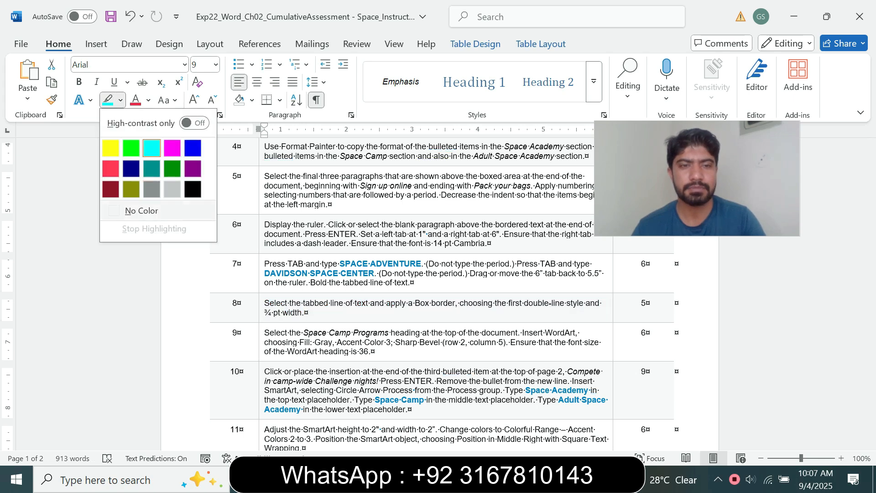
left_click(141, 210)
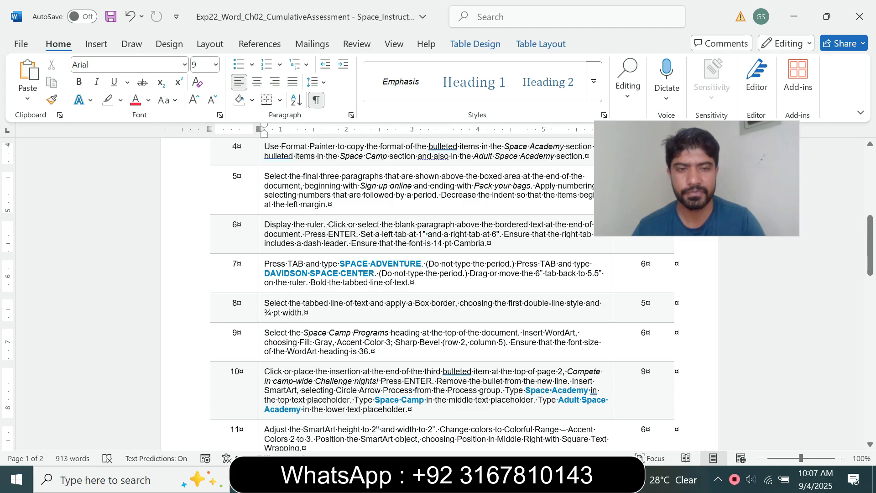
Enlarge instruction 9's text to 14 pt and highlight it in turquoise.
left_click(261, 349)
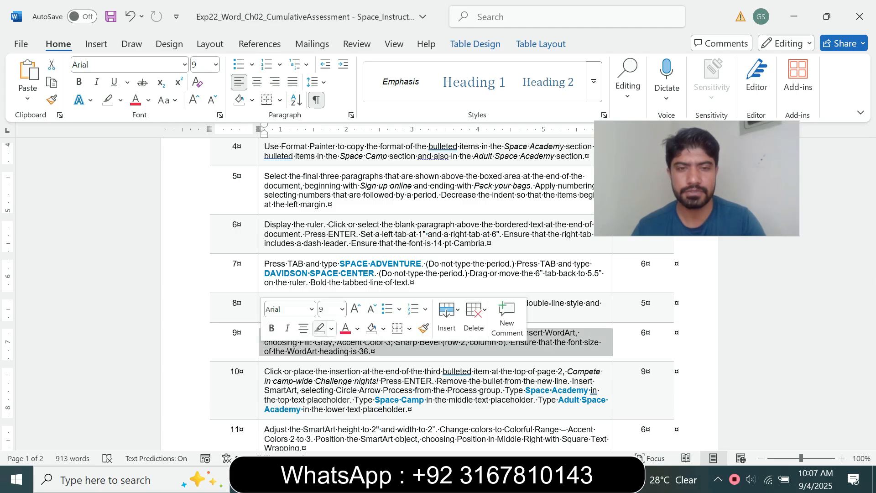
left_click(342, 309)
left_click(332, 121)
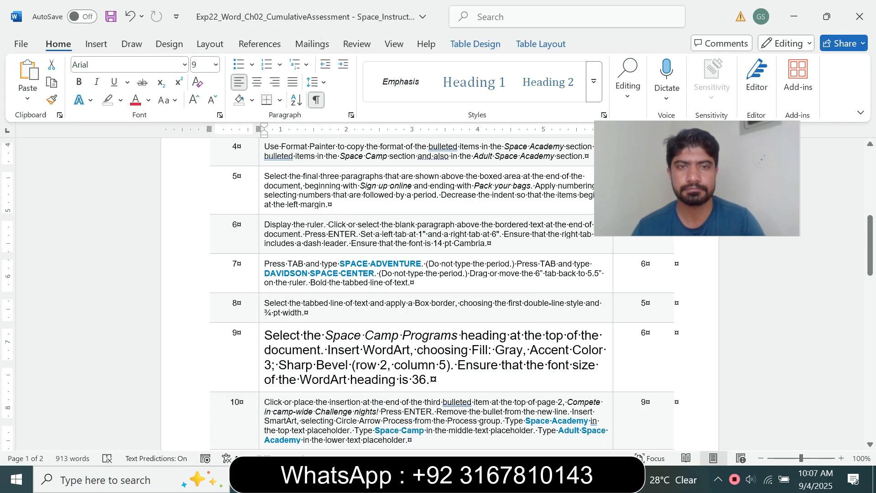
left_click(120, 99)
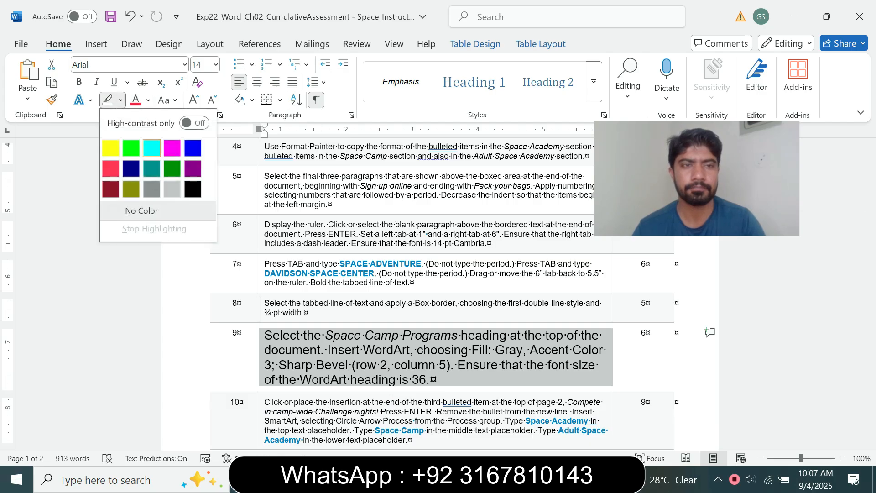
left_click(152, 148)
Check instruction 9, return to the Space Camp document and select the SPACE CAMP PROGRAMS heading on page 1.
left_click_drag(870, 246, 870, 255)
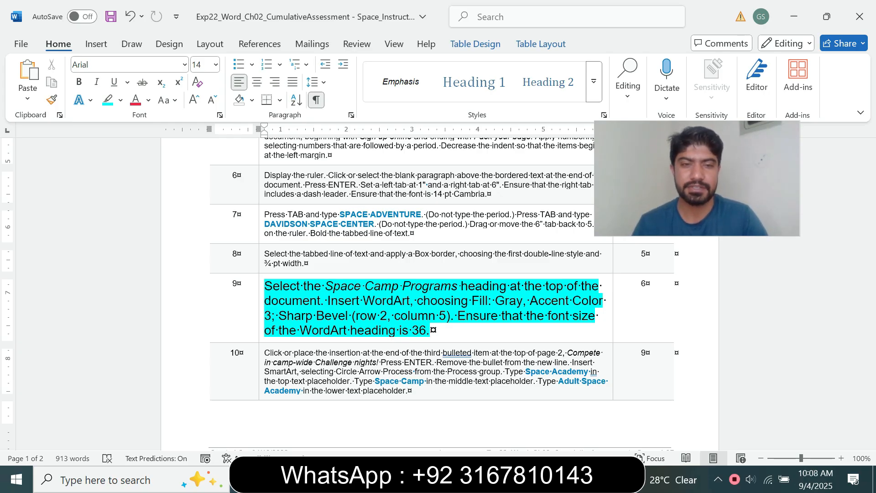
left_click_drag(324, 286, 410, 300)
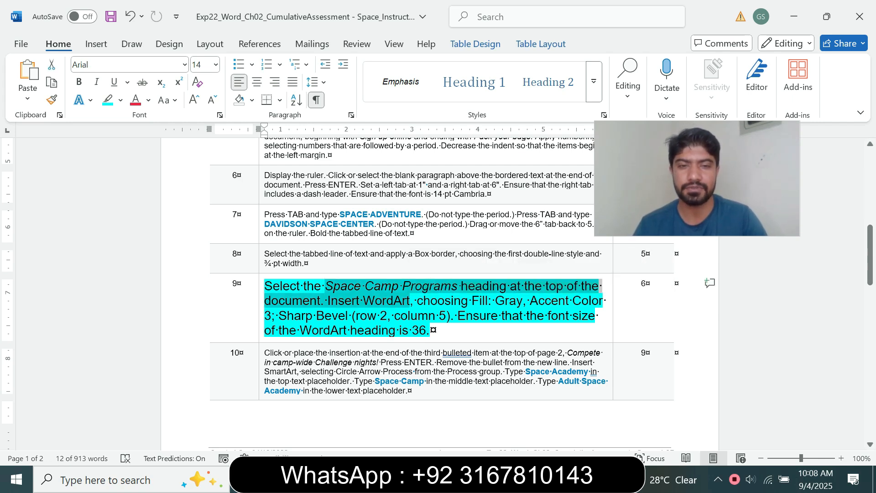
left_click(593, 412)
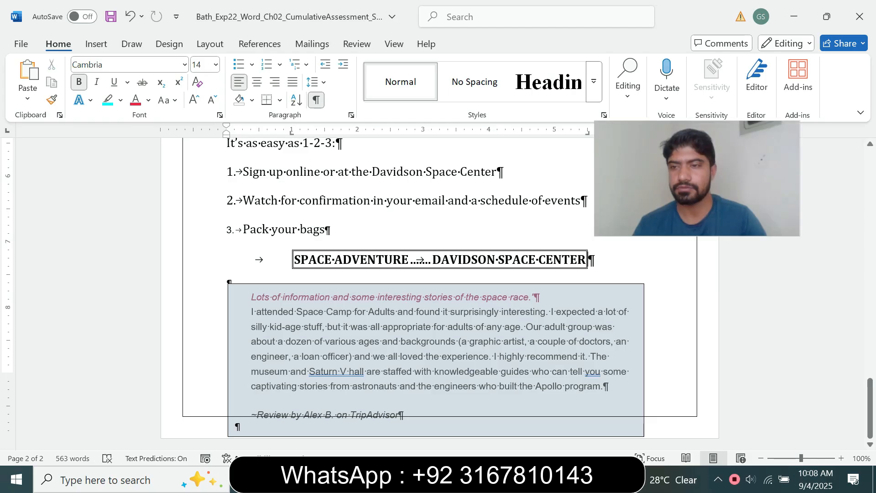
left_click_drag(869, 403, 870, 171)
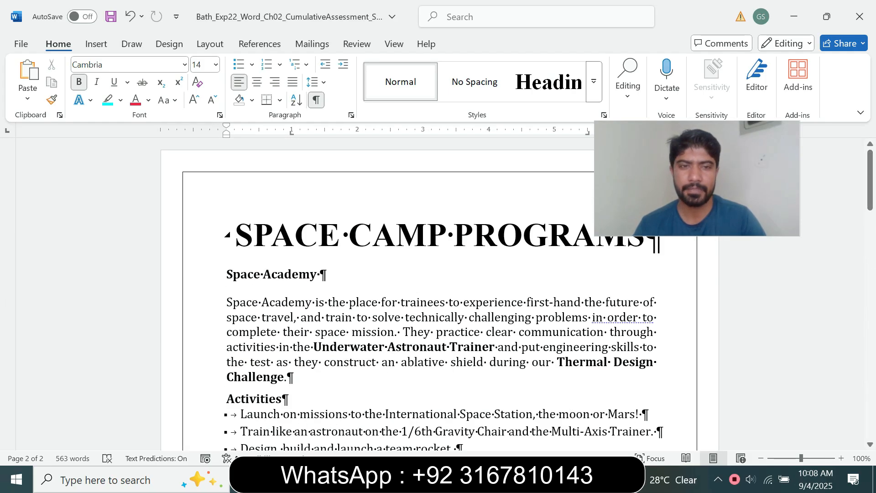
left_click_drag(235, 237, 653, 237)
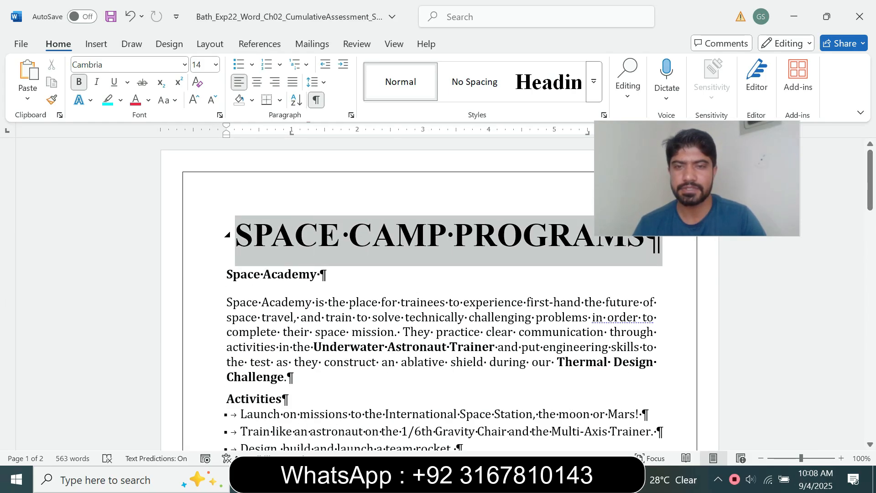
Review the WordArt style and font size required by instruction 9 and return to the Space Camp document.
mouse_move(521, 479)
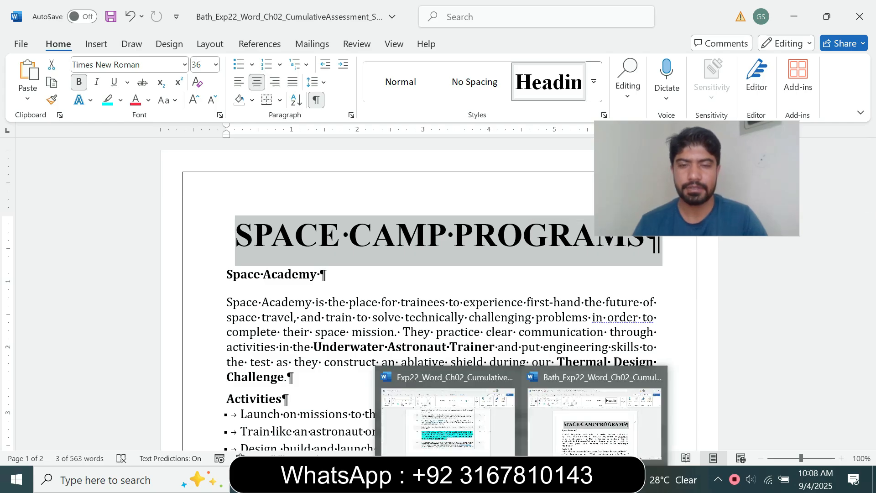
left_click(448, 421)
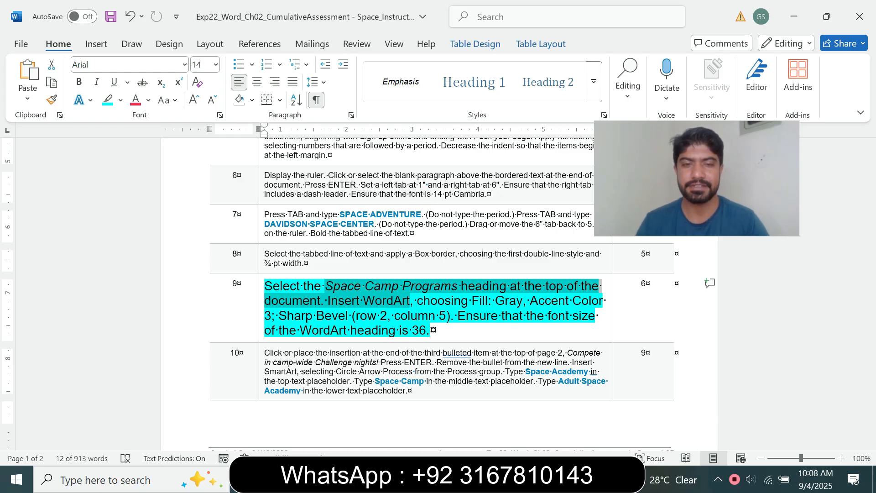
left_click(360, 315)
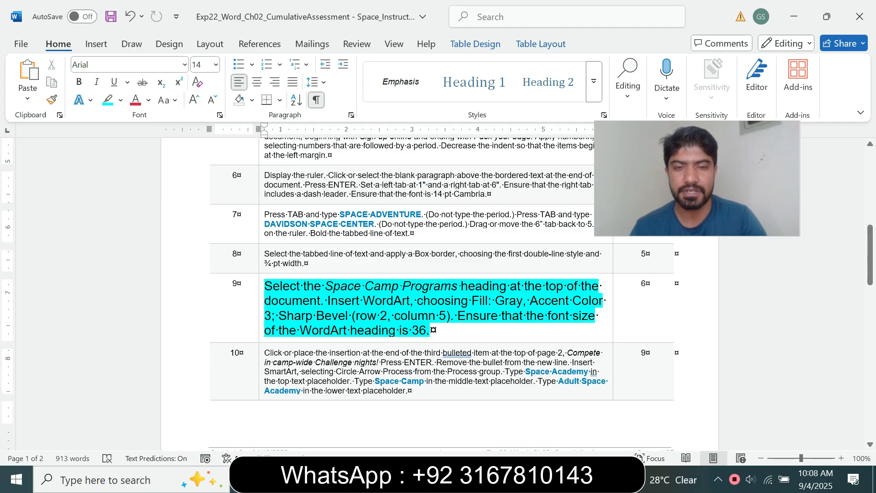
left_click_drag(328, 301, 429, 331)
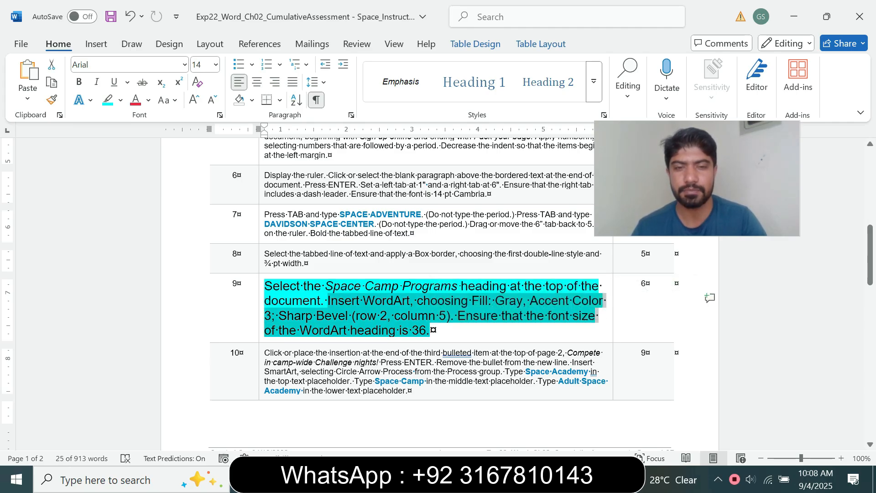
mouse_move(521, 479)
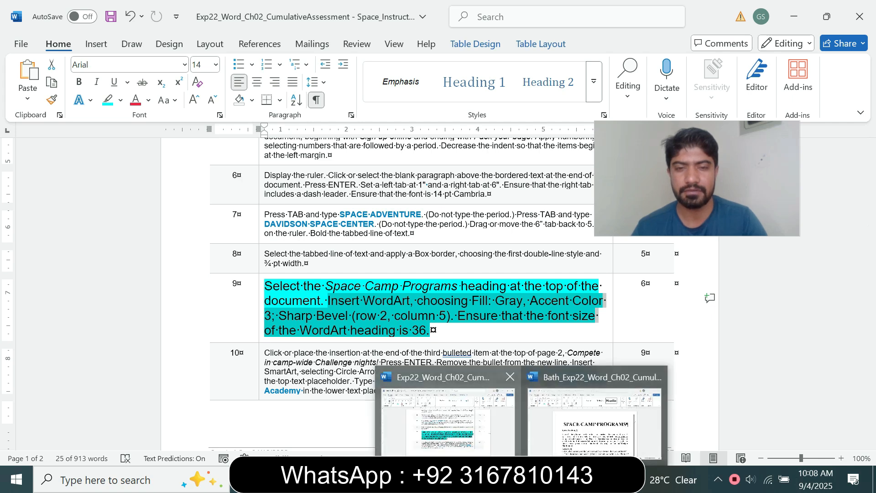
left_click(595, 415)
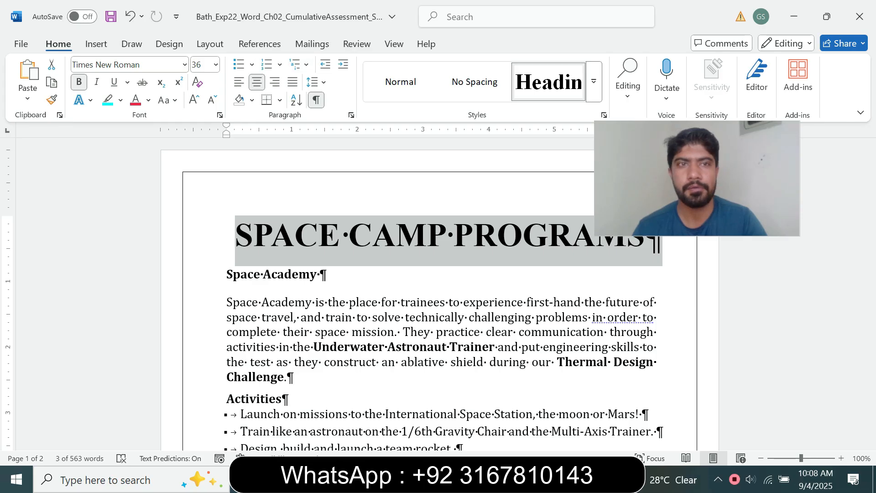
left_click(169, 43)
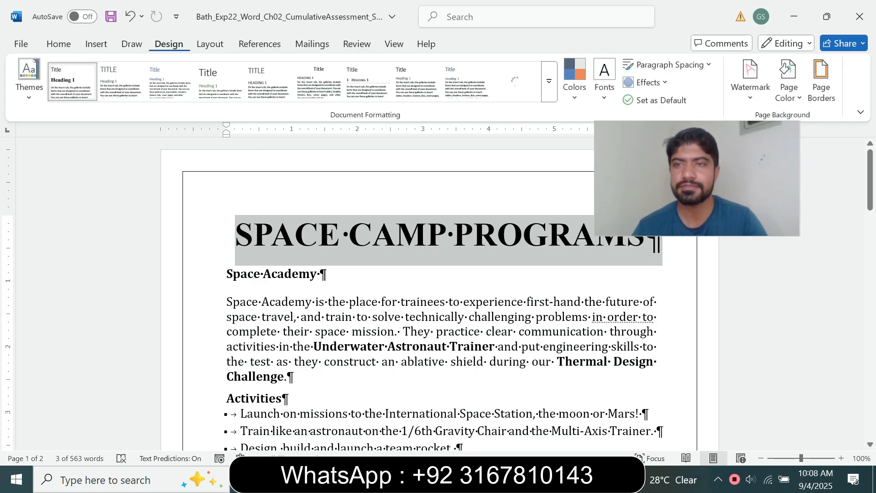
Convert the selected SPACE CAMP PROGRAMS heading to WordArt with the style Fill: Gray, Accent color 3; Sharp Bevel (row 2, column 5).
left_click(96, 44)
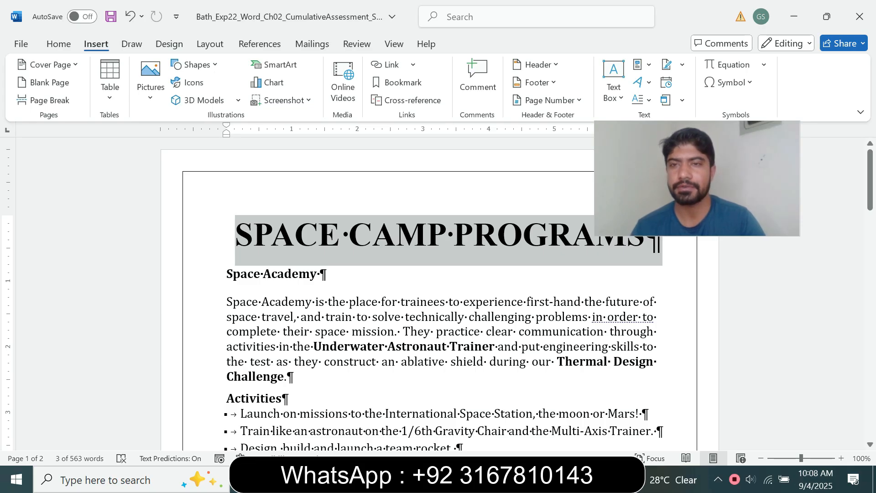
key("alt+Tab")
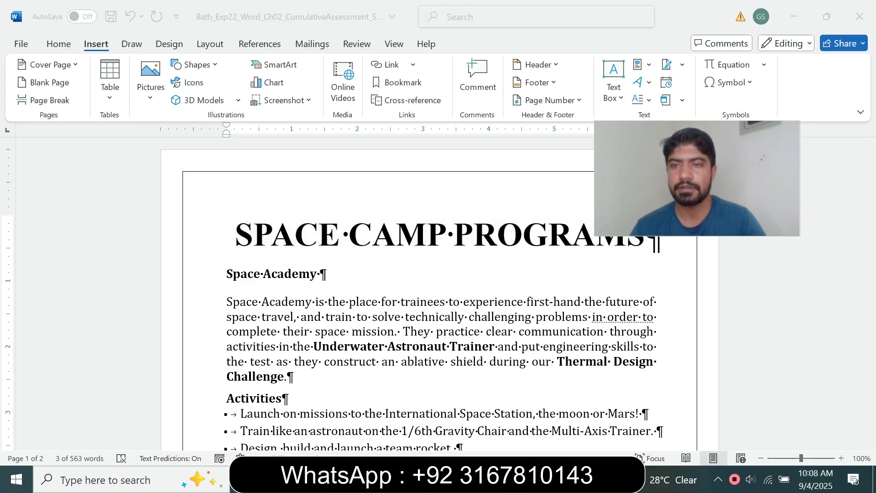
key("alt+Tab")
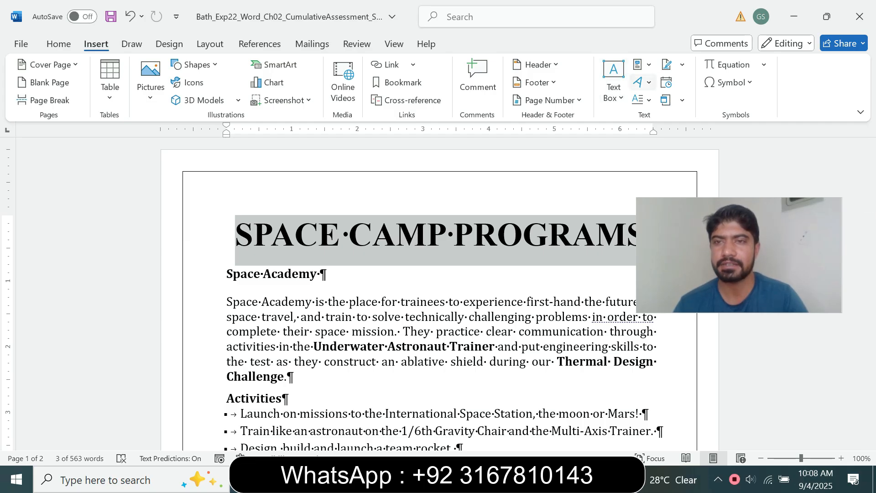
left_click(638, 83)
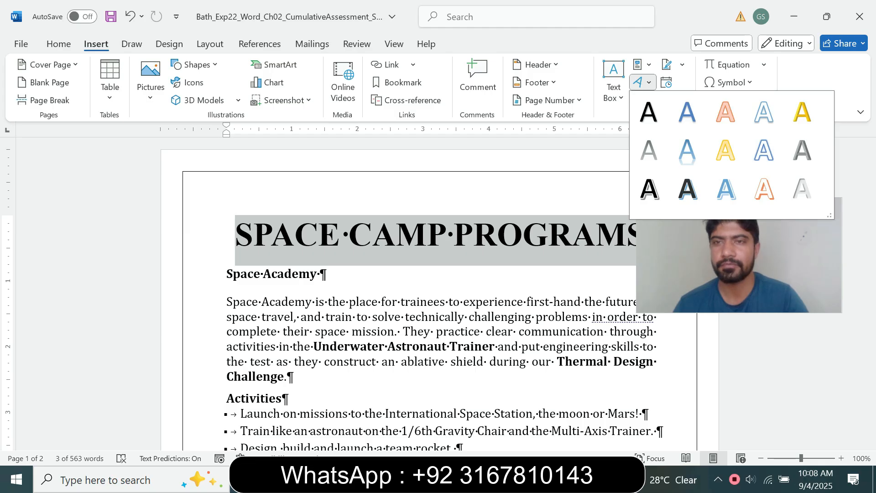
mouse_move(521, 479)
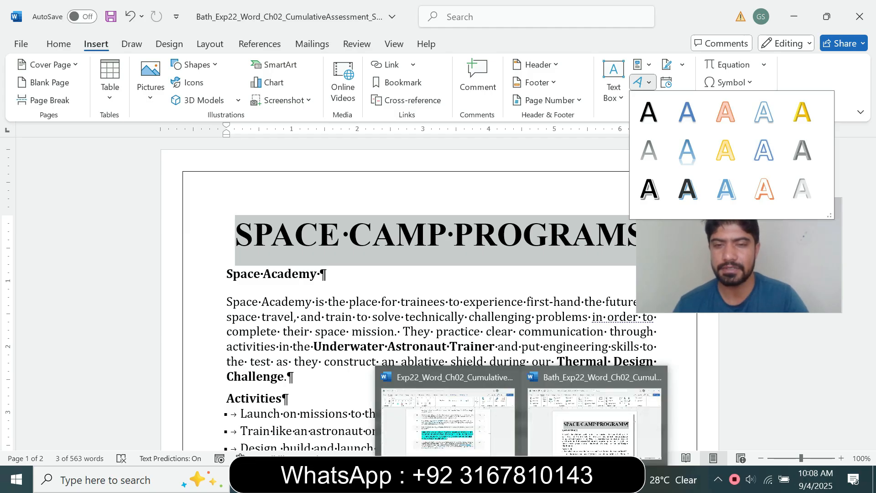
mouse_move(497, 460)
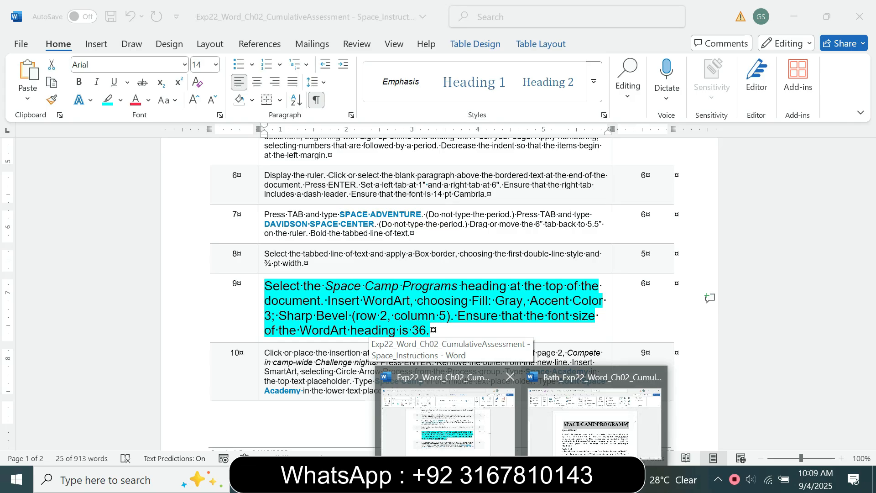
right_click(571, 418)
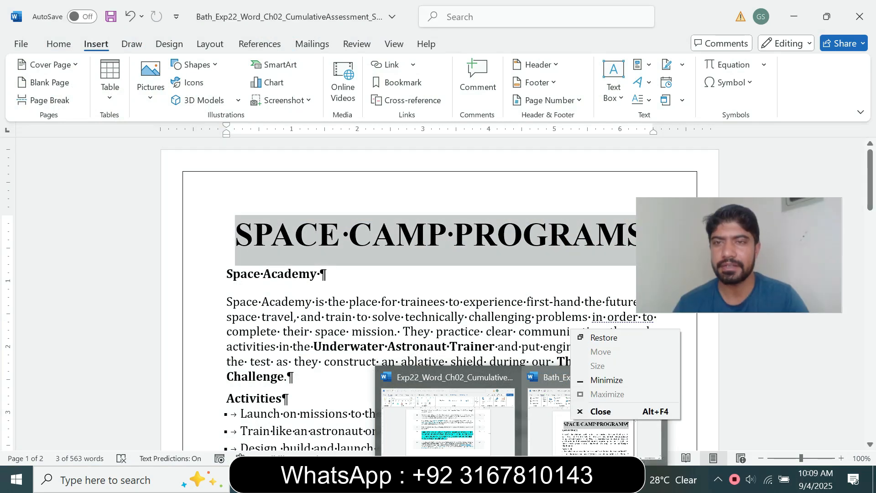
right_click(650, 84)
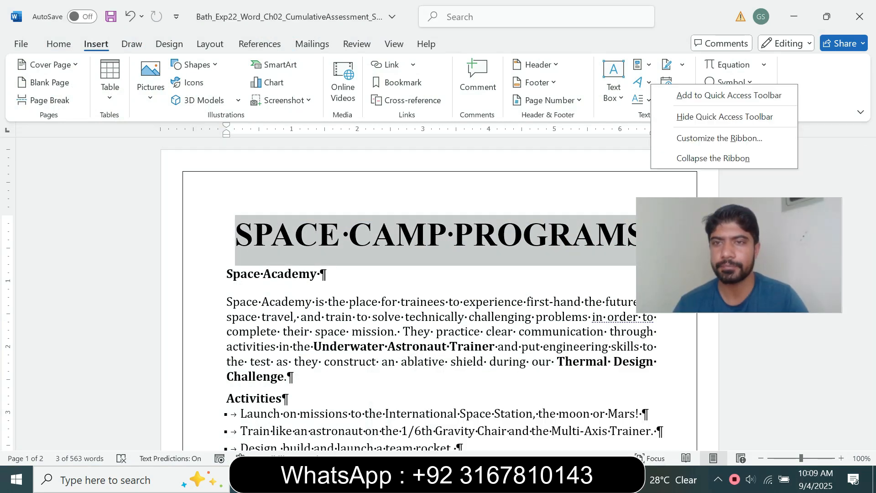
left_click(649, 83)
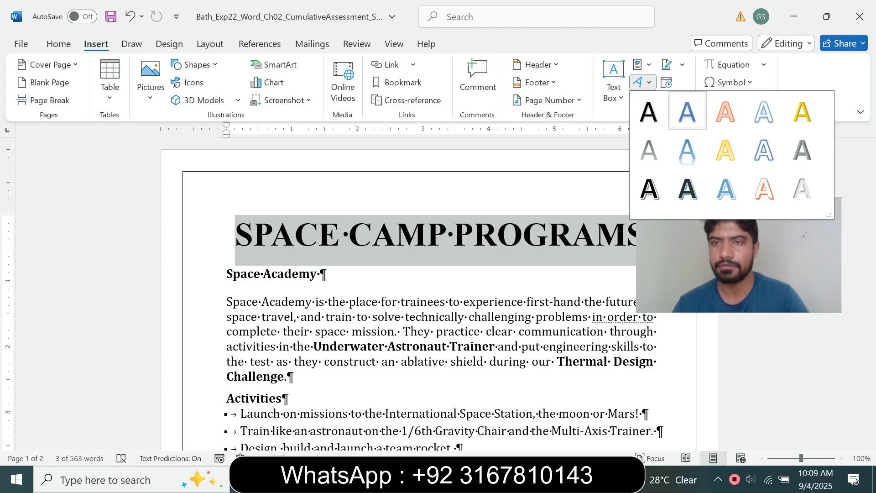
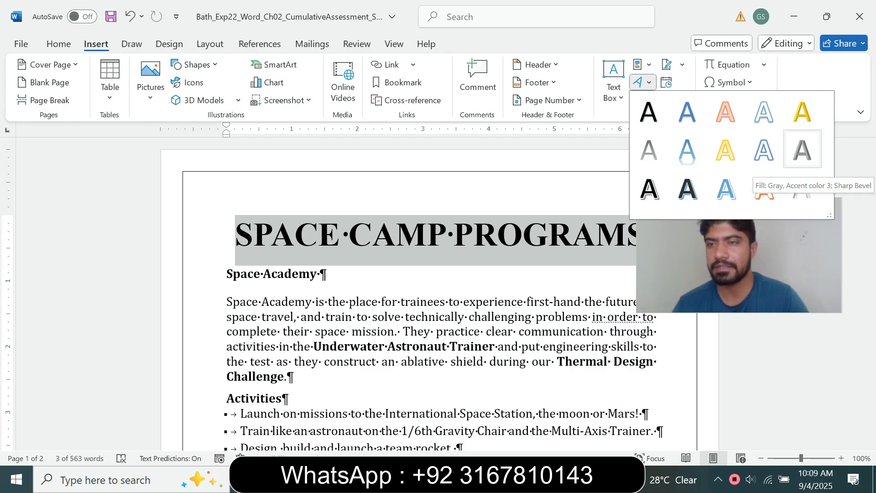
left_click(801, 149)
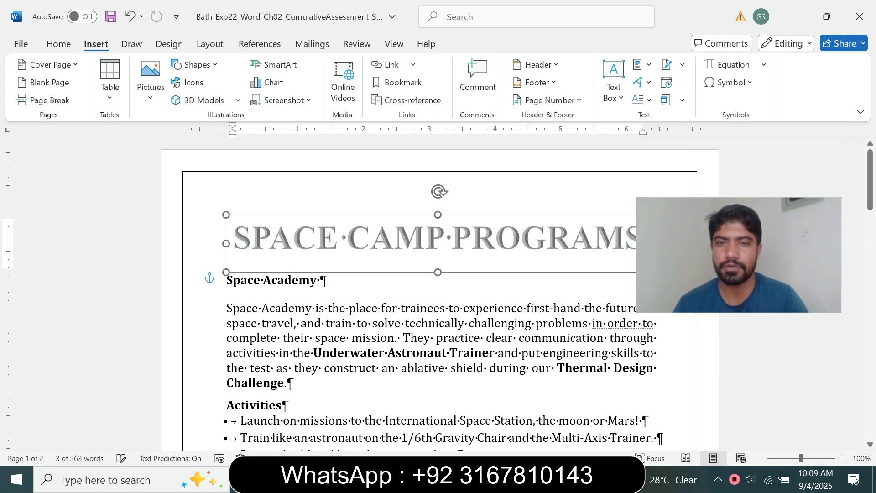
Check the font size instruction 9 requires for the WordArt heading, and return to the Space Camp document.
mouse_move(521, 479)
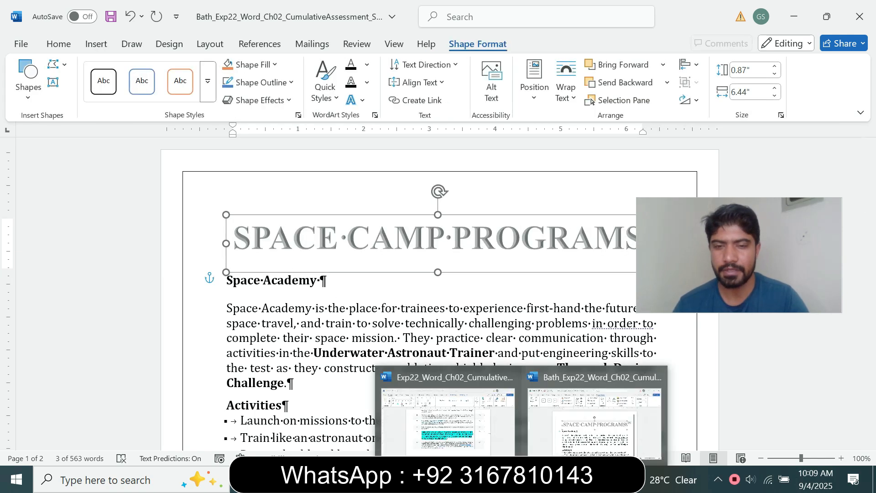
left_click(444, 415)
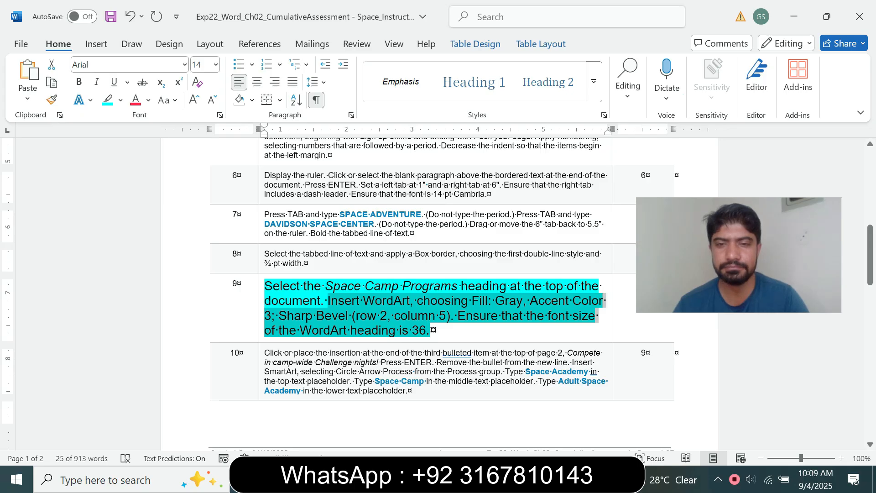
left_click(305, 316)
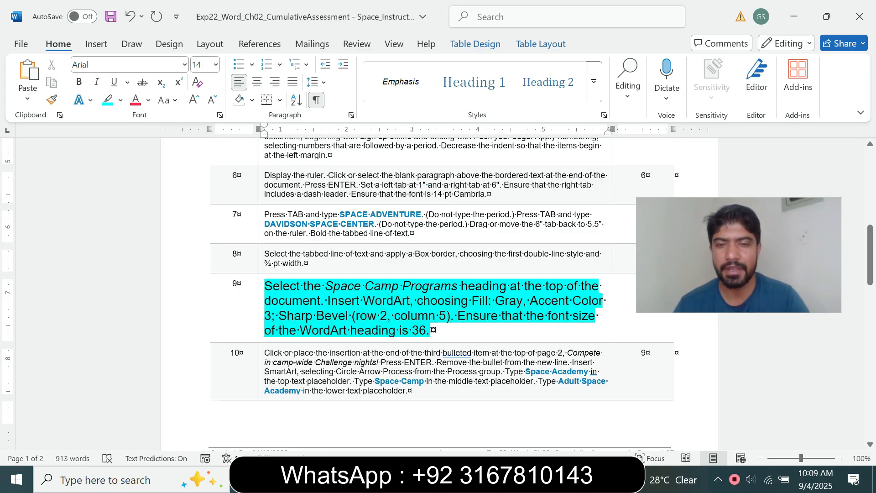
left_click_drag(458, 316, 493, 330)
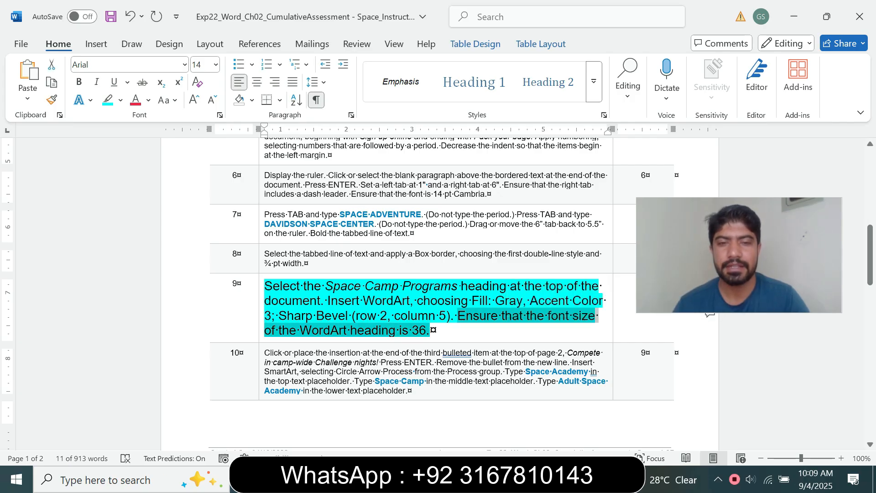
mouse_move(521, 479)
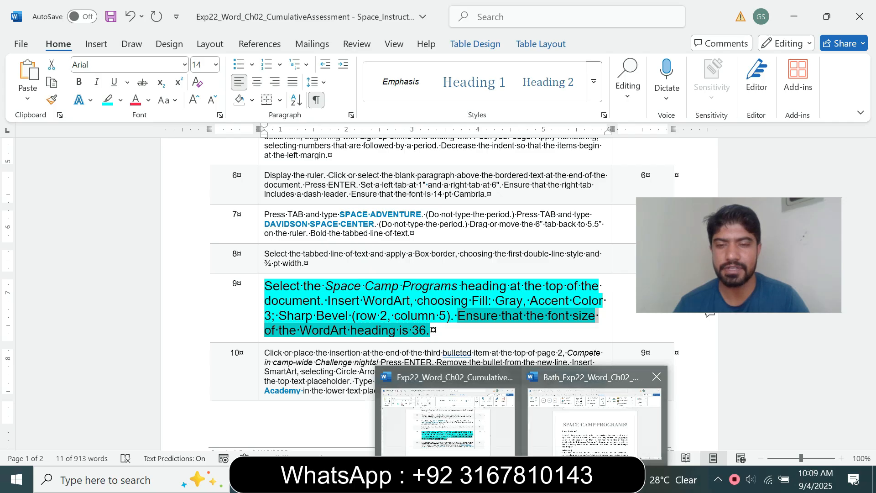
left_click(593, 415)
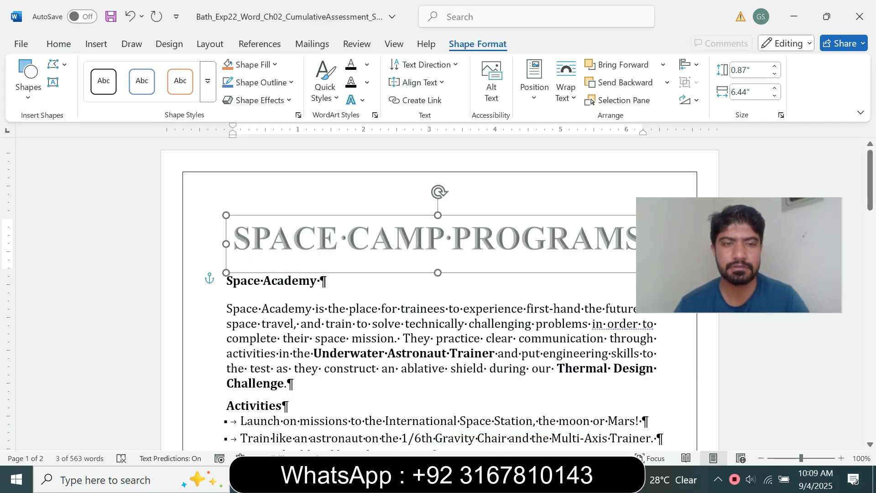
right_click(476, 224)
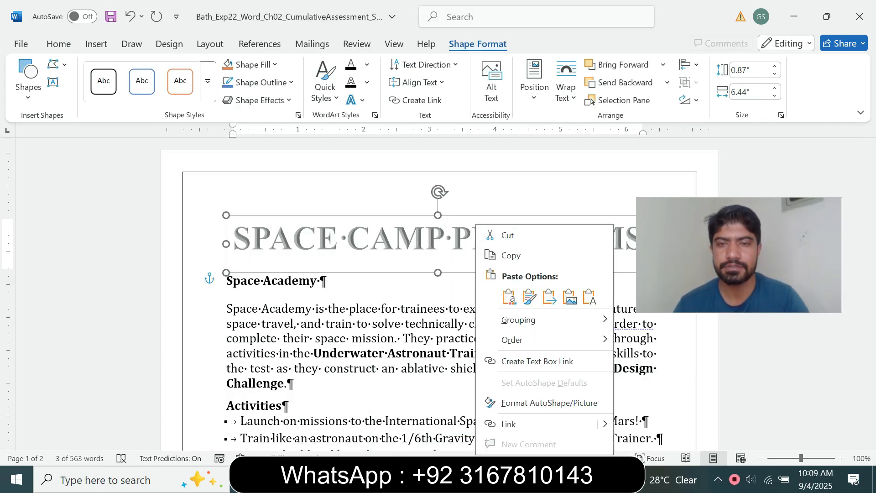
right_click(519, 197)
right_click(542, 238)
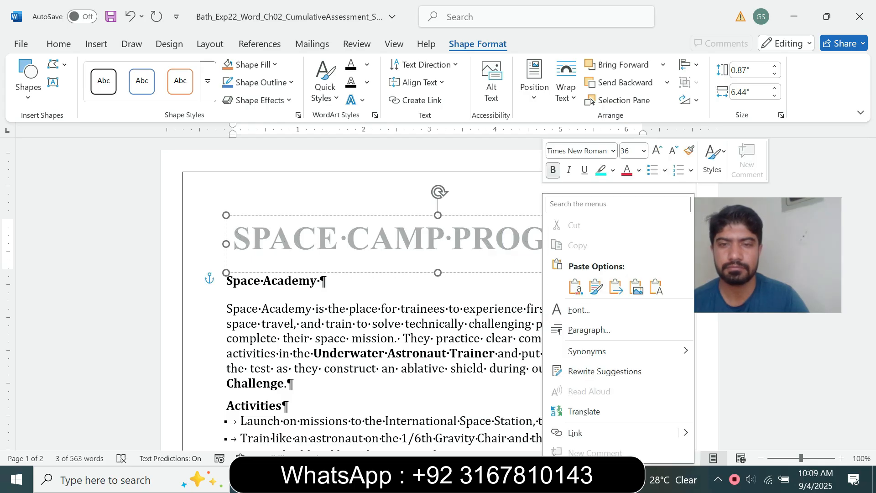
key("Escape")
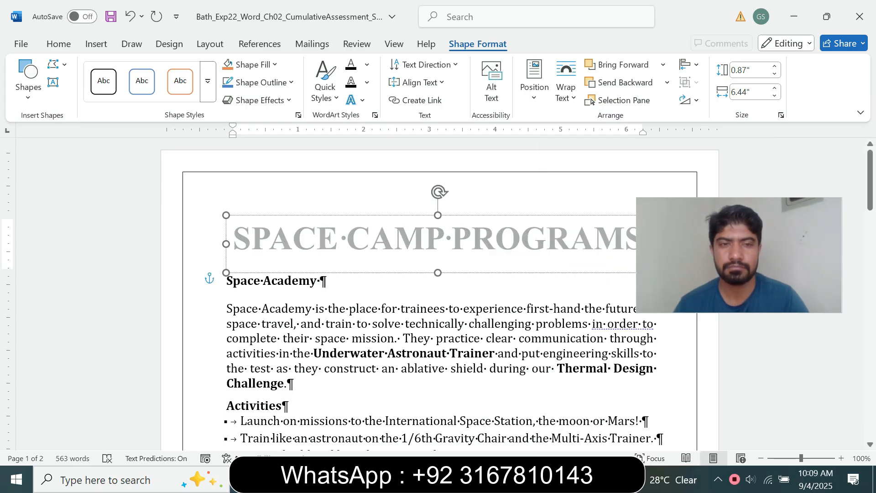
left_click_drag(543, 214, 569, 215)
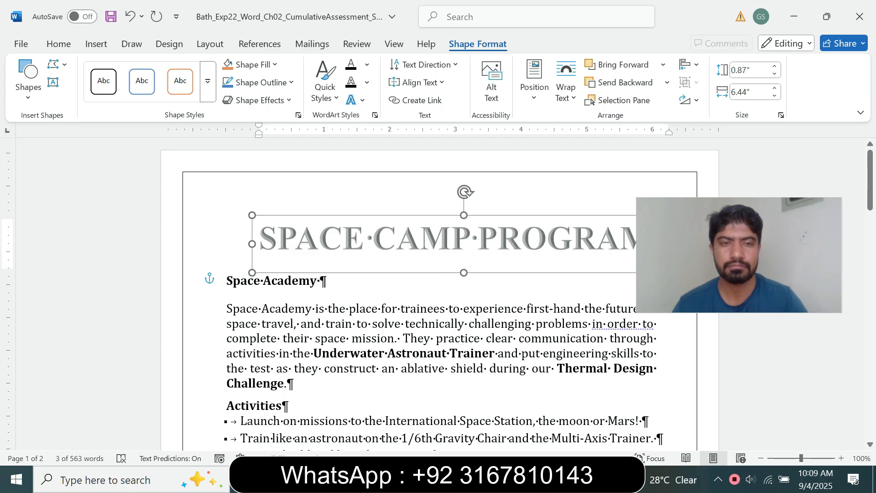
key("ctrl+z")
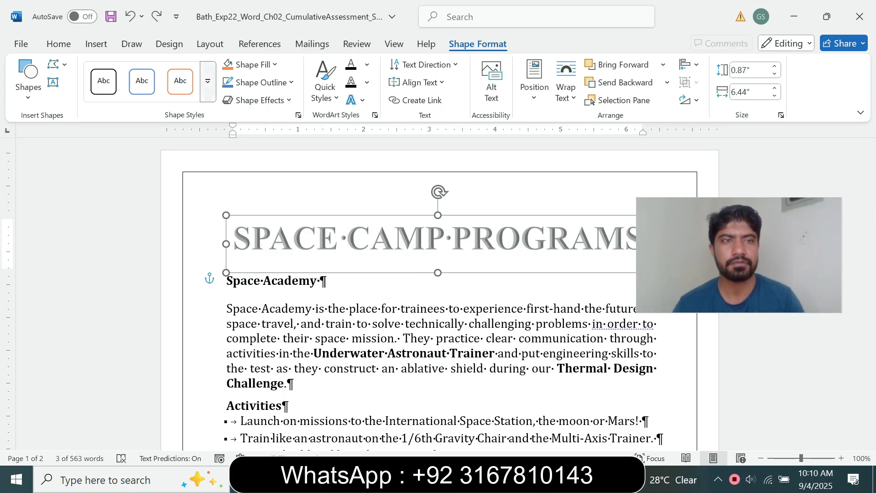
Set the SPACE CAMP PROGRAMS WordArt's font size to 36 and deselect it.
left_click(58, 44)
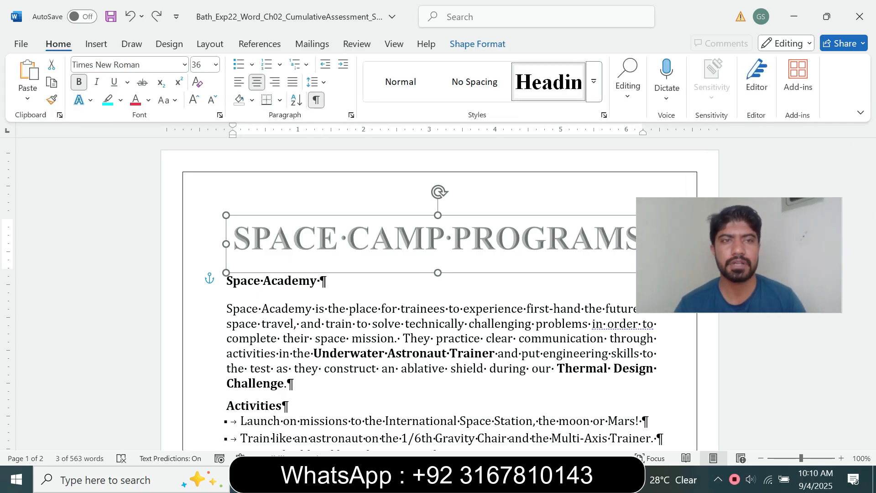
left_click(216, 64)
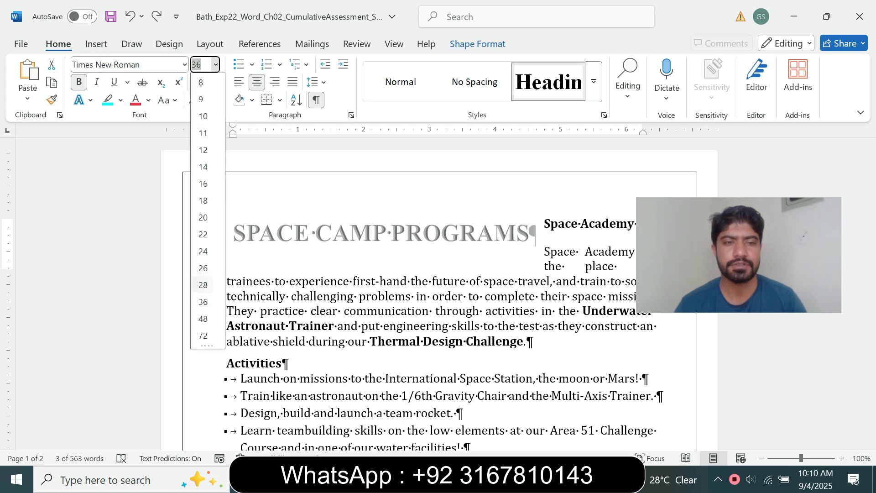
left_click(203, 301)
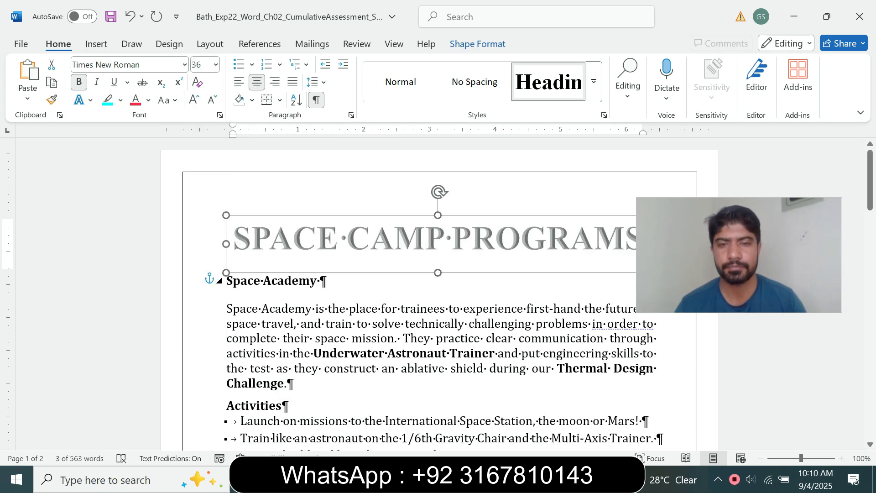
left_click(348, 283)
In the instructions document, return instruction 9's text to 9 pt and remove its highlighting.
left_click(521, 479)
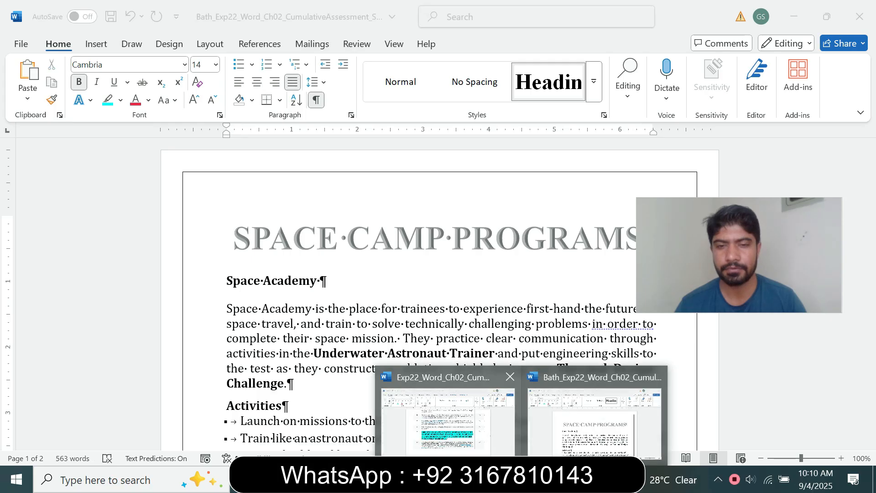
left_click(445, 415)
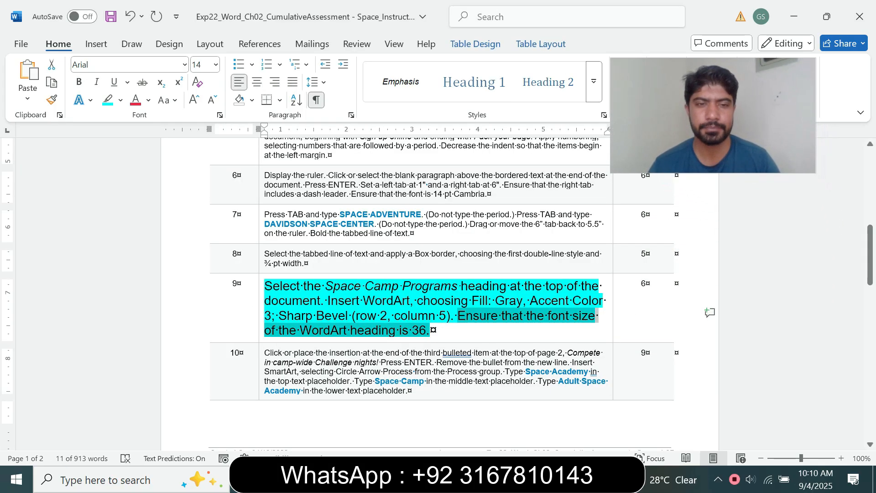
left_click(261, 331)
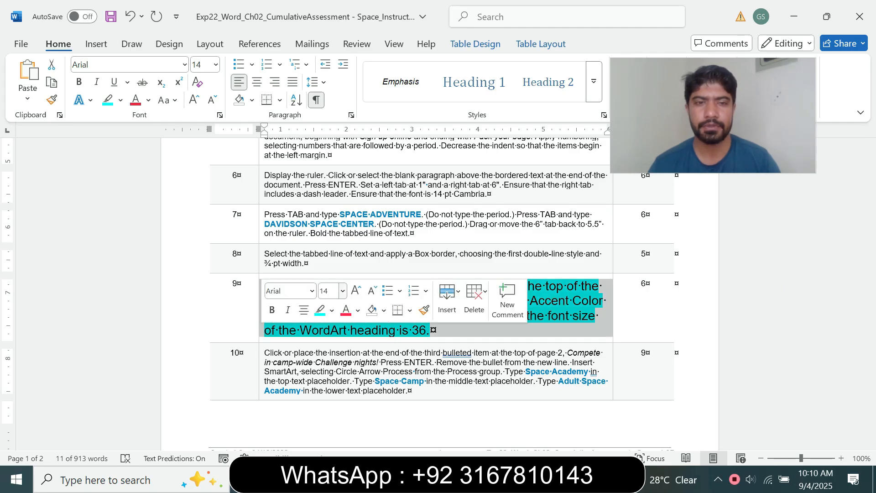
left_click(343, 290)
left_click(331, 34)
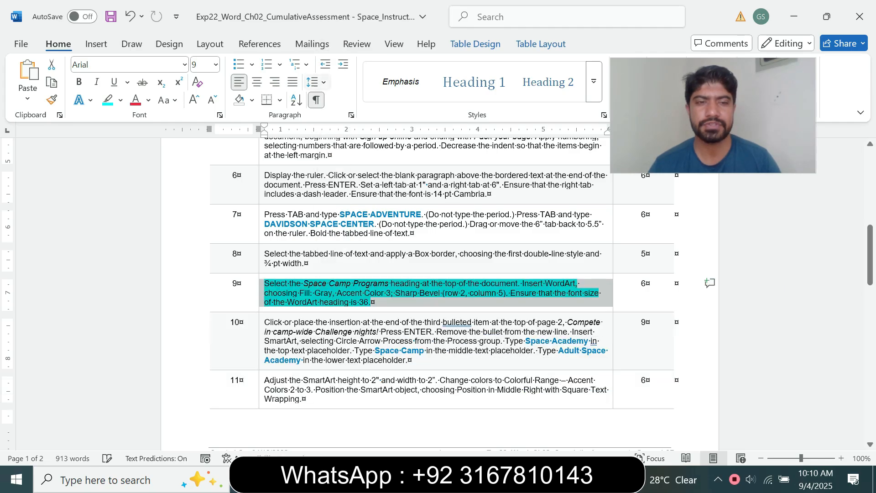
left_click(120, 100)
left_click(141, 209)
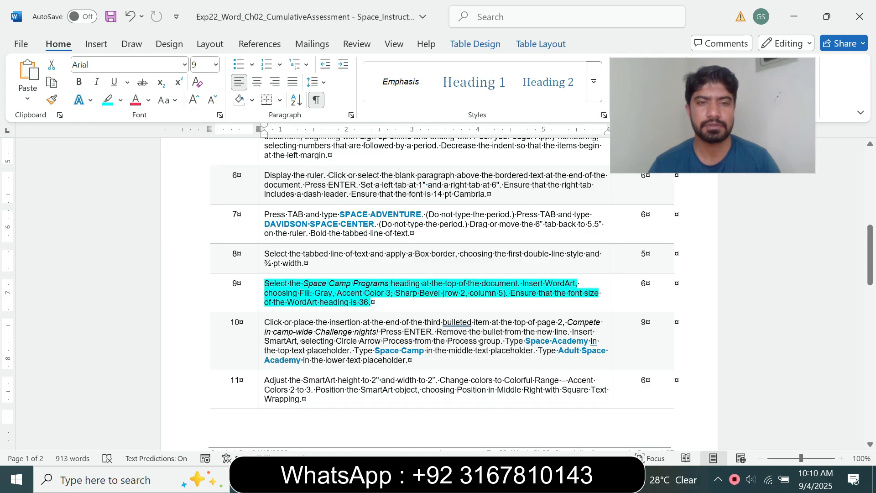
Enlarge instruction 10's text to 14 pt and highlight it in turquoise.
left_click(261, 351)
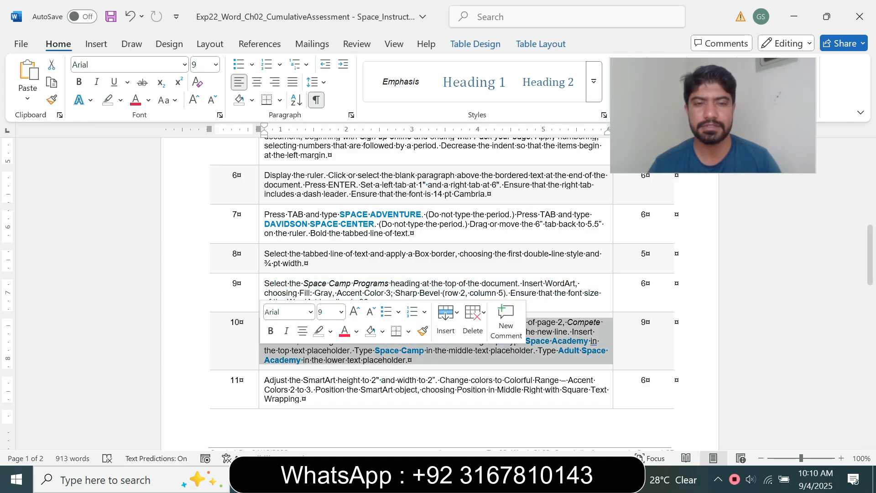
left_click(341, 312)
left_click(329, 125)
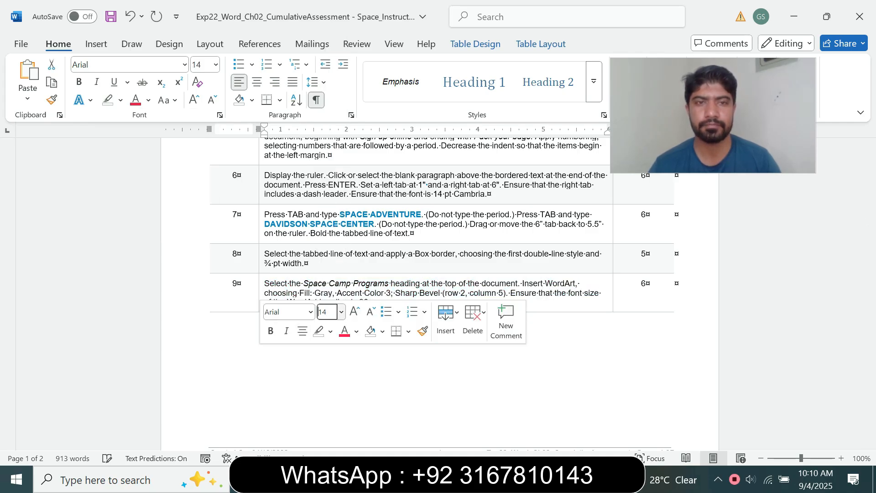
left_click(120, 100)
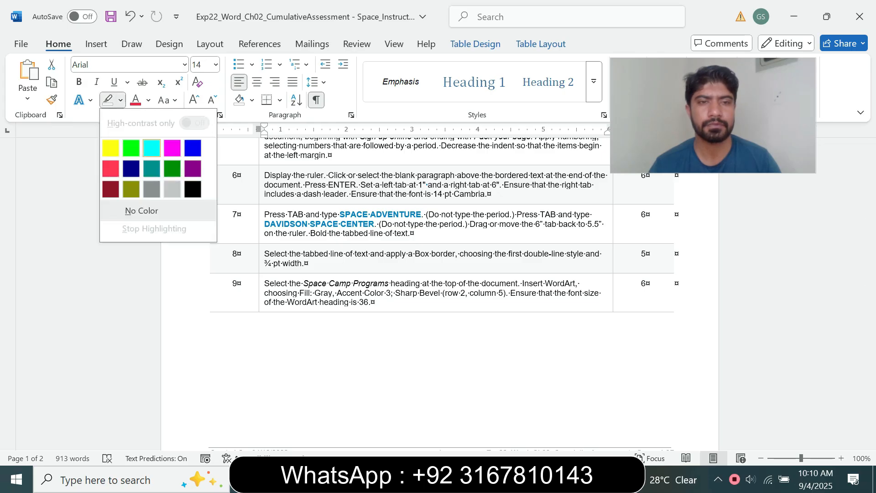
left_click(151, 148)
Read where instruction 10 wants the insertion point placed, and return to the Space Camp document.
left_click_drag(870, 248, 870, 316)
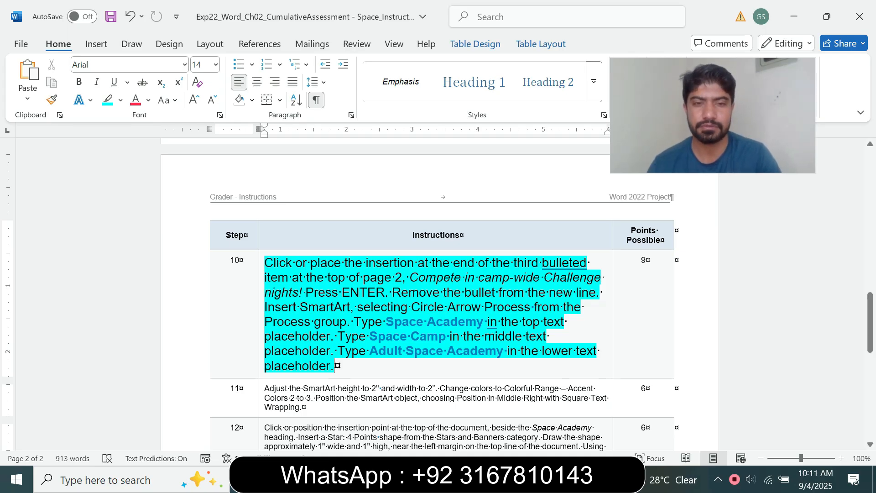
left_click_drag(264, 263, 416, 262)
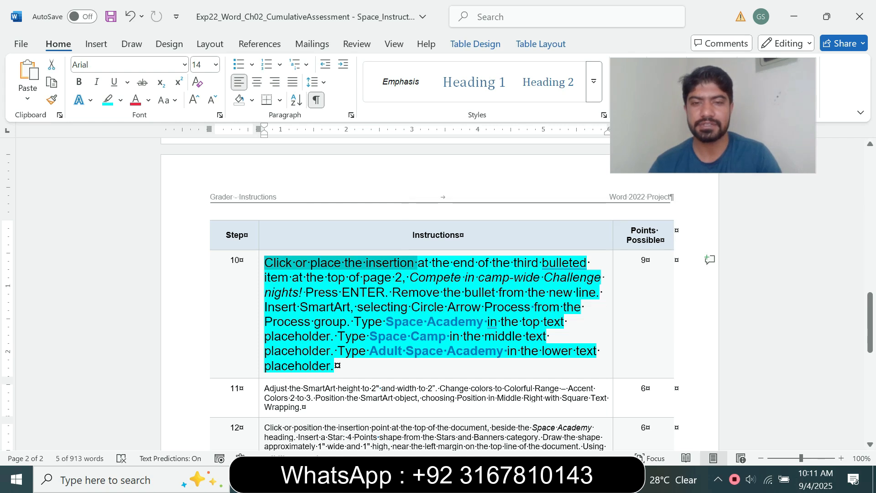
left_click_drag(453, 263, 587, 262)
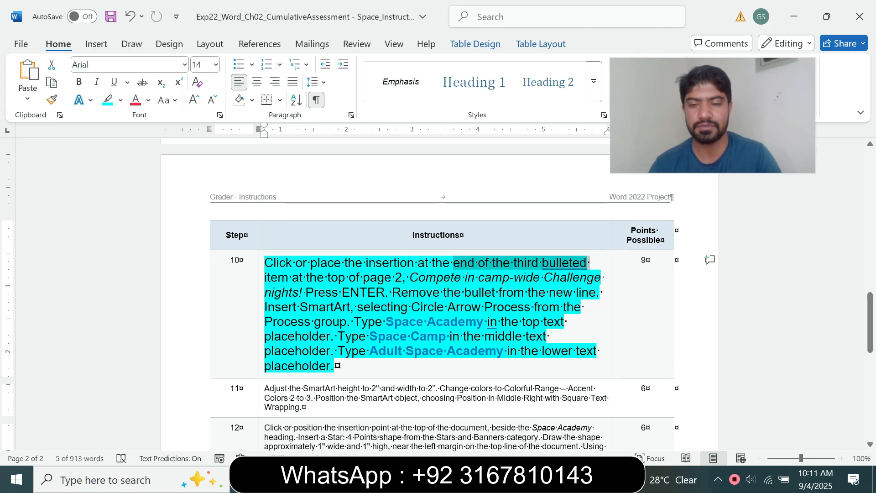
mouse_move(521, 479)
left_click(448, 422)
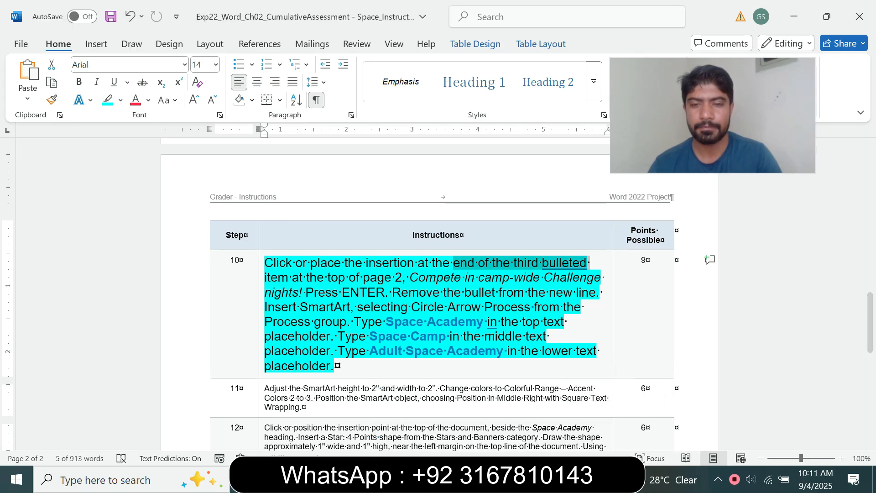
left_click(521, 479)
left_click(594, 422)
Place the insertion point at the end of the third bulleted item on page 2, "Compete in camp-wide Challenge nights!".
left_click_drag(870, 180, 869, 218)
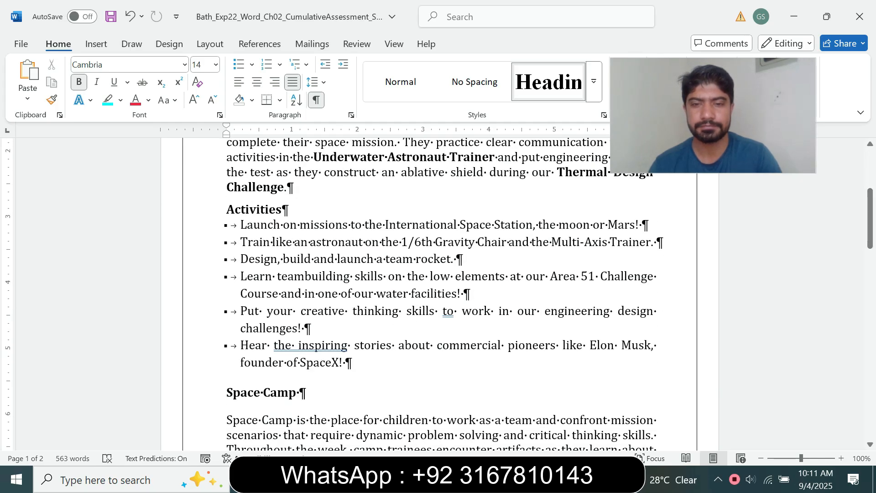
mouse_move(521, 479)
left_click(448, 422)
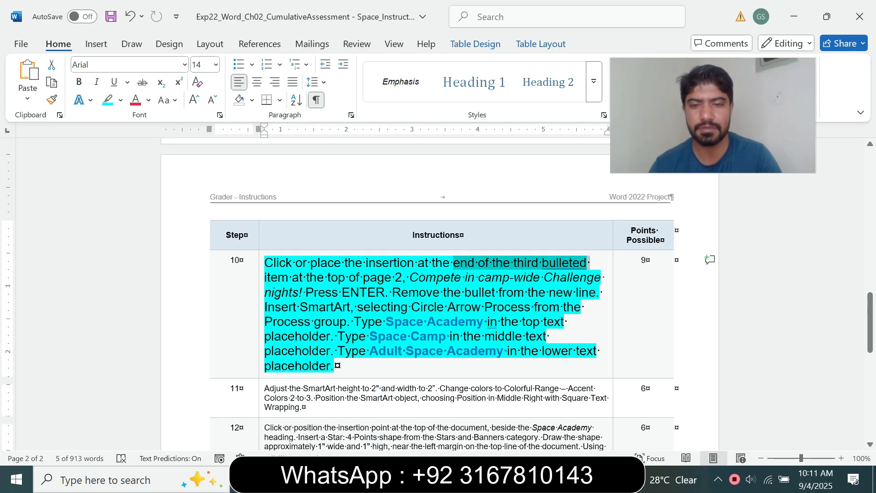
mouse_move(521, 479)
left_click(601, 420)
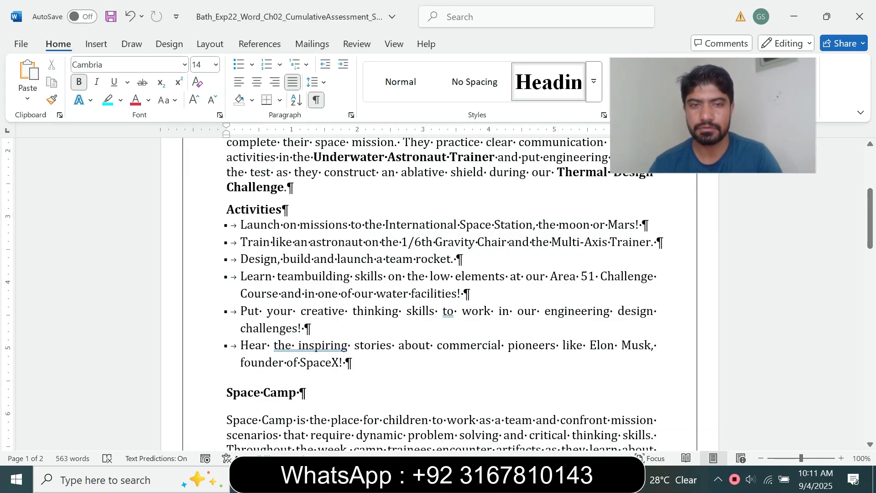
left_click_drag(870, 212, 870, 309)
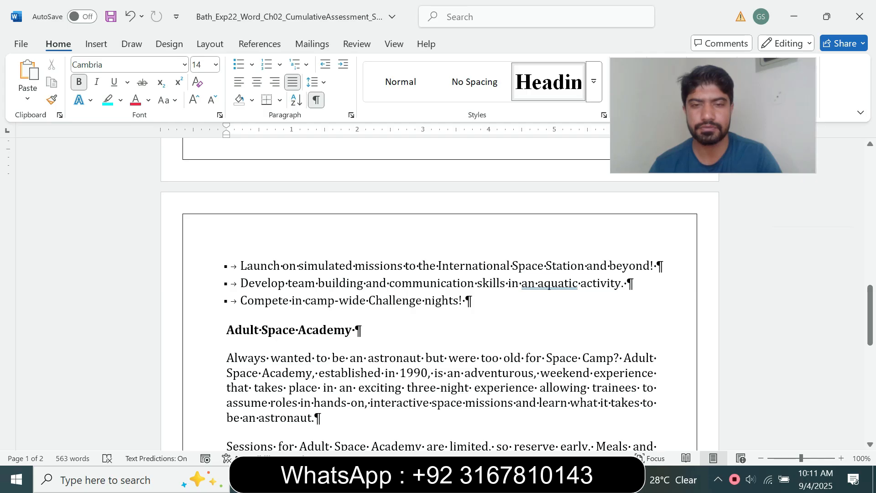
left_click(465, 300)
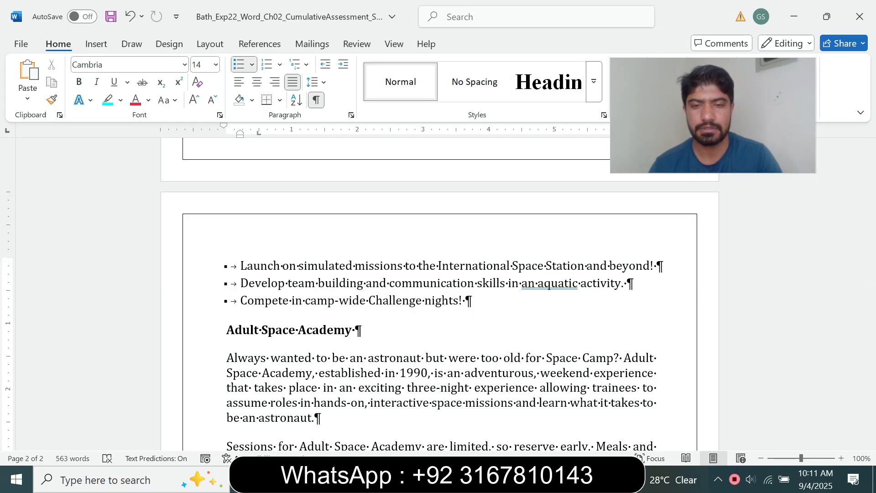
Check instruction 10's next action and add a new line after the "Compete in camp-wide Challenge nights!" bullet in the Space Camp document.
mouse_move(522, 479)
left_click(450, 421)
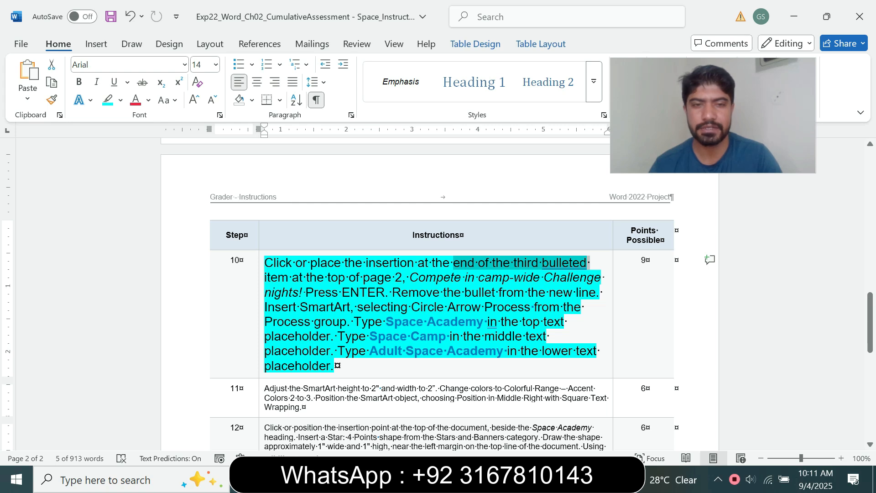
left_click_drag(308, 292, 372, 307)
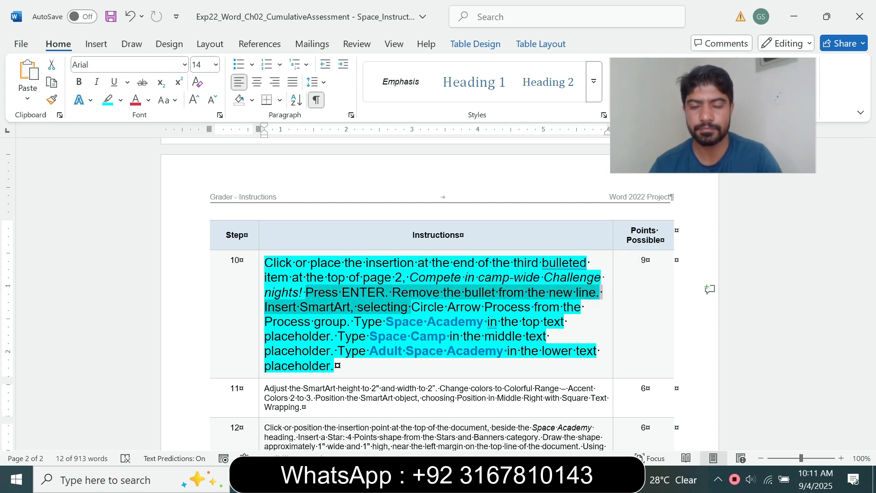
left_click(521, 479)
left_click(594, 422)
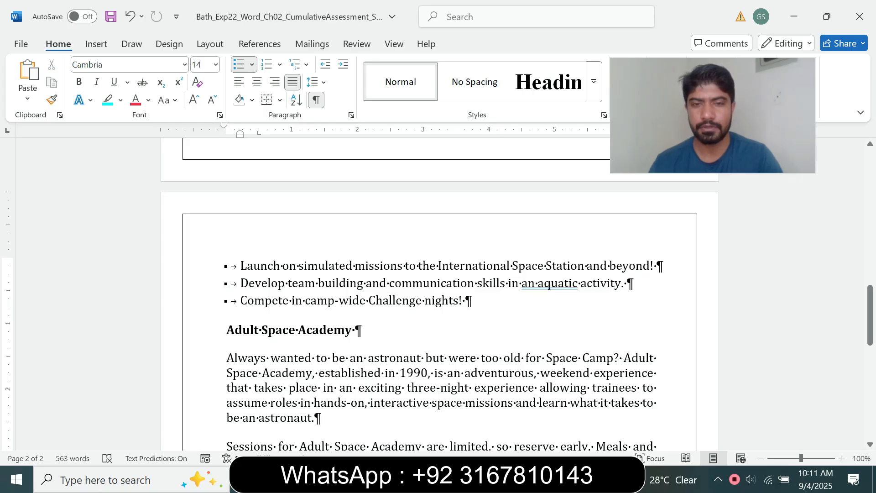
key("Return")
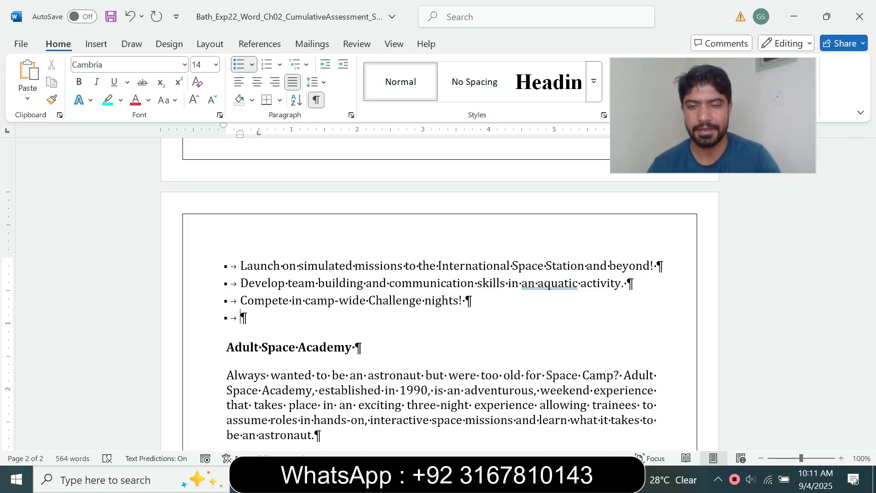
Reread instruction 10's bullet requirement and remove the bullet from the new line in the Space Camp document.
mouse_move(521, 479)
left_click(448, 422)
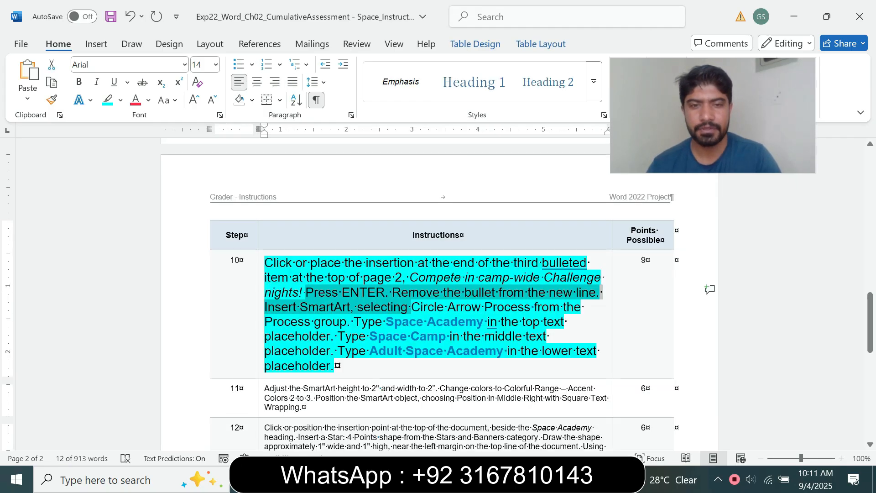
left_click(363, 307)
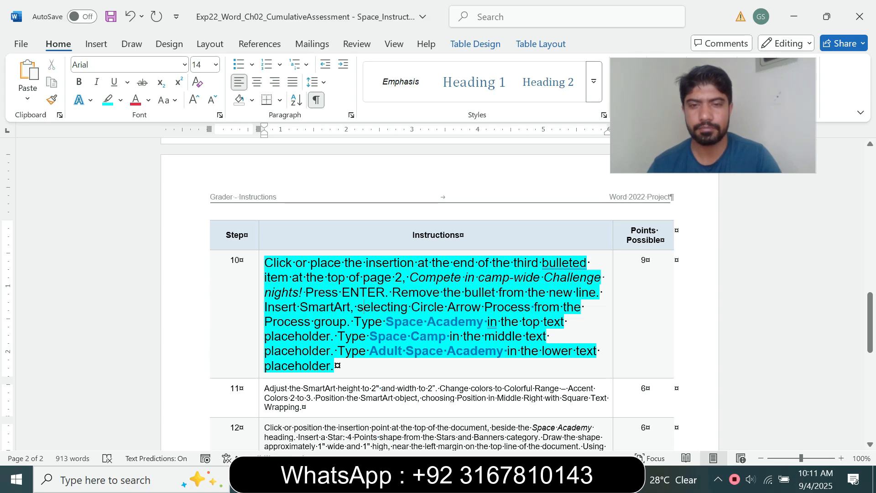
left_click_drag(391, 292, 549, 292)
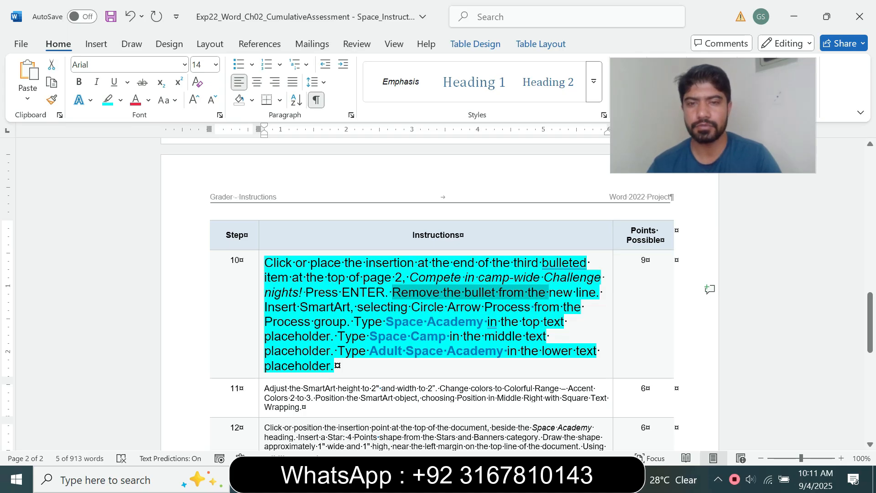
mouse_move(522, 479)
left_click(594, 411)
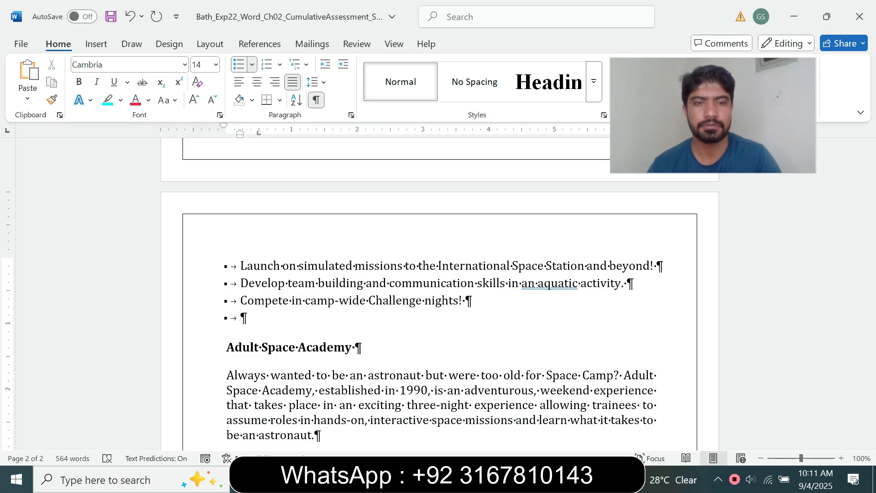
key("BackSpace")
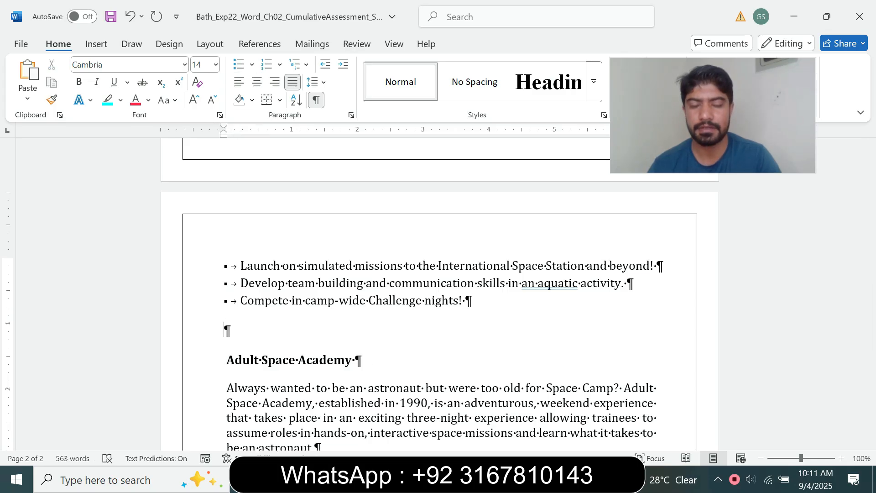
Check which SmartArt layout and group instruction 10 calls for, and return to the Space Camp document.
mouse_move(521, 478)
left_click(445, 411)
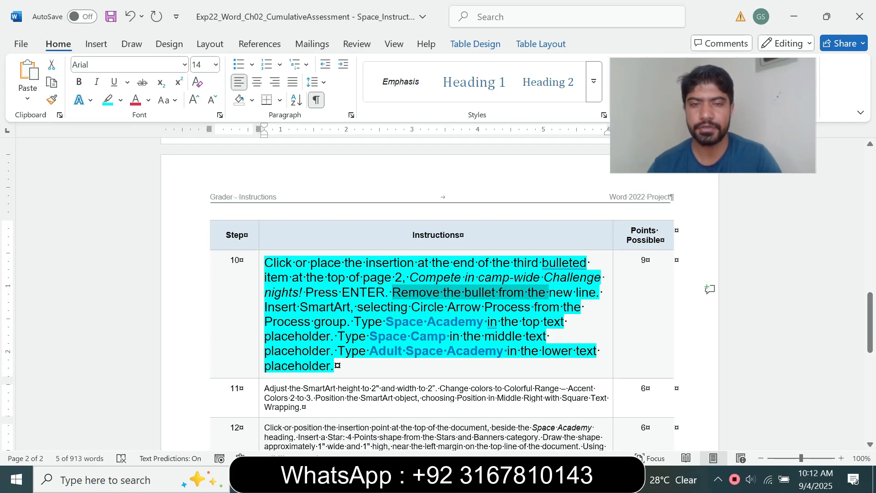
left_click_drag(277, 307, 579, 307)
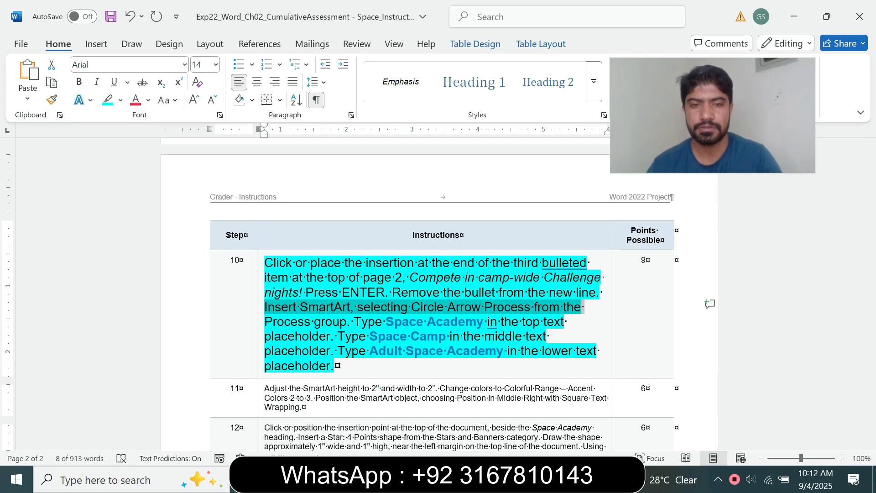
mouse_move(524, 479)
left_click(584, 438)
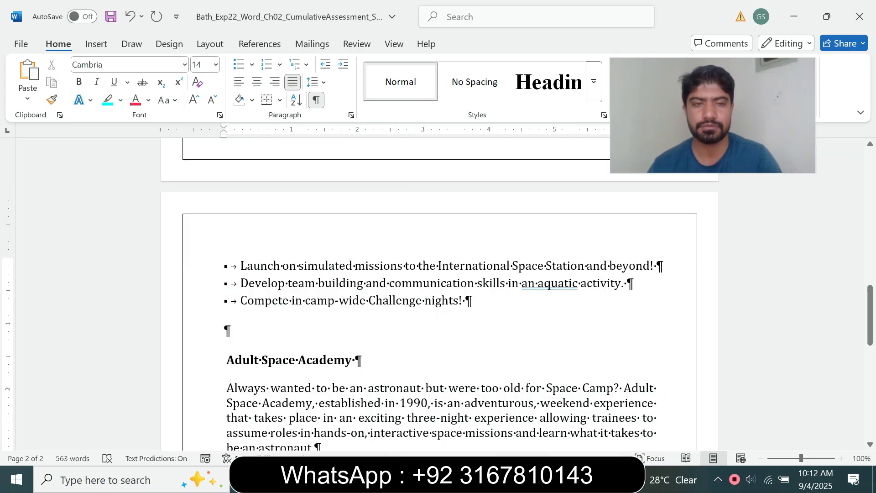
Start inserting a SmartArt graphic on the empty line and browse the layouts in the Process group.
left_click(95, 44)
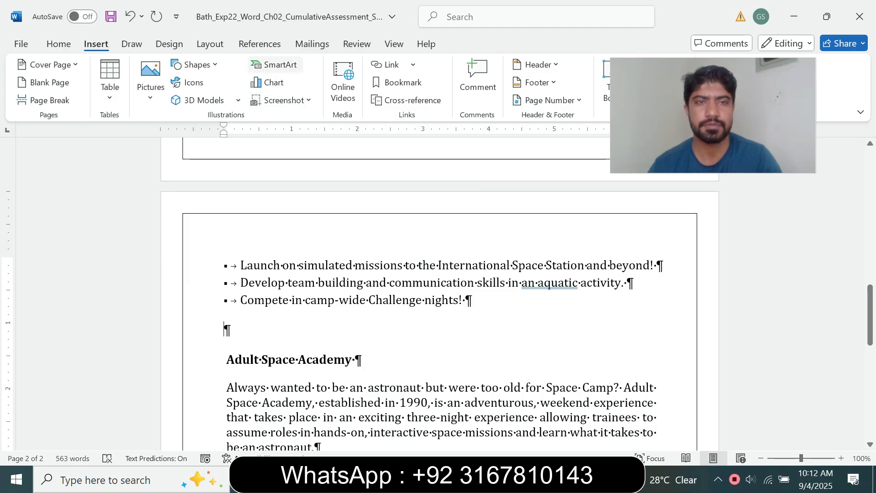
left_click(276, 65)
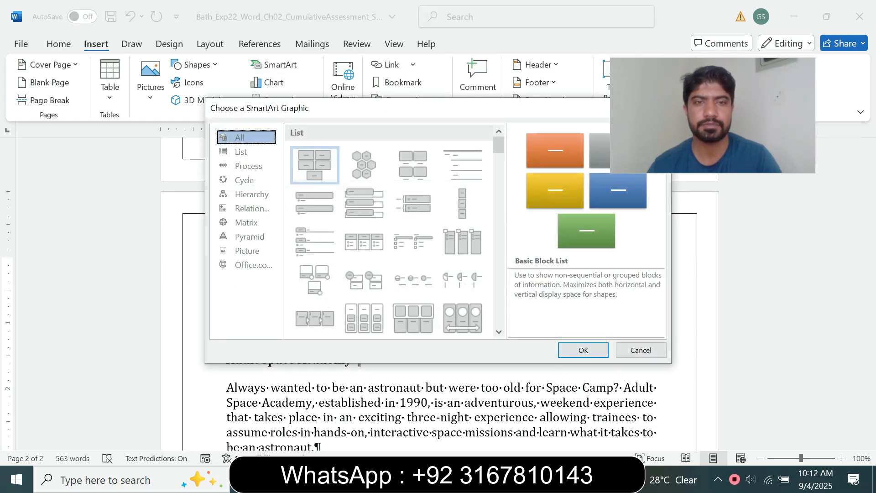
left_click_drag(356, 108, 255, 60)
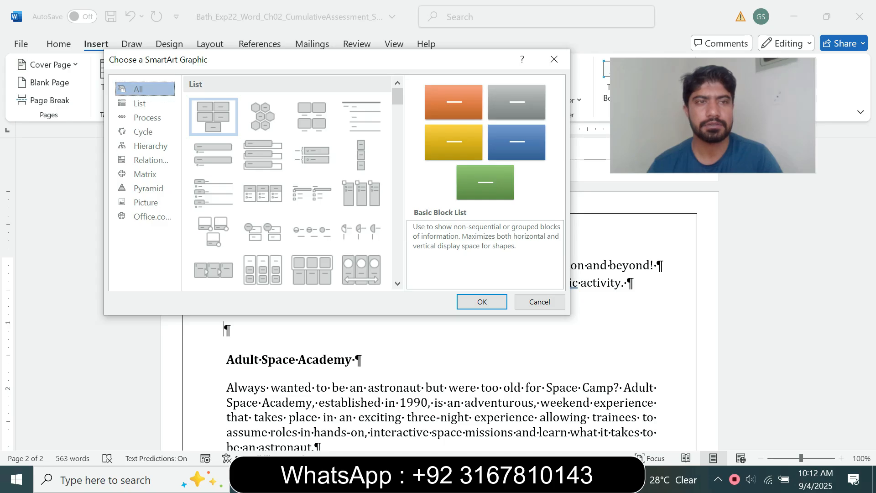
mouse_move(521, 479)
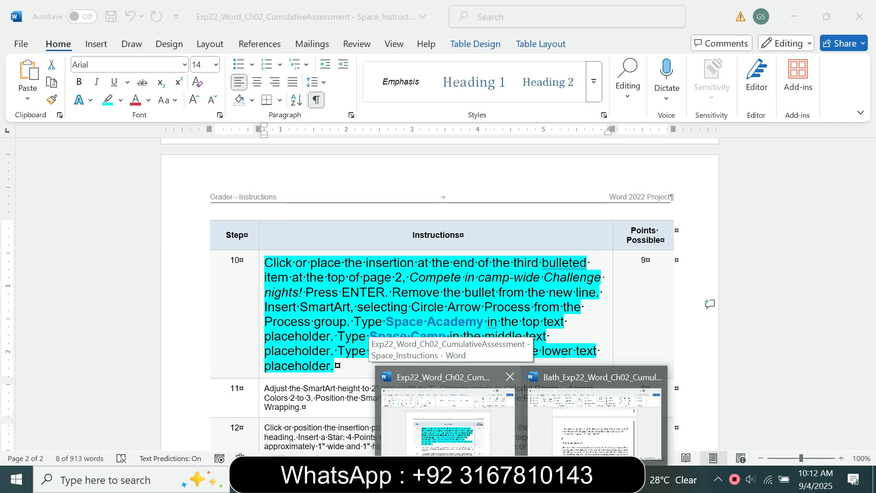
left_click(595, 418)
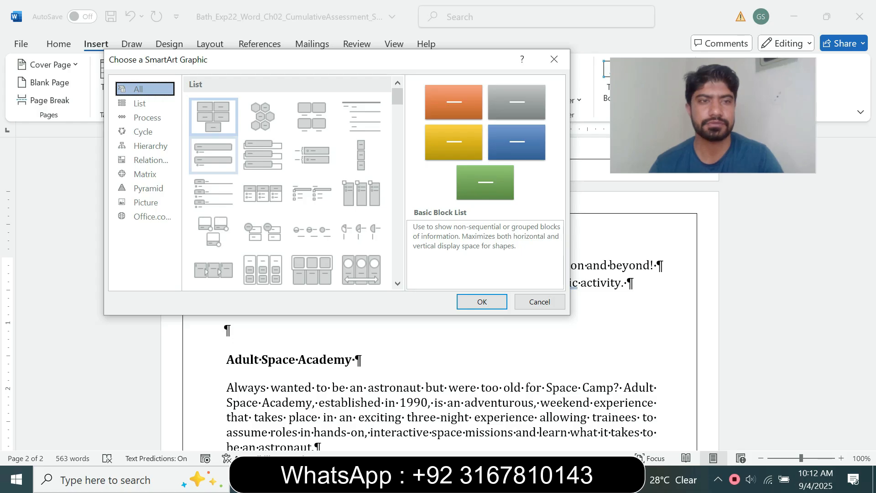
left_click(146, 117)
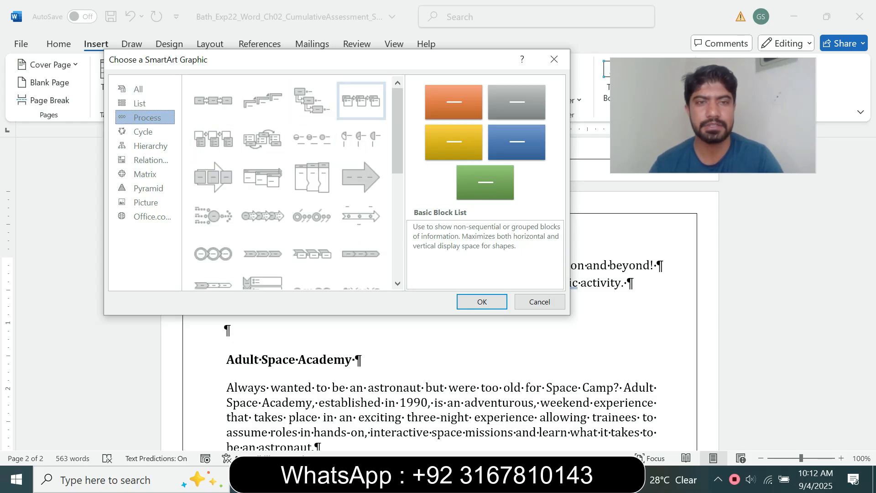
scroll(397, 137, "down", 3)
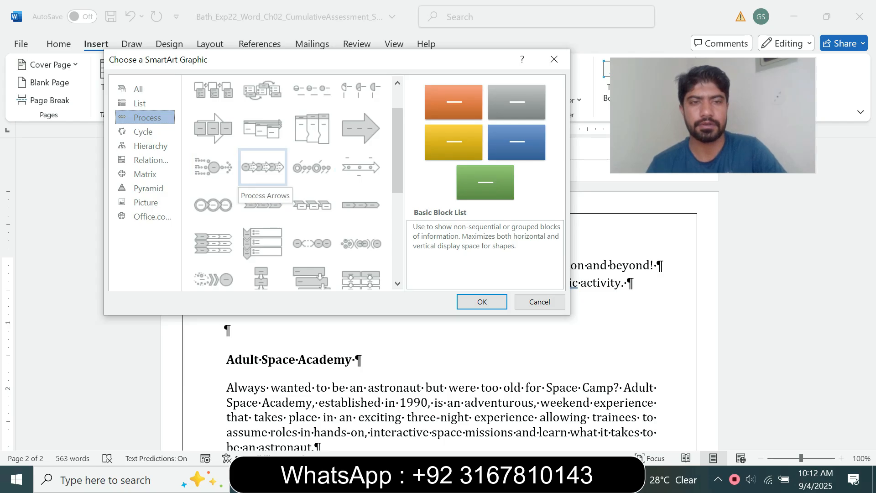
Recheck the layout name in instruction 10 and insert the Circle Arrow Process SmartArt on the empty line.
mouse_move(521, 478)
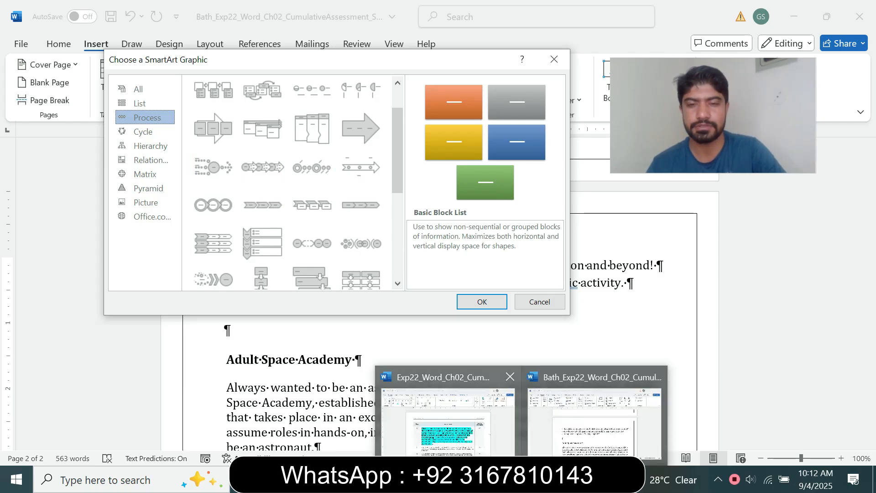
left_click(444, 420)
left_click(594, 422)
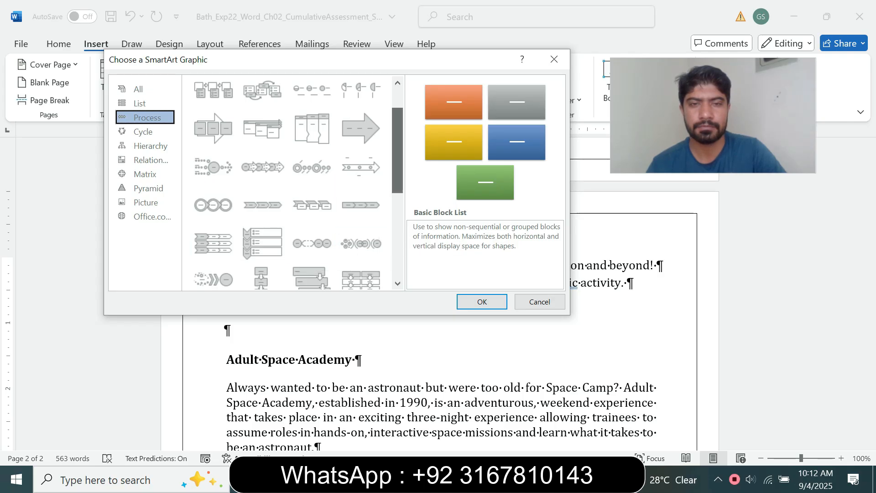
left_click_drag(398, 149, 397, 215)
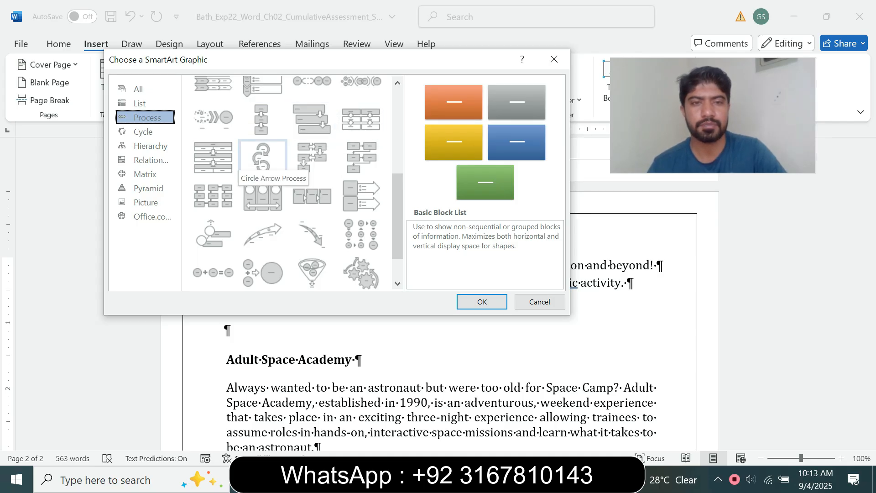
left_click(263, 157)
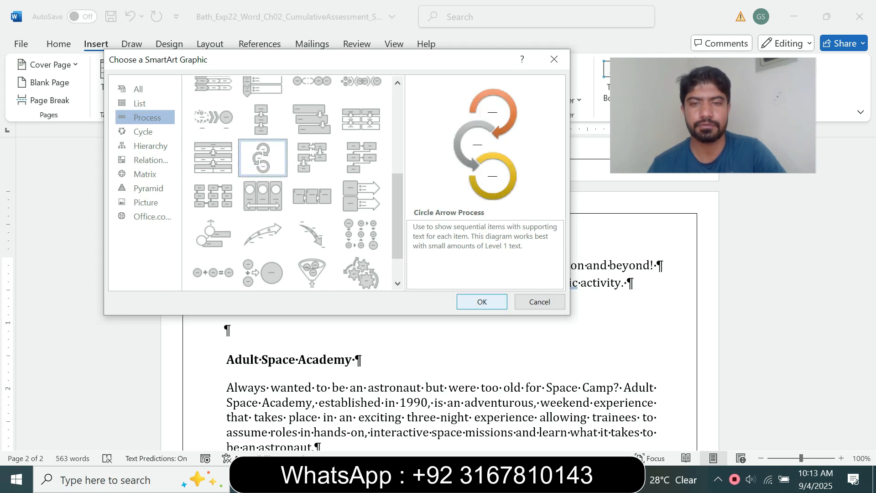
key("Return")
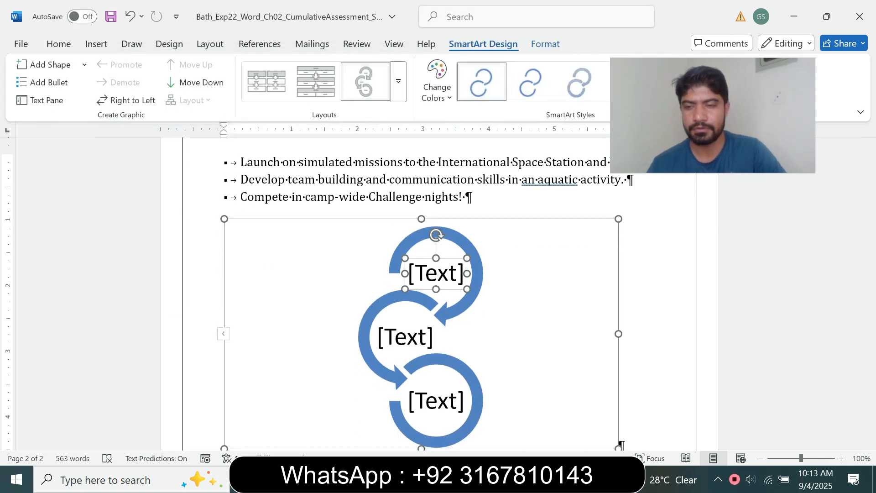
Copy the text "Space Academy" from instruction 10 in the instructions document.
mouse_move(522, 479)
left_click(450, 411)
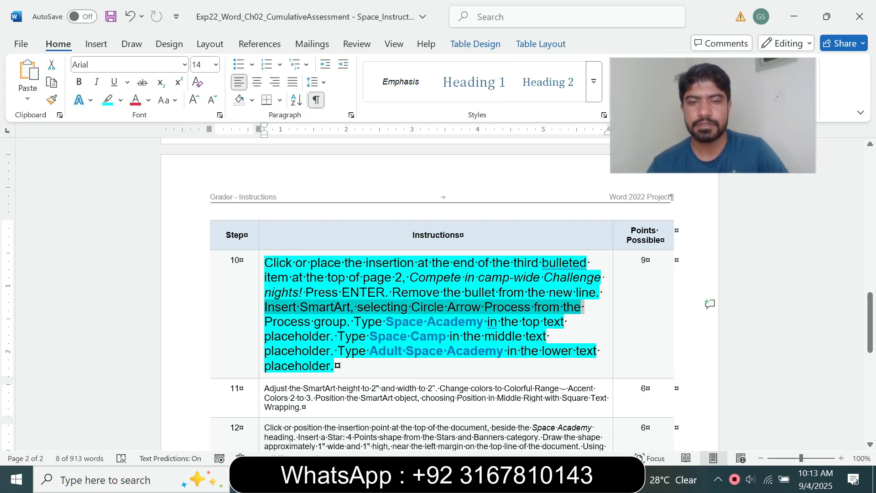
left_click_drag(394, 321, 483, 322)
key("ctrl+c")
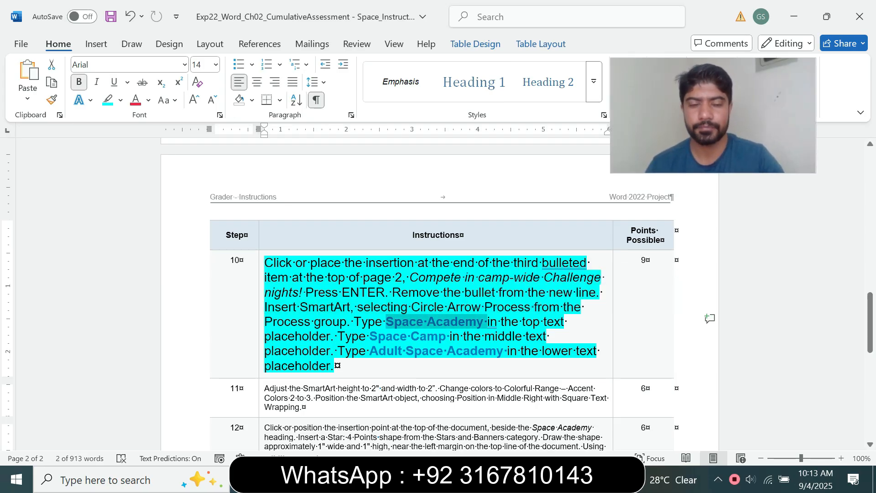
Copy "Space Academy" from instruction 10 without the trailing space and paste it into the top SmartArt placeholder.
left_click(522, 321)
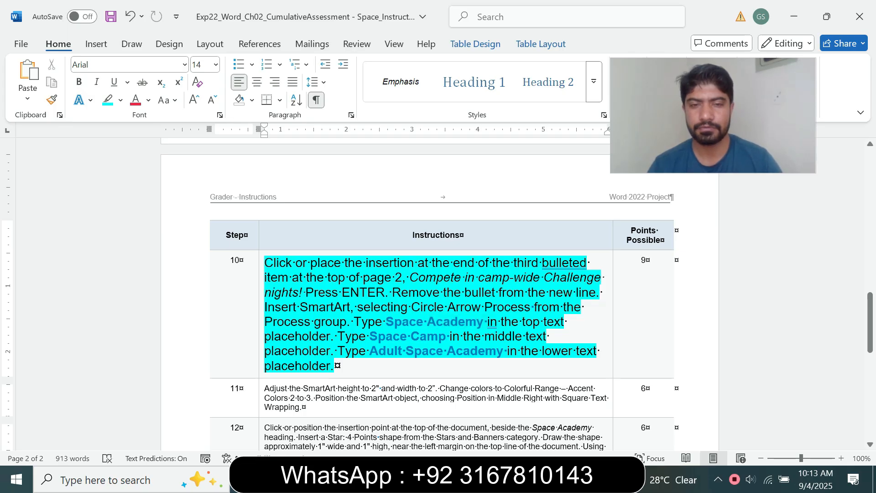
left_click_drag(386, 321, 483, 322)
key("ctrl+c")
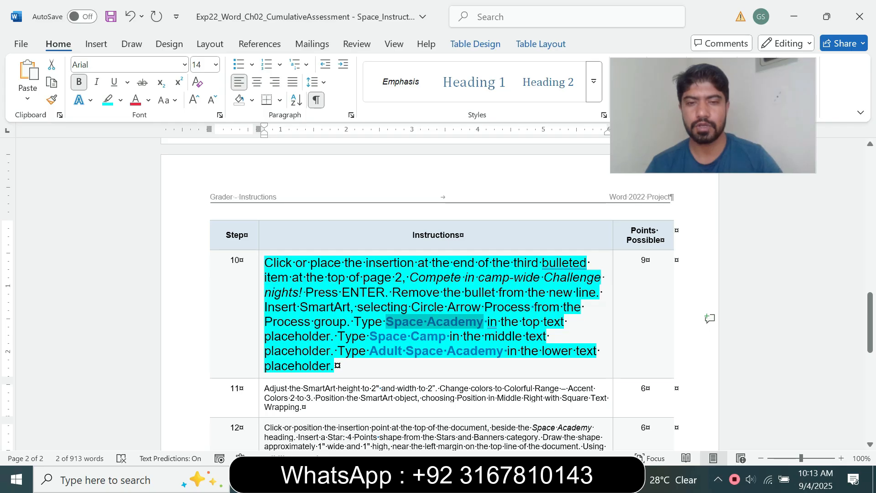
mouse_move(521, 479)
left_click(594, 418)
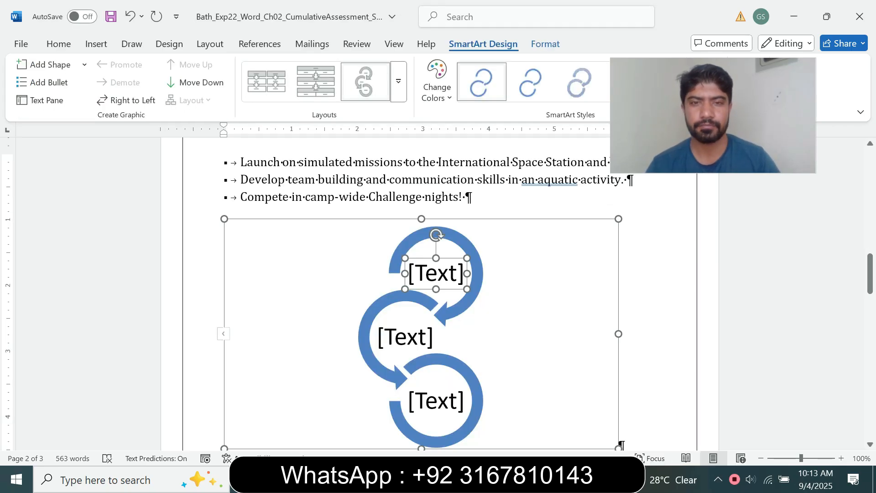
key("ctrl+v")
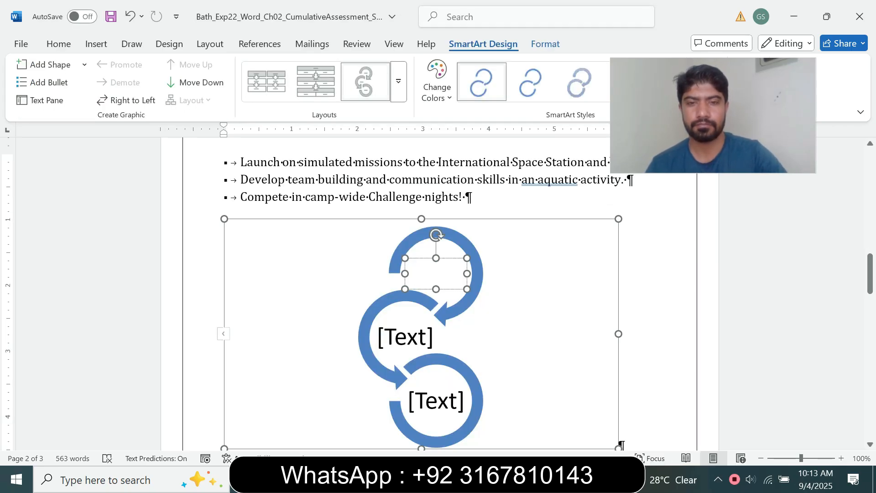
left_click_drag(461, 281, 420, 266)
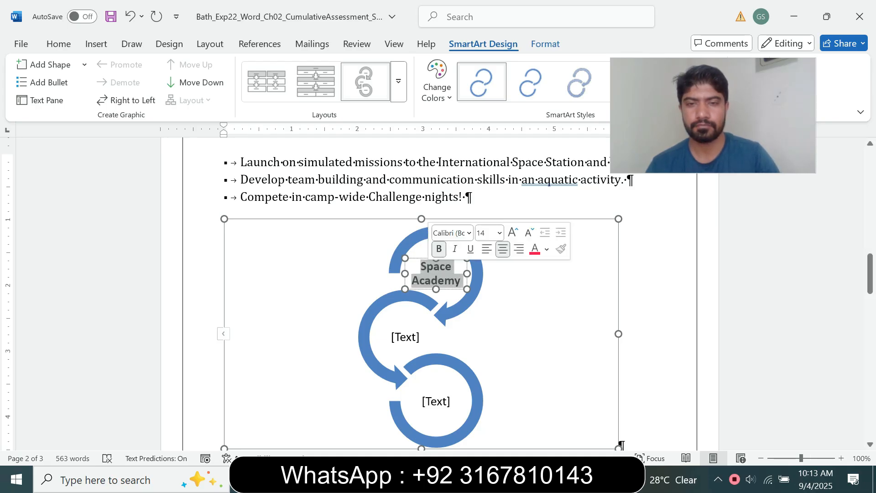
Copy "Space Camp" from instruction 10 and paste it into the middle SmartArt placeholder.
left_click(405, 336)
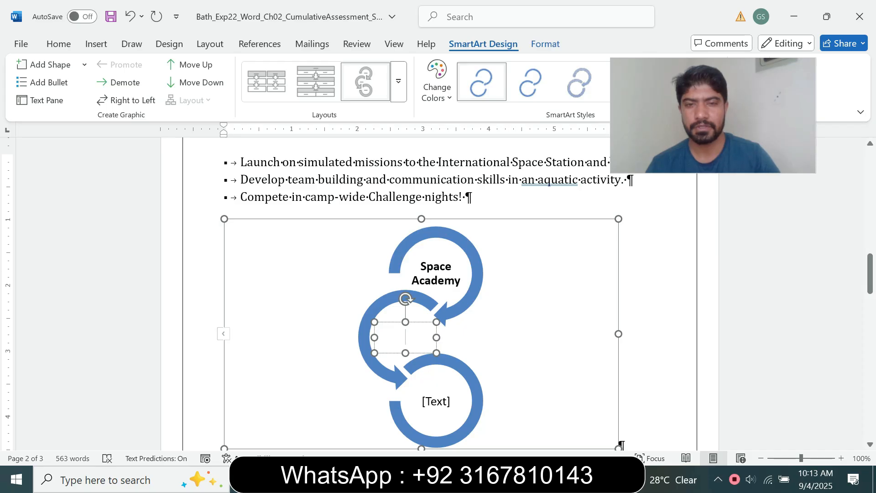
mouse_move(522, 479)
left_click(448, 420)
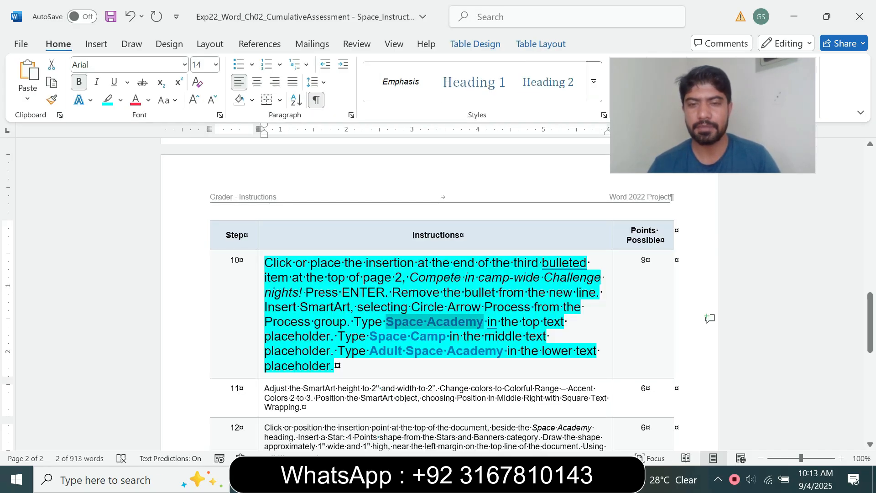
left_click_drag(370, 336, 446, 337)
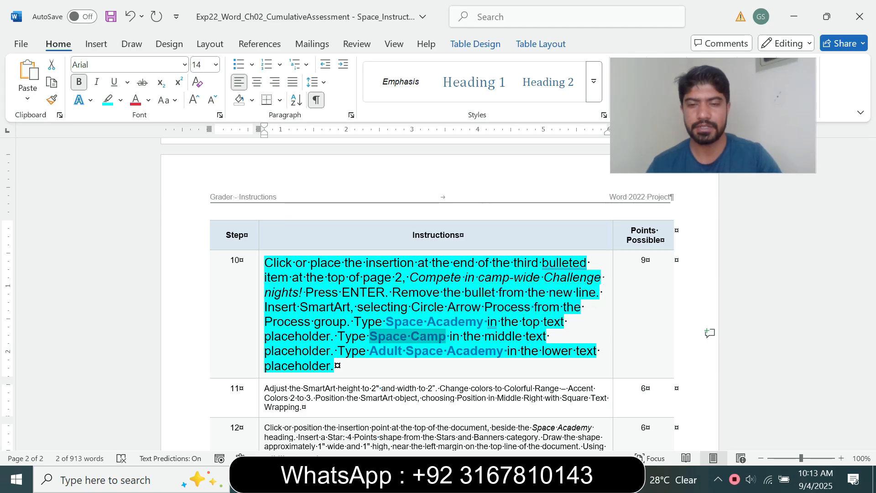
mouse_move(522, 478)
left_click(595, 414)
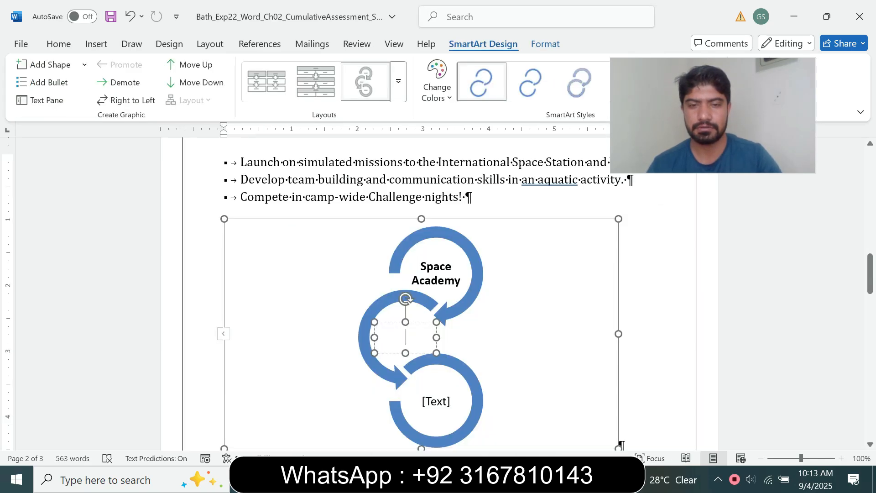
key("ctrl+v")
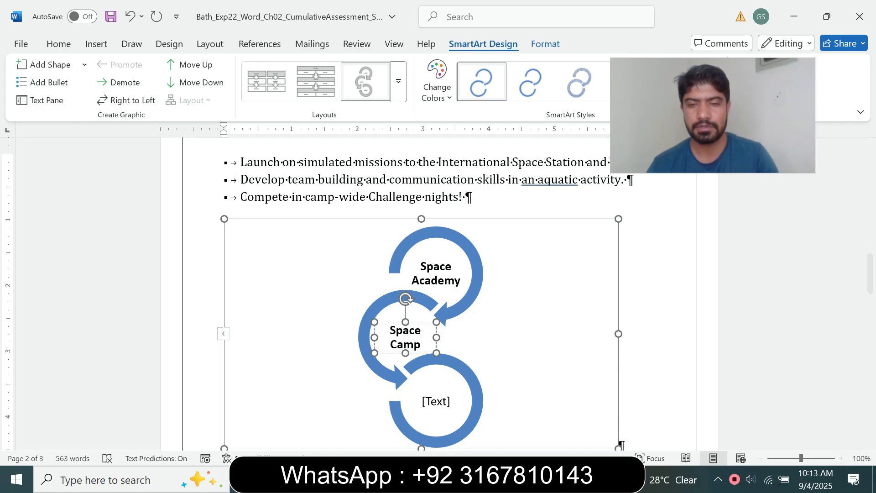
Copy "Adult Space Academy" from instruction 10 and paste it into the lower SmartArt placeholder.
mouse_move(521, 478)
left_click(445, 411)
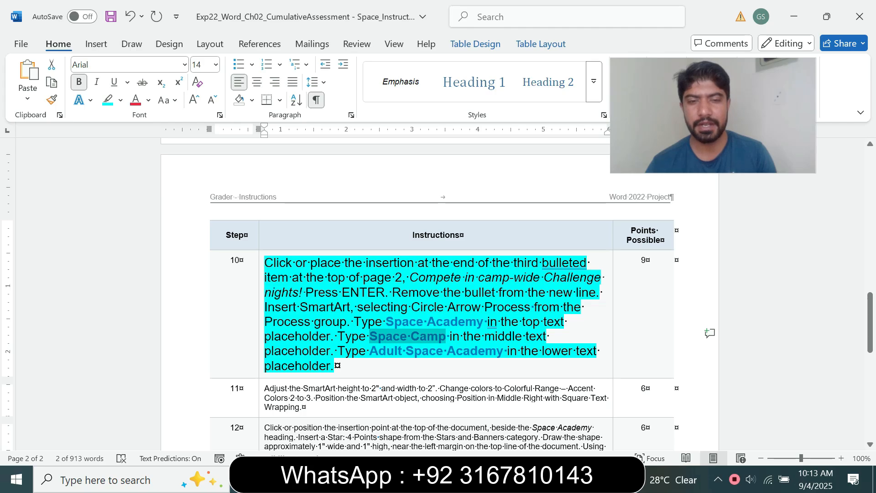
left_click_drag(369, 350, 504, 351)
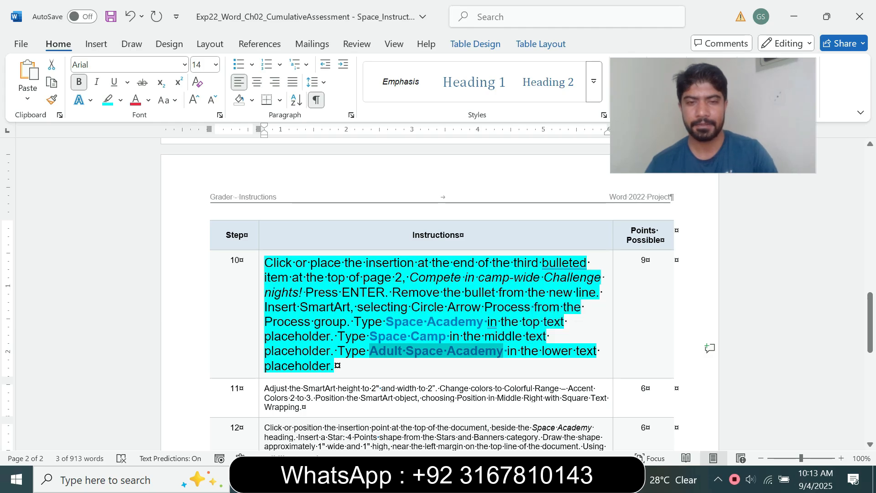
mouse_move(520, 478)
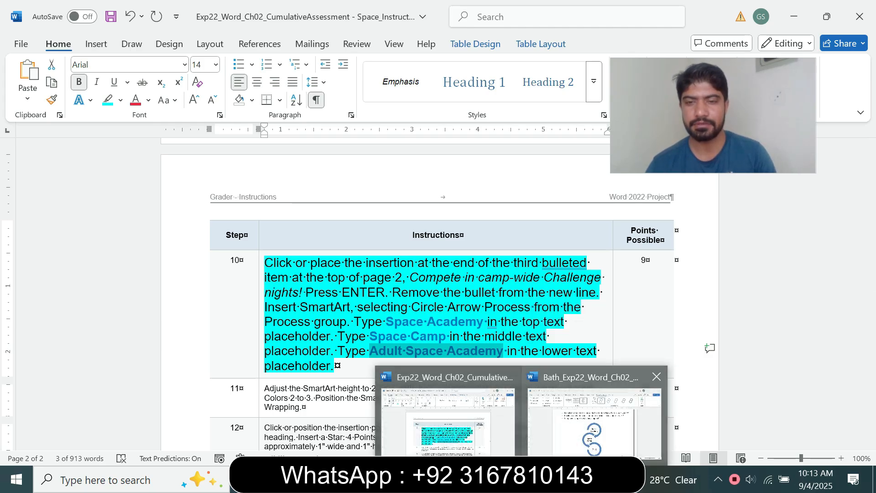
left_click(595, 415)
left_click(436, 401)
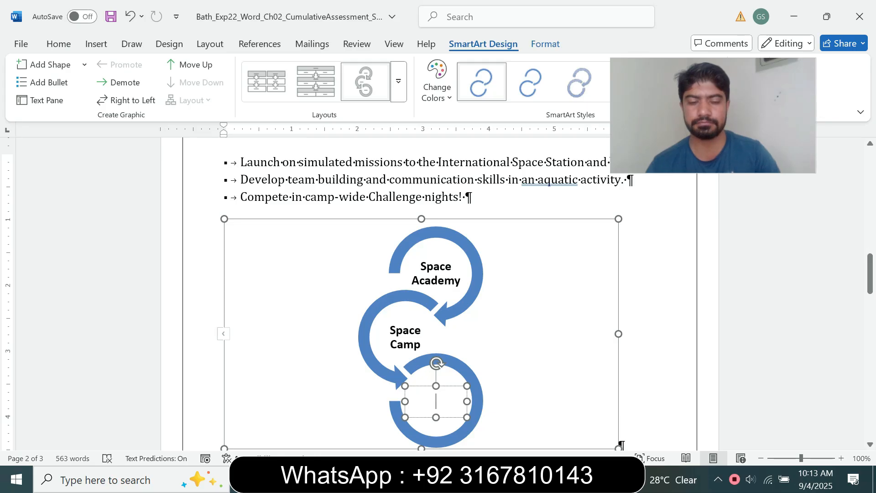
key("ctrl+v")
In the instructions document, set instruction 10's font size back to 9 and remove its highlighting.
mouse_move(520, 479)
left_click(450, 417)
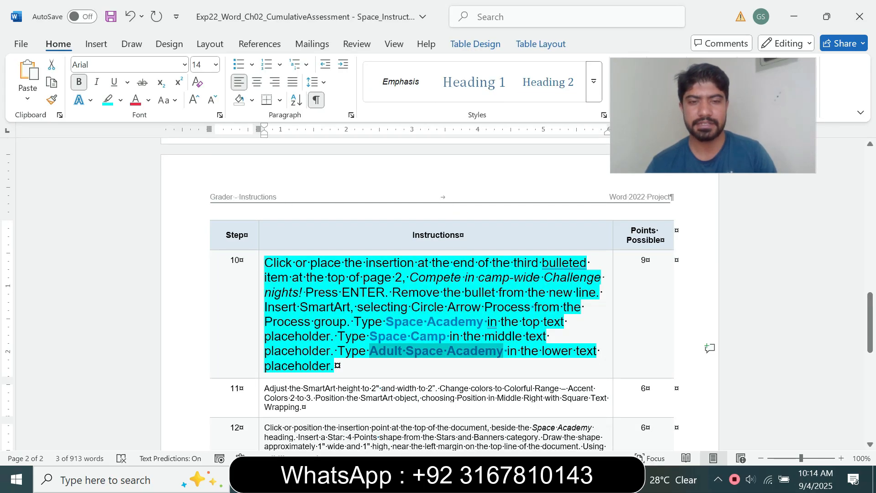
left_click(261, 366)
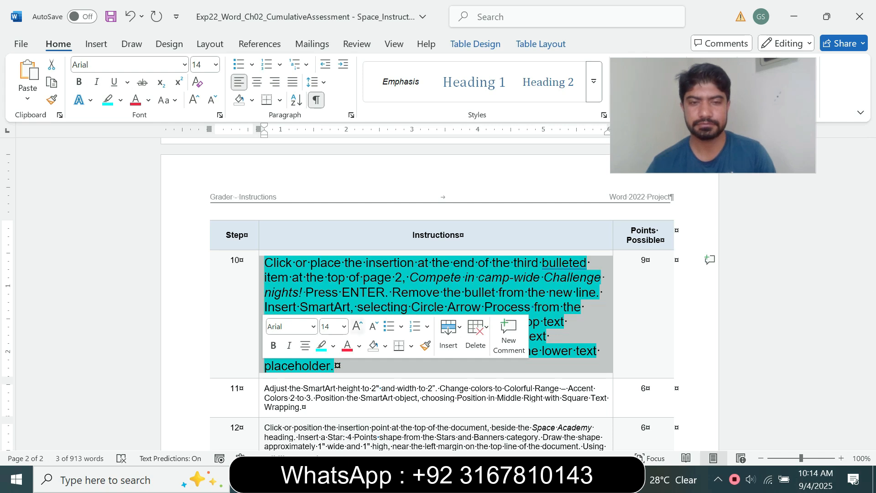
left_click(344, 326)
left_click(331, 73)
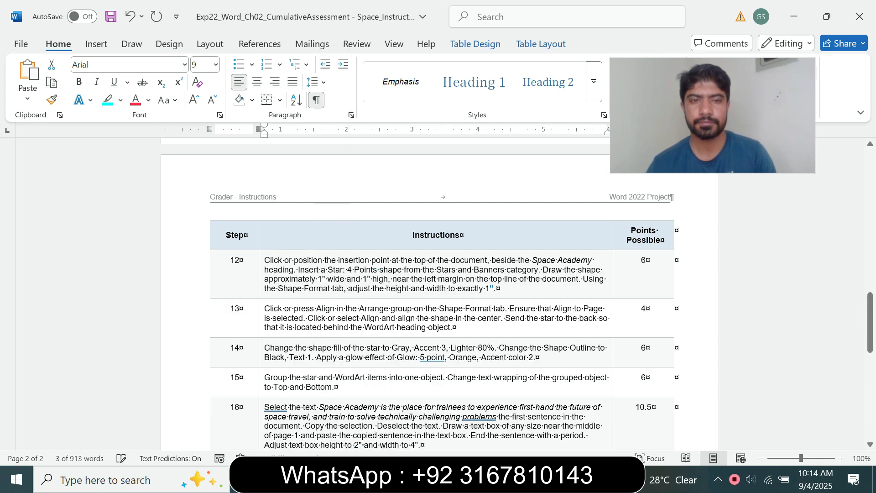
scroll(438, 291, "up", 5)
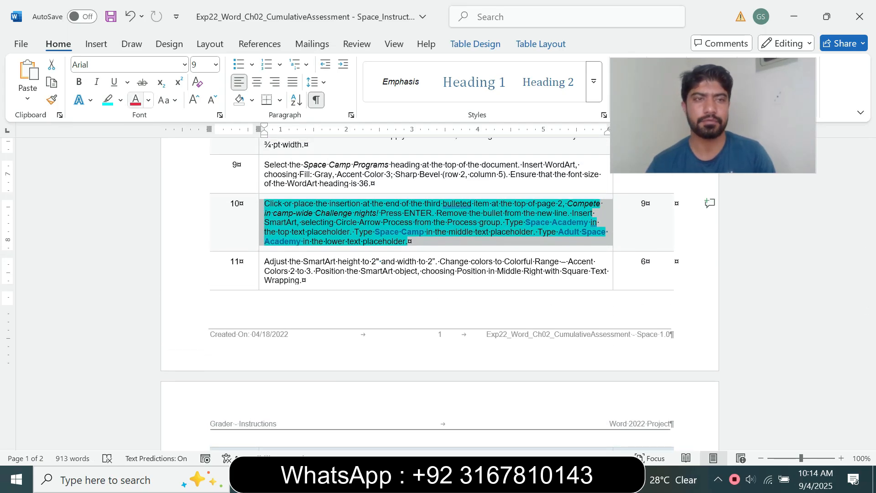
left_click(120, 100)
left_click(142, 210)
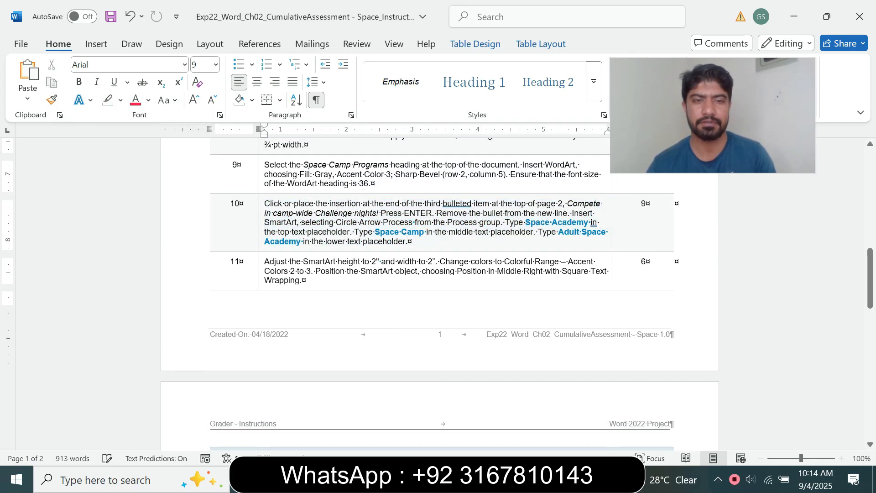
Set instruction 11's text to font size 14 and highlight it in turquoise.
left_click(263, 271)
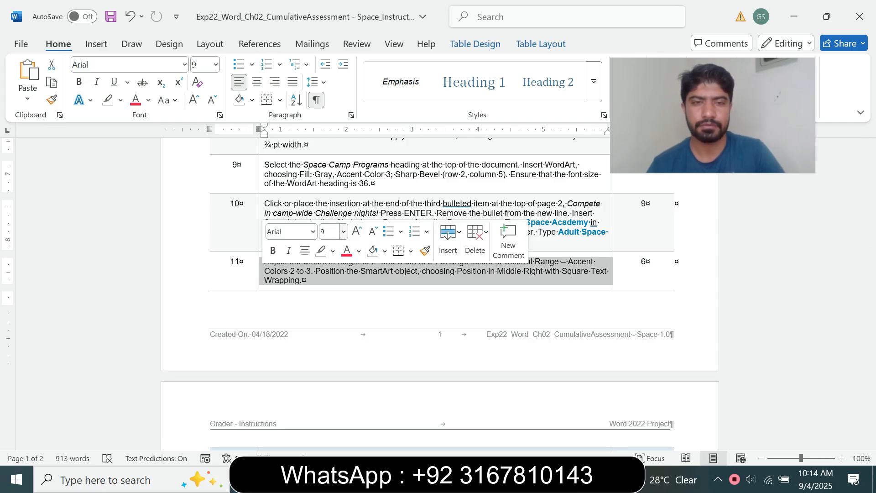
left_click(343, 231)
left_click(331, 334)
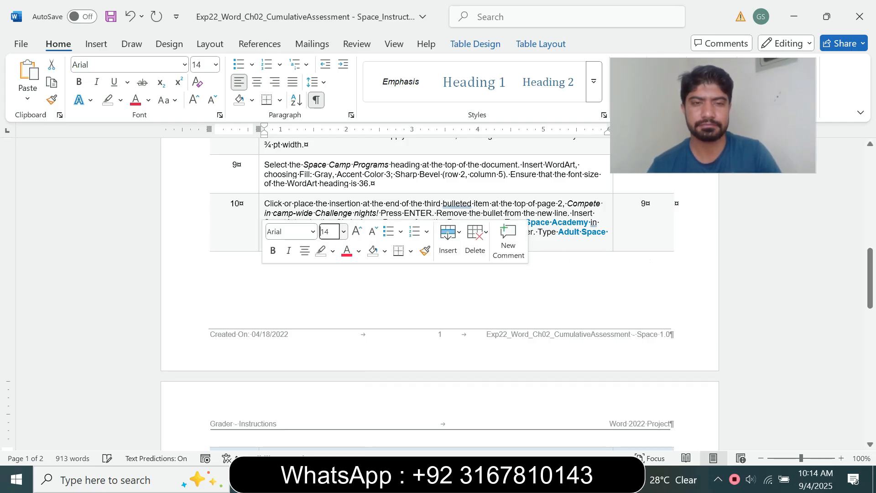
left_click(333, 250)
left_click(365, 299)
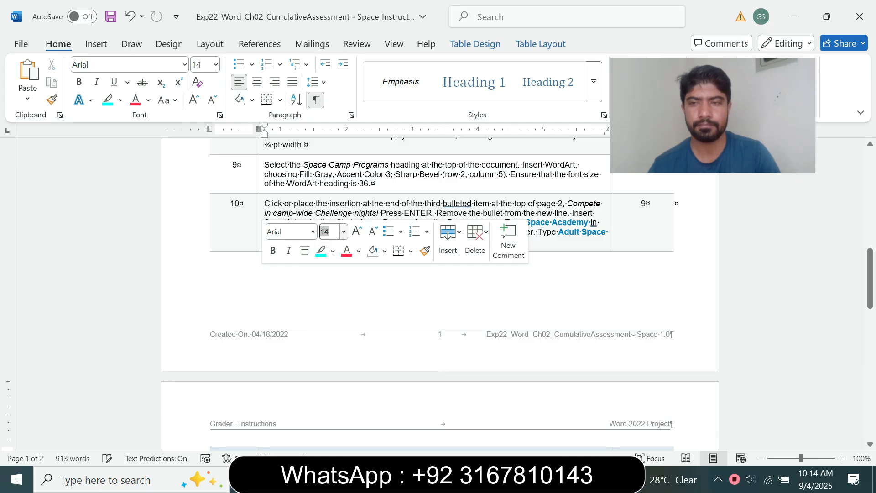
left_click_drag(870, 278, 869, 333)
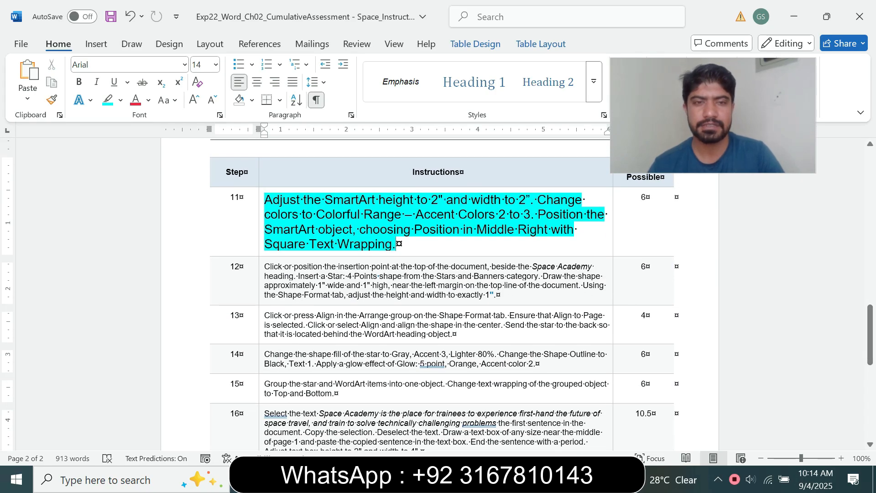
Read which SmartArt size, colors and position instruction 11 calls for, and return to the Space Camp document.
left_click_drag(411, 230, 395, 245)
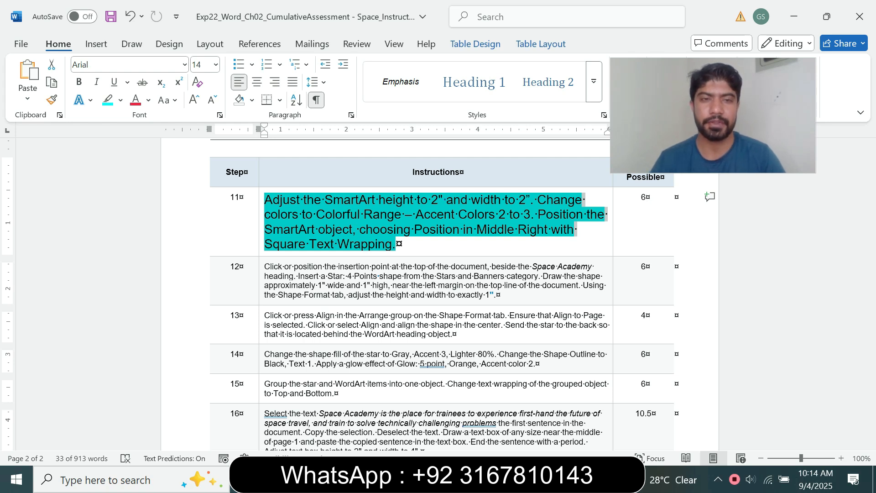
left_click(324, 199)
left_click_drag(264, 199, 470, 200)
left_click(429, 230)
mouse_move(521, 479)
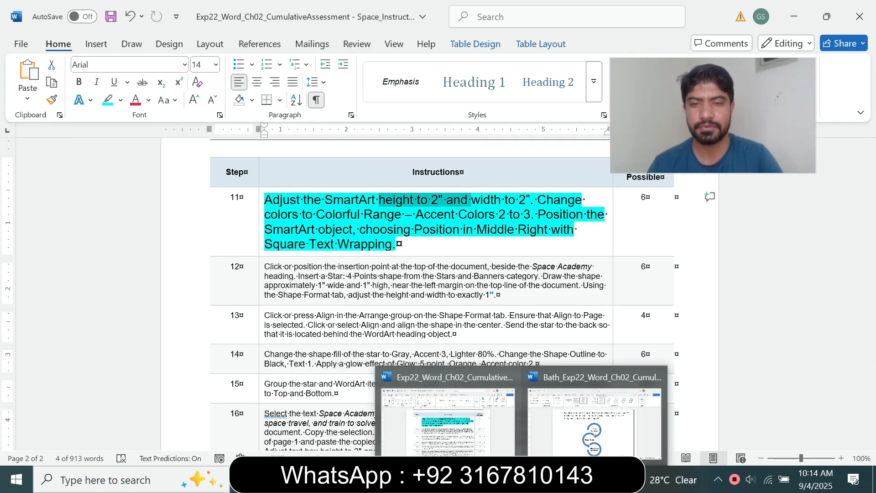
left_click(594, 420)
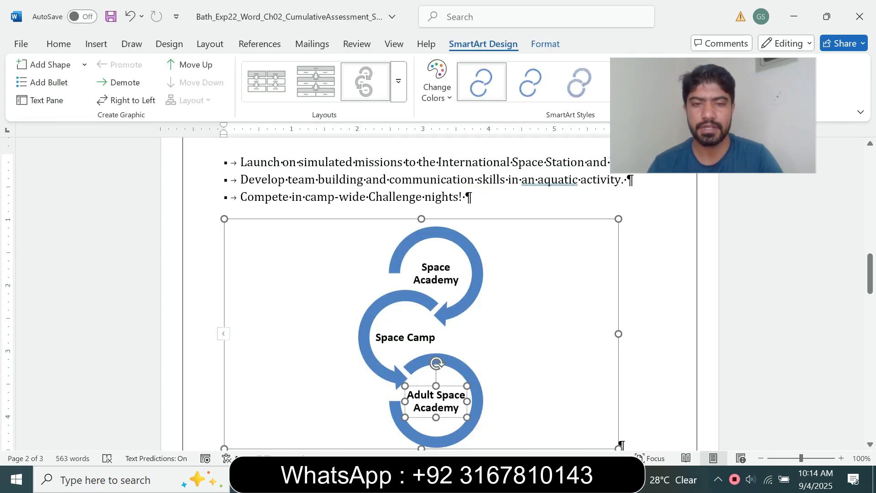
right_click(223, 274)
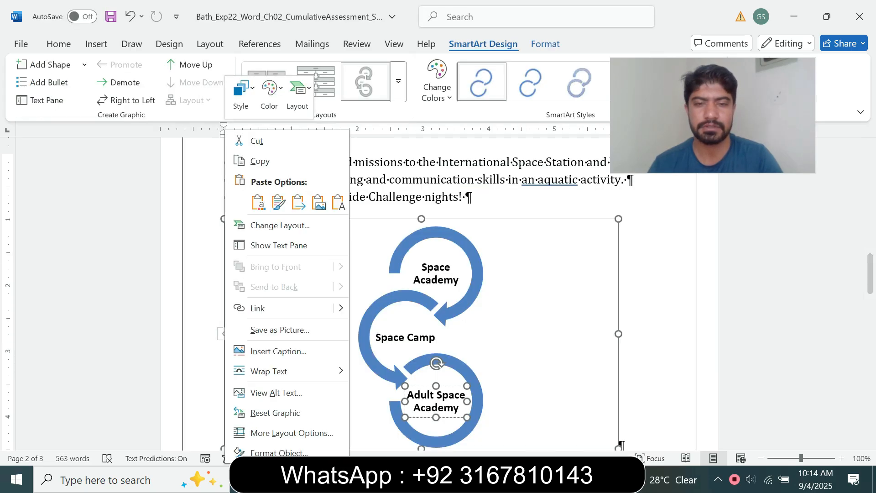
left_click(290, 432)
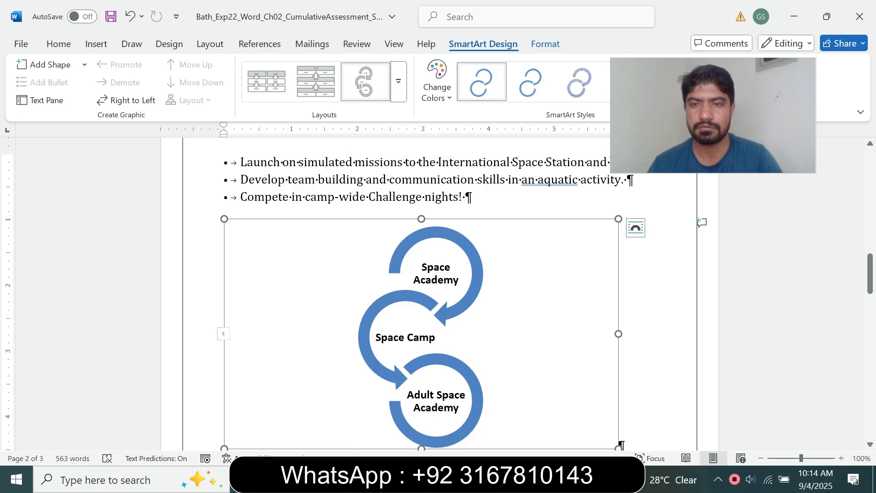
right_click(619, 130)
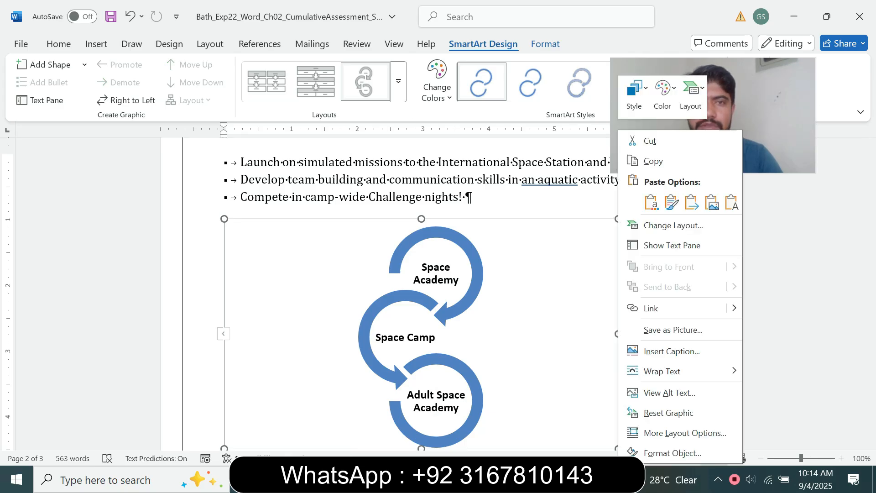
left_click(684, 433)
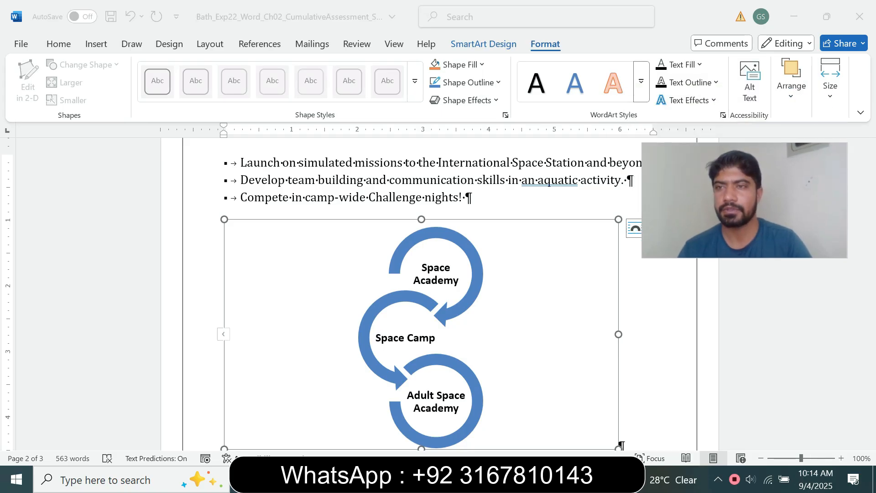
Set the Circle Arrow Process SmartArt's height to 2" and width to 2", checking the sizes against instruction 11.
left_click(830, 82)
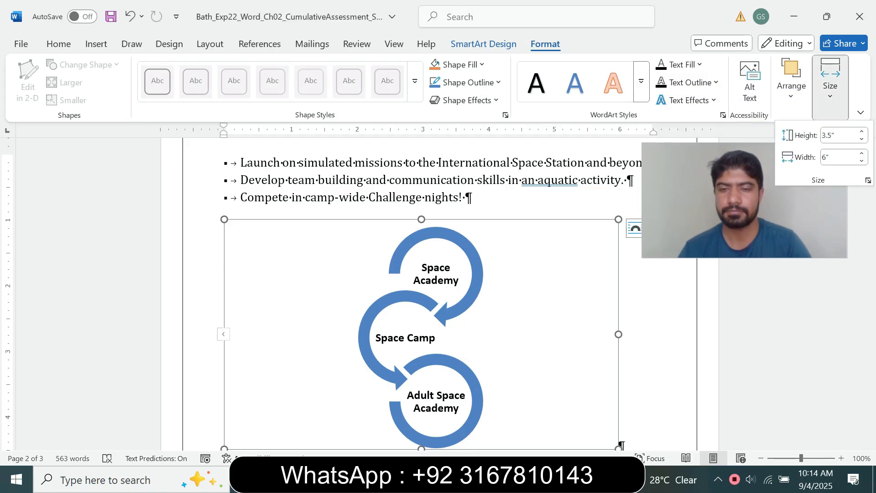
mouse_move(524, 479)
left_click(449, 412)
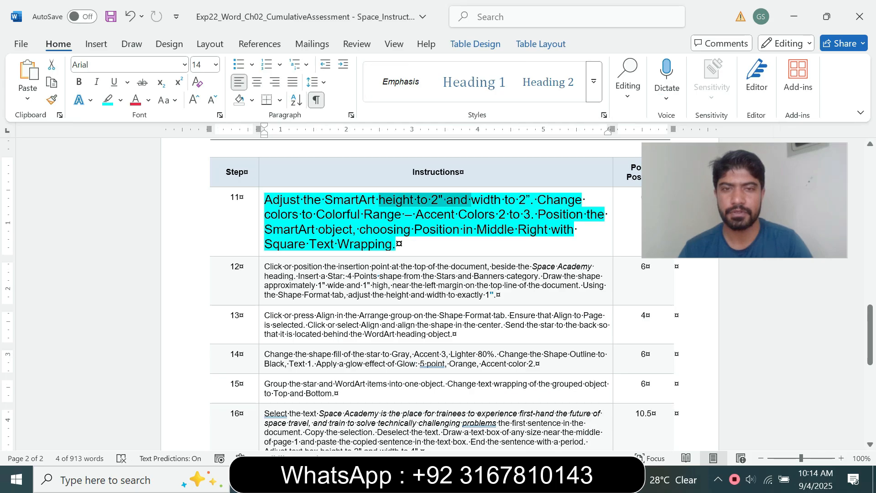
mouse_move(524, 479)
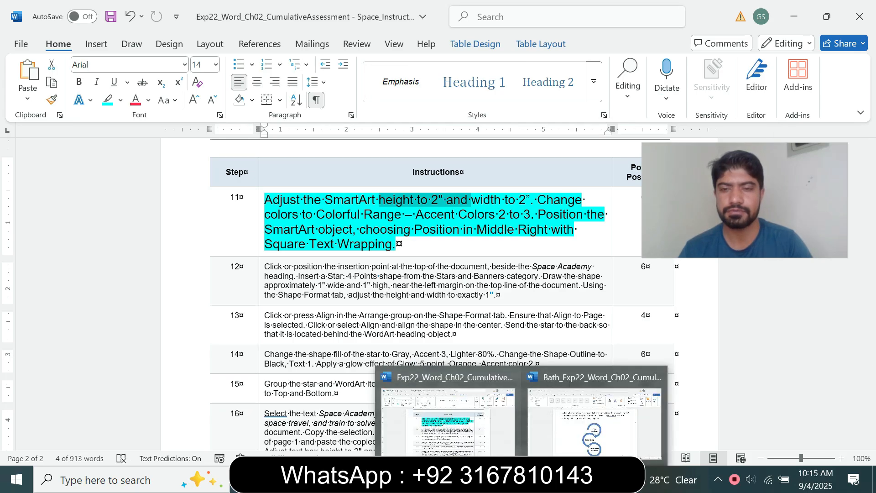
left_click(607, 413)
left_click(830, 78)
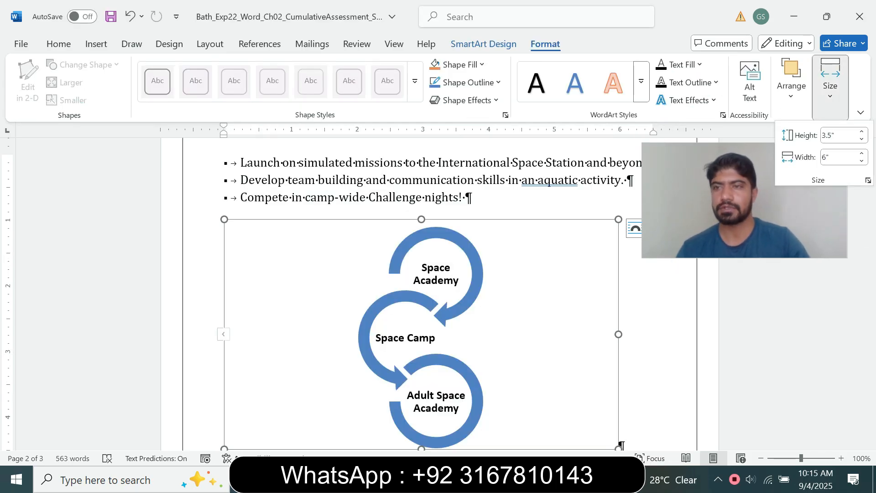
left_click(838, 135)
type("2")
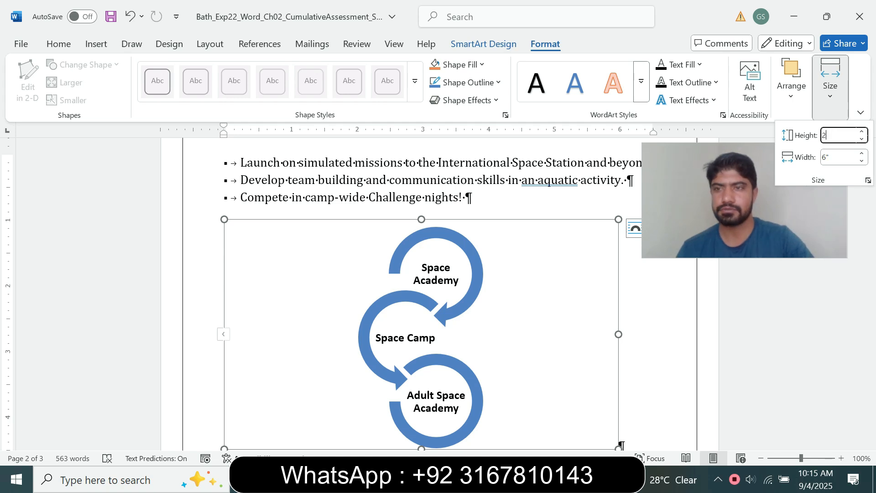
key("Tab")
type("2")
key("Return")
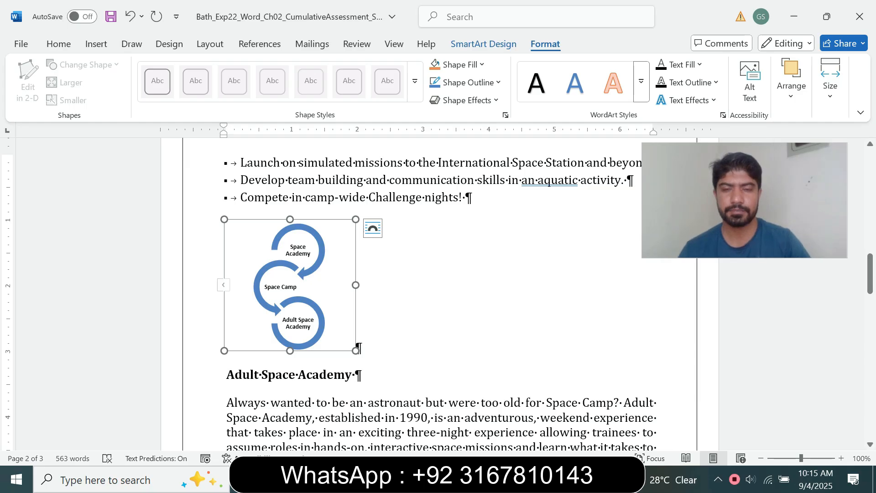
Check the color requirement in instruction 11 and change the SmartArt colors to Colorful Range - Accent Colors 2 to 3.
mouse_move(520, 479)
left_click(447, 415)
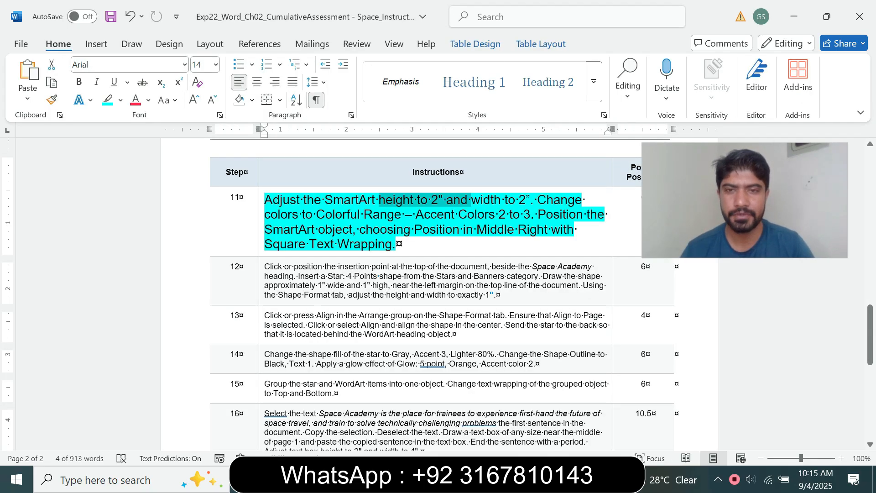
left_click_drag(538, 199, 536, 214)
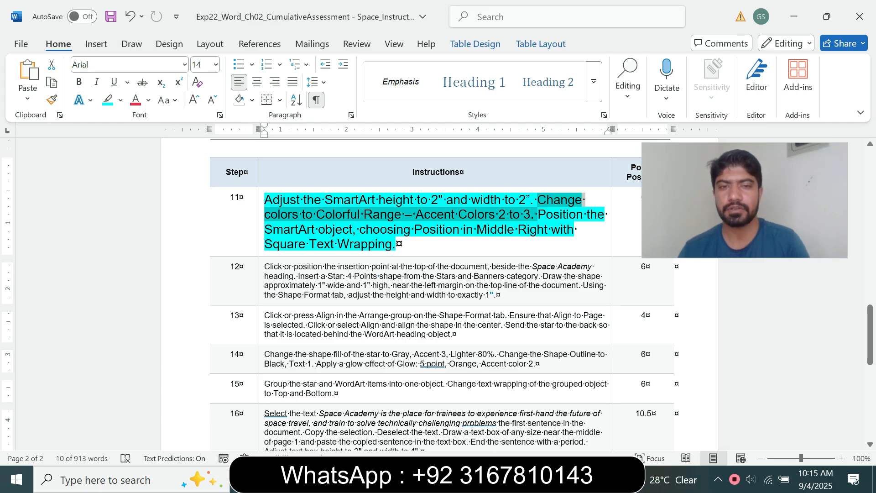
mouse_move(521, 479)
left_click(595, 415)
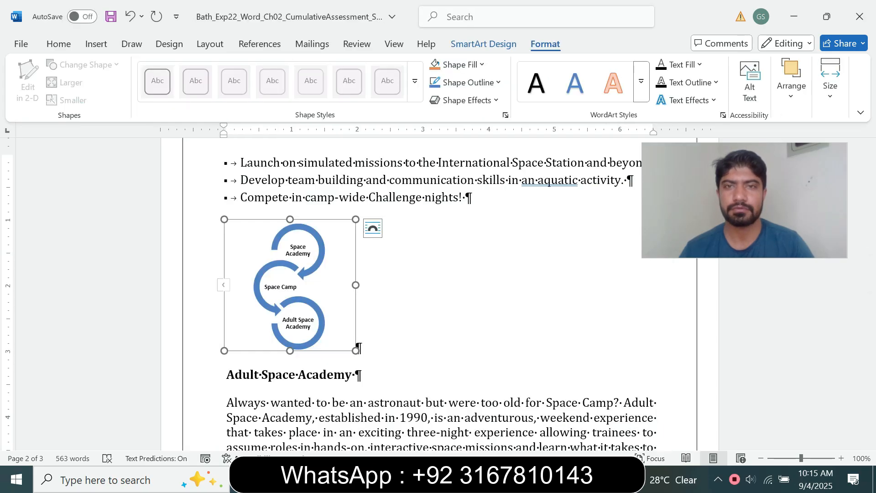
left_click(483, 44)
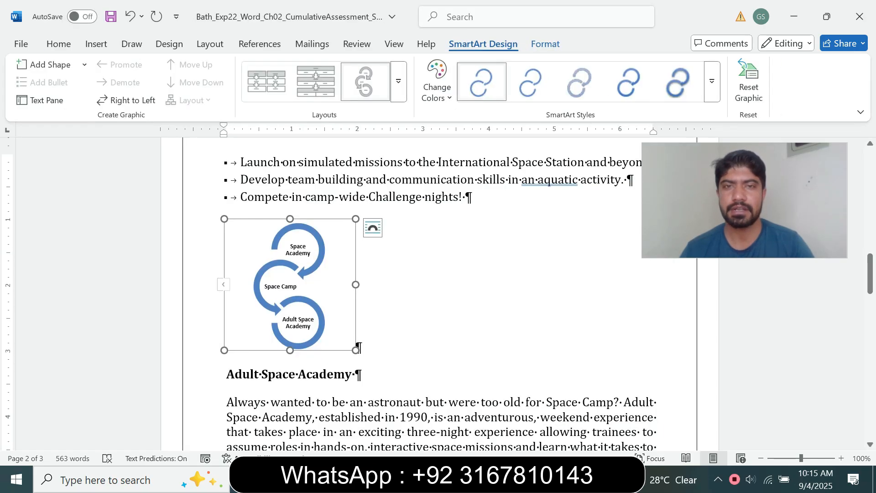
left_click(436, 82)
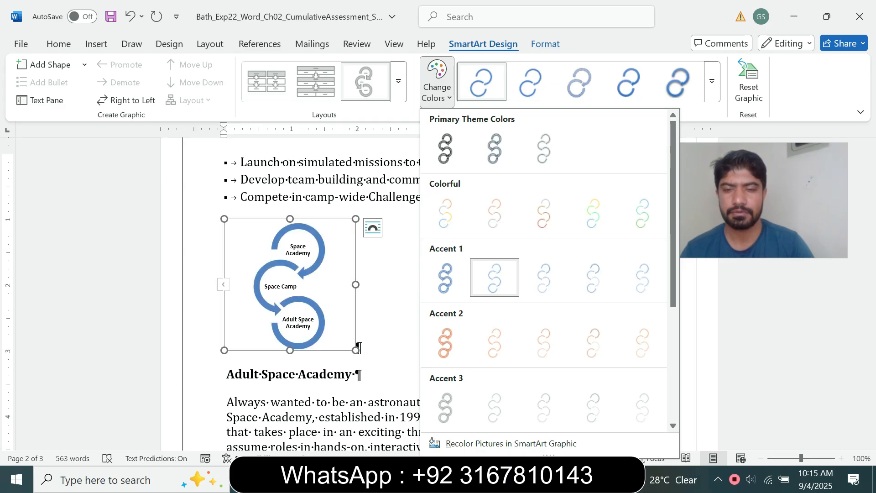
mouse_move(520, 478)
mouse_move(458, 459)
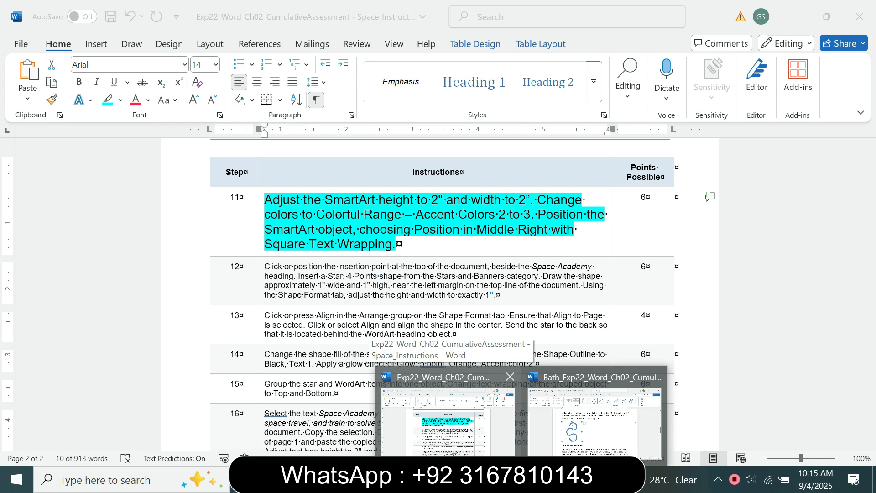
left_click(436, 81)
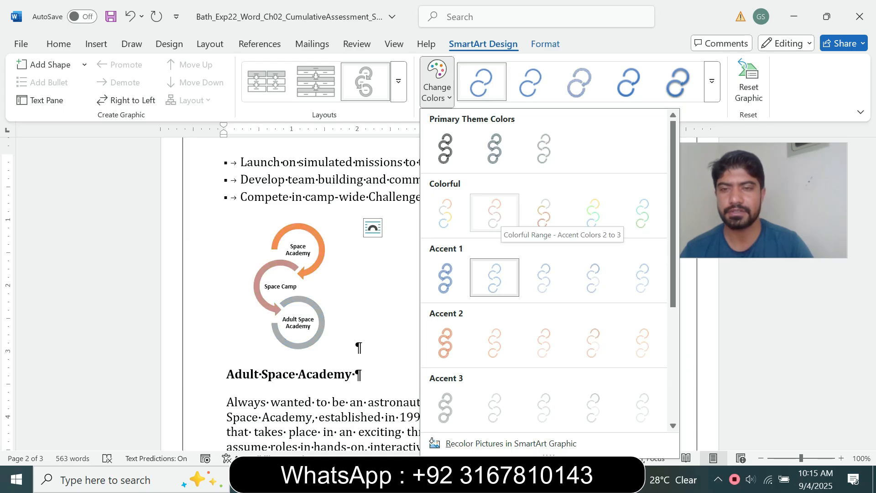
left_click(497, 216)
Read the positioning requirement in instruction 11 and apply Square text wrapping to the SmartArt.
mouse_move(521, 479)
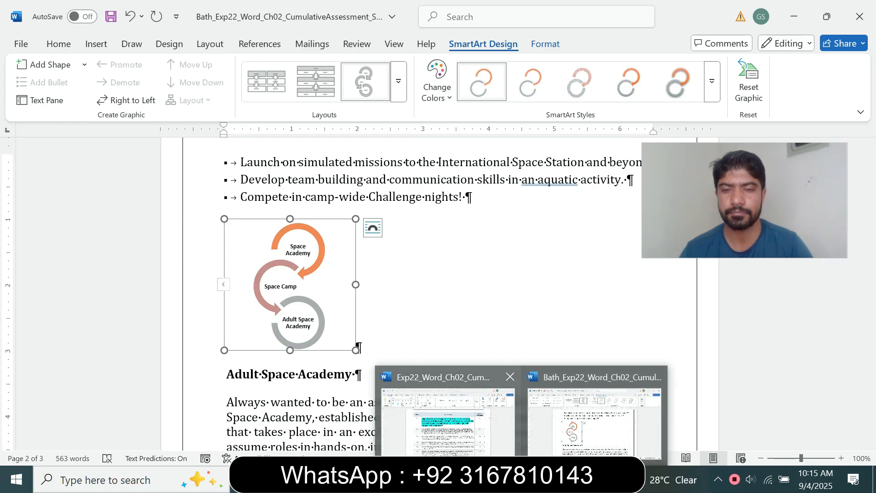
left_click(447, 419)
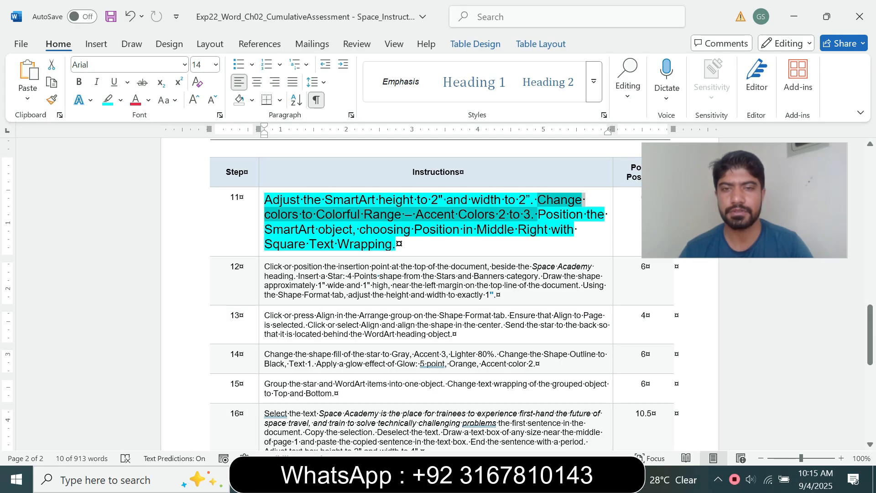
key("Right")
key("shift+Down")
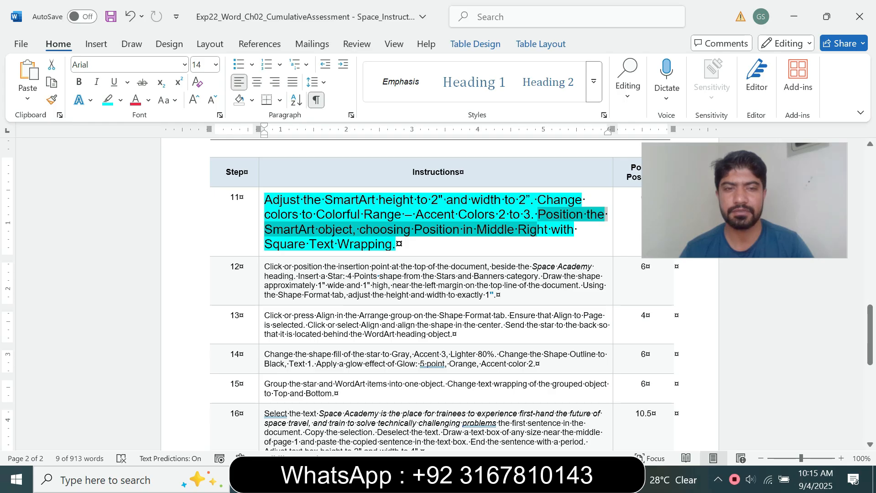
mouse_move(523, 479)
left_click(595, 419)
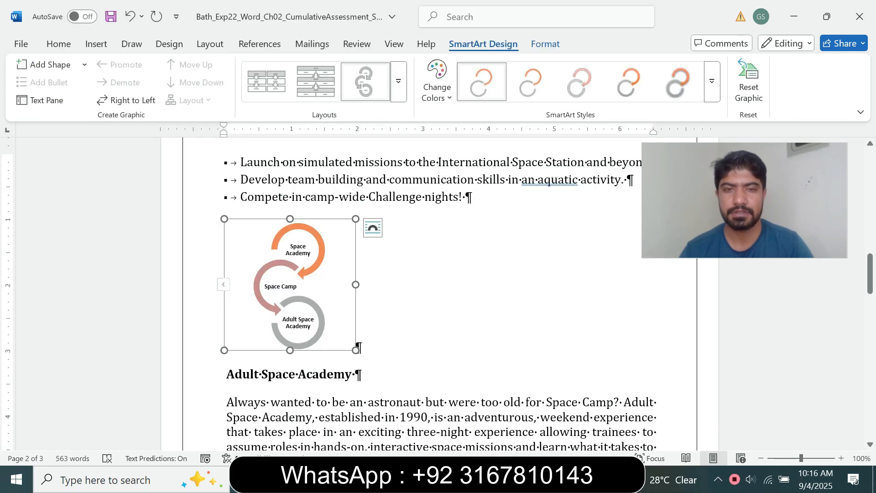
left_click(373, 227)
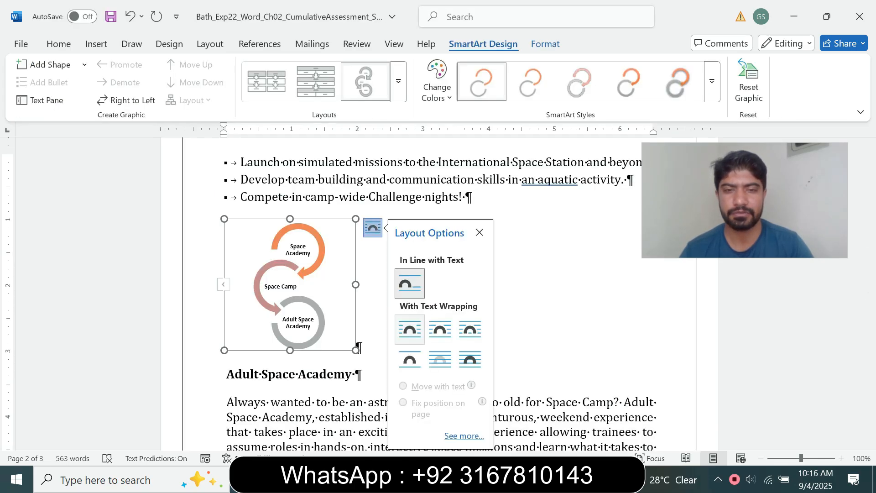
left_click(410, 330)
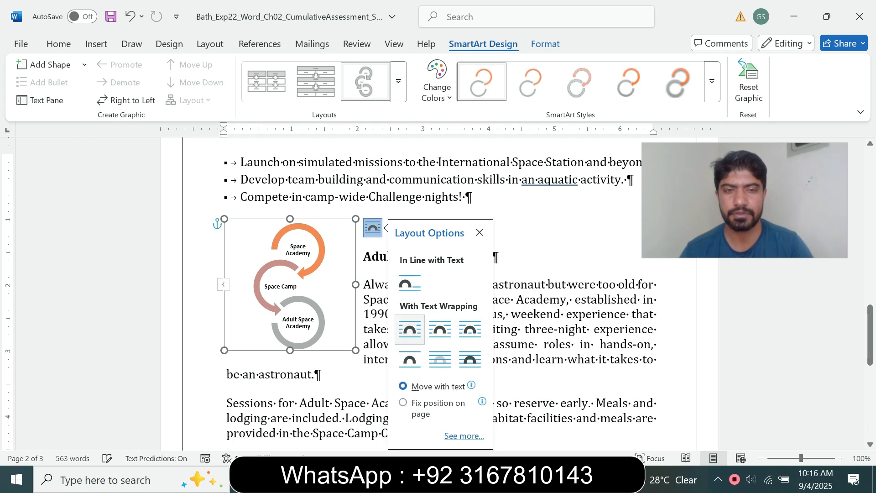
In the instructions document, set instruction 11's font size back to 9 and remove its highlighting.
mouse_move(510, 480)
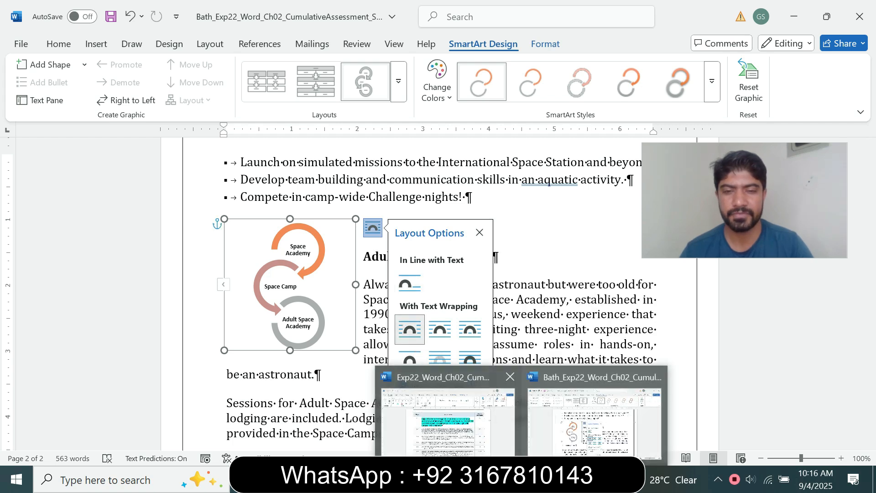
left_click(593, 429)
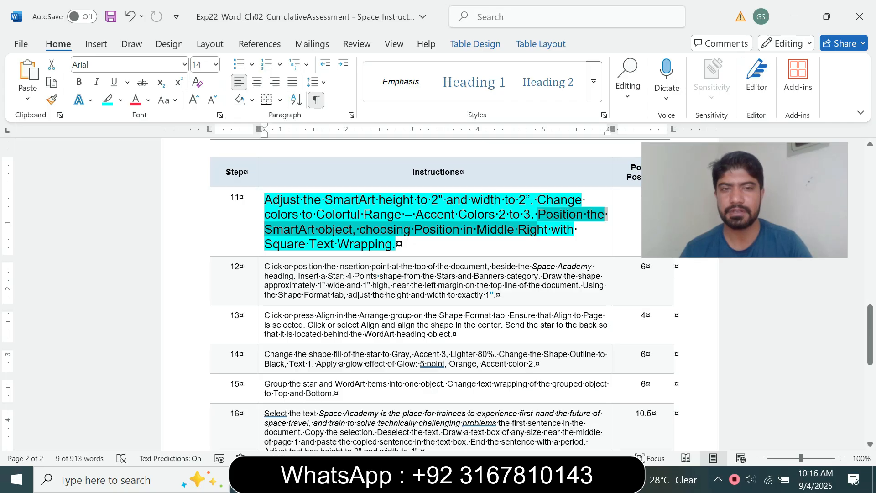
left_click_drag(537, 230, 402, 245)
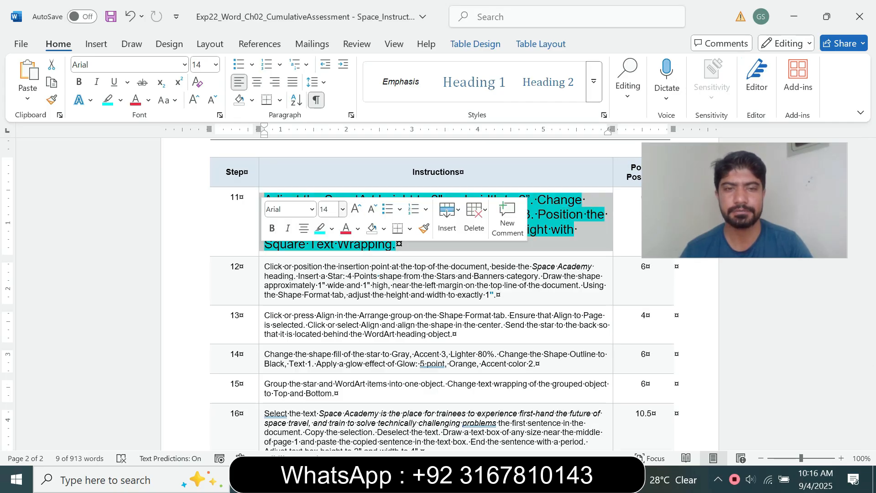
left_click(343, 209)
left_click(331, 244)
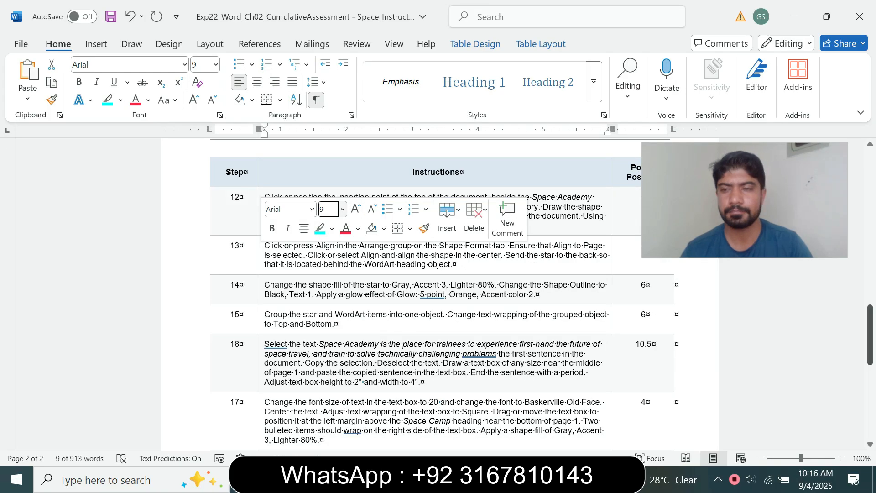
scroll(438, 292, "up", 5)
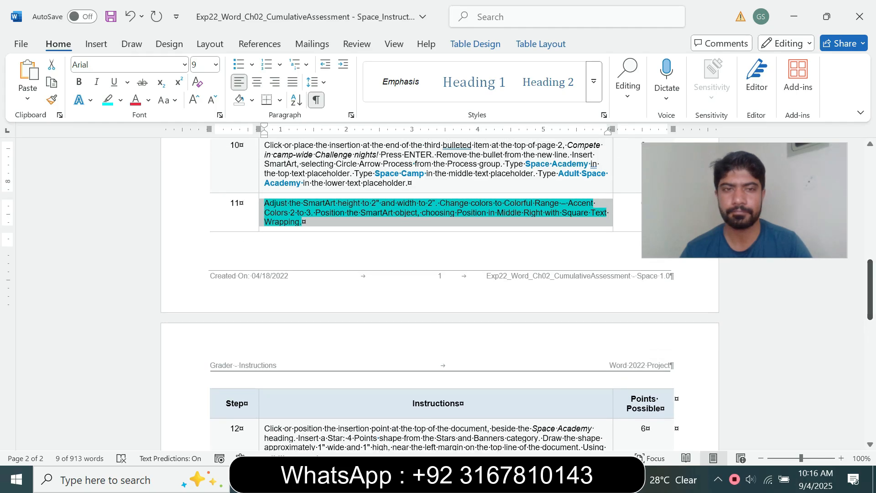
left_click(120, 100)
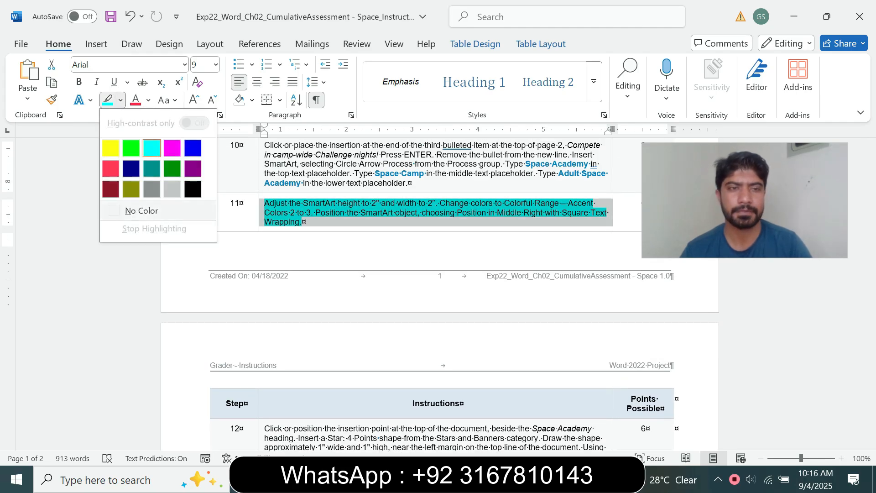
left_click(142, 211)
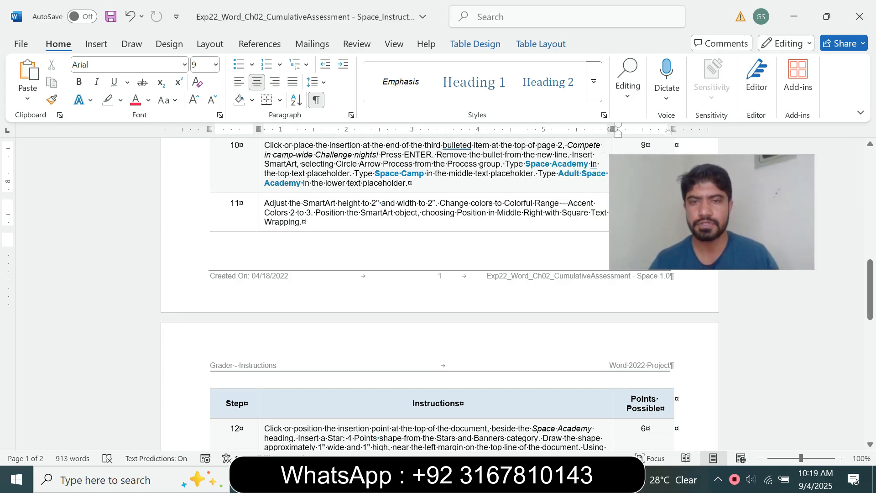
Read the positioning requirement in instruction 11 and compare it with the position presets available for the SmartArt.
left_click_drag(497, 213, 538, 222)
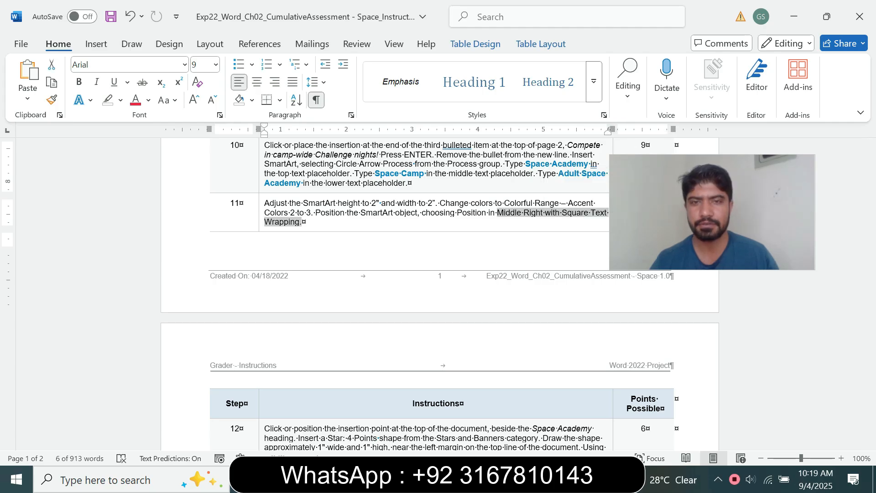
mouse_move(521, 479)
left_click(594, 420)
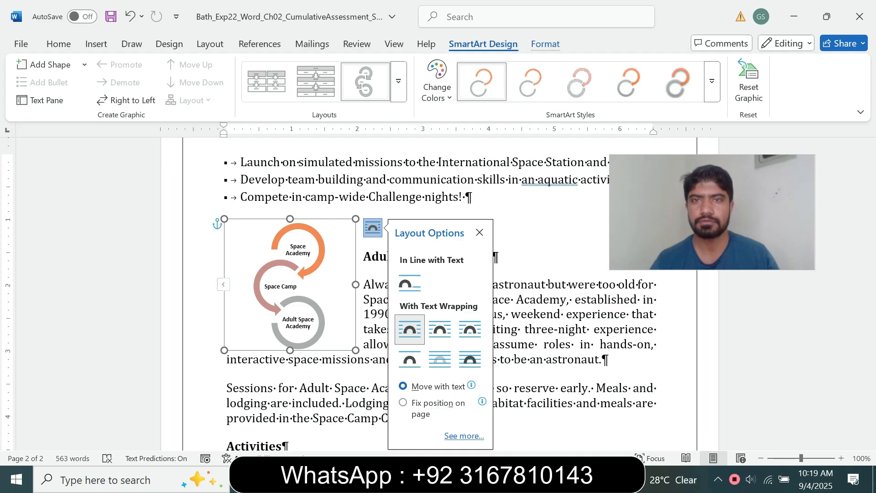
left_click(545, 44)
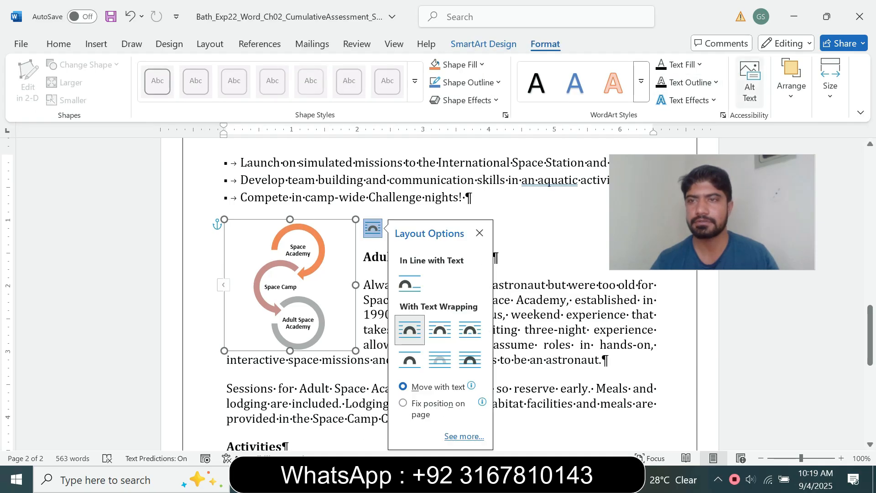
left_click(791, 80)
left_click(830, 80)
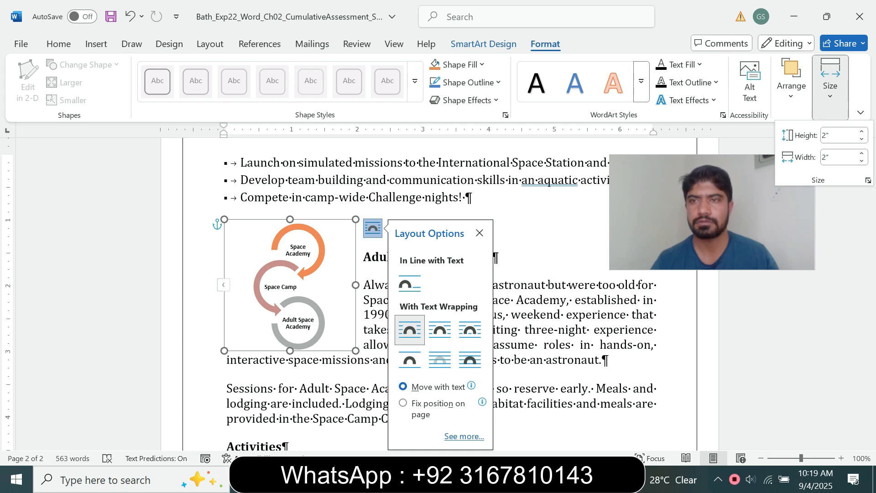
left_click(791, 80)
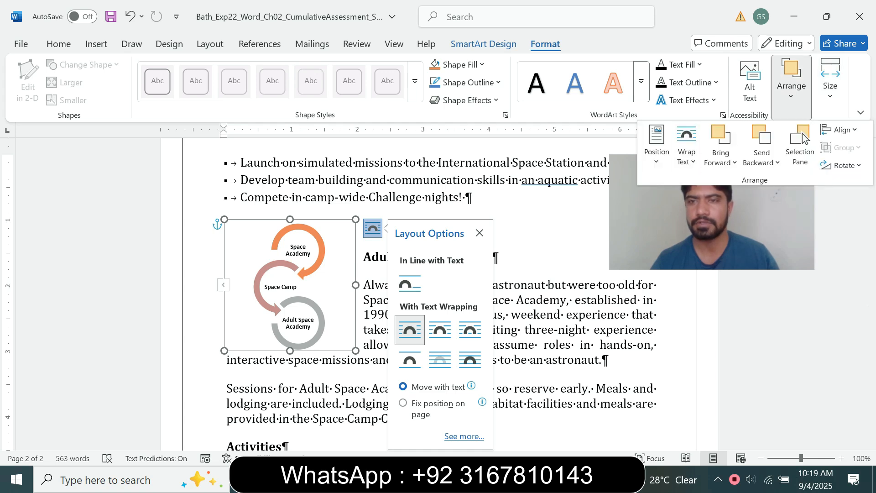
left_click(656, 141)
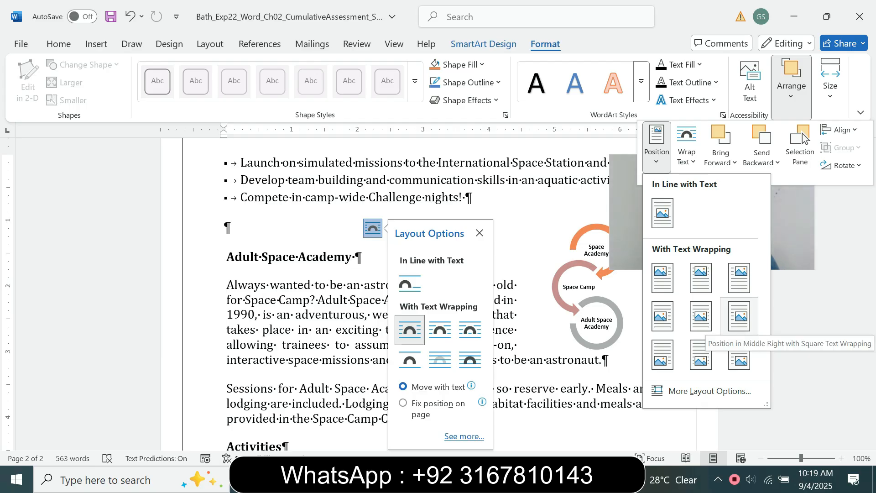
left_click(521, 479)
mouse_move(449, 459)
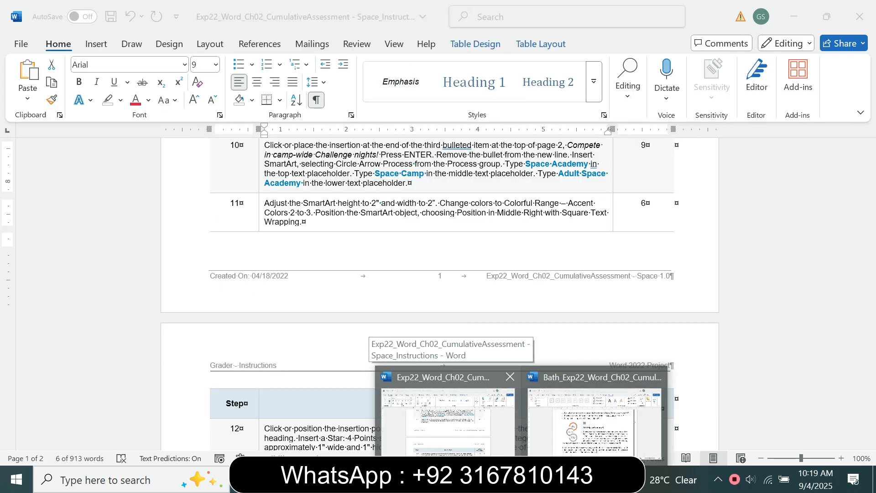
left_click(594, 422)
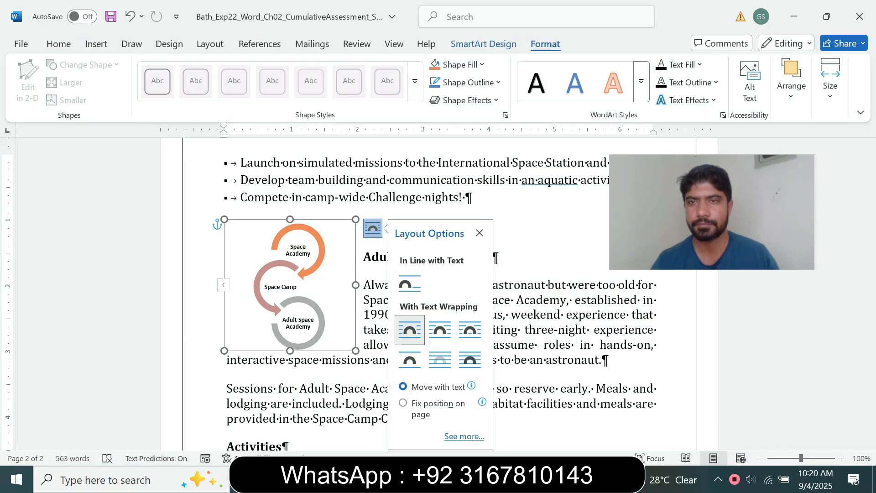
Position the SmartArt in Middle Right with Square Text Wrapping.
left_click(791, 82)
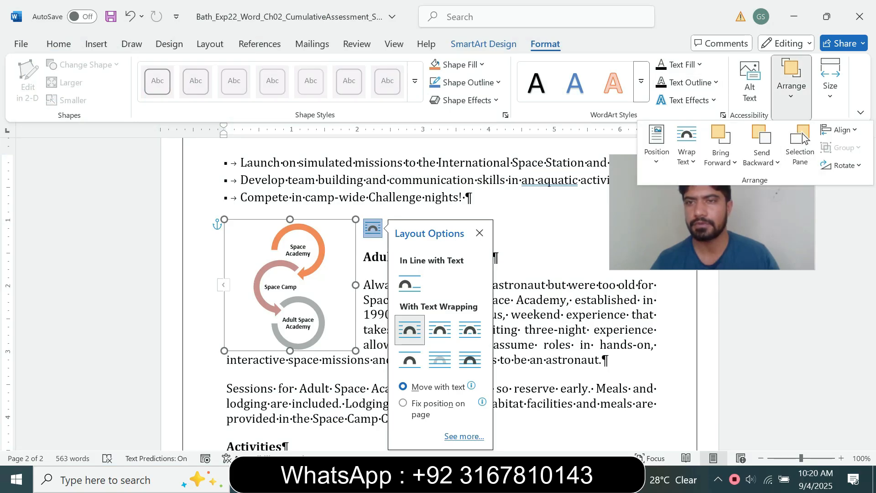
left_click(656, 145)
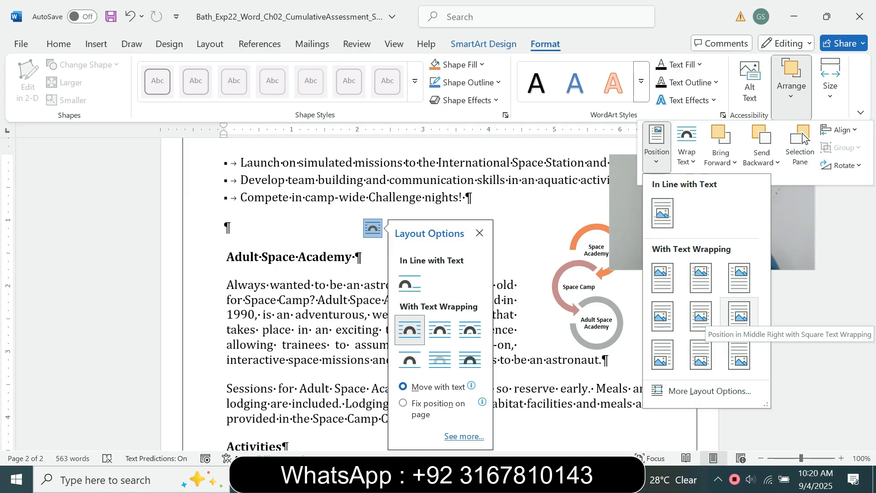
left_click(739, 315)
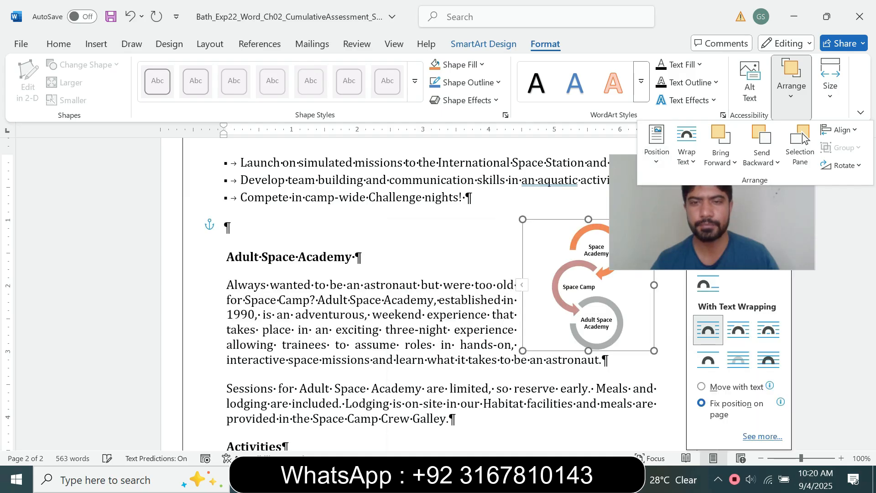
In the instructions document, set instruction 12's font size to 12 and highlight its text in turquoise.
left_click(597, 413)
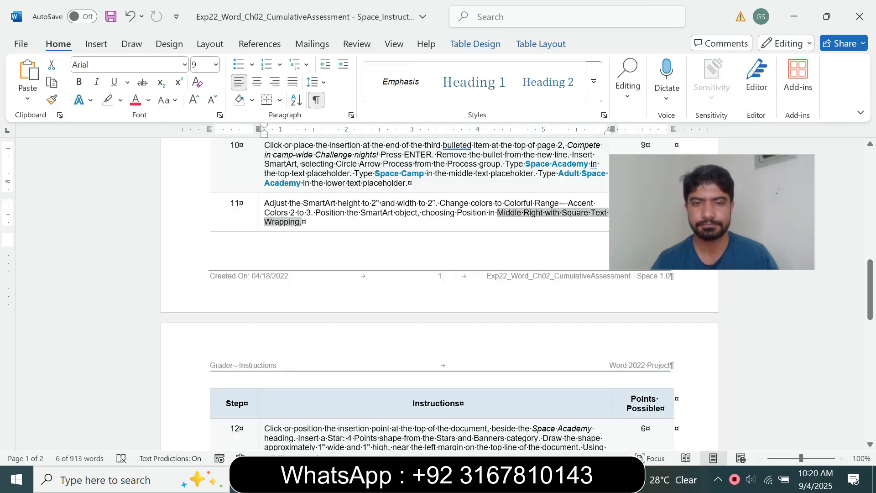
left_click_drag(870, 289, 870, 317)
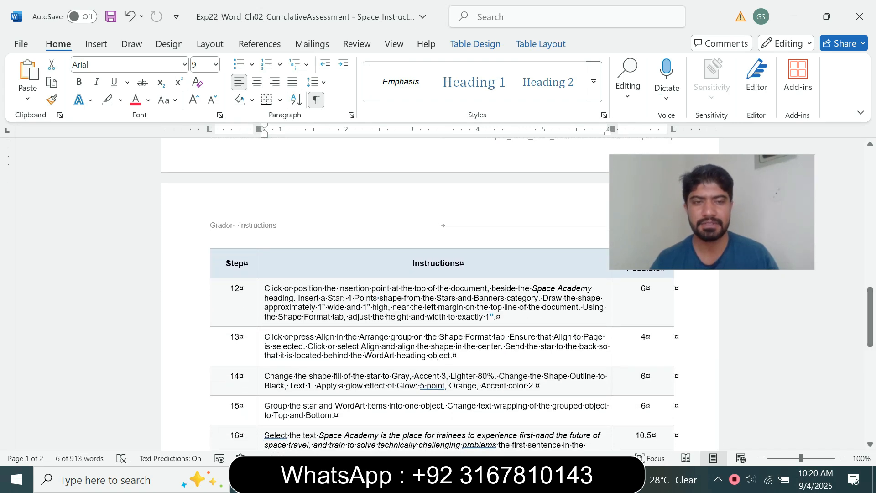
left_click(261, 315)
left_click(345, 275)
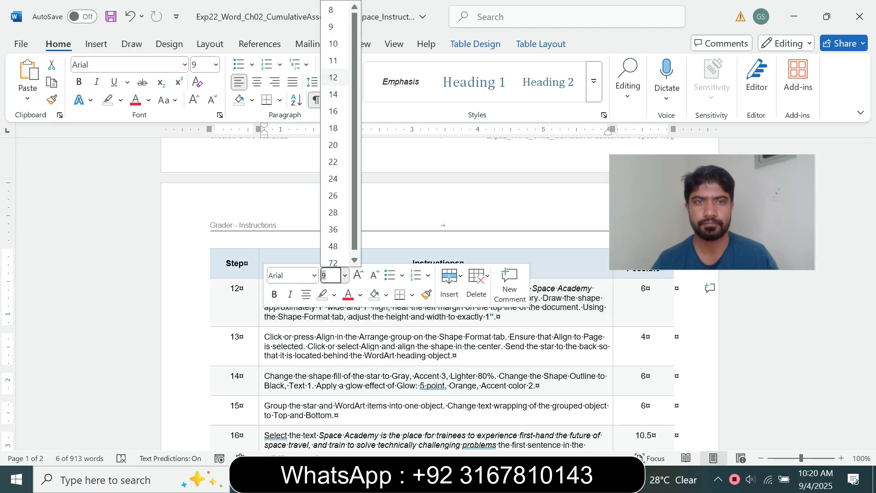
left_click(338, 77)
left_click(120, 100)
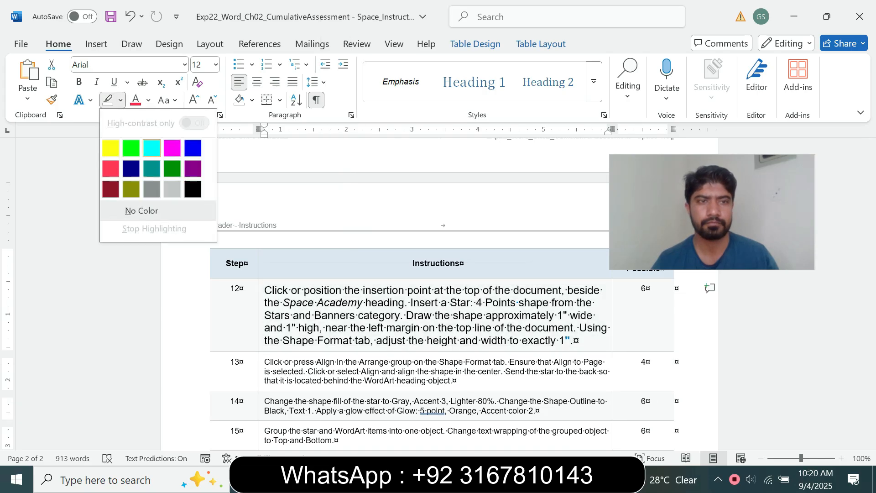
left_click(152, 148)
left_click_drag(712, 212, 696, 126)
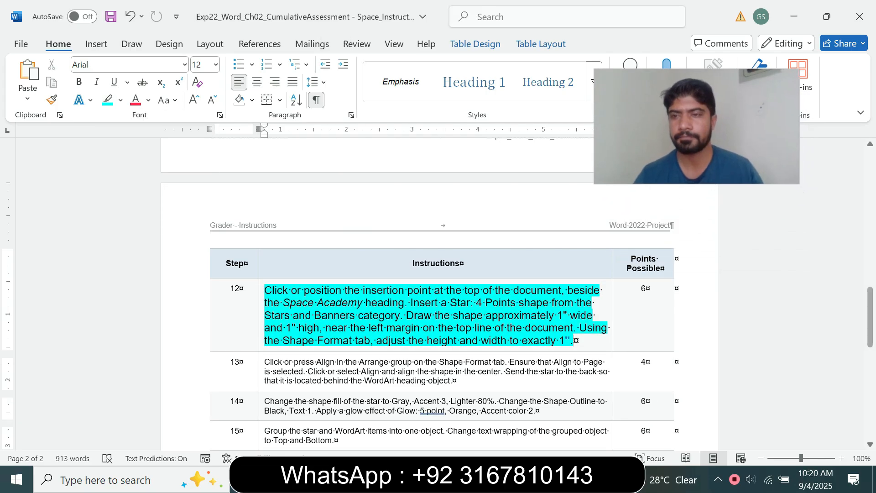
left_click_drag(869, 318, 869, 330)
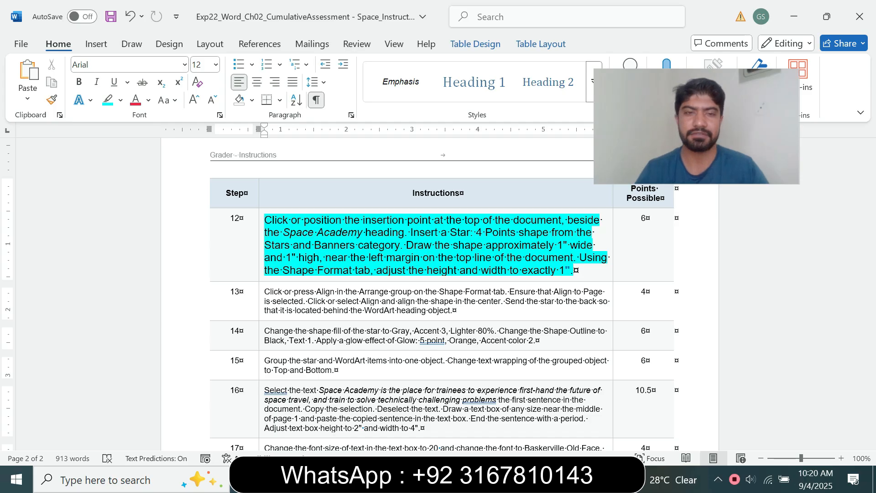
Read the insertion point requirement in instruction 12 and place the cursor before the Space Academy heading on page 1 of the assessment document.
left_click_drag(303, 220, 407, 220)
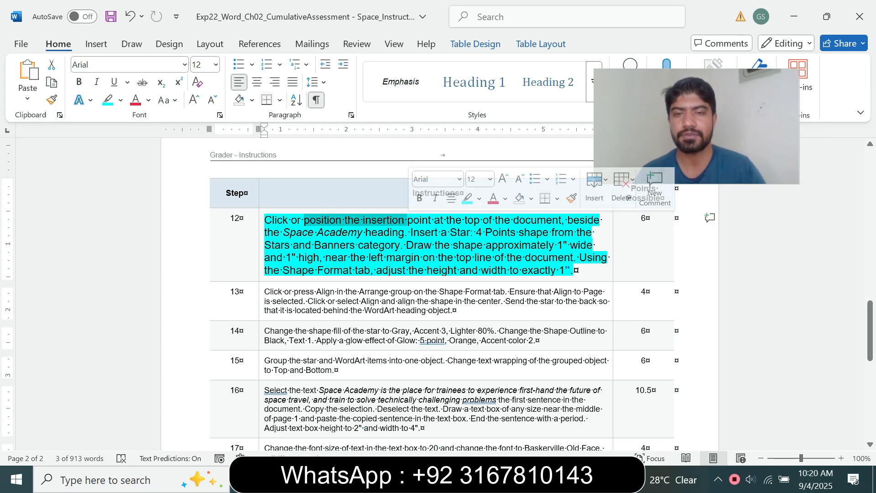
mouse_move(521, 479)
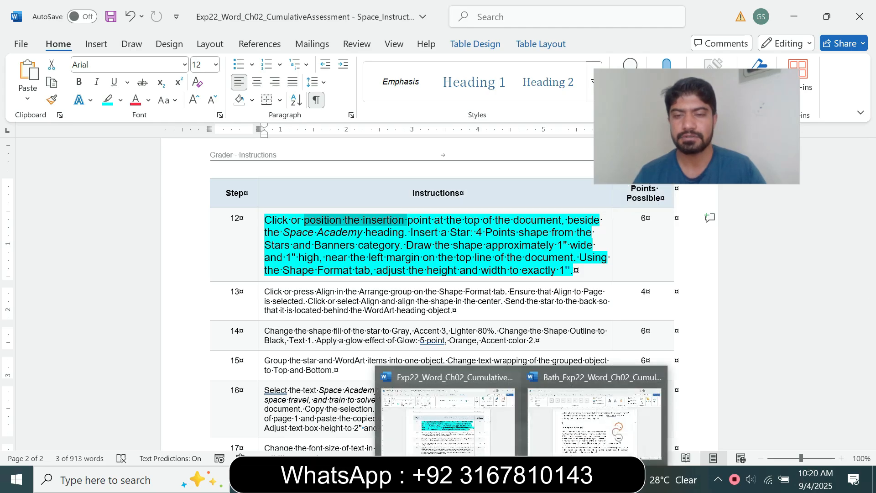
left_click(593, 422)
left_click_drag(869, 335, 870, 180)
left_click(227, 280)
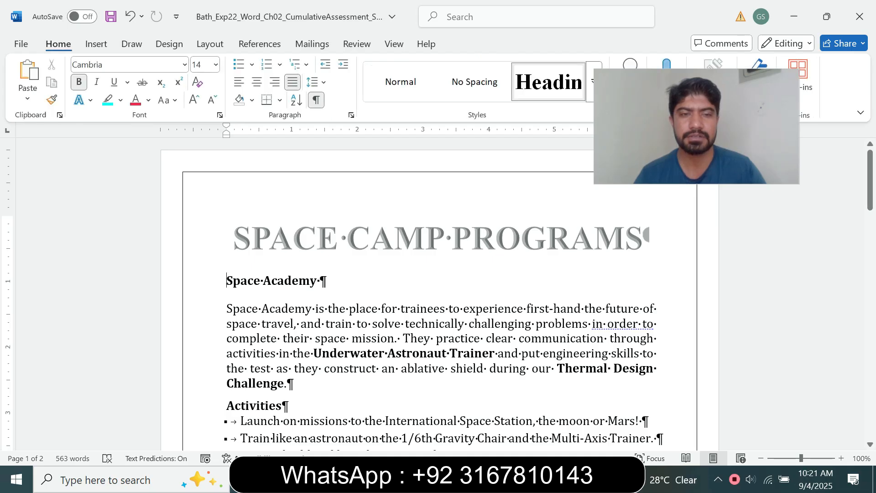
left_click(234, 238)
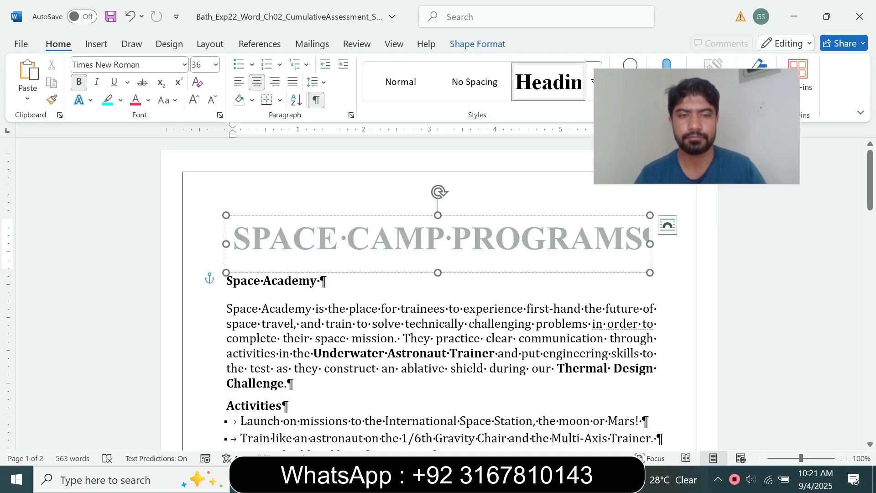
left_click(203, 278)
left_click(227, 323)
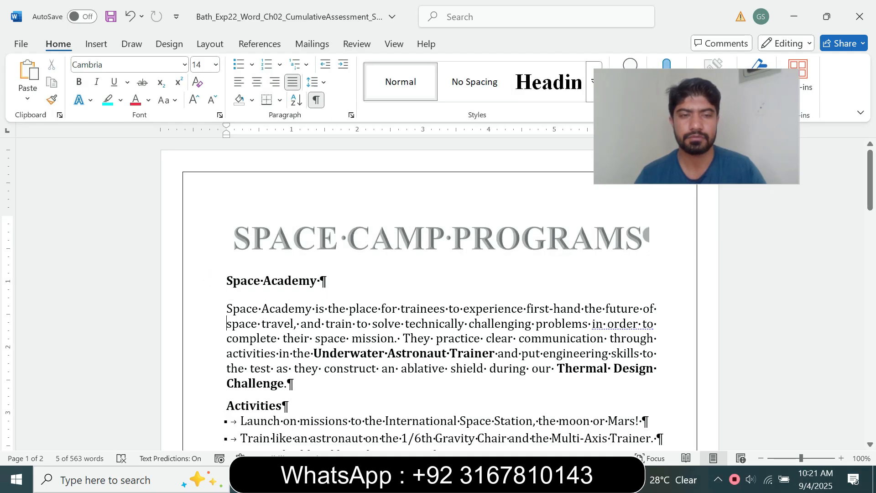
left_click(218, 278)
left_click(188, 304)
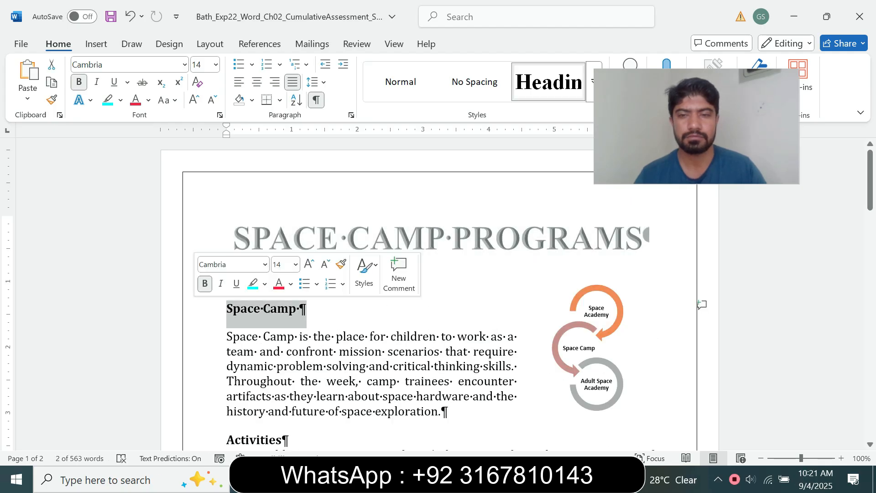
key("ctrl+z")
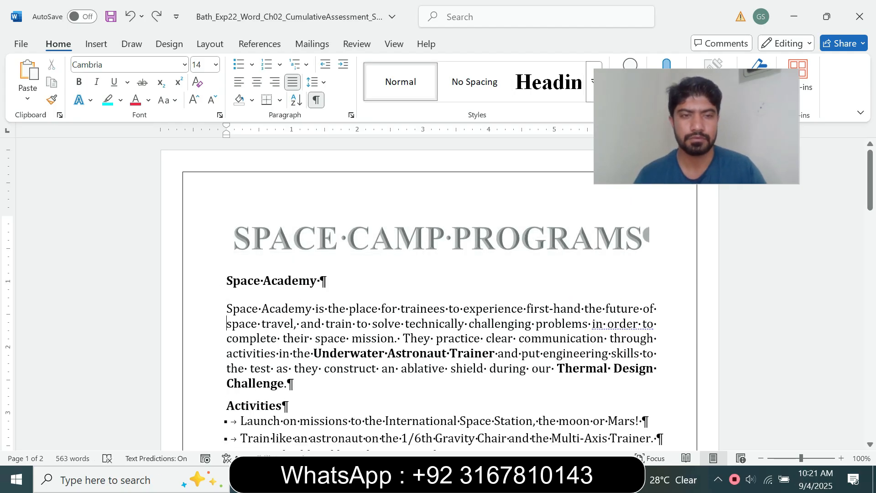
Put the cursor back before the Space Academy heading and examine the star shape requirement in instruction 12.
left_click(227, 280)
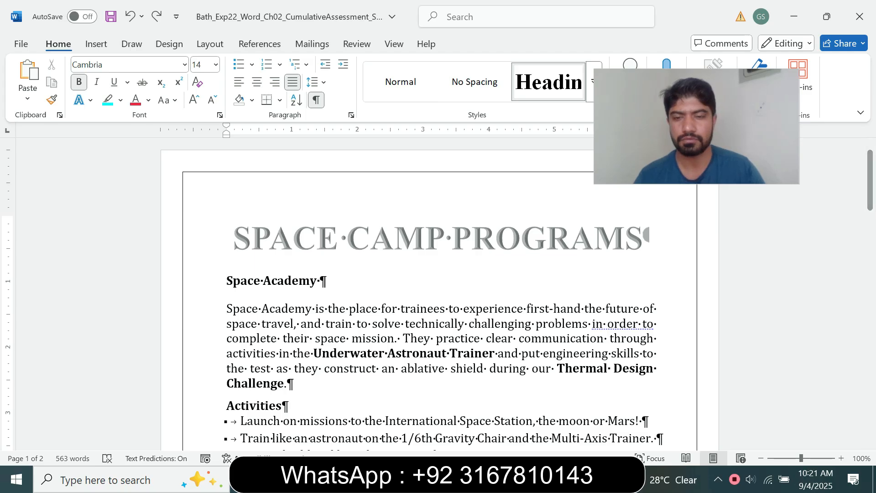
mouse_move(522, 479)
left_click(447, 419)
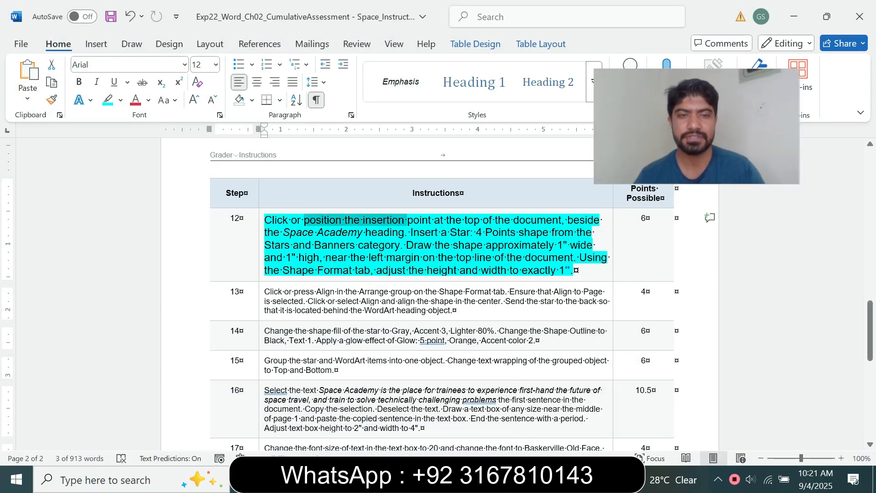
left_click(412, 257)
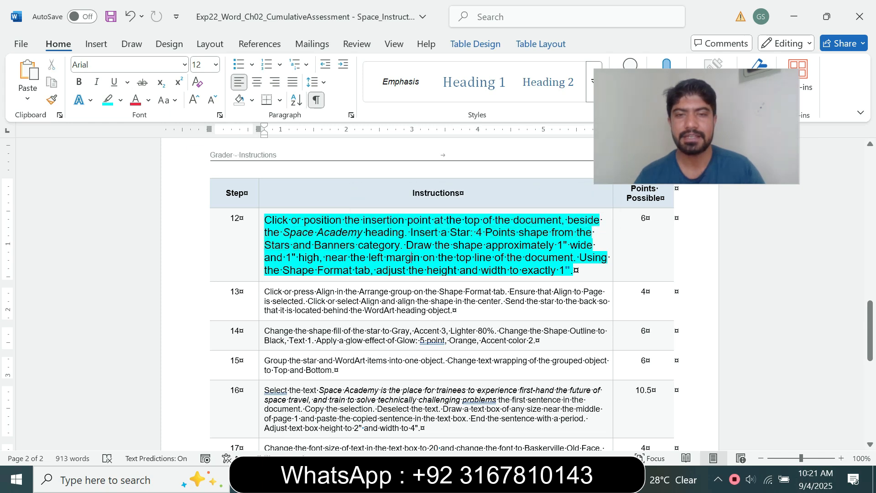
left_click_drag(411, 232, 484, 232)
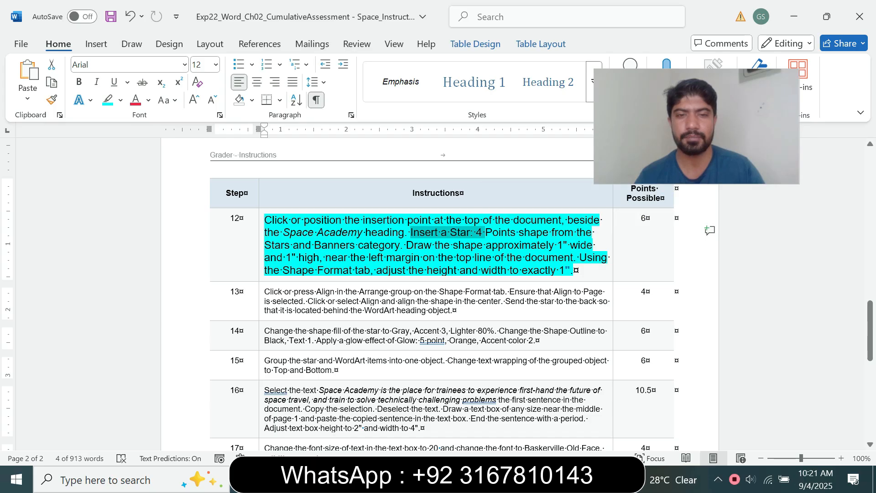
mouse_move(411, 232)
left_mouse_down()
mouse_move(435, 232)
mouse_move(399, 245)
left_mouse_up()
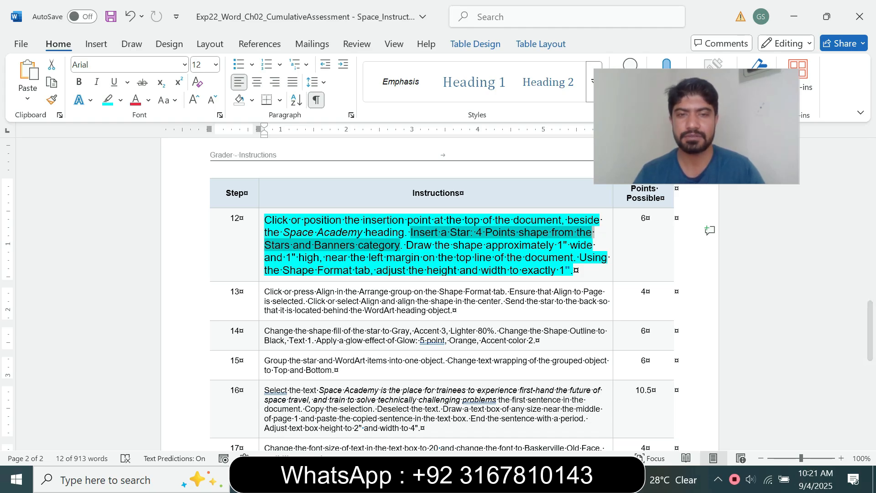
mouse_move(522, 479)
left_click(577, 458)
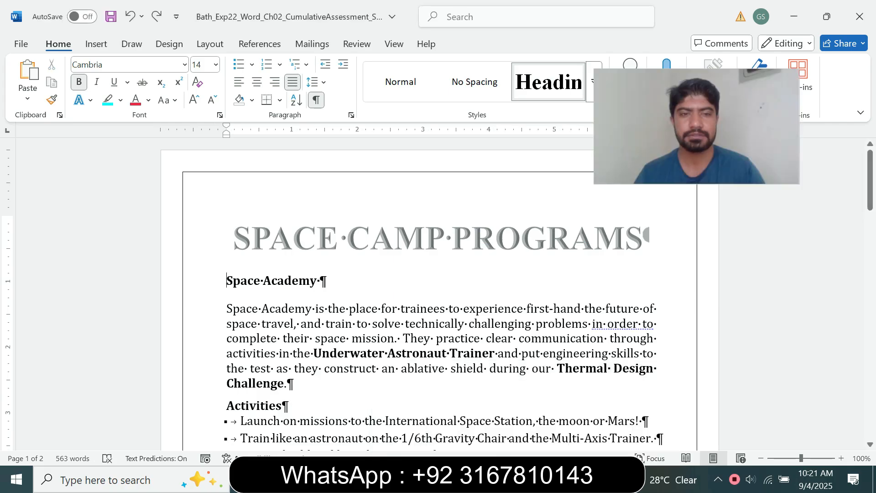
left_click(96, 45)
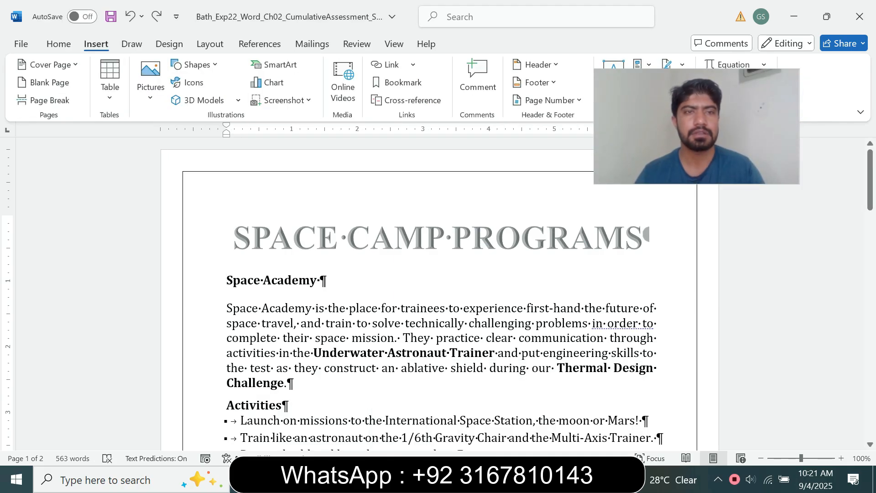
left_click(194, 64)
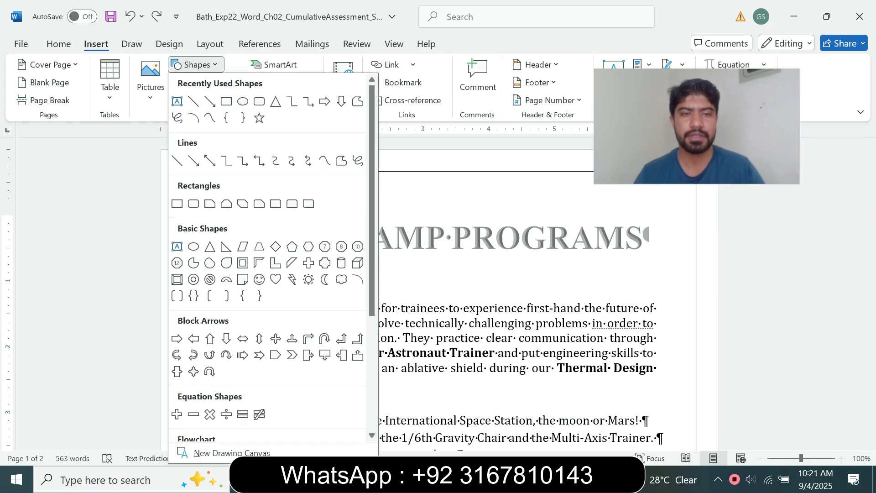
scroll(271, 260, "down", 4)
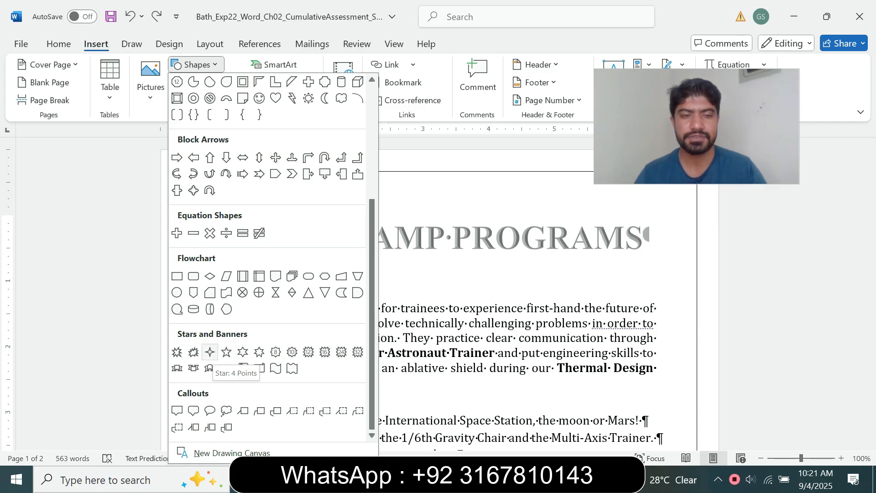
left_click(209, 352)
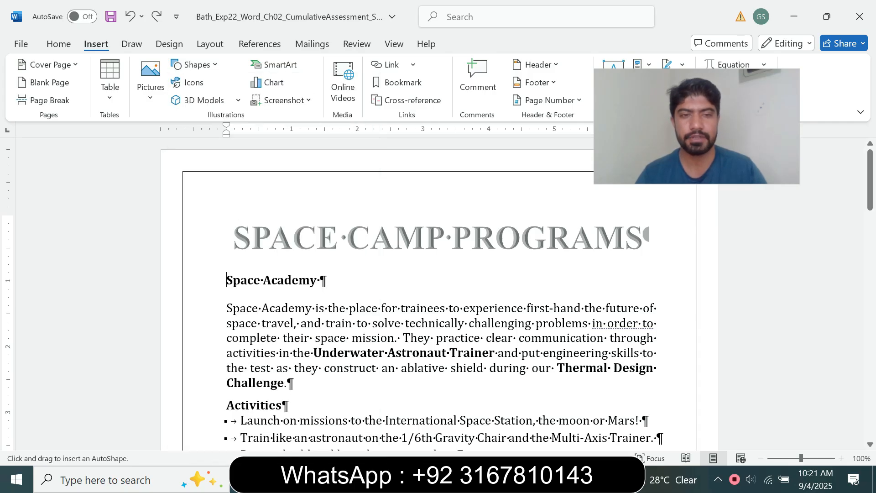
In the assessment document, draw a Star: 4 Points shape about 0.72" high and 0.58" wide near the left margin beside the WordArt title.
mouse_move(522, 479)
mouse_move(484, 459)
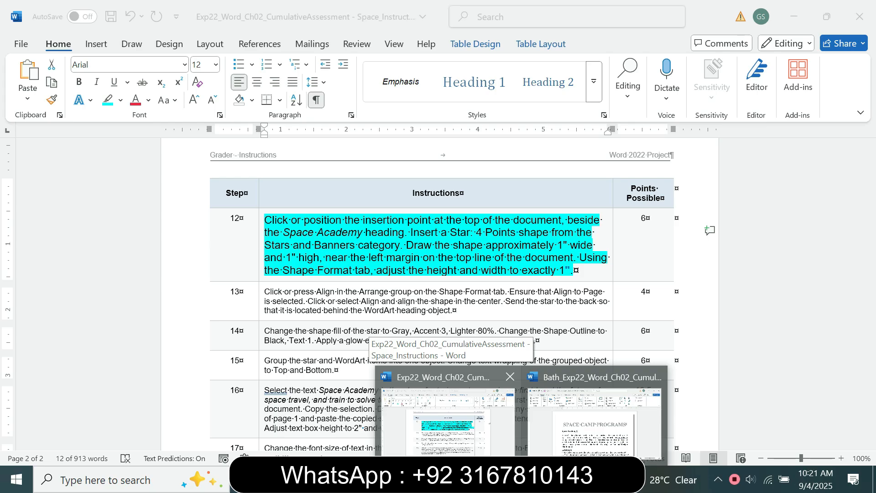
left_click(561, 460)
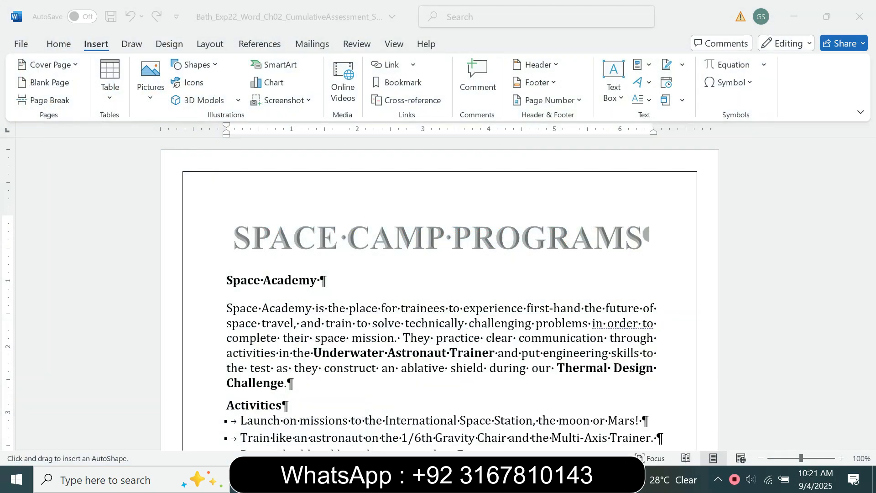
key("alt")
key("Escape")
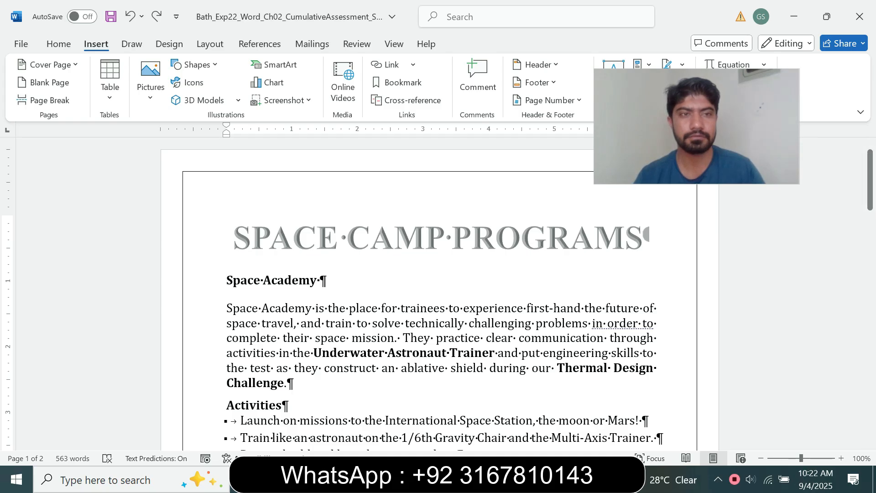
left_click(197, 65)
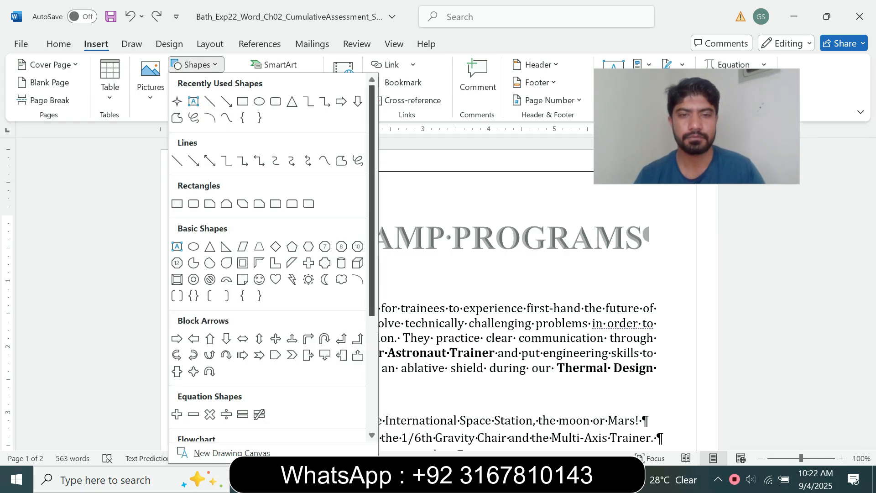
scroll(271, 255, "down", 5)
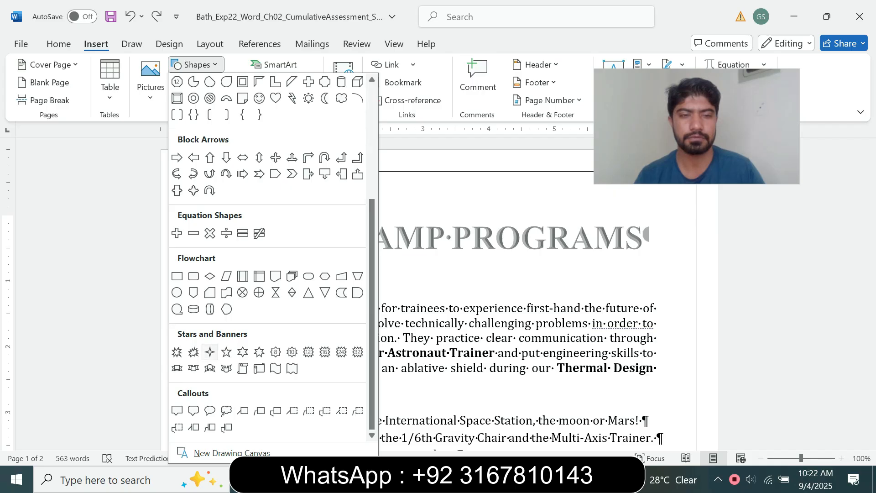
left_click(209, 352)
left_click_drag(200, 221, 240, 270)
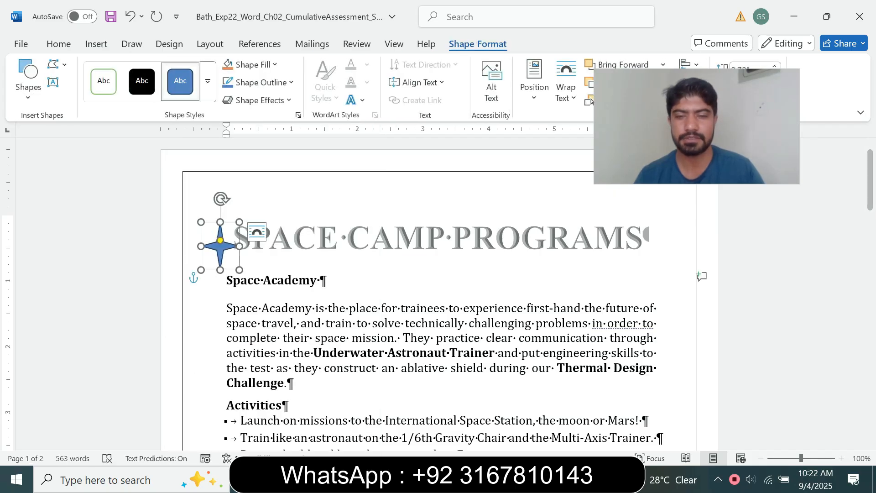
Check the size requirement in instruction 12 and set the star's height and width to 1" in the assessment document.
left_click(460, 420)
left_click_drag(410, 231, 399, 245)
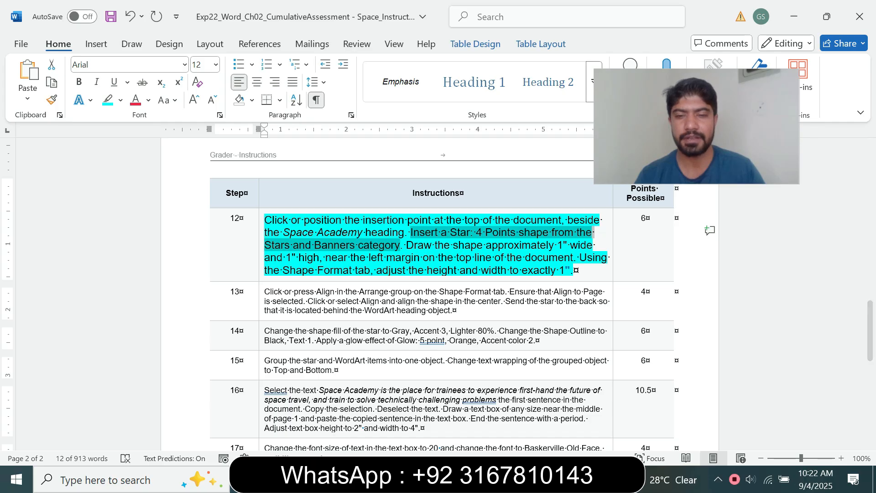
left_click(594, 422)
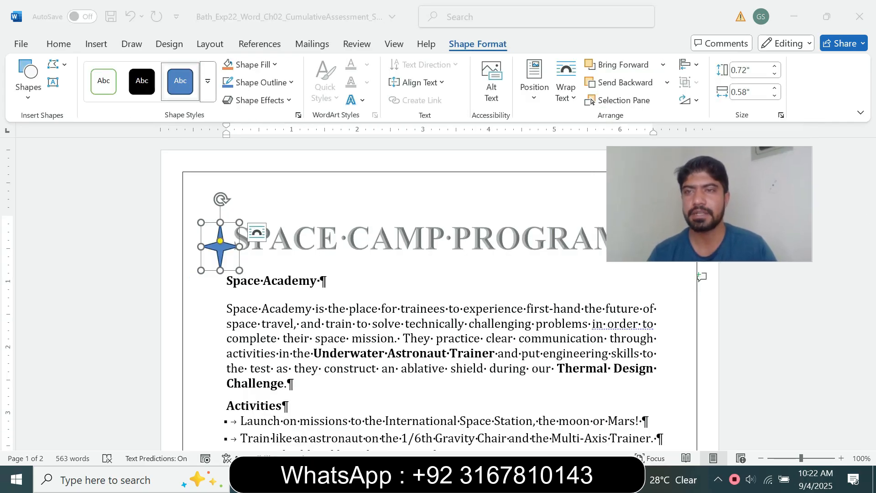
left_click(770, 70)
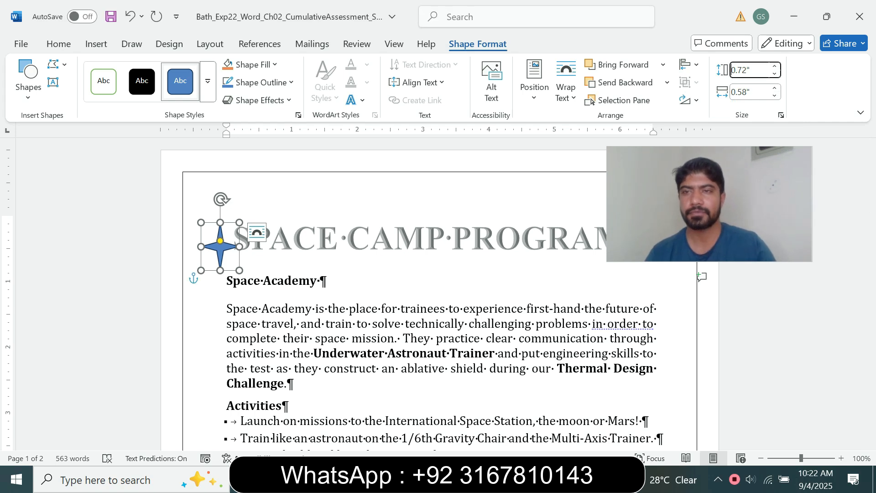
type("1")
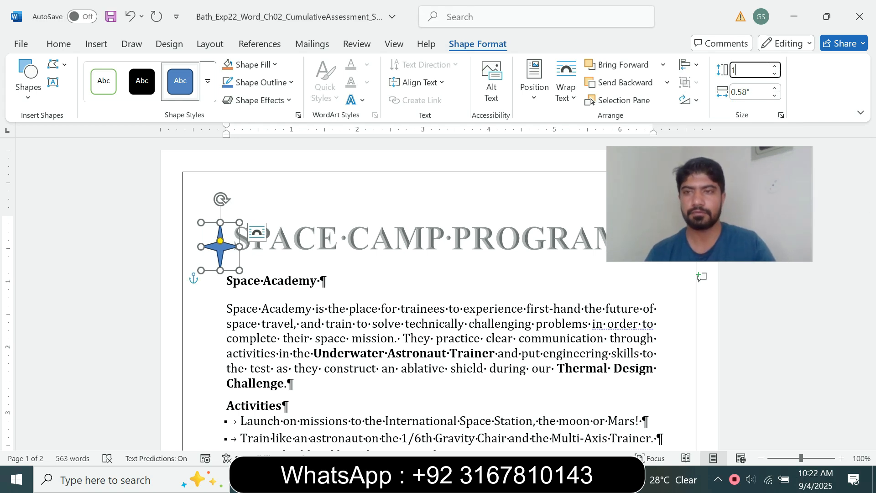
key("Tab")
type("1")
key("Return")
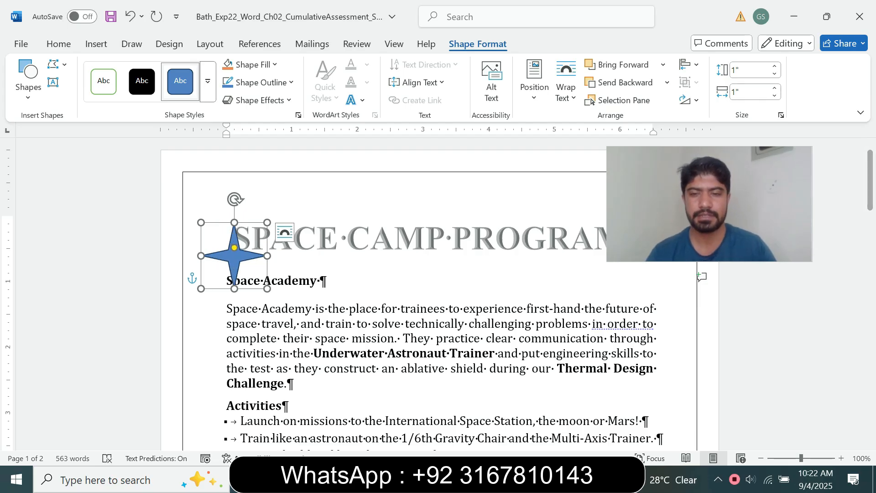
In the instructions document, reset instruction 12's font size to 9 and remove its turquoise highlight.
mouse_move(520, 479)
left_click(445, 415)
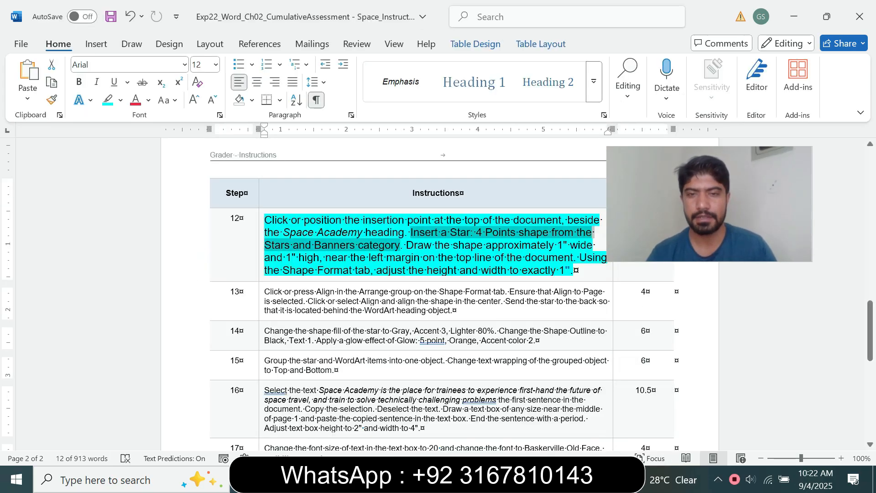
left_click_drag(709, 203, 703, 133)
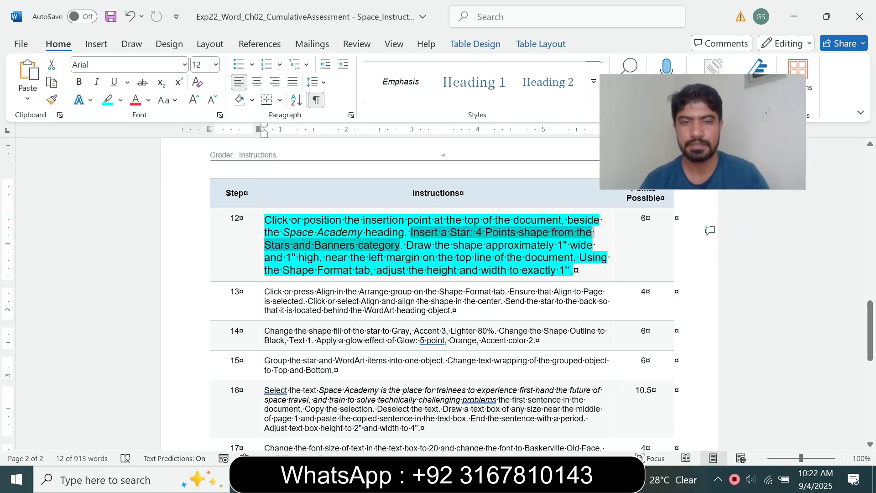
left_click(370, 258)
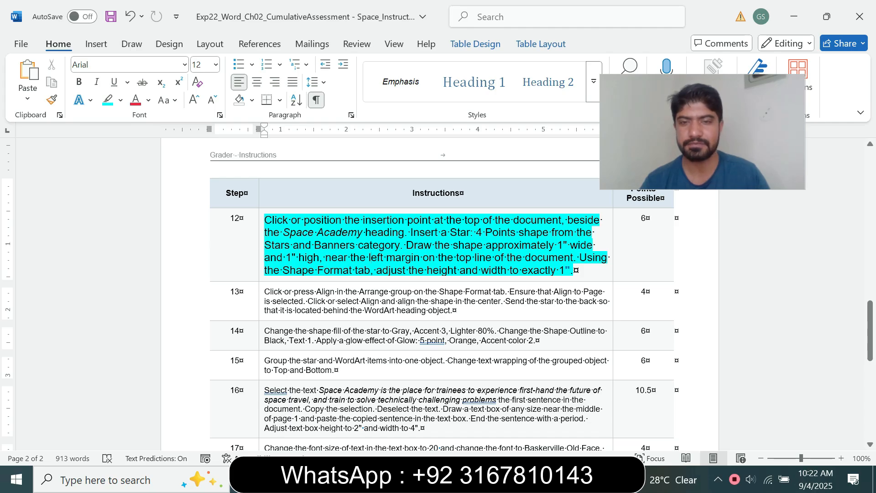
triple_click(371, 257)
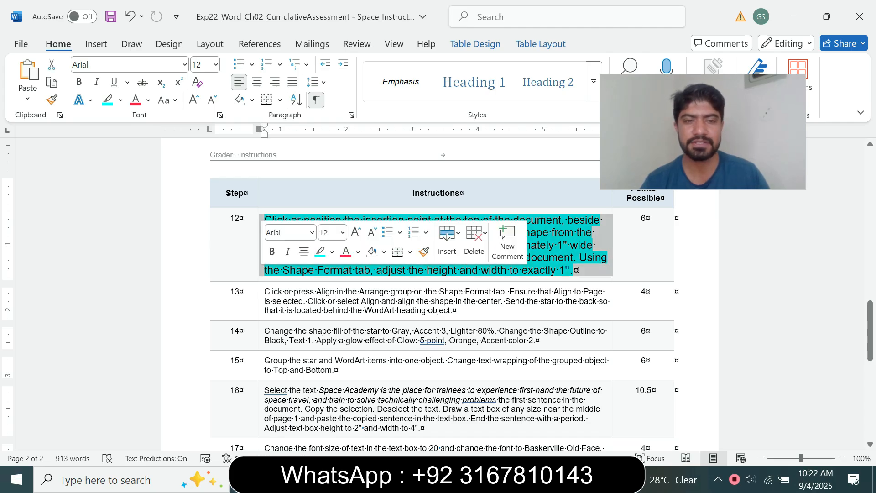
left_click(342, 232)
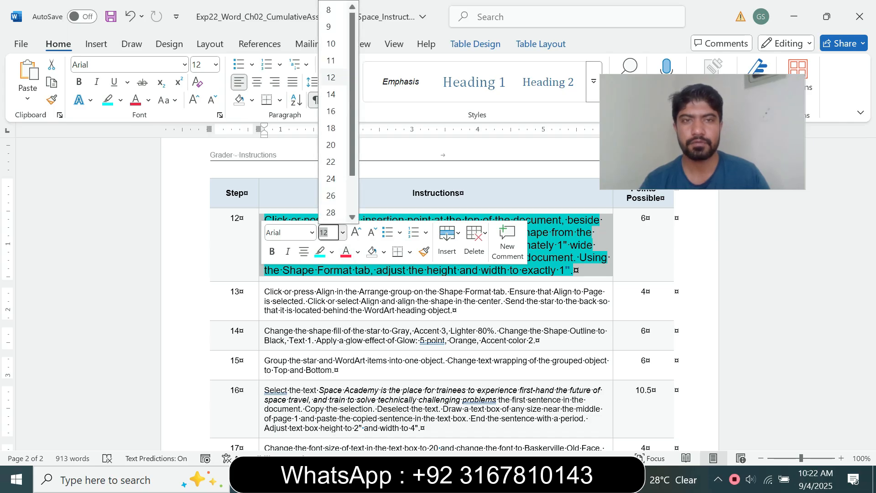
left_click(332, 26)
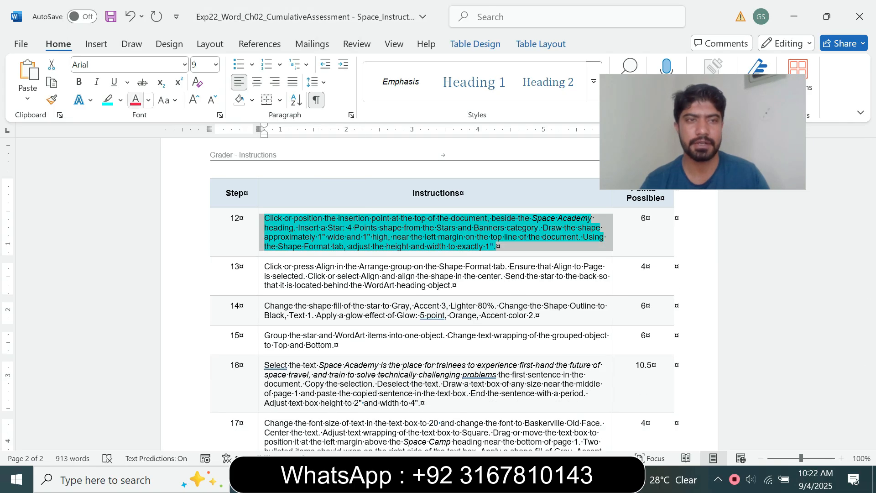
left_click(121, 100)
left_click(141, 210)
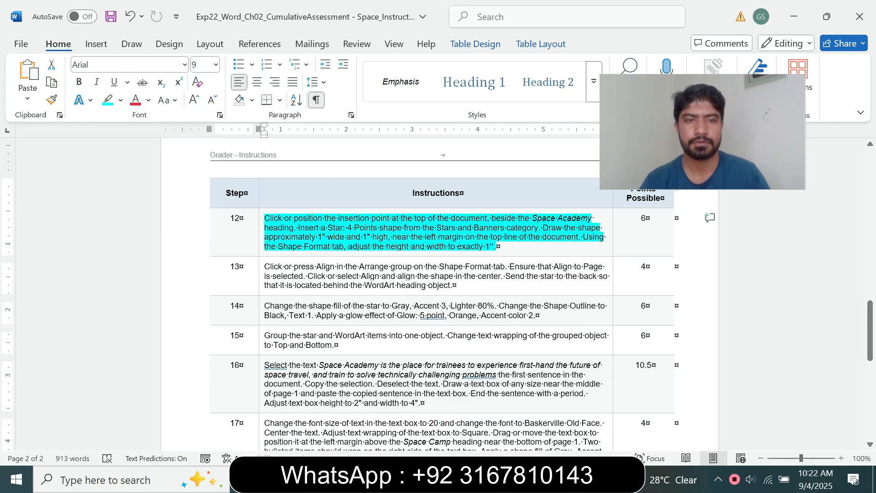
Set instruction 13's font size to 14 and highlight its text in turquoise.
left_click(261, 280)
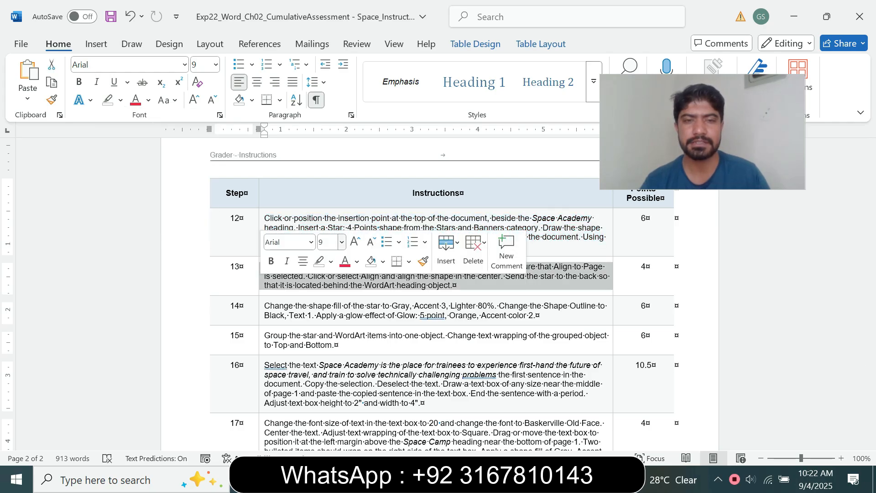
left_click(341, 242)
left_click(330, 94)
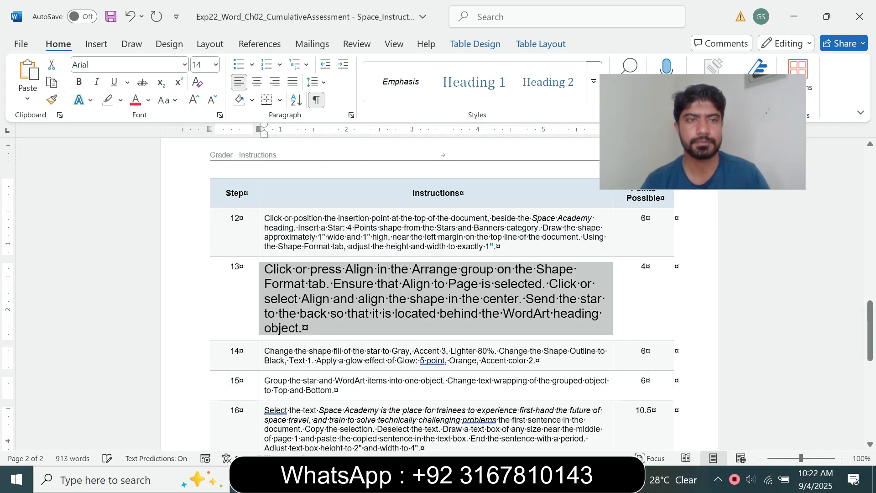
left_click(120, 100)
left_click(164, 144)
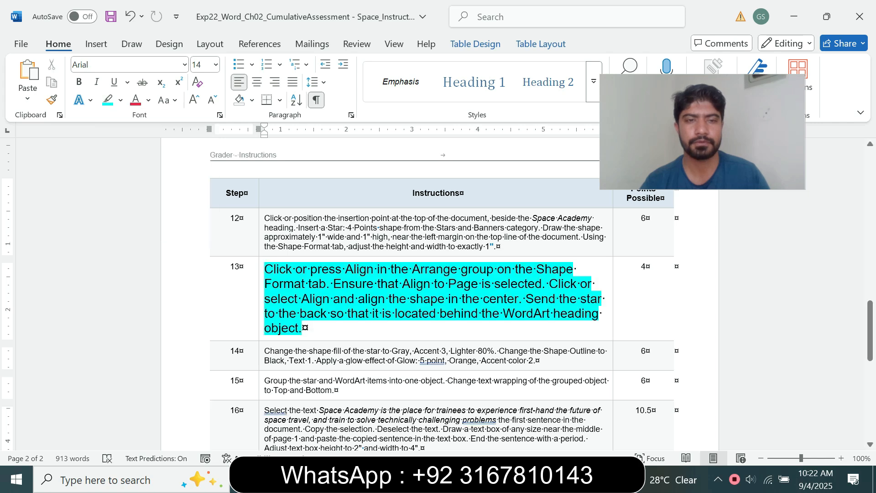
Read the alignment requirement in instruction 13 and turn on Align to Page for the star in the assessment document.
left_click_drag(270, 270, 299, 327)
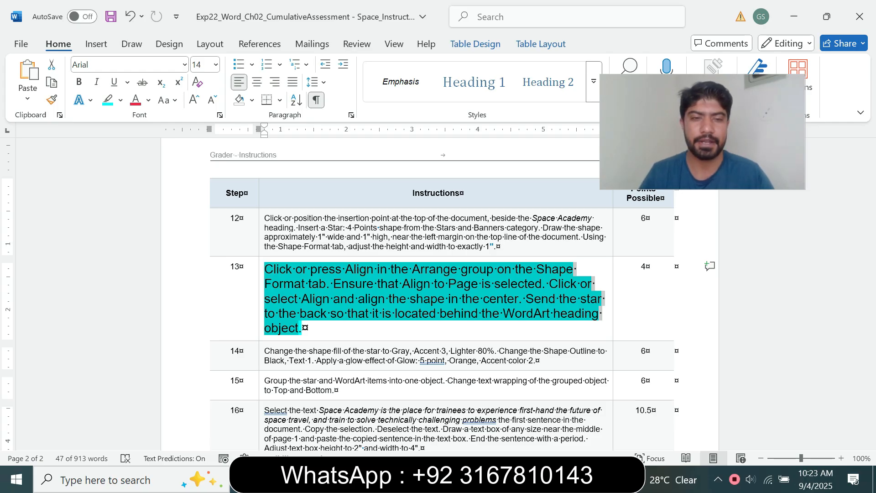
right_click(329, 272)
left_click(286, 269)
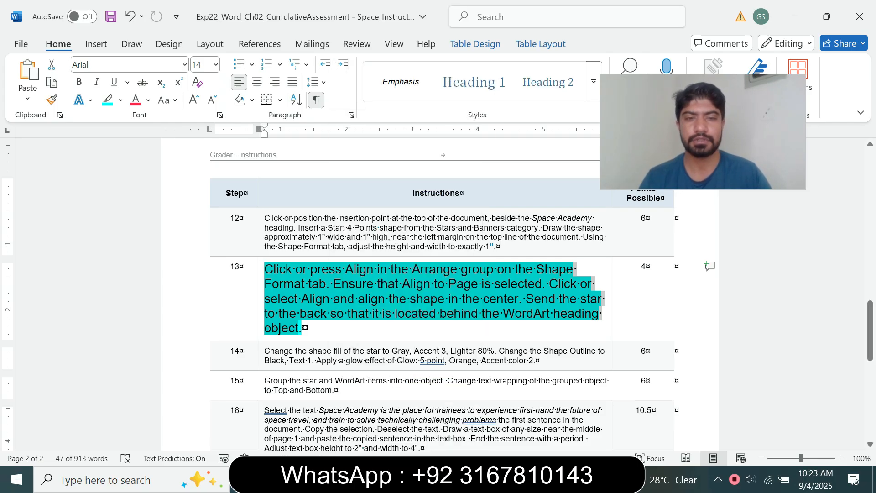
left_click(286, 269)
left_click_drag(294, 270, 391, 270)
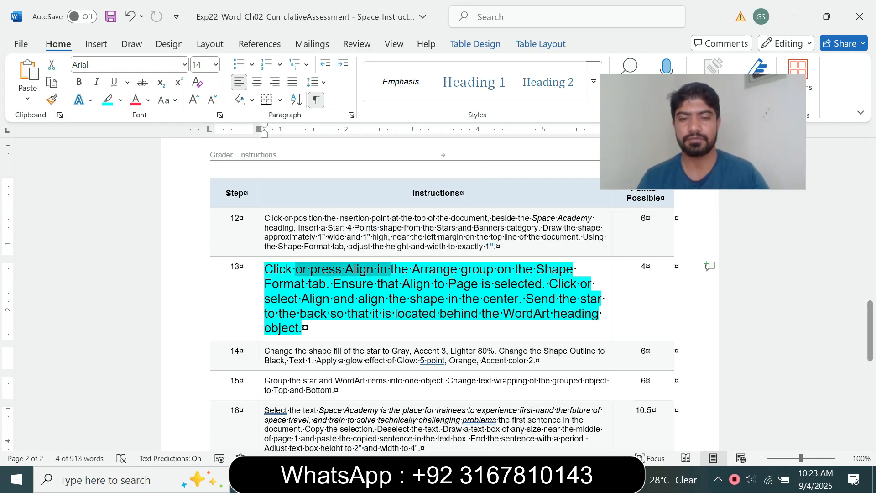
mouse_move(521, 479)
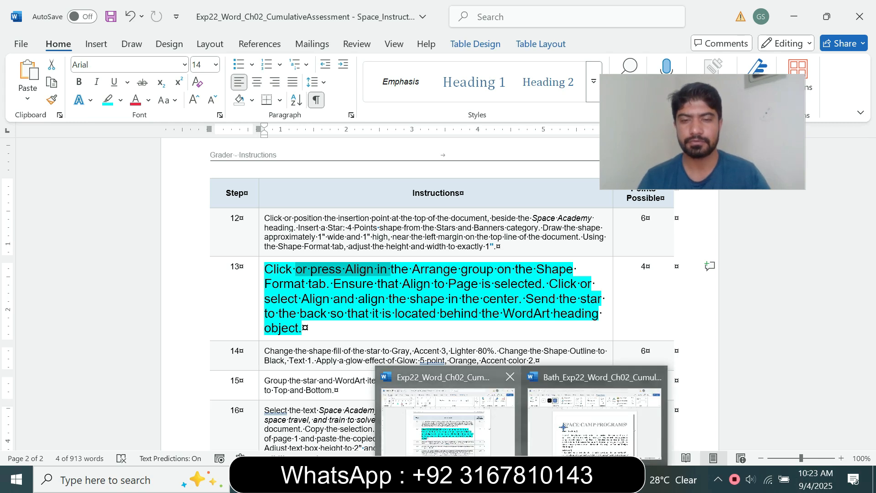
left_click(594, 424)
left_click_drag(703, 137, 702, 253)
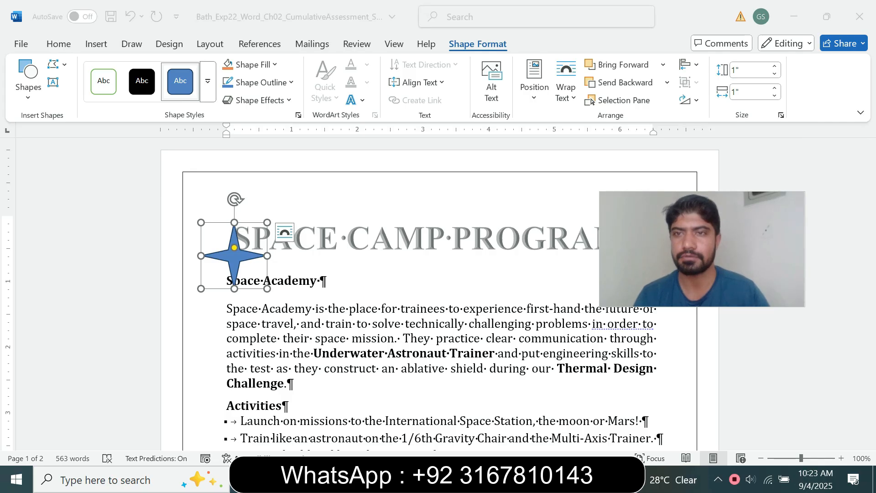
left_click(689, 65)
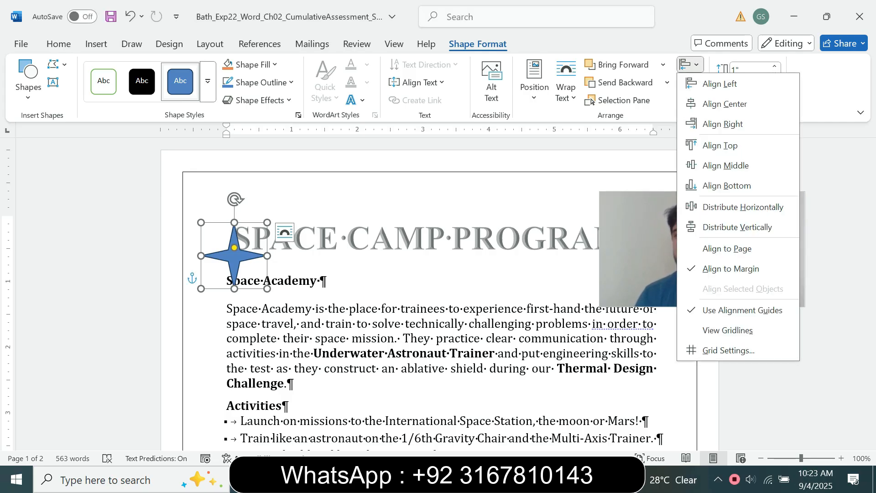
left_click(727, 248)
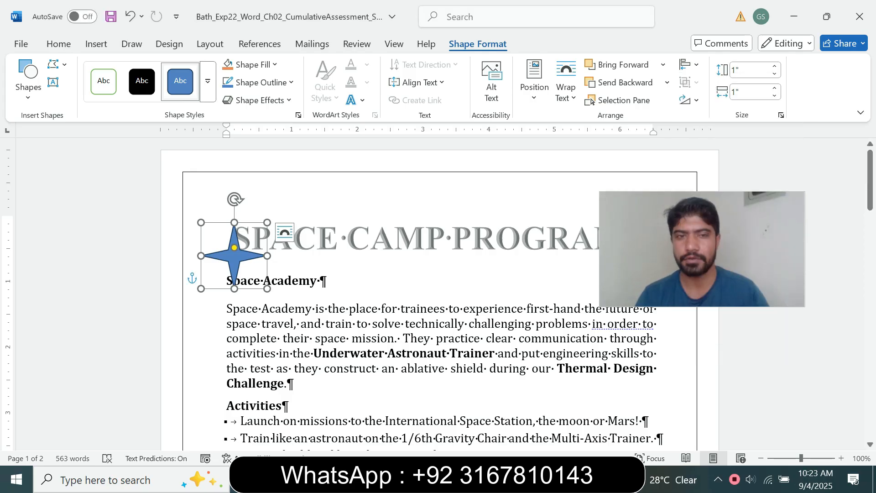
Reread the centering requirement in instruction 13 and align the star to the horizontal center of the page in the assessment document.
mouse_move(522, 479)
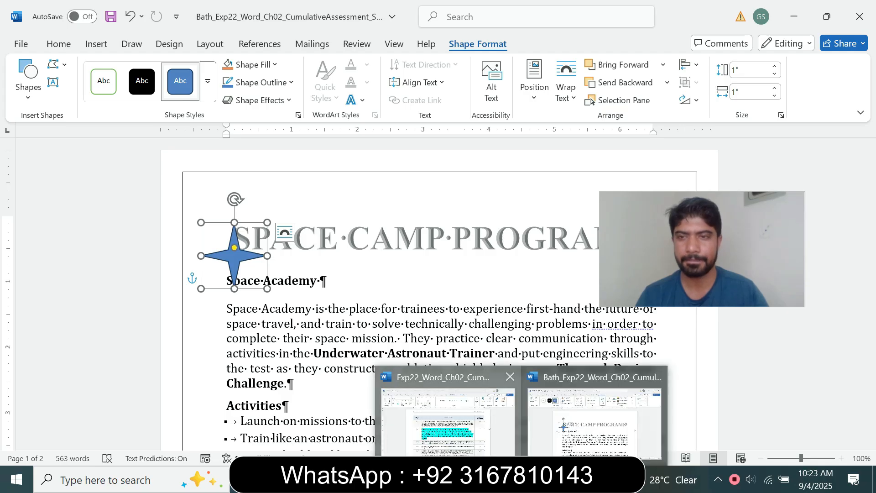
left_click(450, 412)
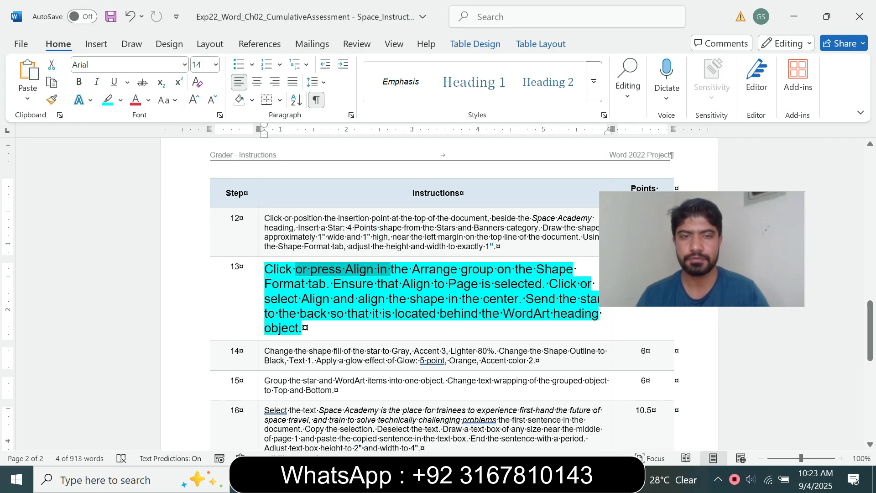
left_click(308, 284)
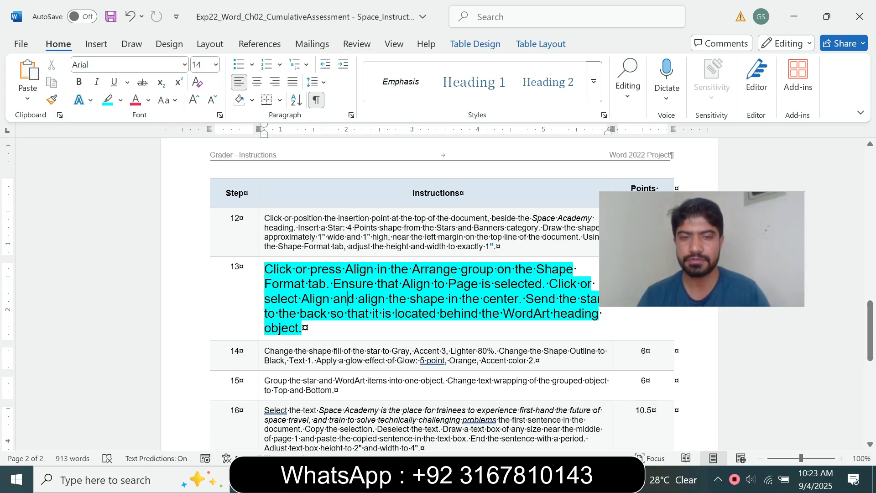
left_click_drag(348, 299, 434, 283)
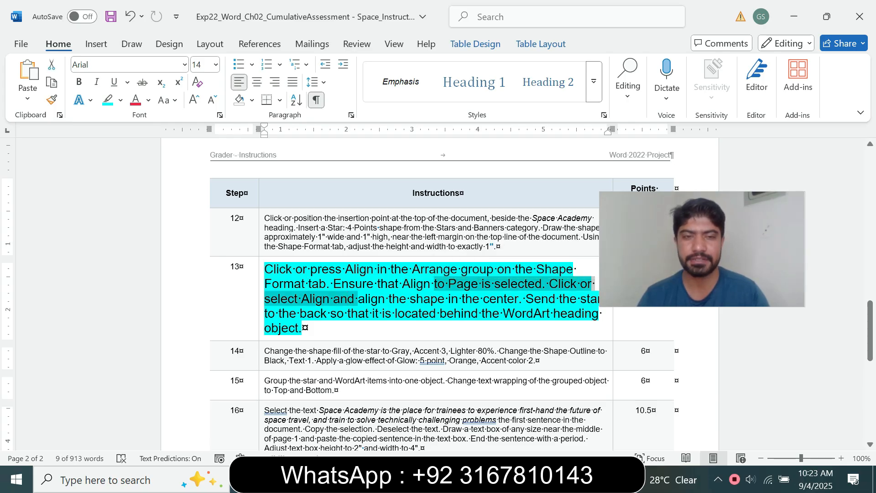
left_click(435, 284)
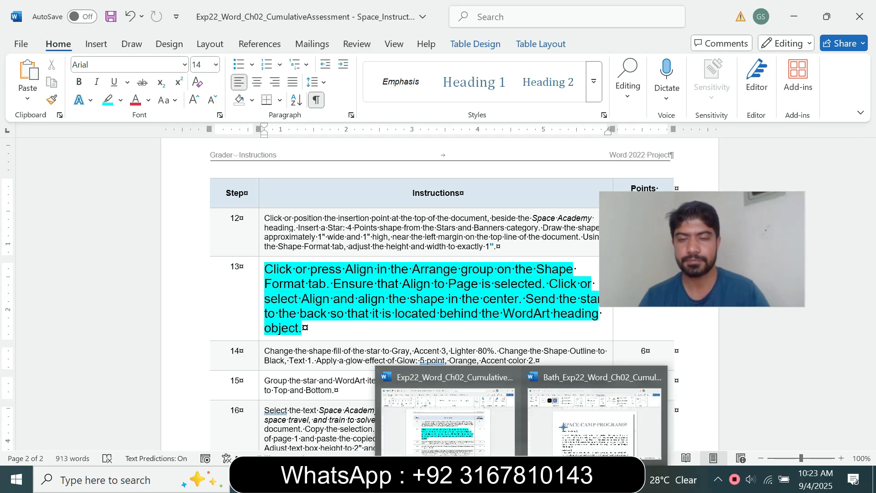
left_click(604, 412)
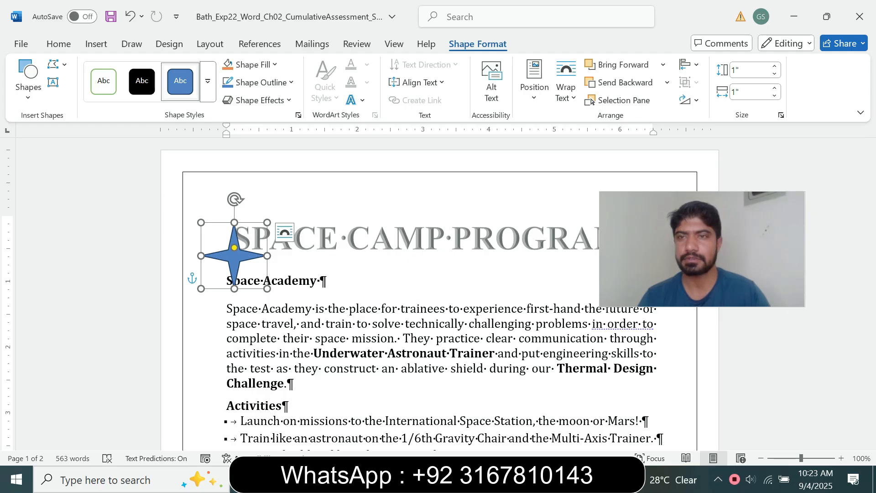
left_click(690, 64)
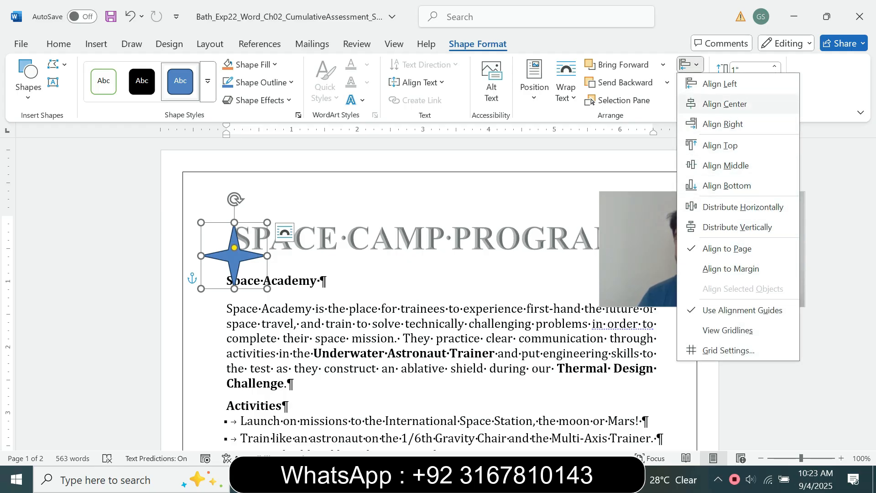
left_click(725, 104)
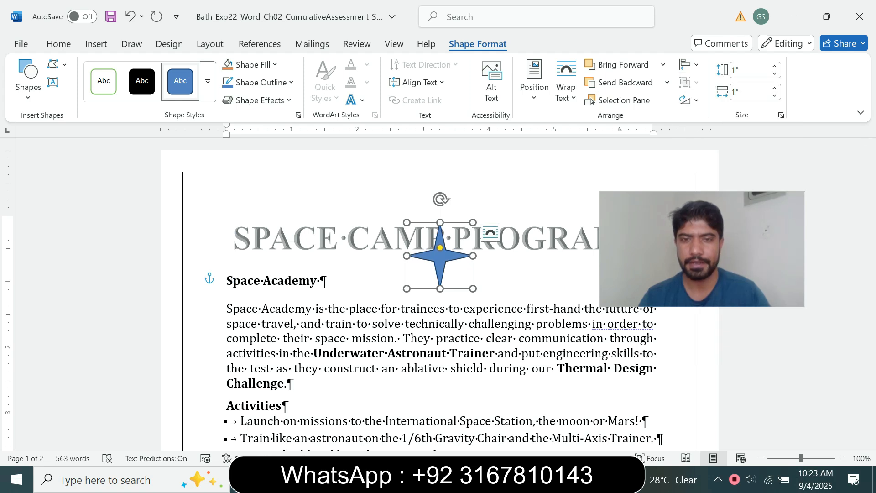
Recheck instruction 13 and move the star in the assessment document to the left of the SPACE CAMP PROGRAMS WordArt heading.
mouse_move(528, 480)
left_click(456, 417)
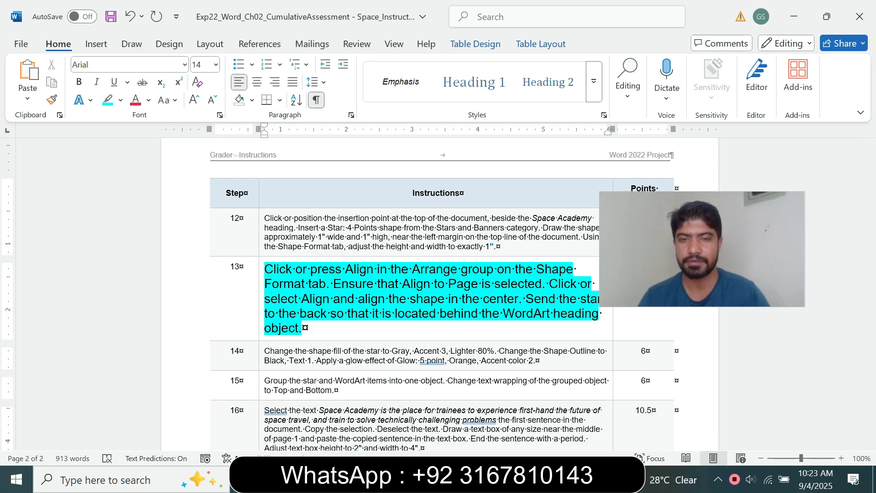
left_click_drag(702, 264, 702, 197)
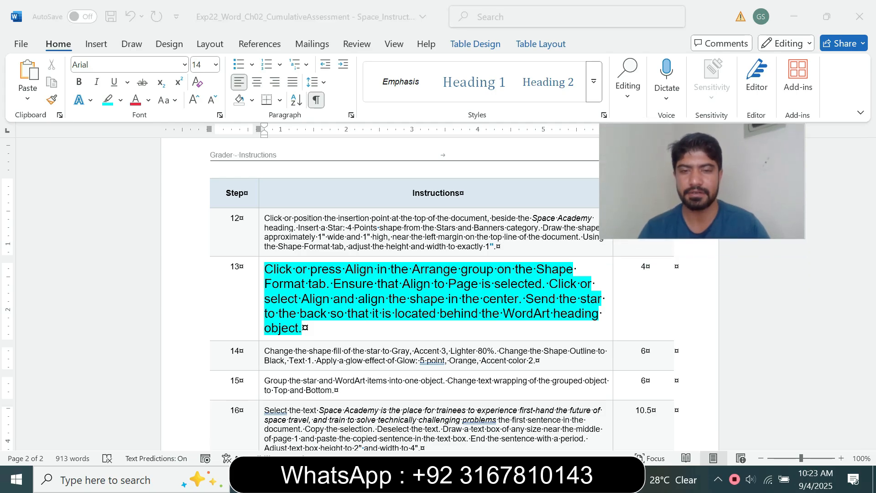
mouse_move(522, 478)
left_click(479, 418)
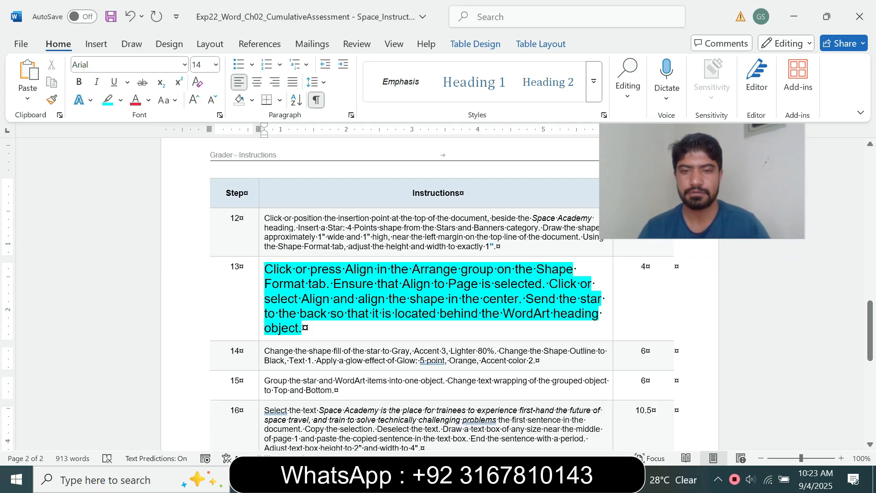
left_click(648, 420)
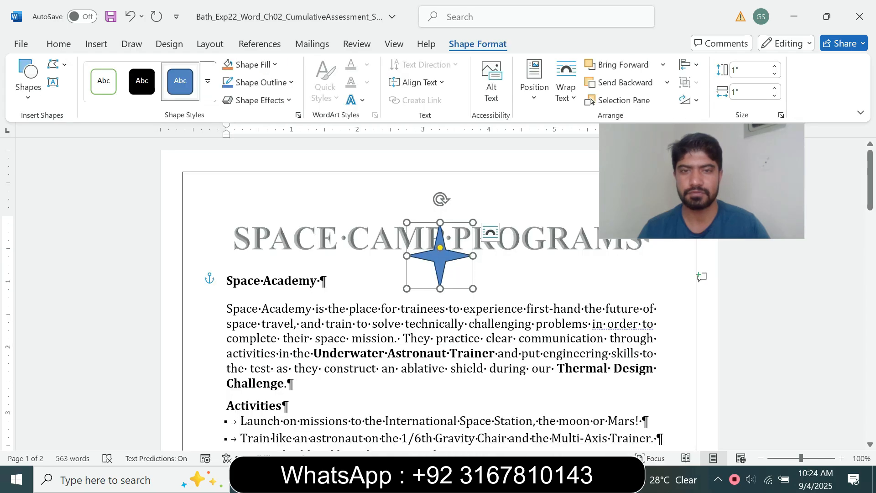
left_click_drag(440, 255, 203, 240)
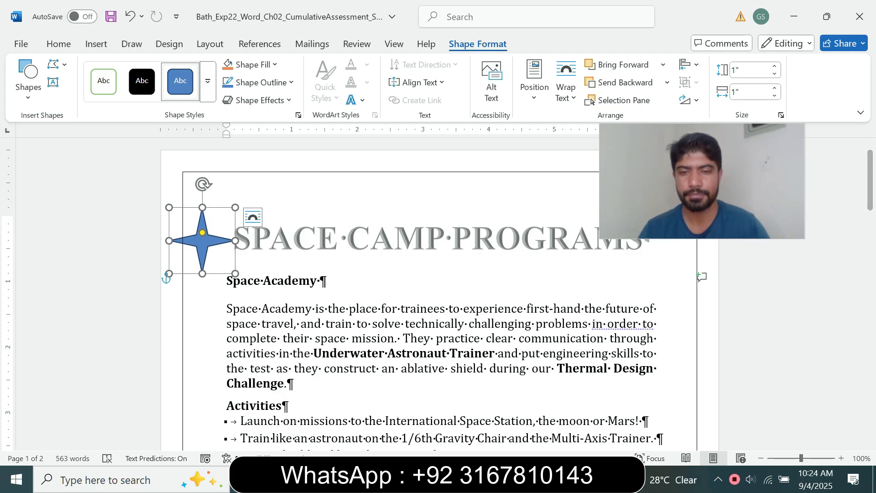
In the instructions document, reset instruction 13's font size to 9 and remove its turquoise highlight.
left_click(522, 479)
left_click(450, 424)
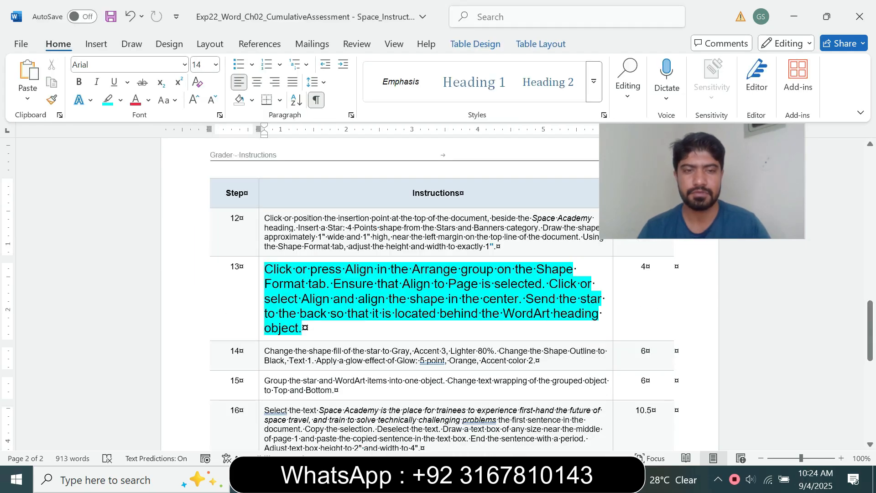
left_click(261, 329)
left_click(343, 291)
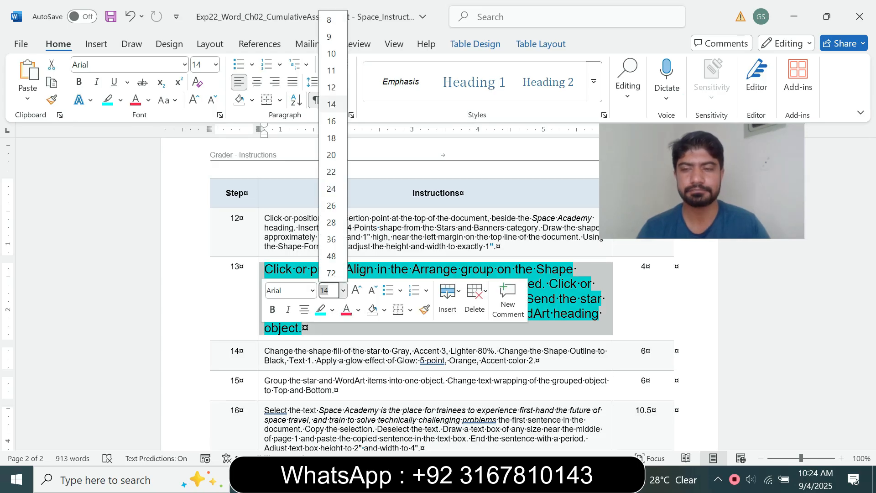
left_click(329, 37)
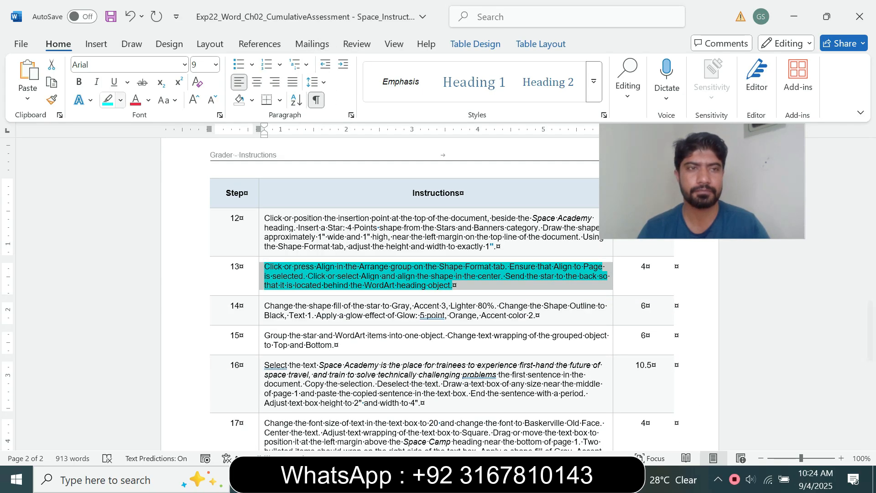
left_click(120, 100)
left_click(452, 285)
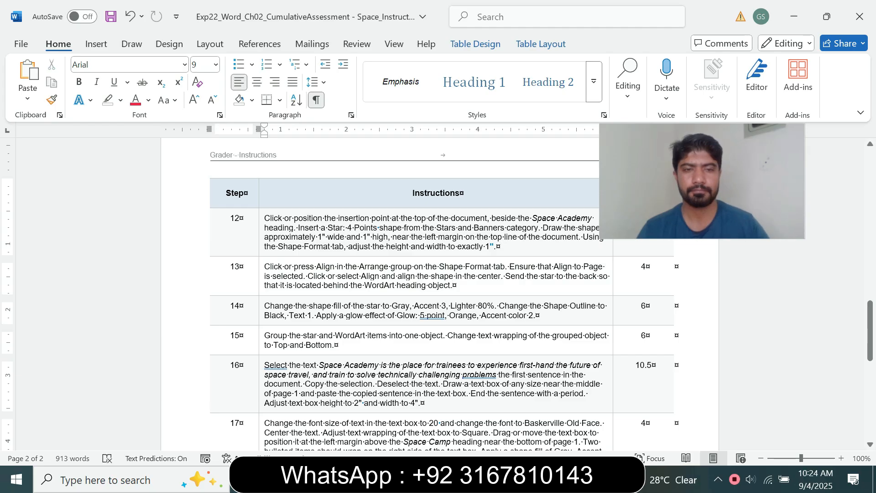
Highlight the instruction table rows from step 14 through the end of the table in turquoise.
left_click_drag(264, 306, 297, 449)
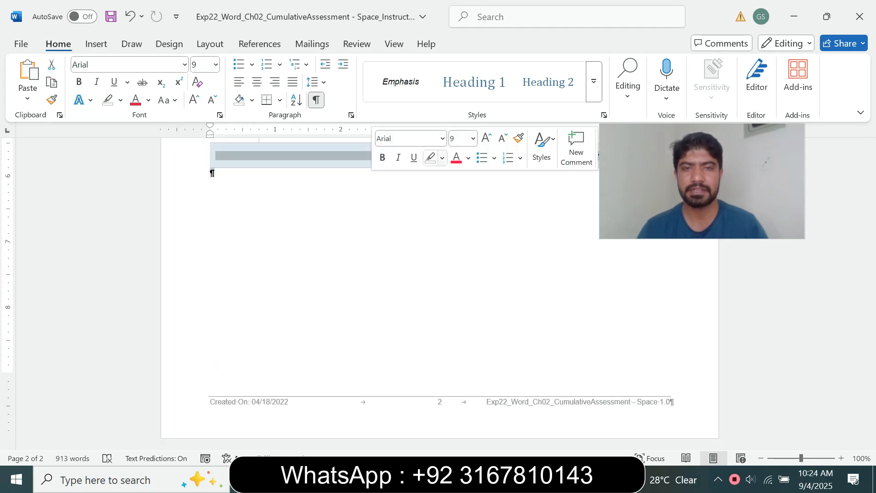
left_click(442, 158)
left_click(475, 206)
left_click_drag(870, 408, 870, 344)
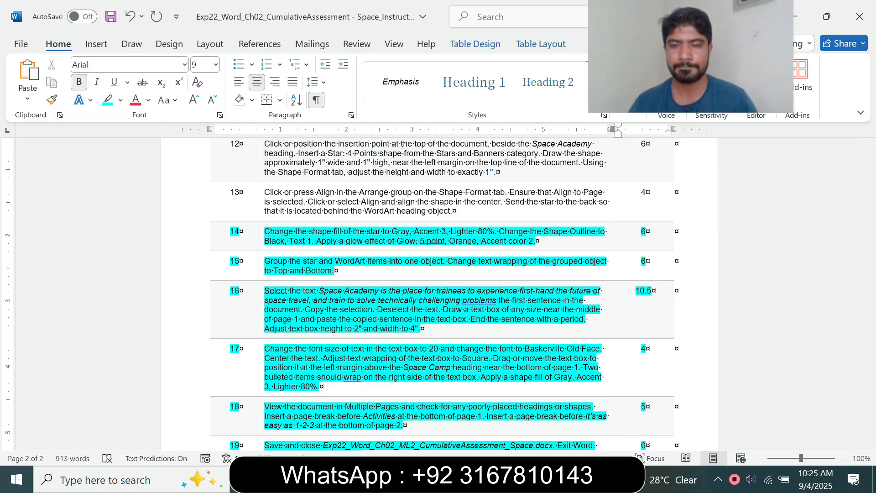
Switch to the completed assessment document and examine the star and WordArt heading at the beginning of page 1.
mouse_move(523, 479)
left_click(597, 418)
mouse_move(870, 173)
left_mouse_down()
mouse_move(870, 420)
mouse_move(869, 169)
left_mouse_up()
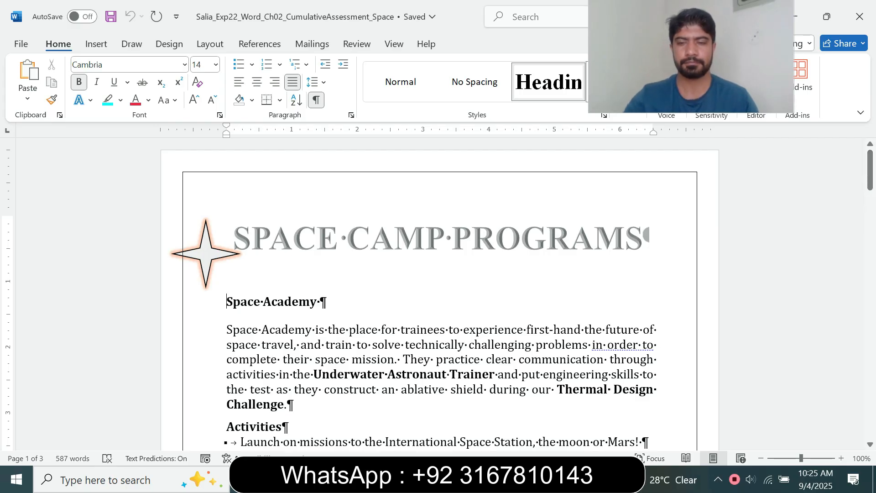